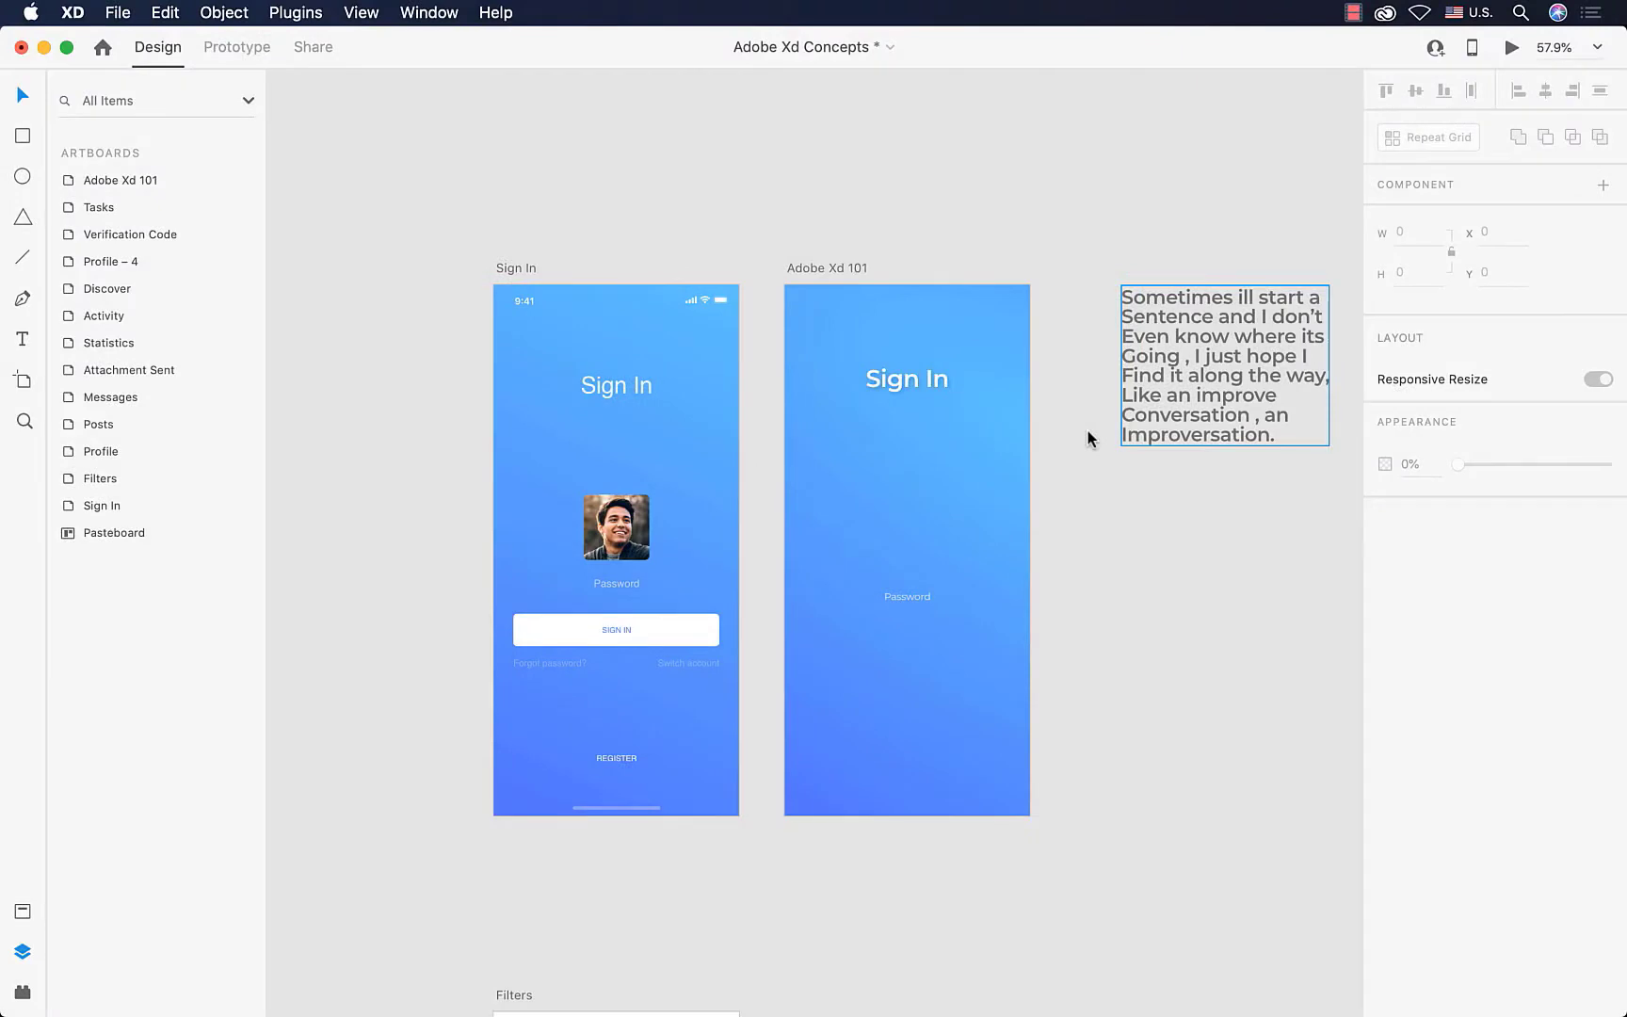
- Add an iPhone XR, XS Max, 11 artboard and an iPhone X, XS, 11 Pro artboard beside the Profile artboard
scroll(1088, 438, "down", 15)
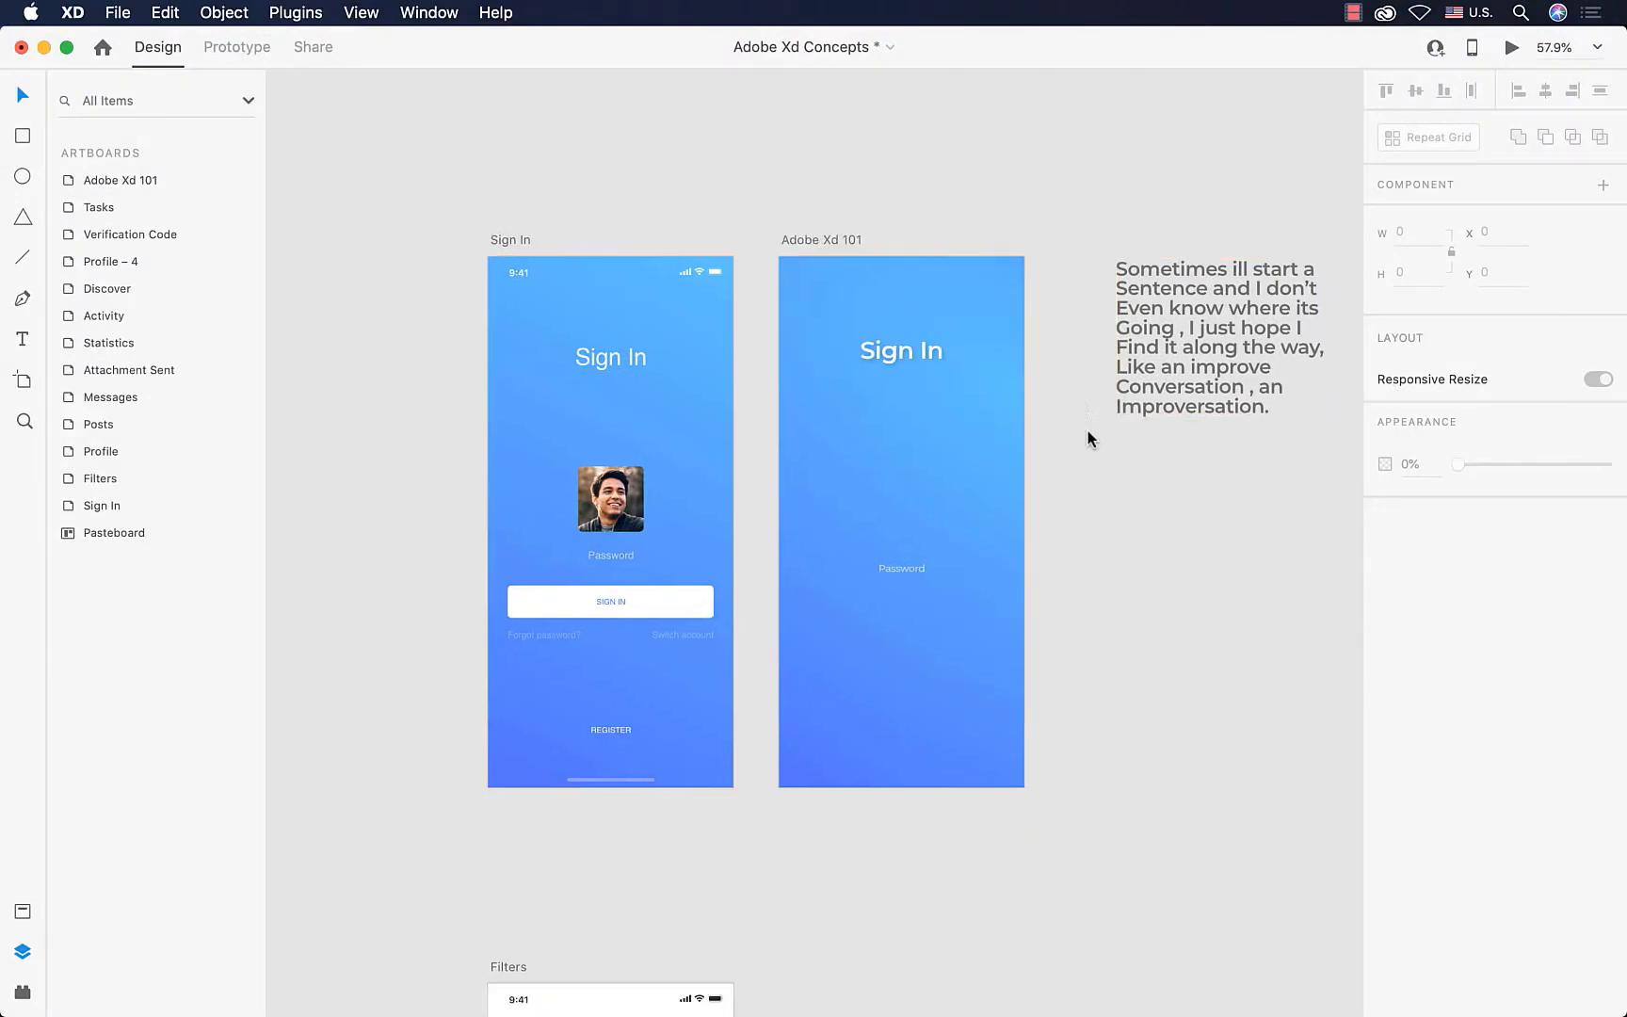
scroll(1087, 438, "down", 3)
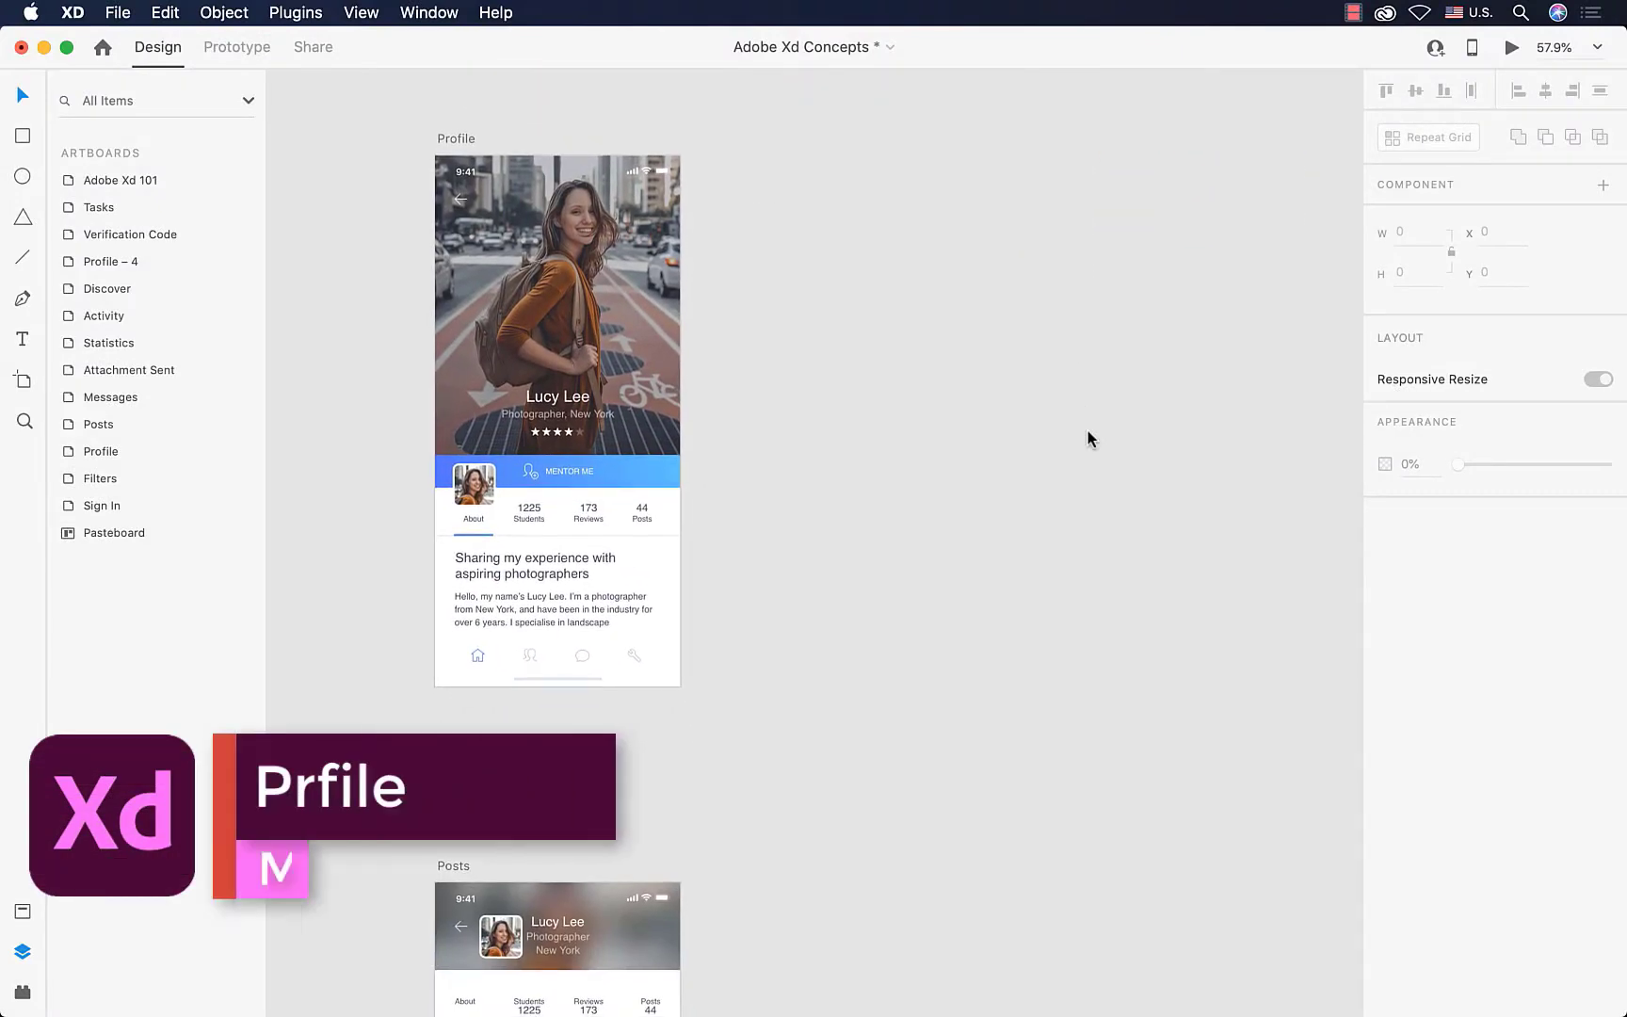
scroll(1087, 438, "up", 1)
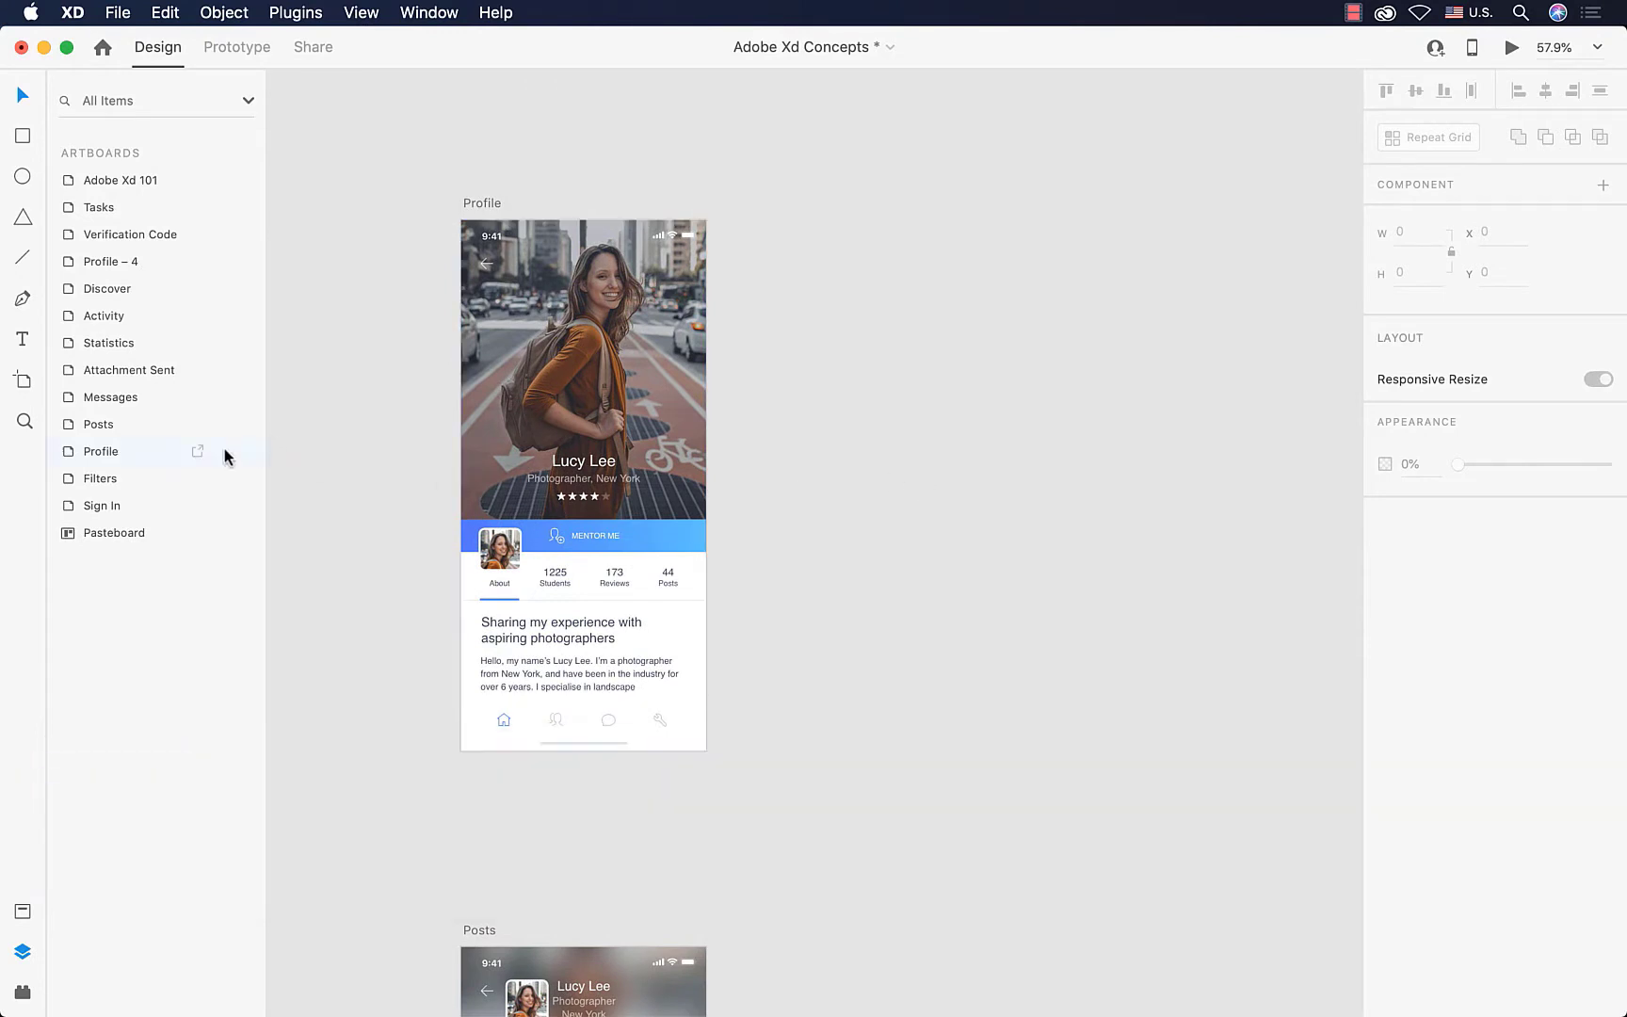
left_click(29, 389)
left_click(789, 413)
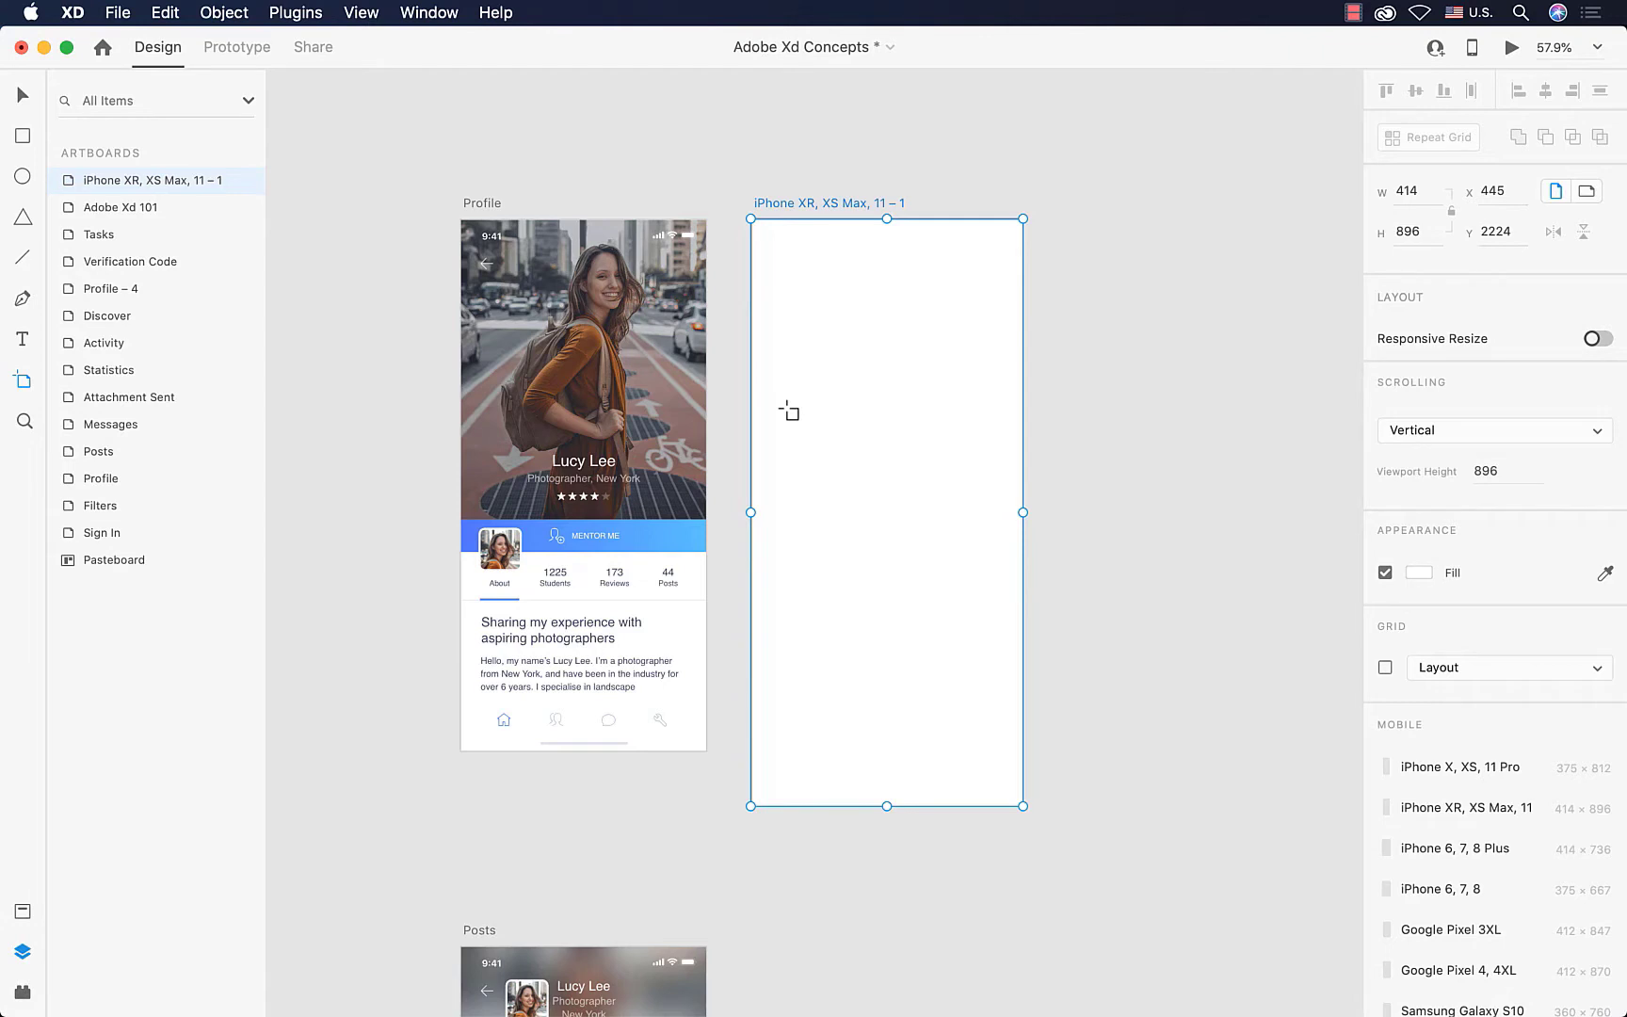
left_click(1416, 769)
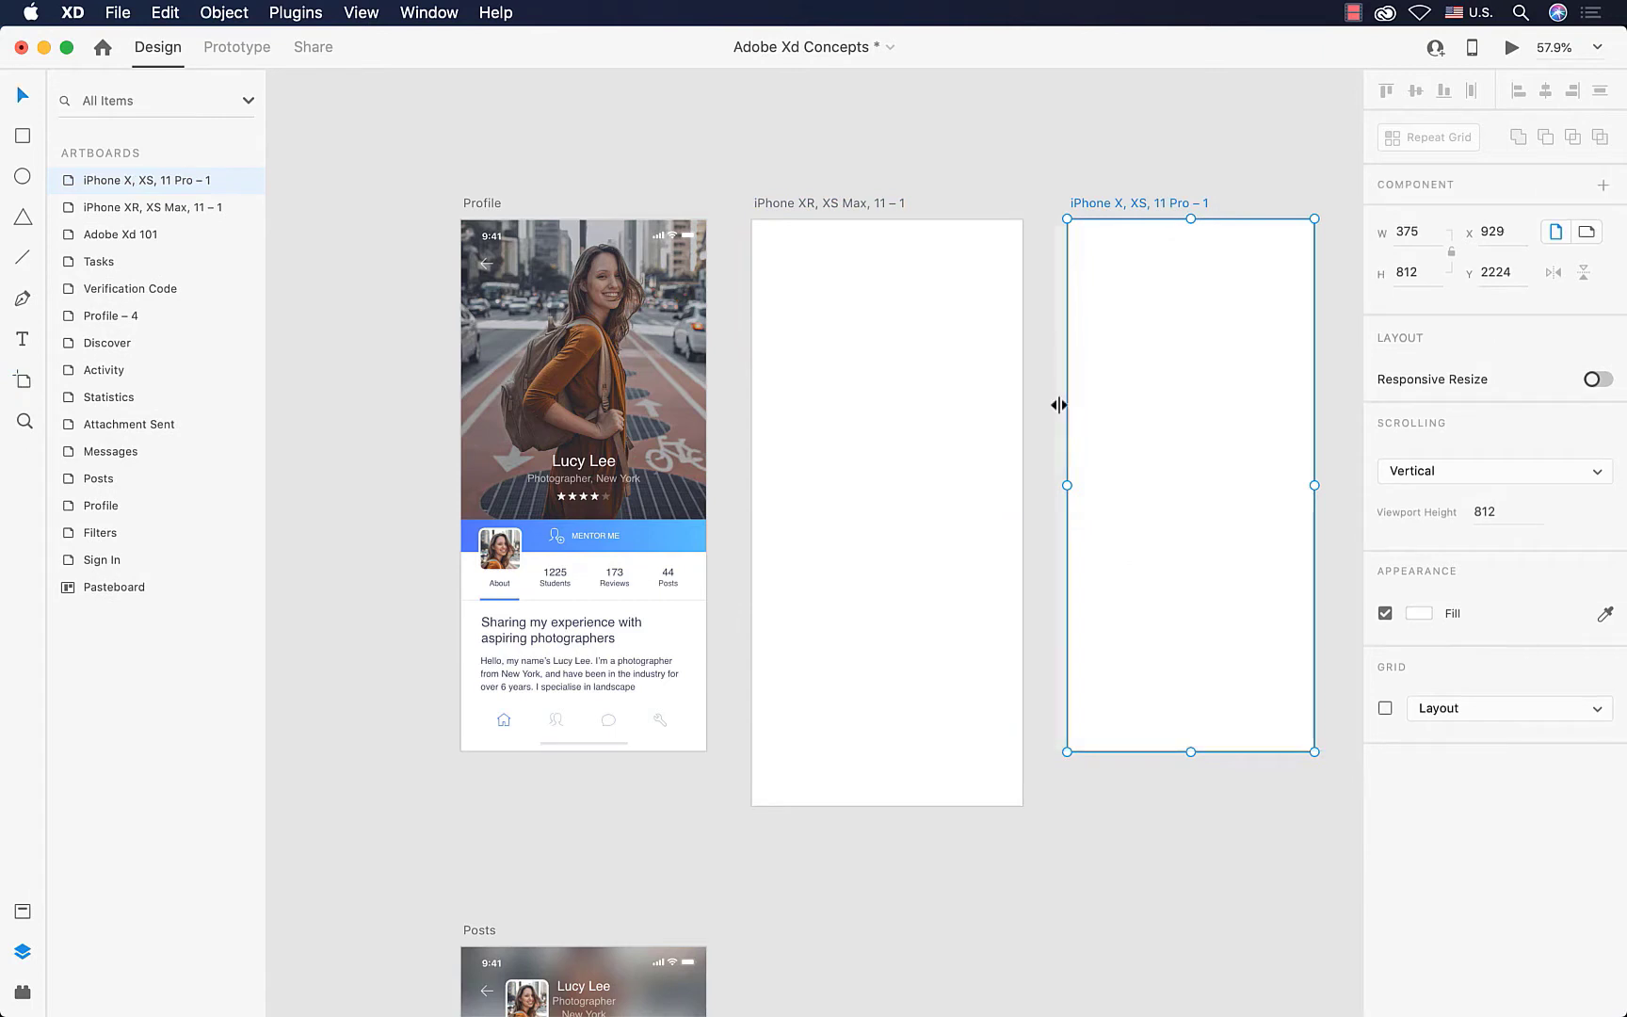
- Delete the iPhone XR, XS Max, 11 artboard and move the iPhone X, XS, 11 Pro artboard into its place beside Profile
left_click(807, 204)
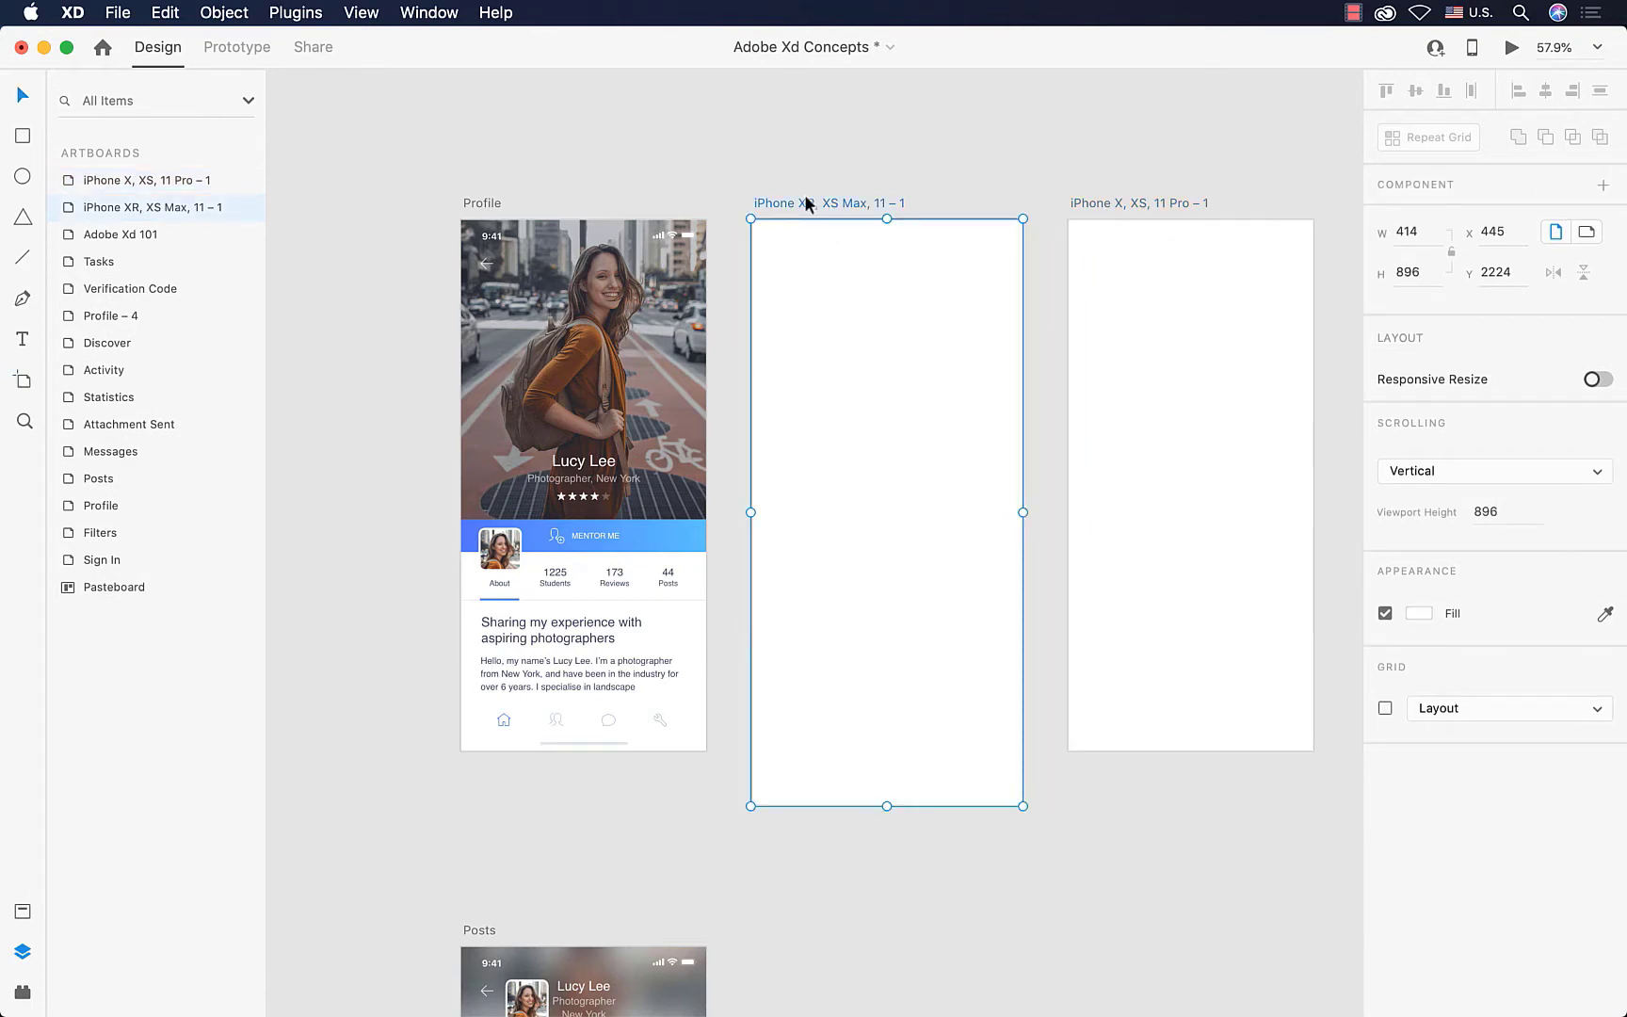
key("Delete")
left_click_drag(1148, 204, 843, 201)
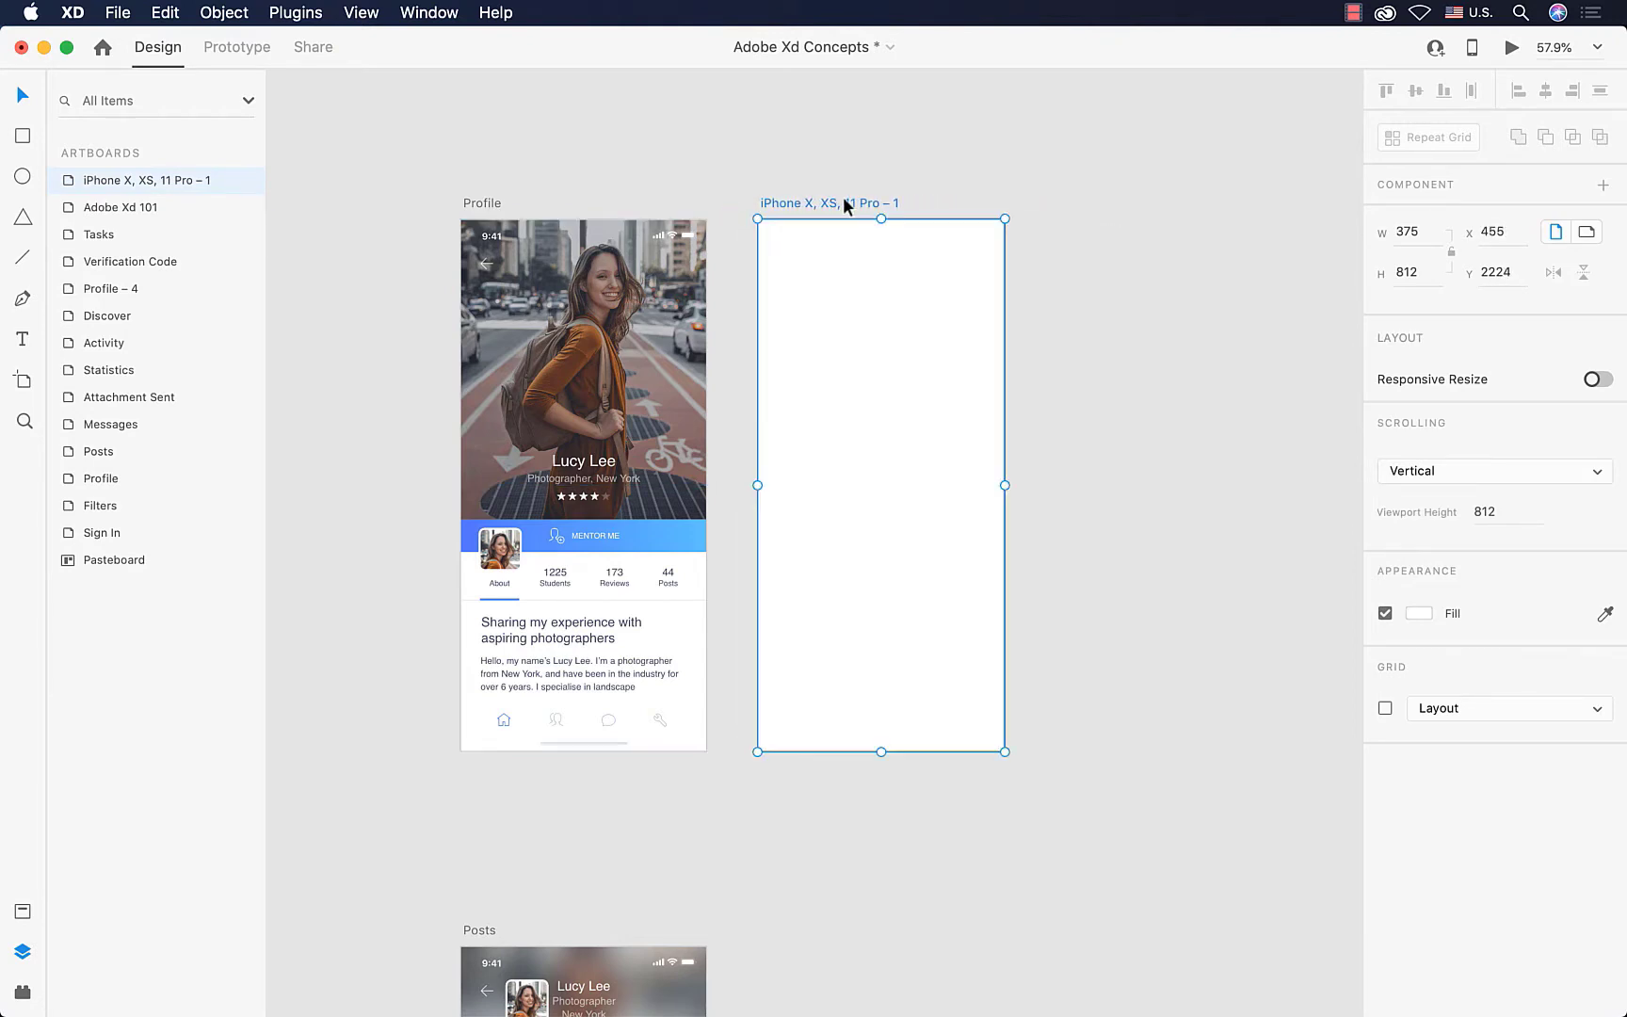
- Fill the new artboard with the saved darker blue swatch, #5574F7
left_click(1412, 616)
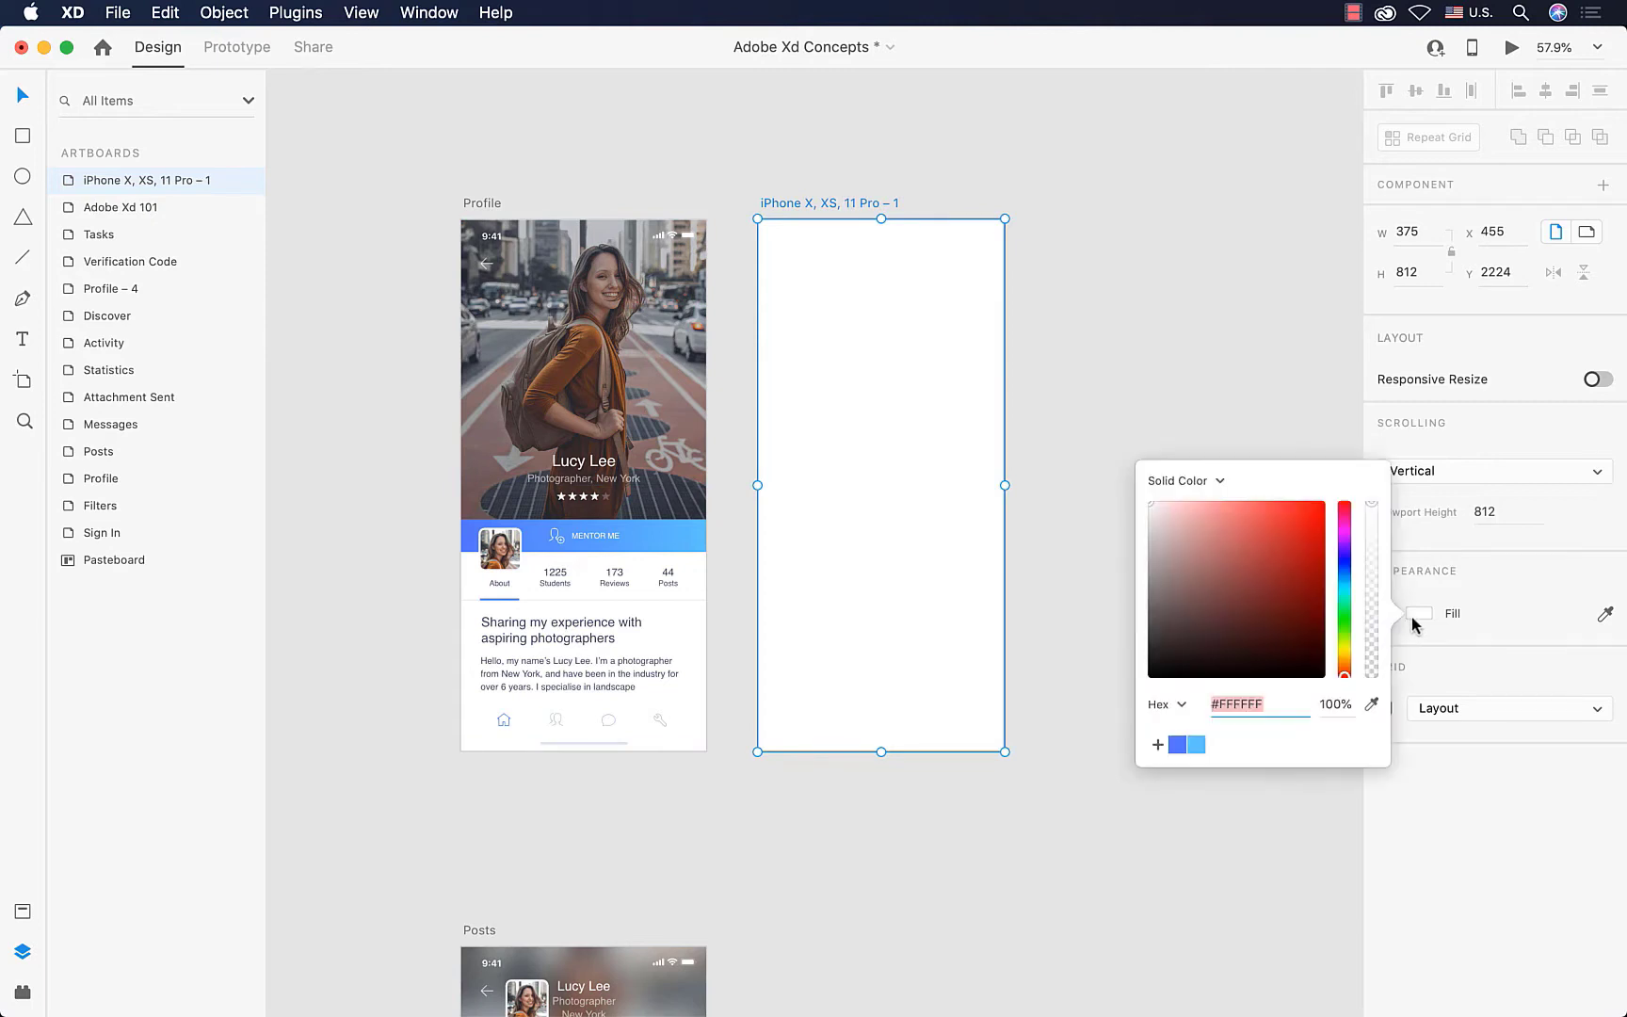
left_click(1176, 747)
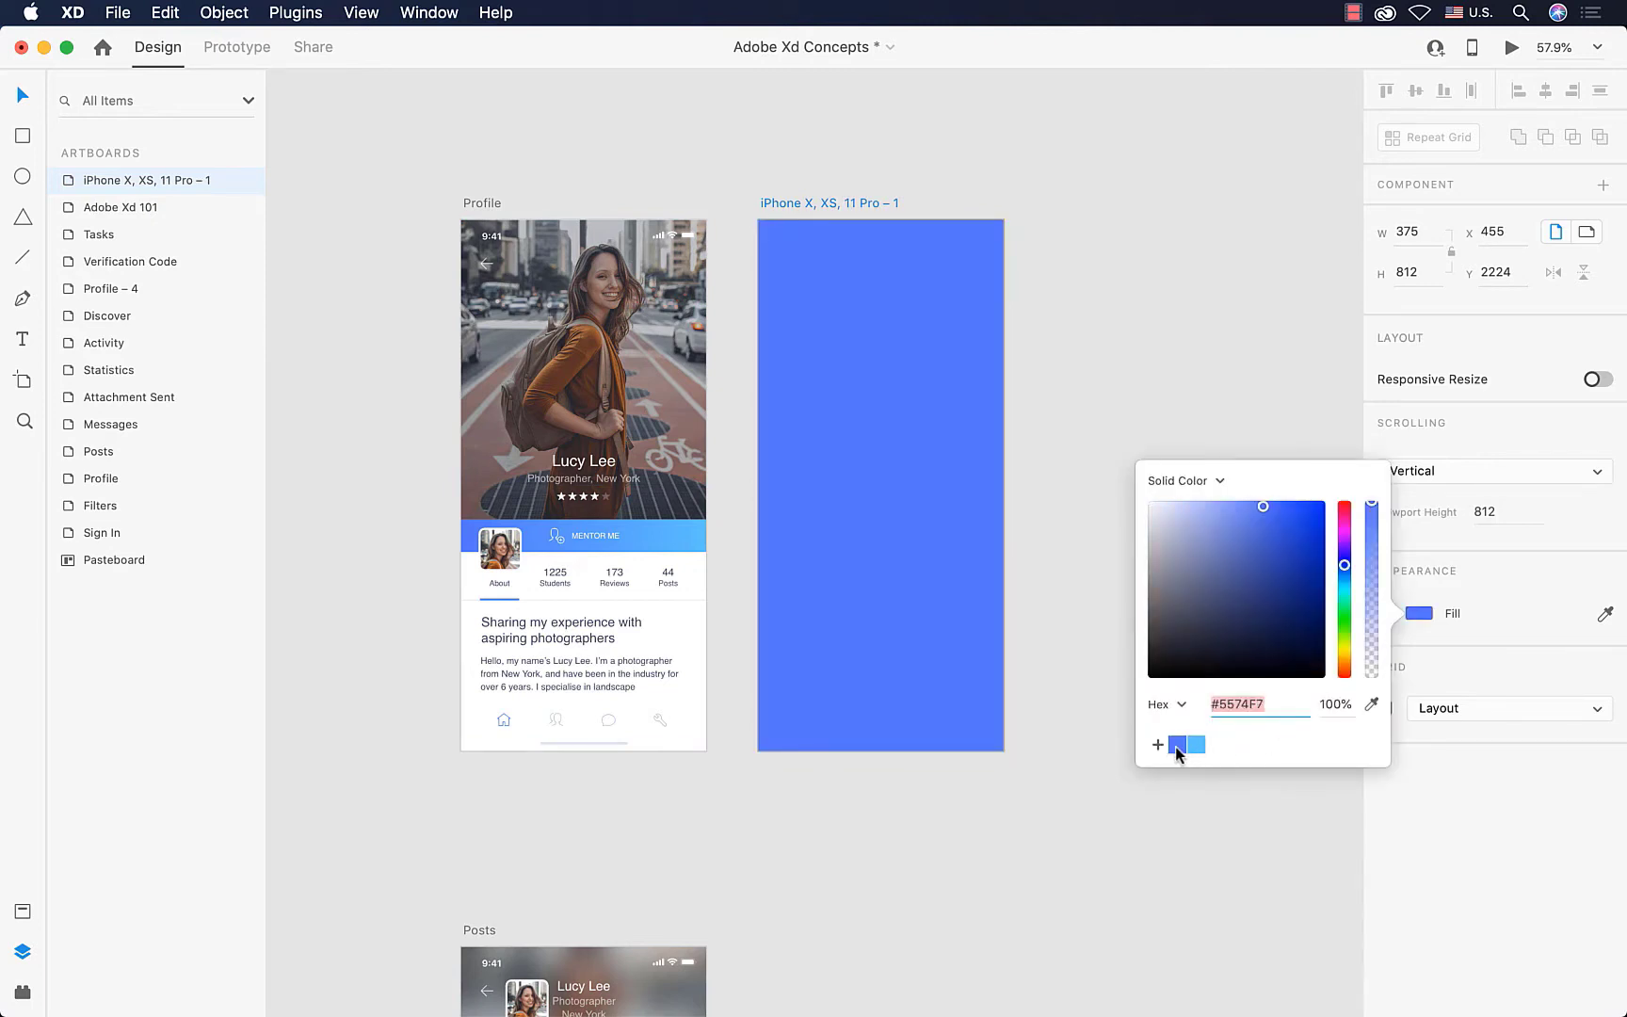
left_click(1199, 746)
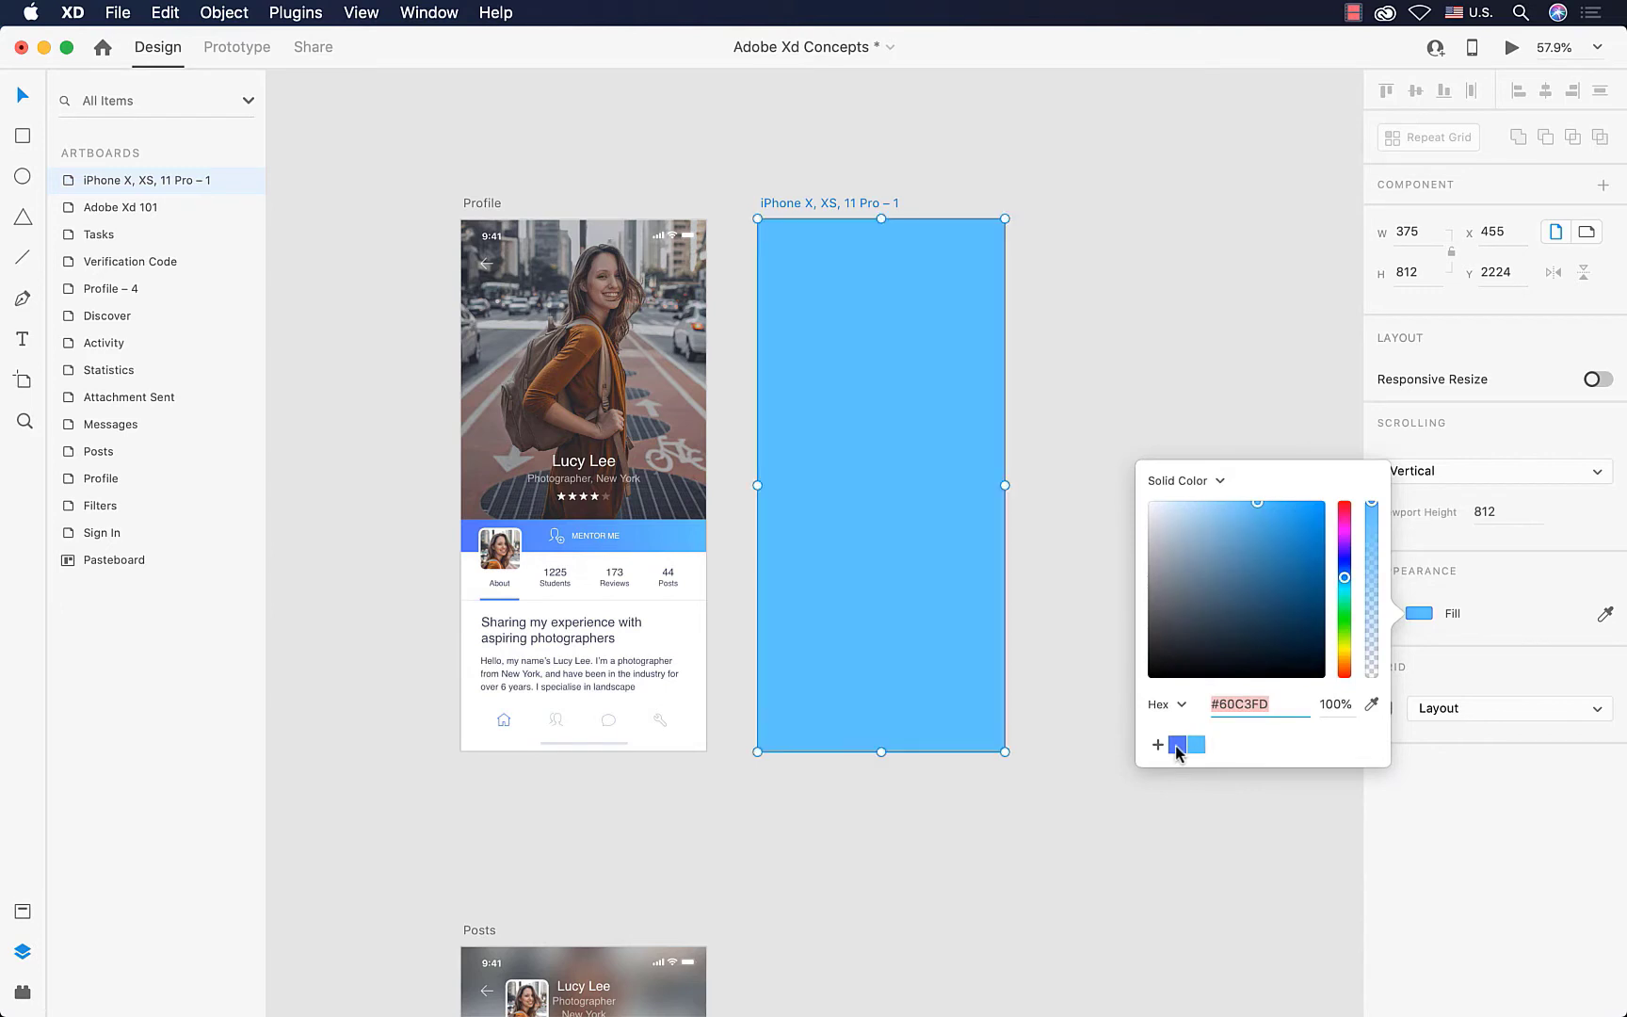
left_click(1176, 746)
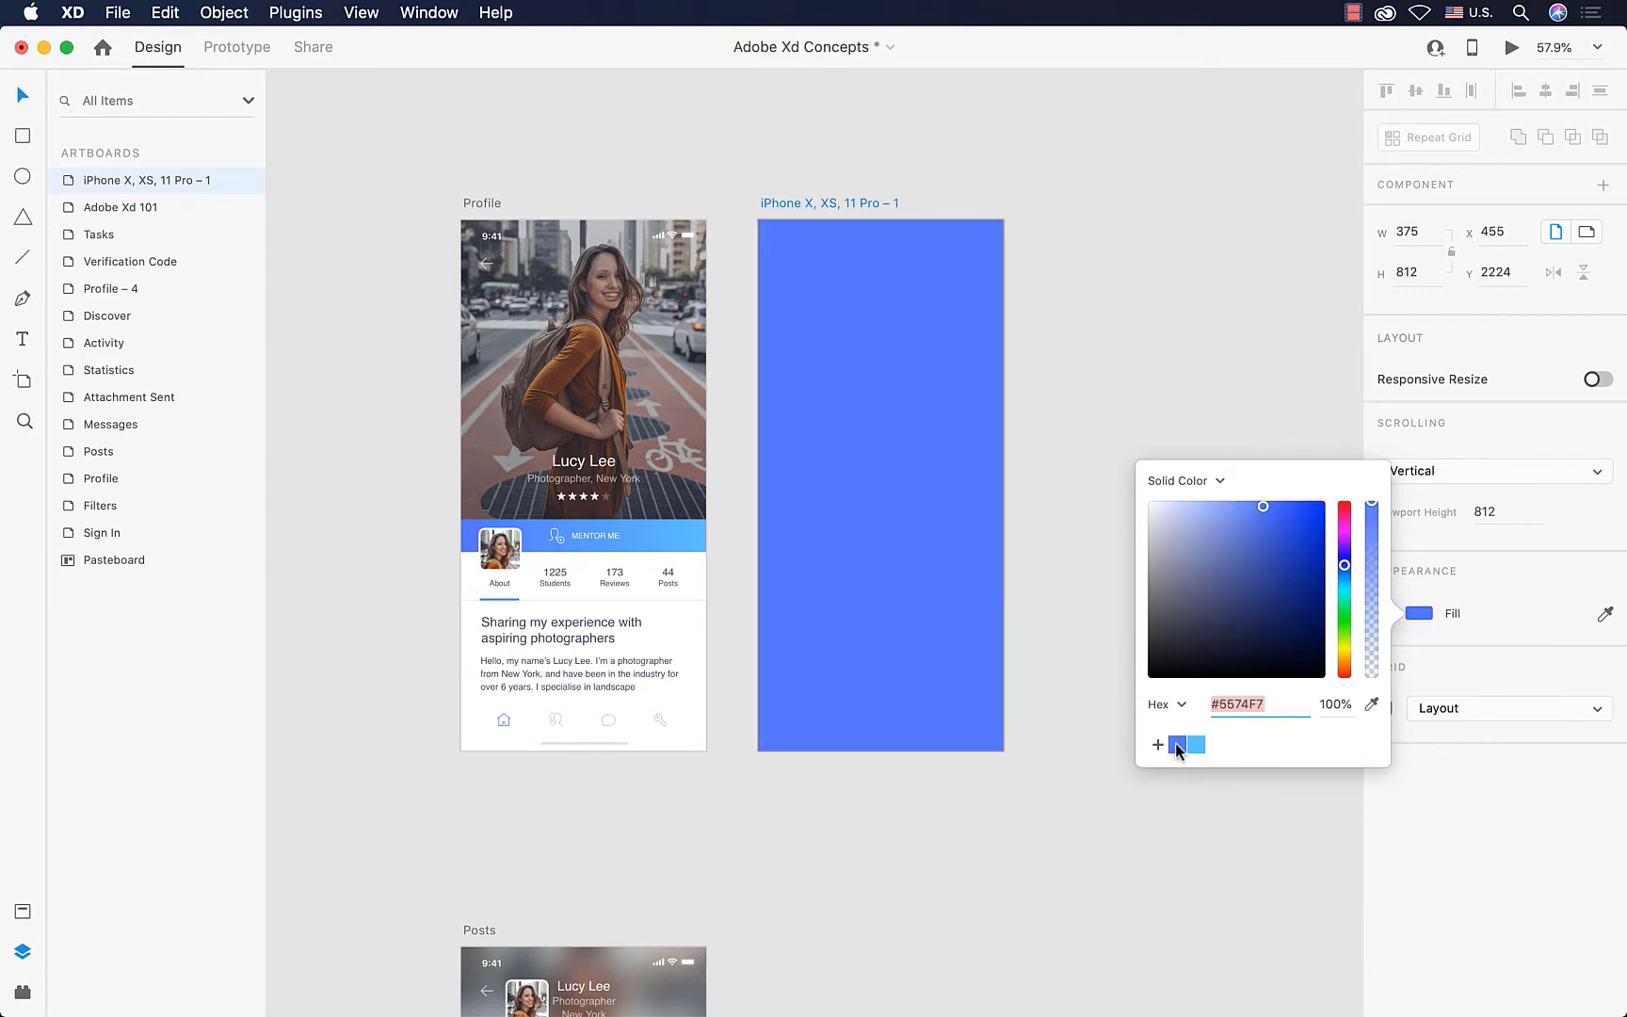
scroll(934, 683, "left", 1)
left_click(923, 684)
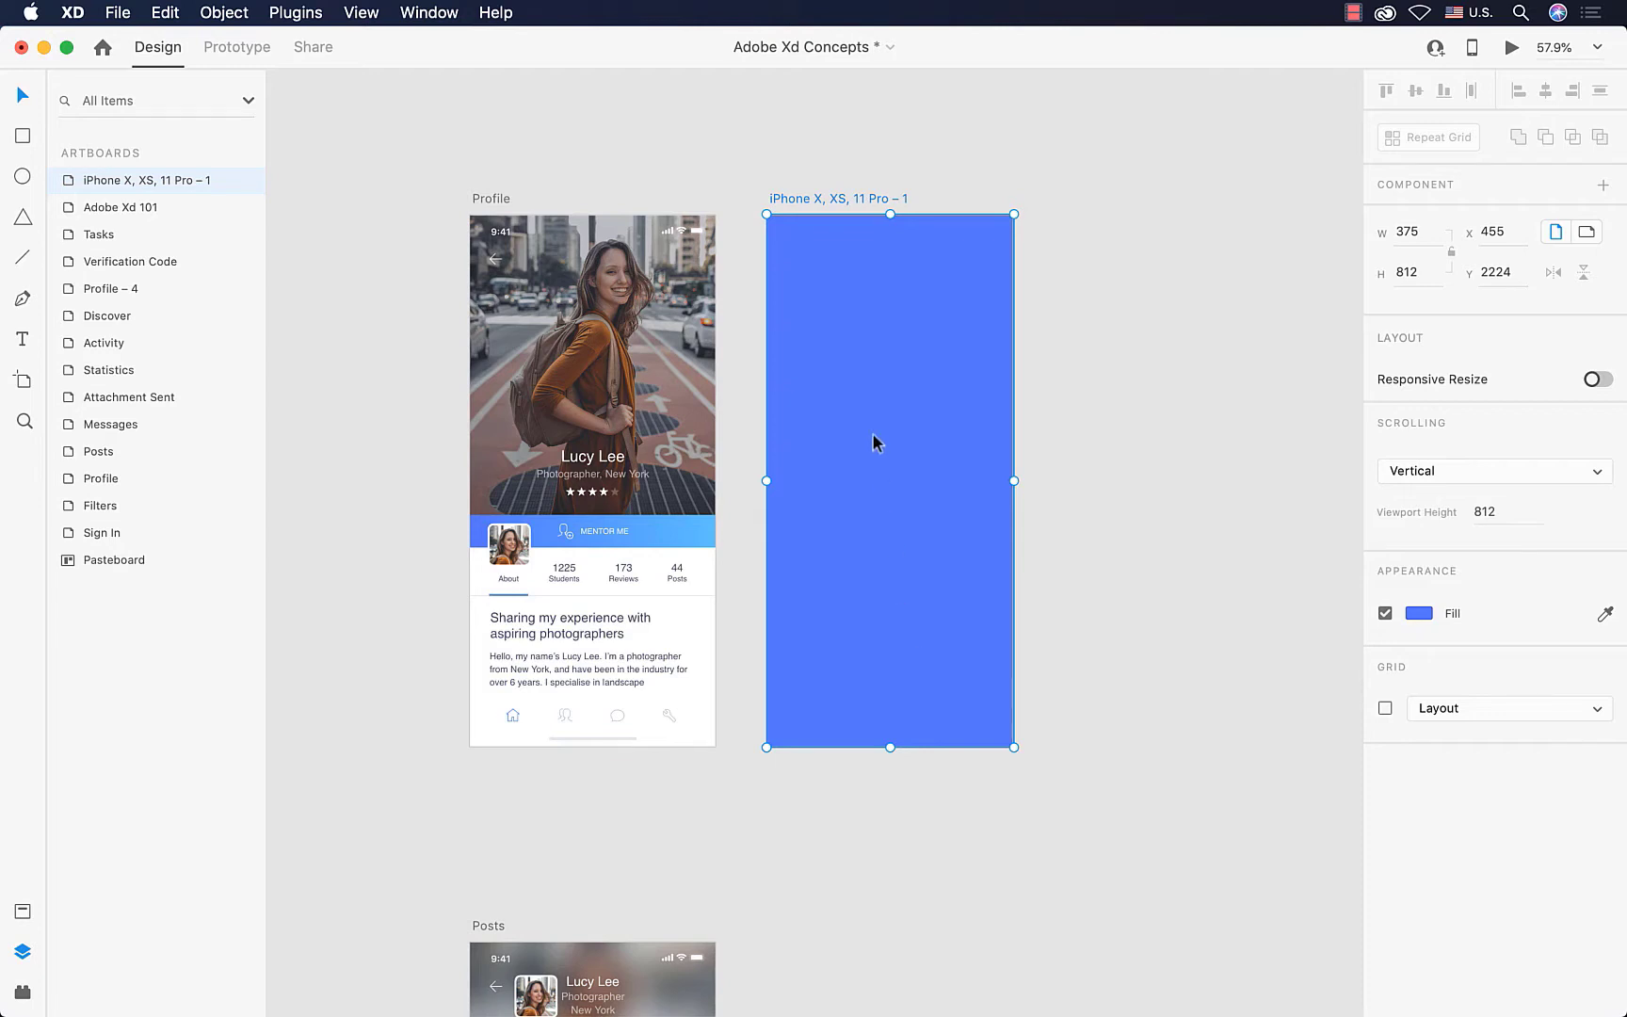
- Rename the iPhone X, XS, 11 Pro artboard as Area Text
double_click(819, 196)
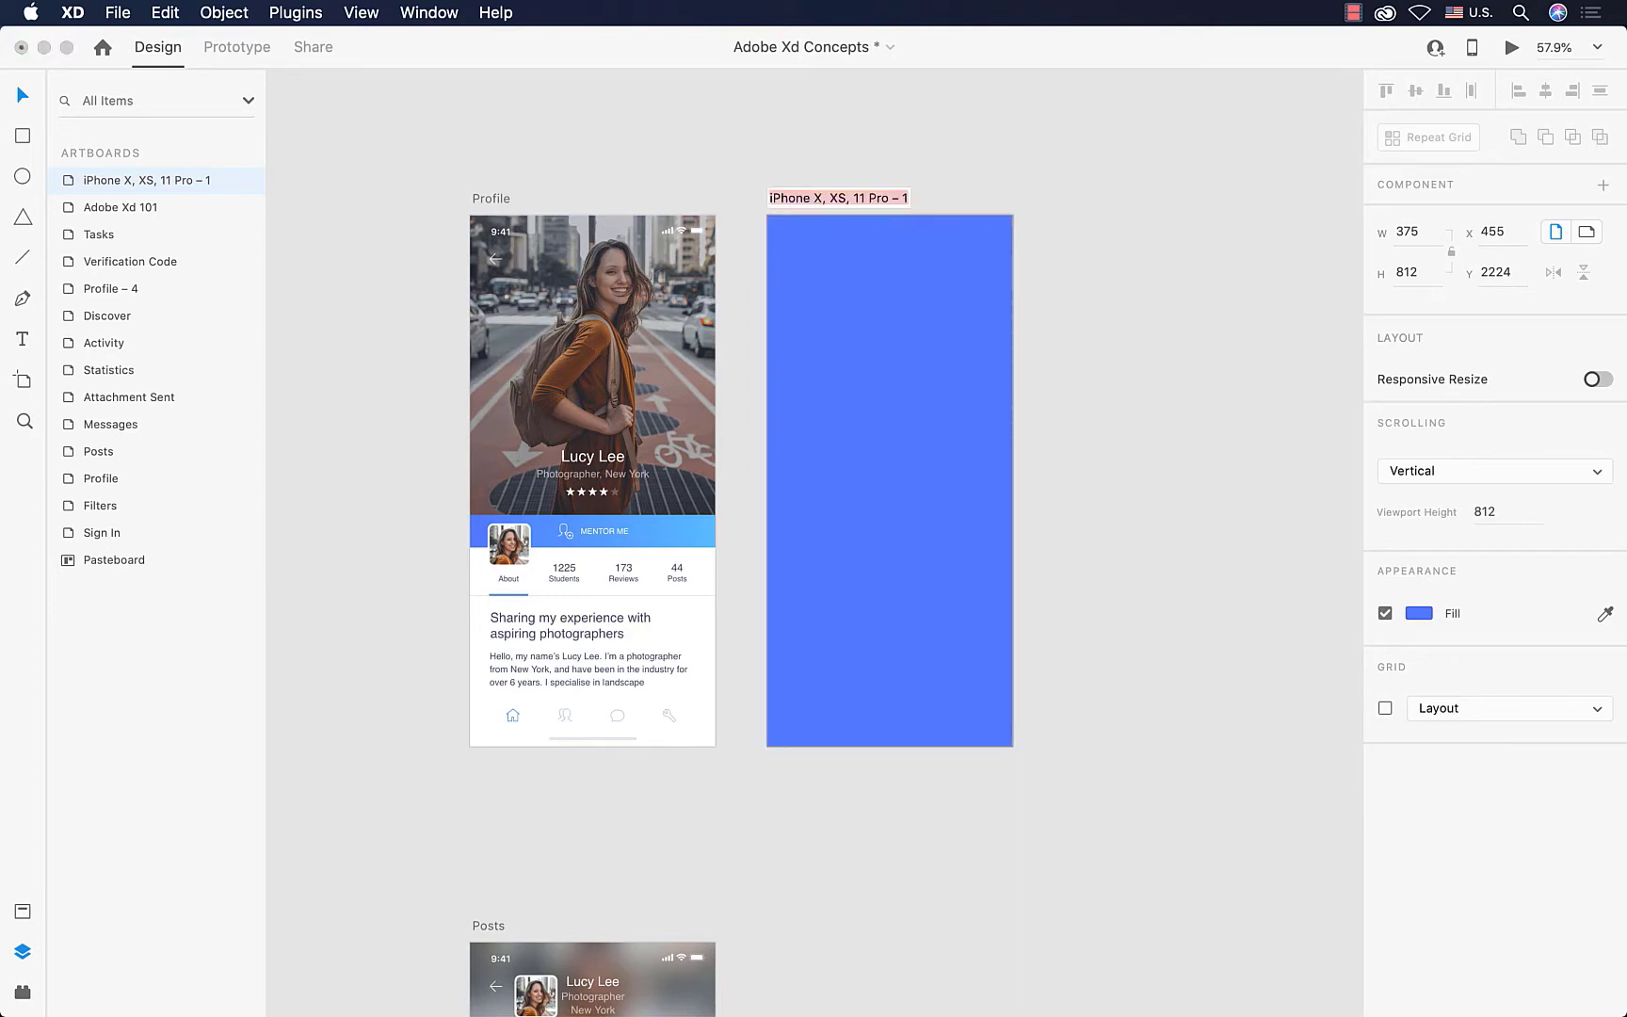
type("Area Text")
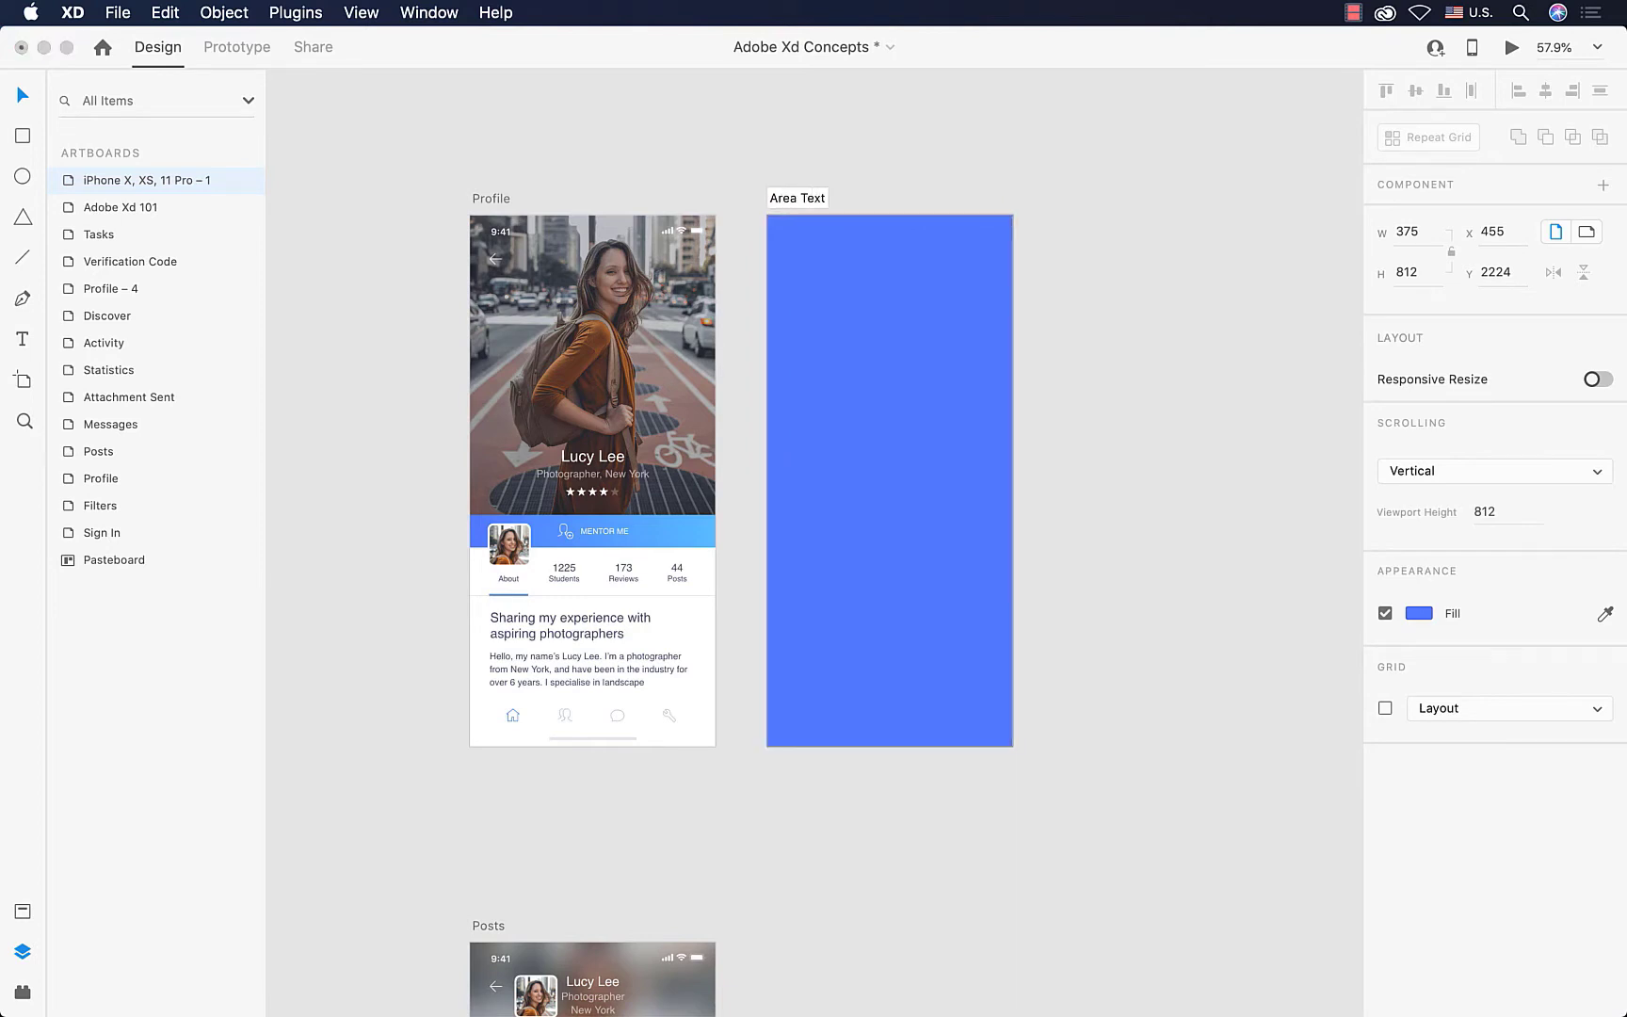
key("Return")
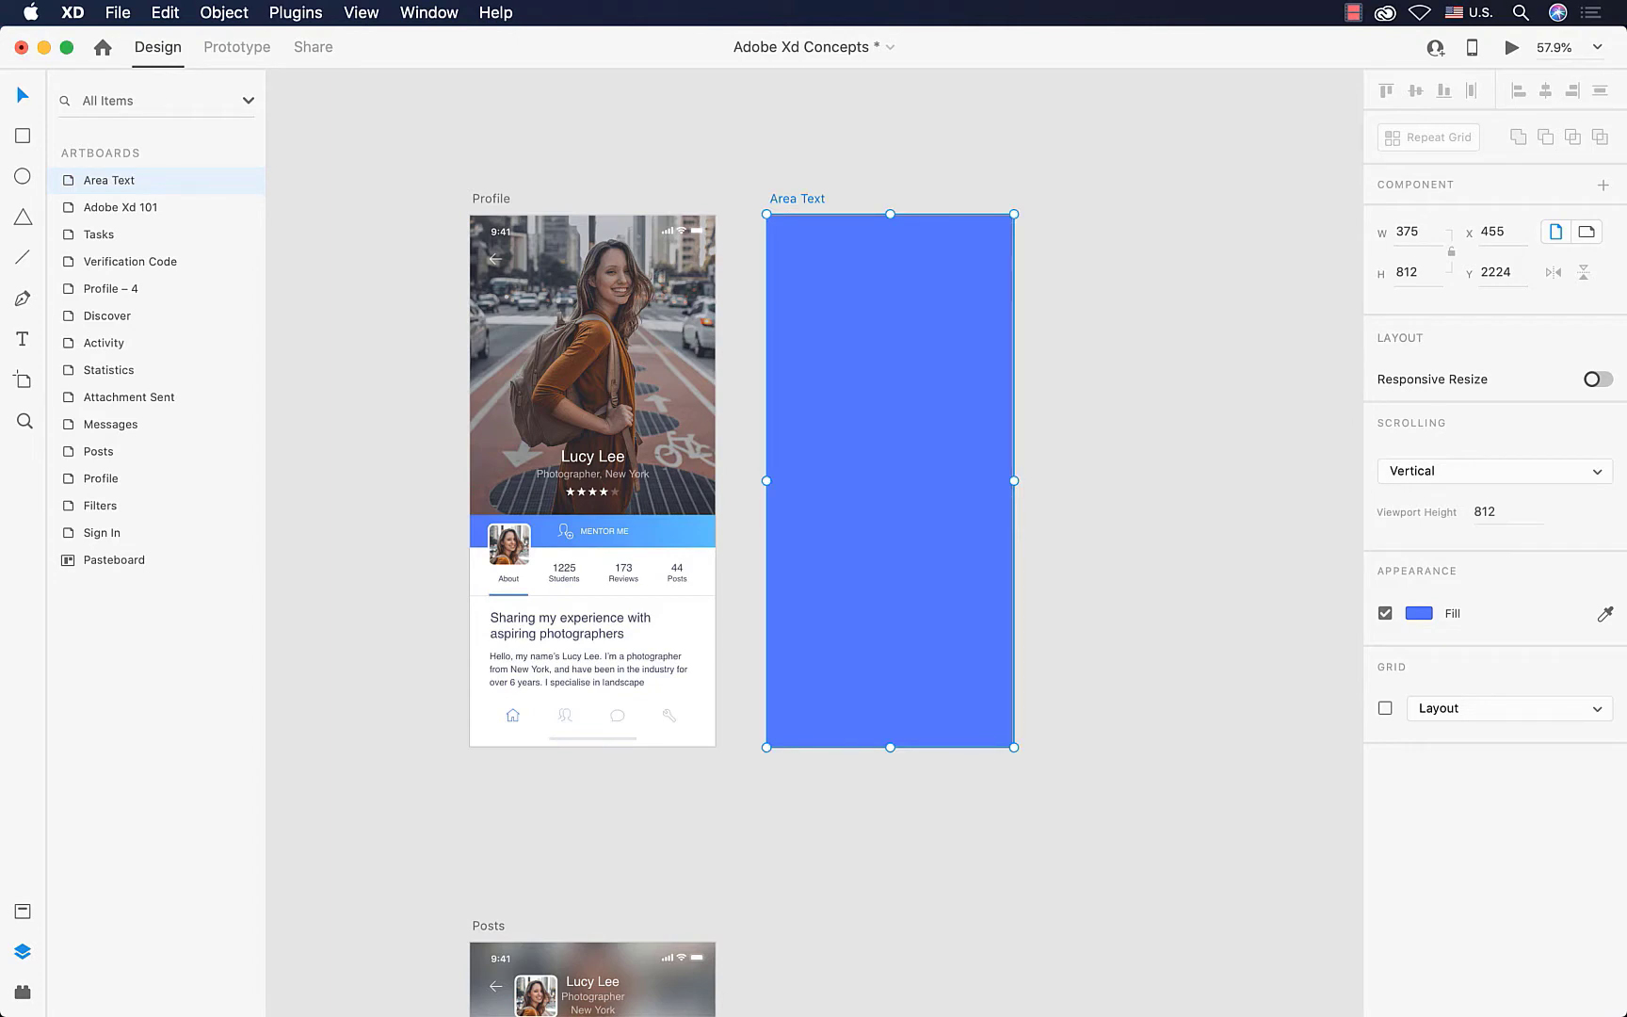
- Add the point text "Point text." to the Area Text artboard and place it near the top, at about X 81, Y 89
left_click(24, 345)
left_click(791, 314)
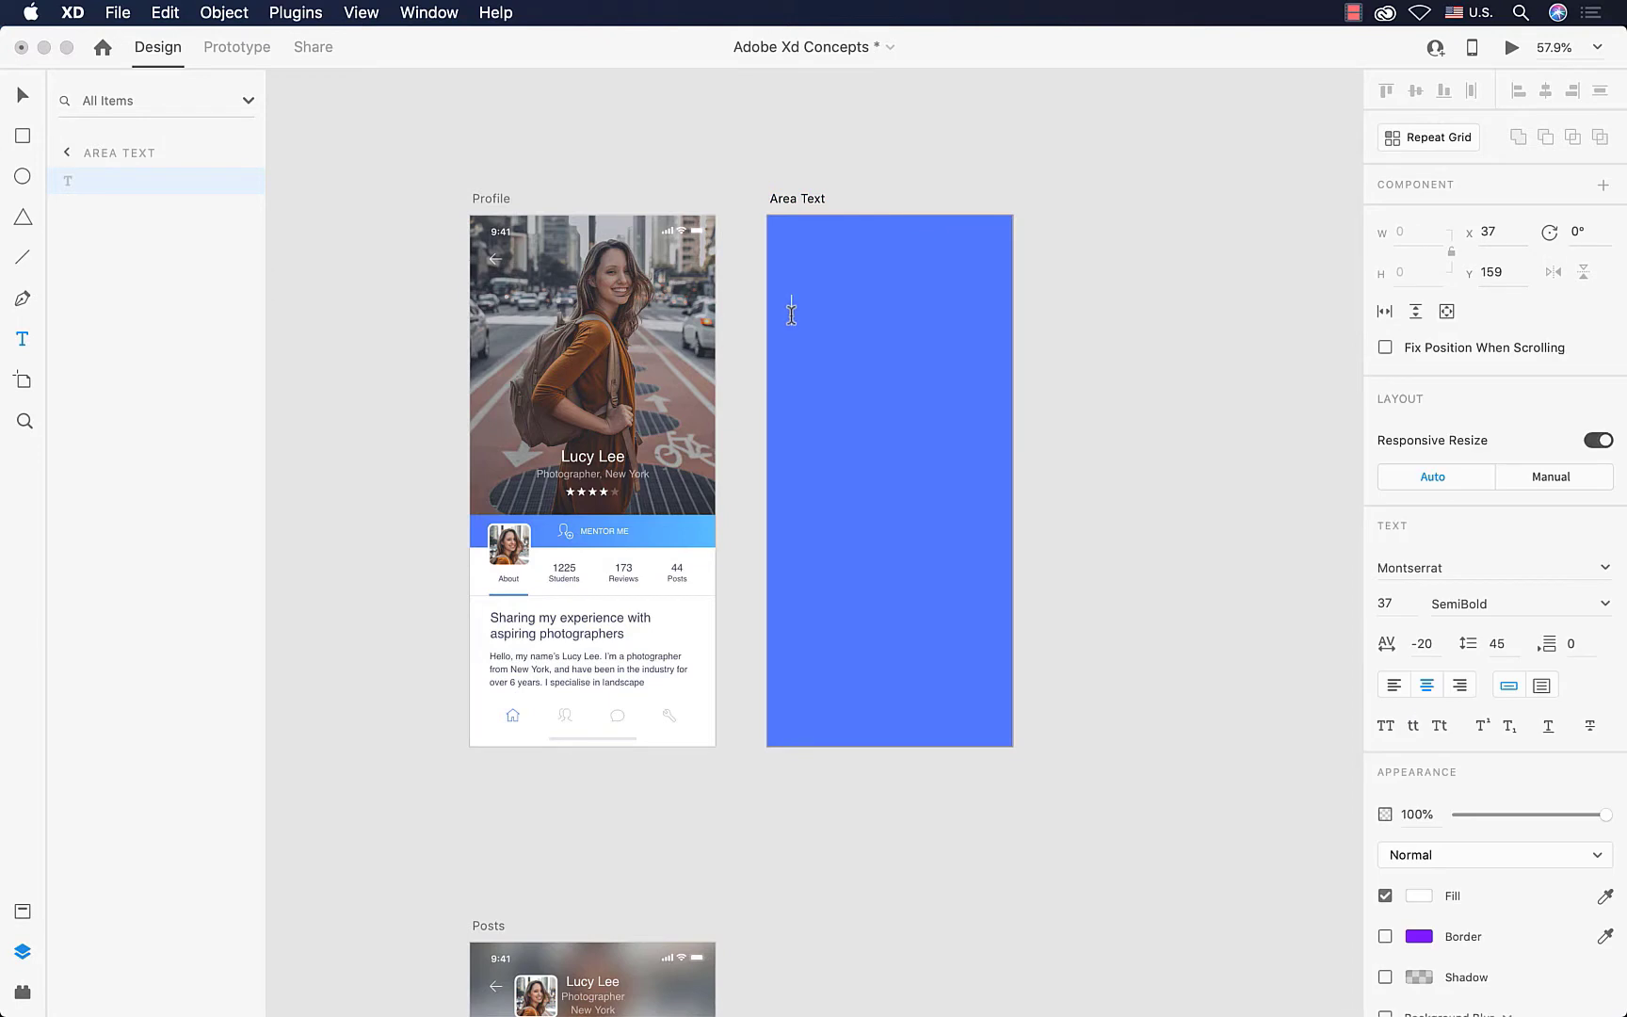
type("point text.")
key("Escape")
left_click_drag(789, 315, 880, 293)
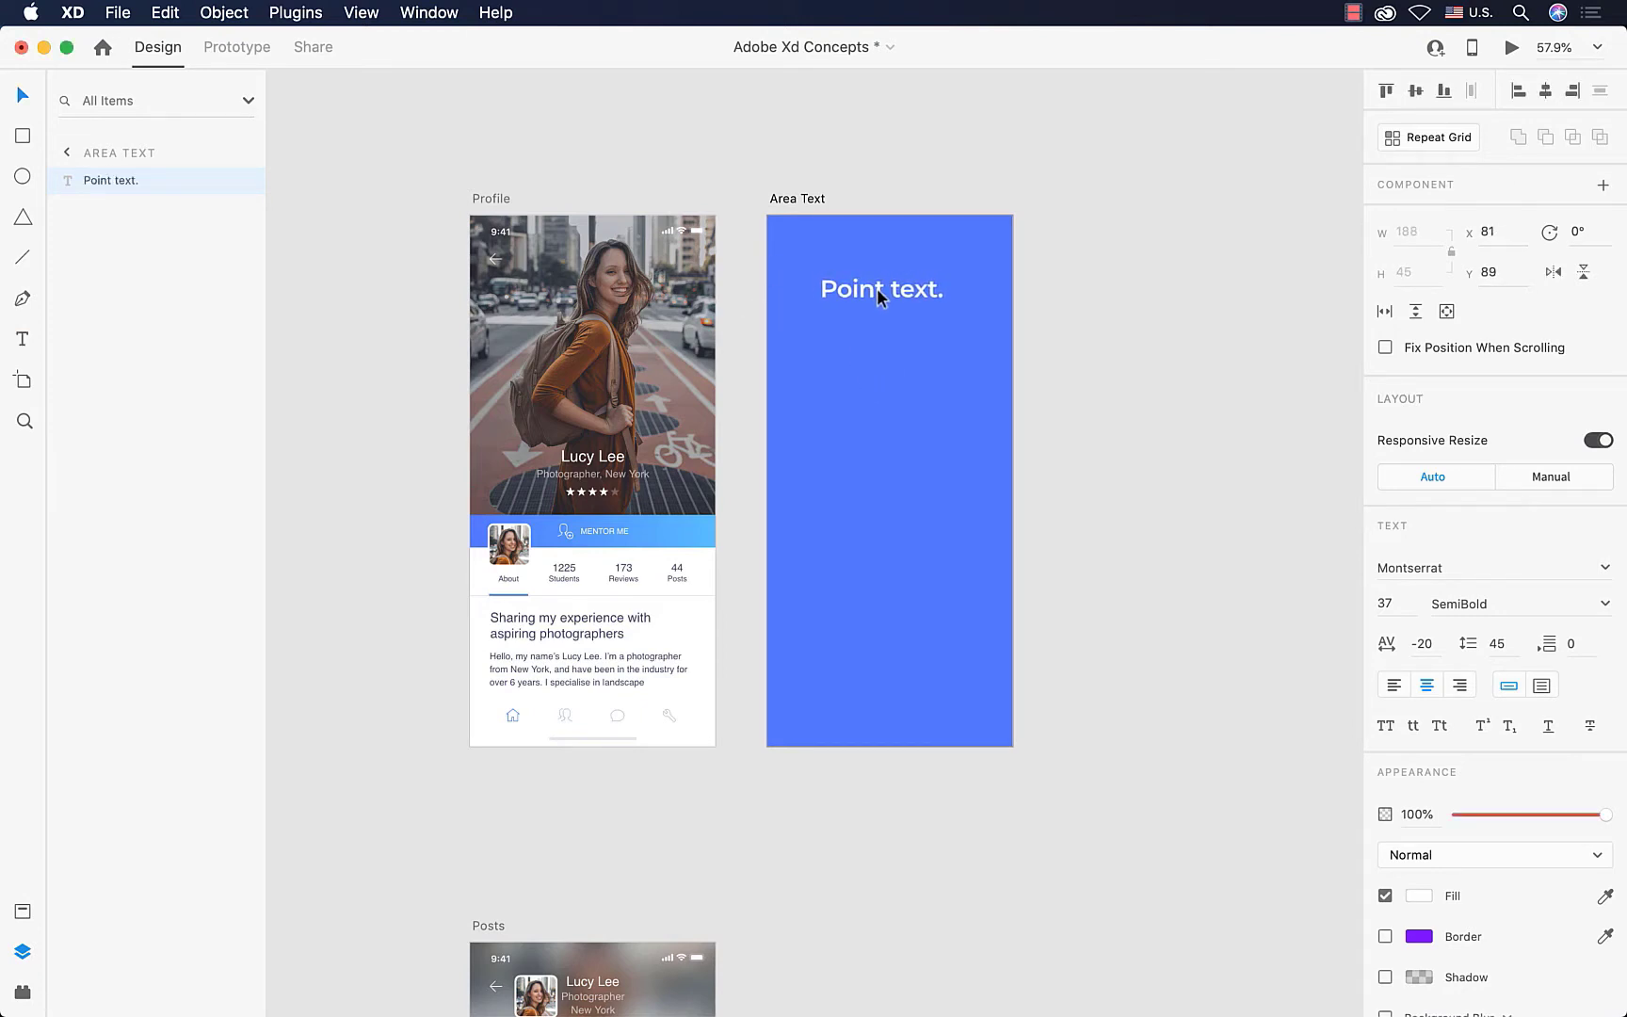
- Set the point text to size 26 in Medium weight and reposition it at X 123, Y 101
left_click(1400, 608)
type("27")
key("Return")
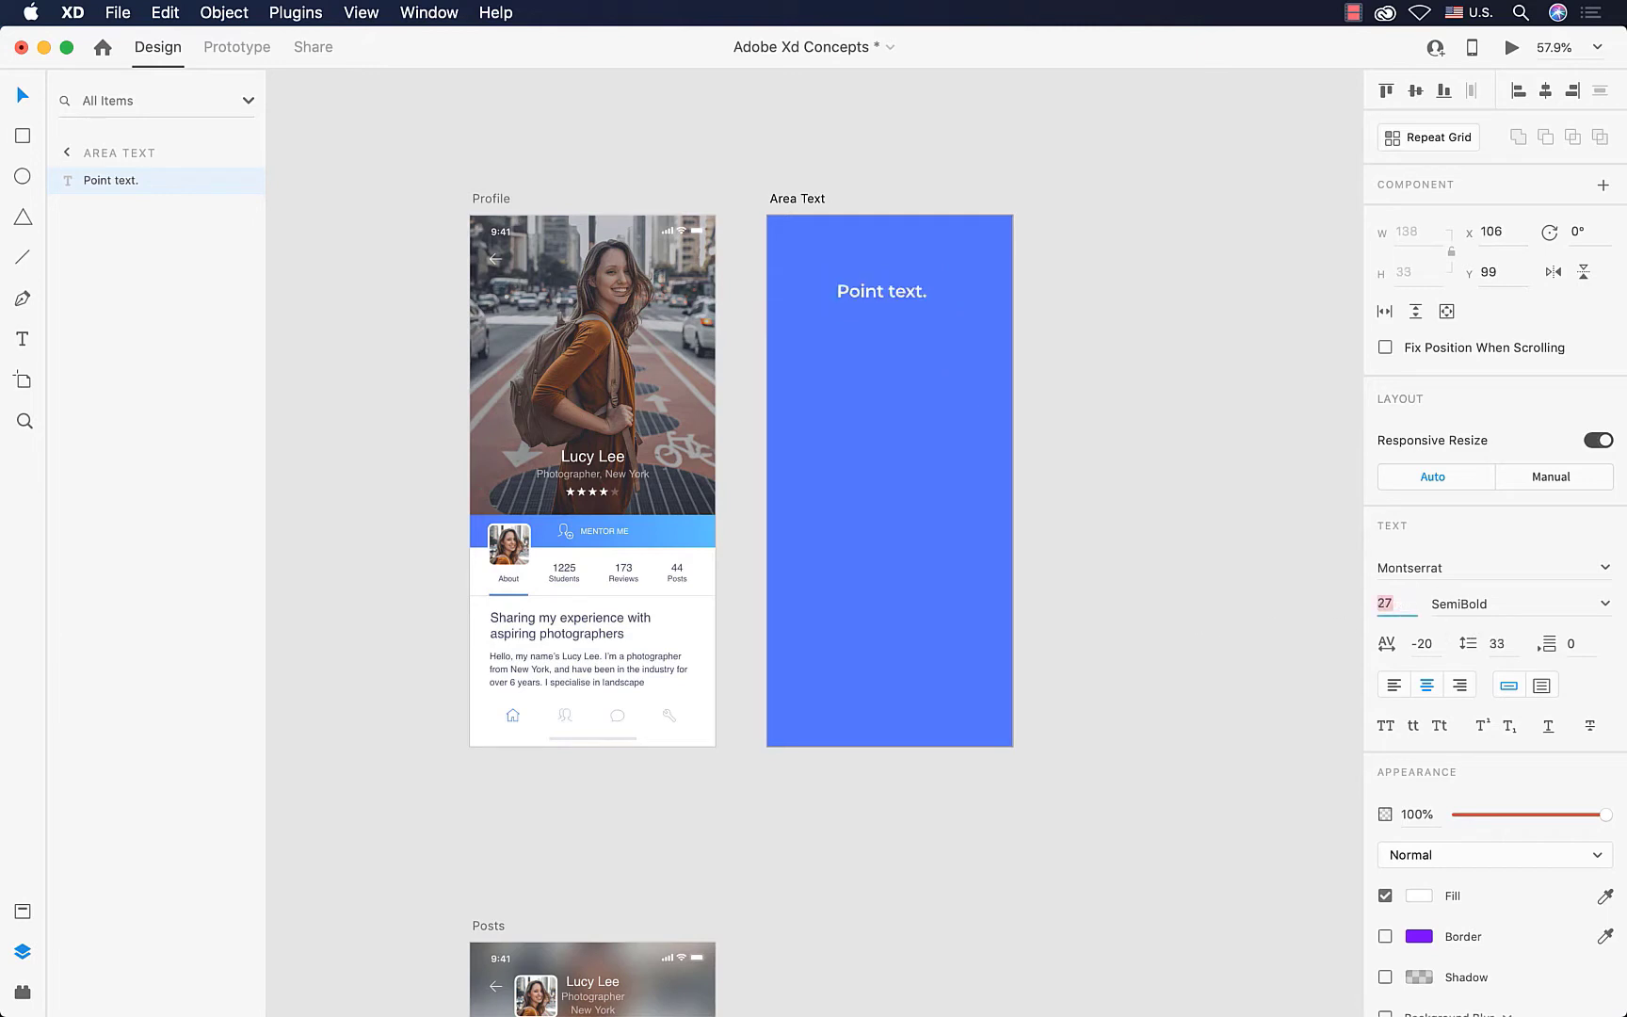
key("Down")
left_click(1605, 603)
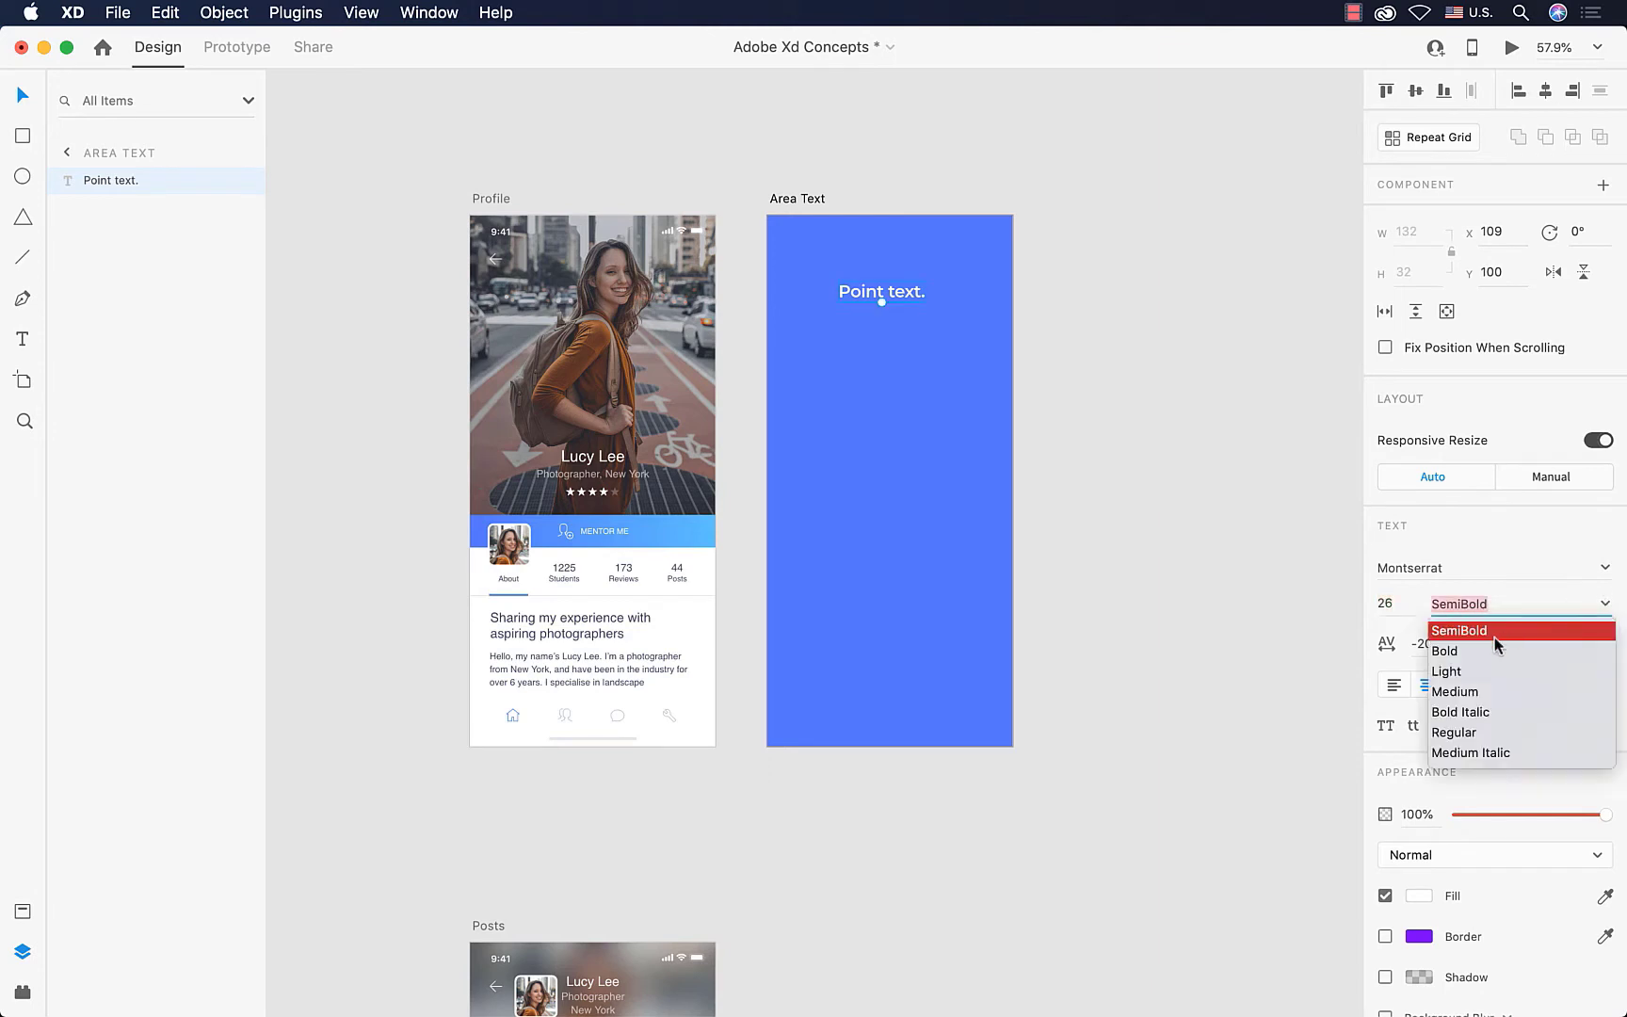
left_click(1456, 695)
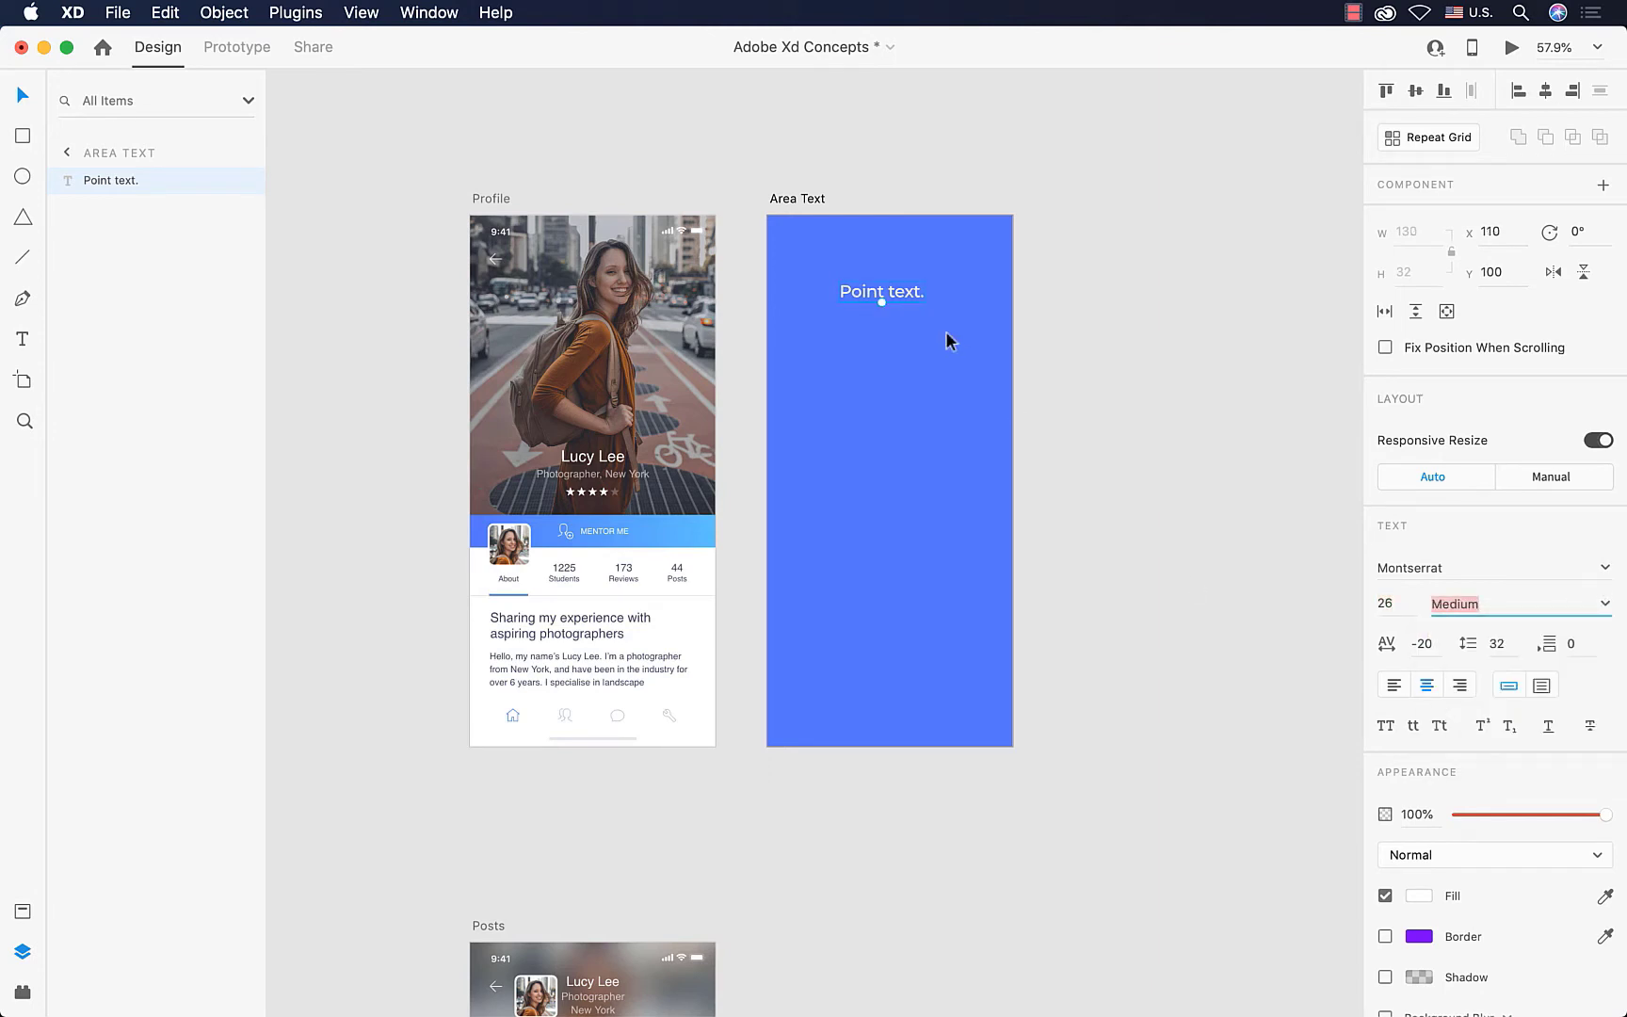
scroll(908, 309, "up", 5)
mouse_move(908, 302)
left_mouse_down()
mouse_move(897, 294)
mouse_move(918, 294)
left_mouse_up()
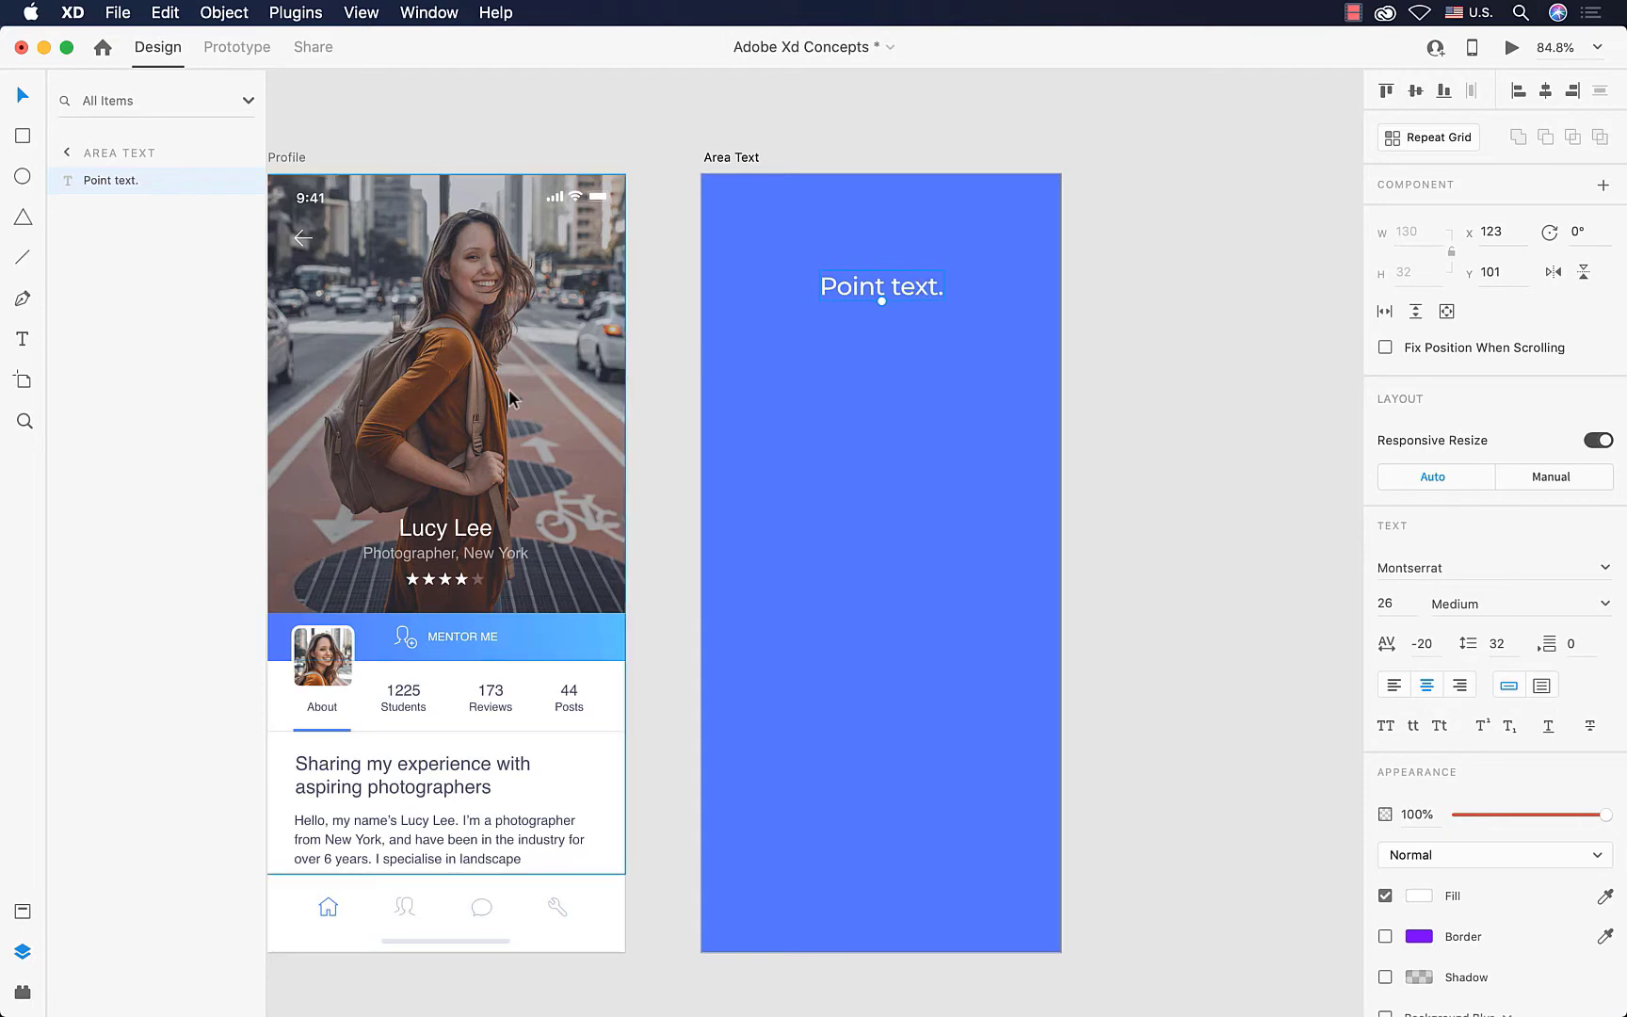
- Create an area text box about 313 × 106 below the point text, containing "This guy is area text."
left_click(23, 341)
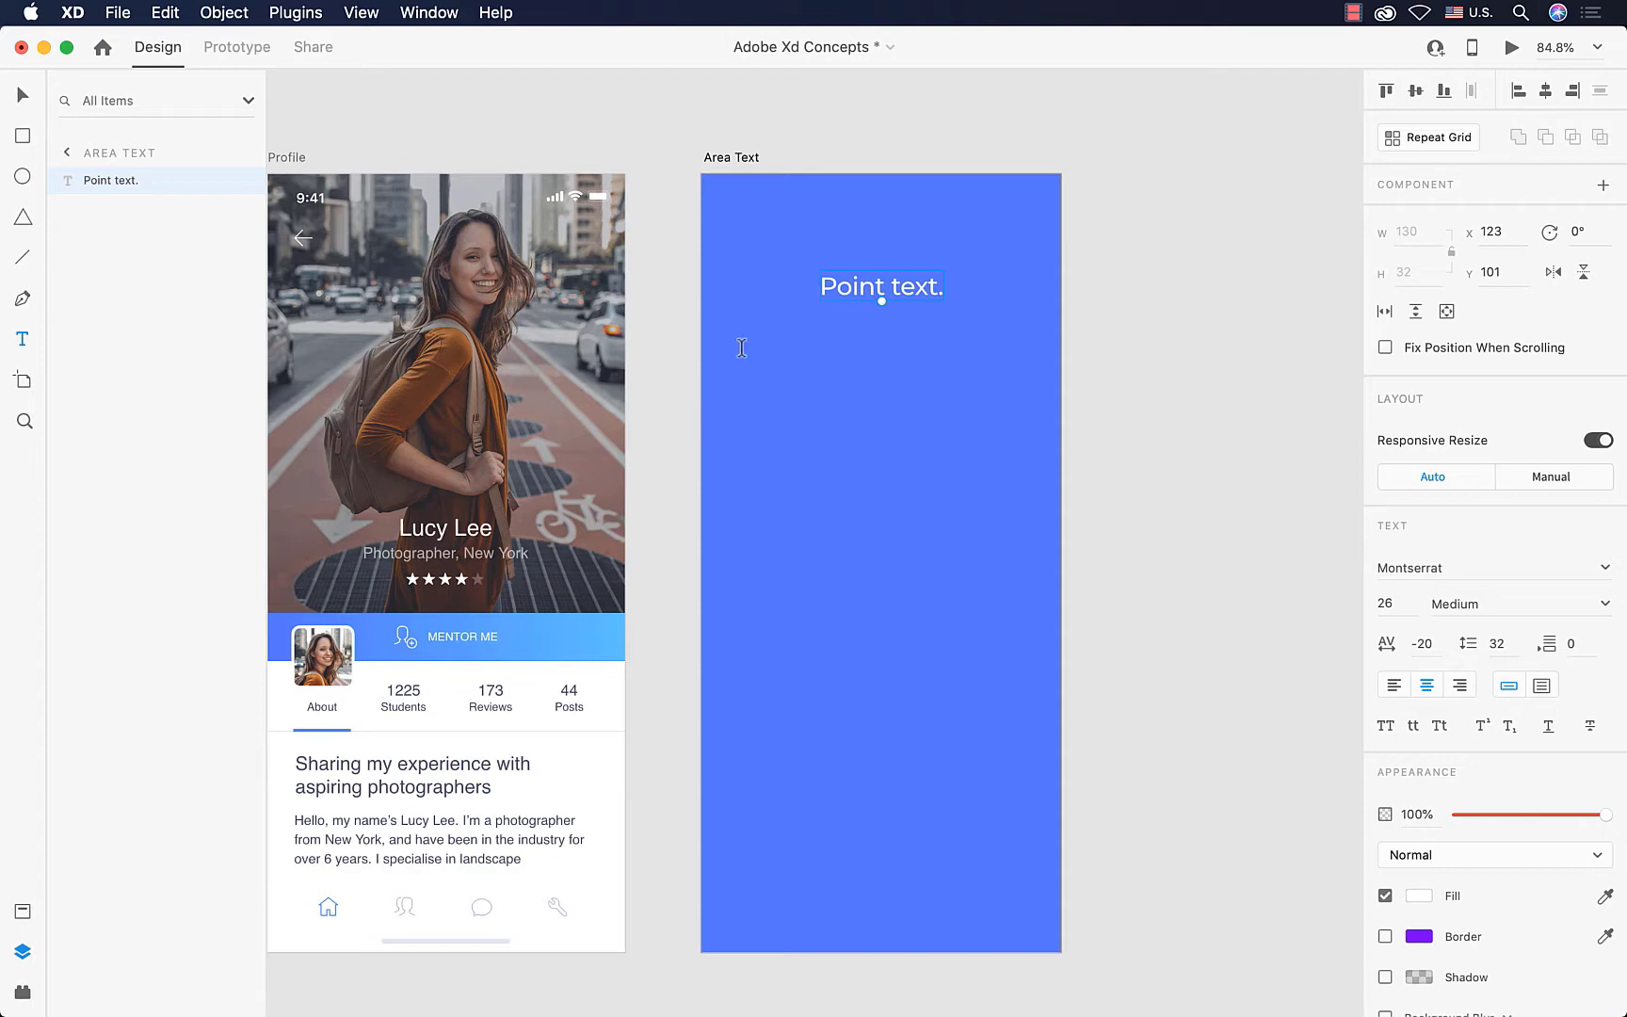
left_click_drag(733, 356, 1033, 461)
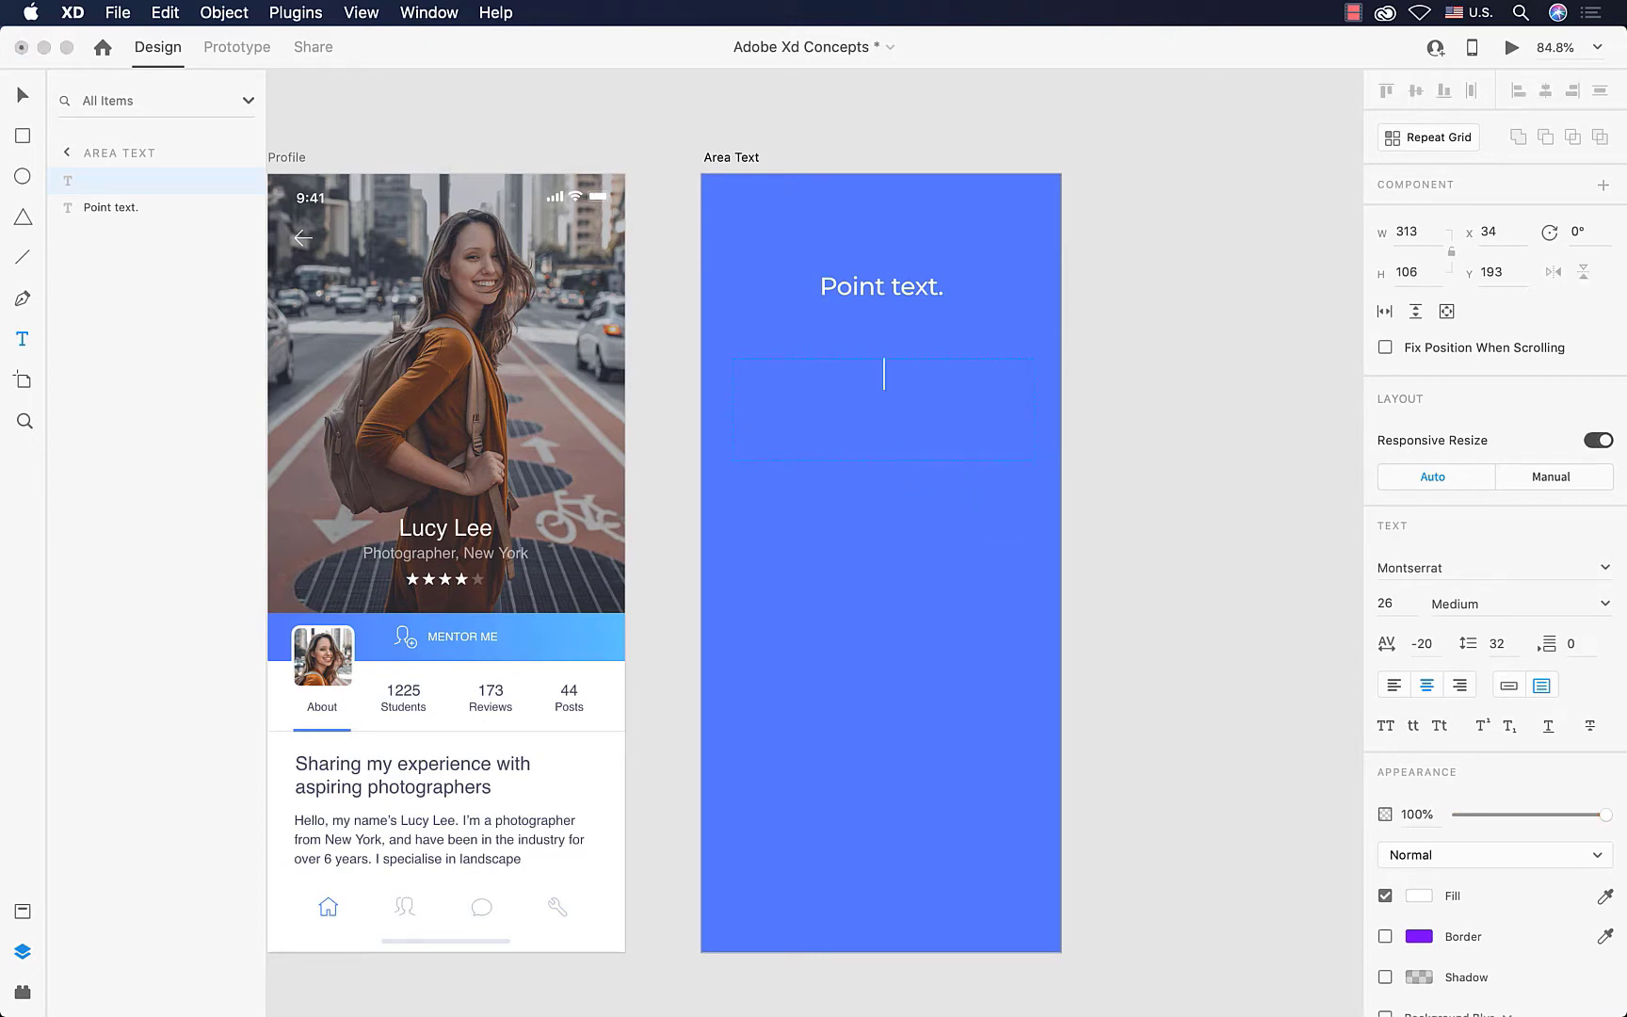
type("This guy is area")
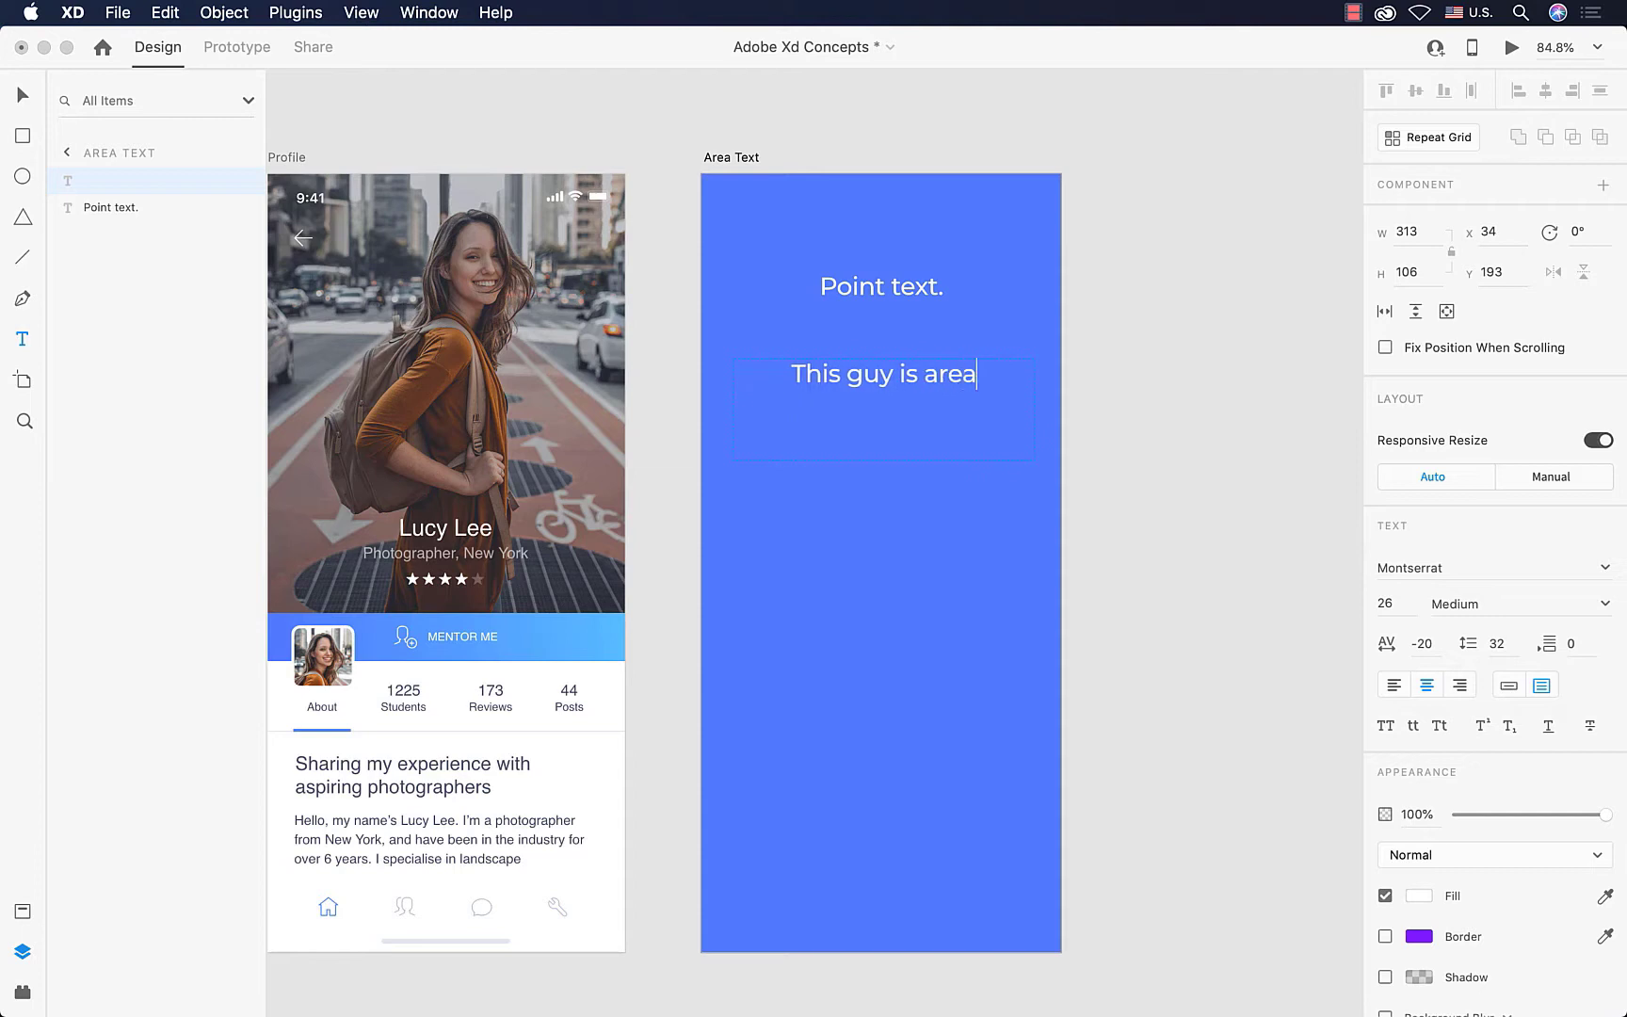
type(" text")
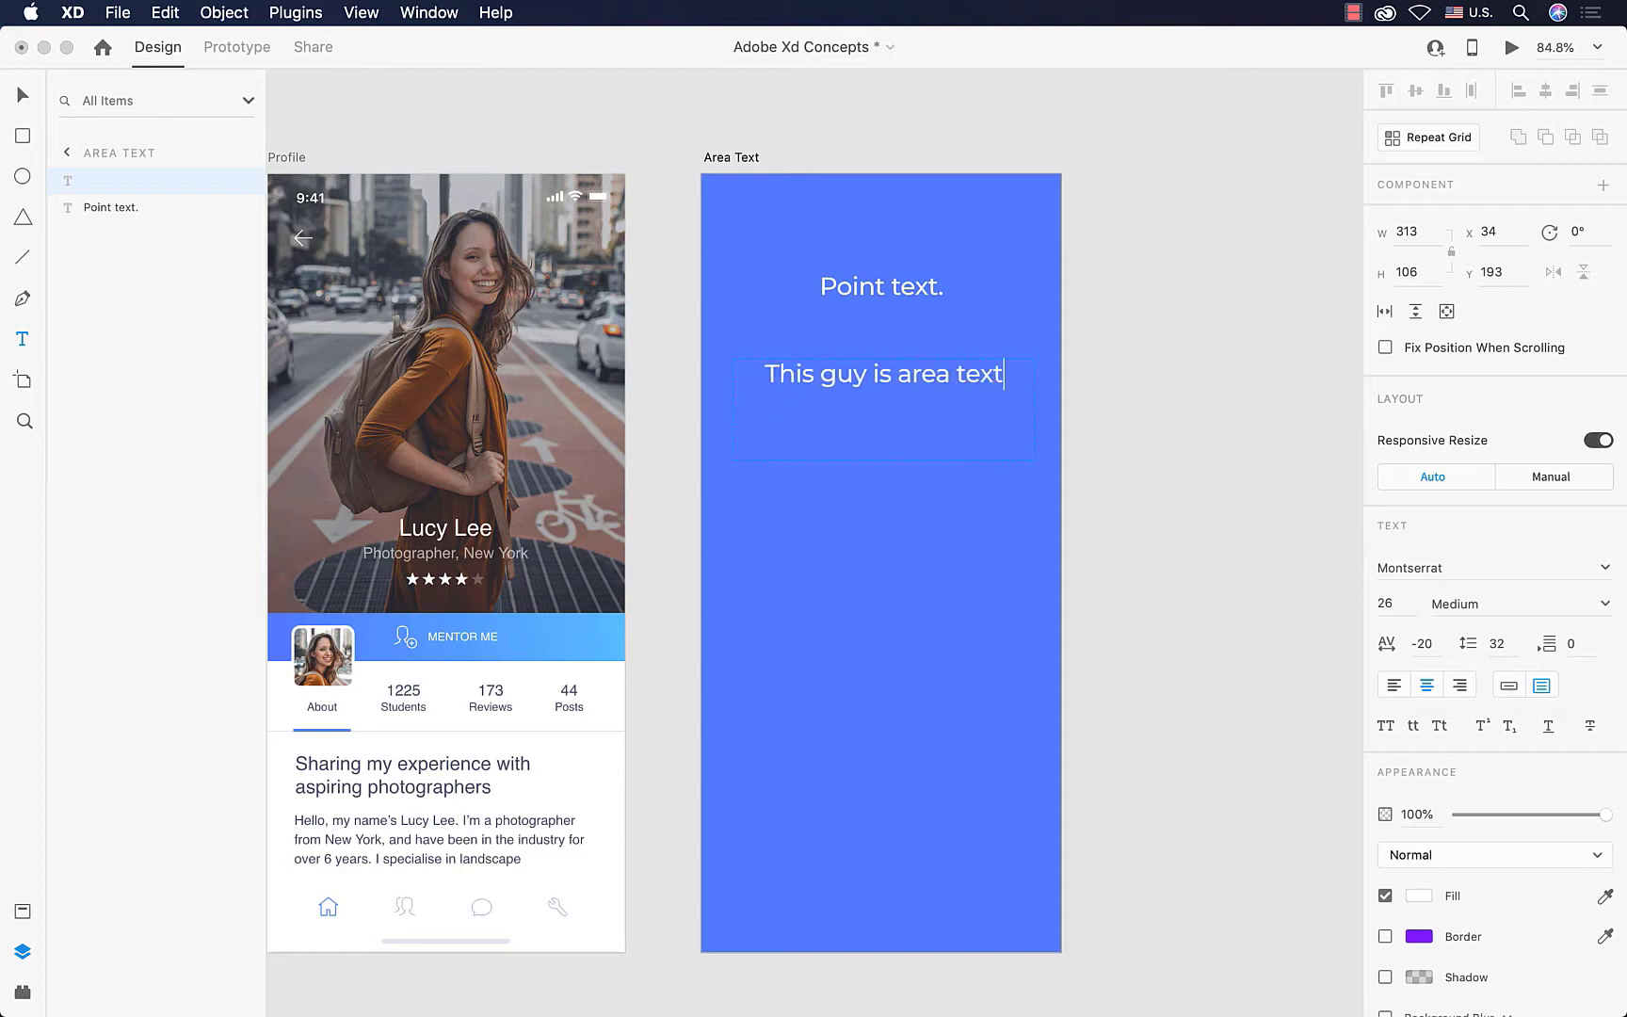
type(".")
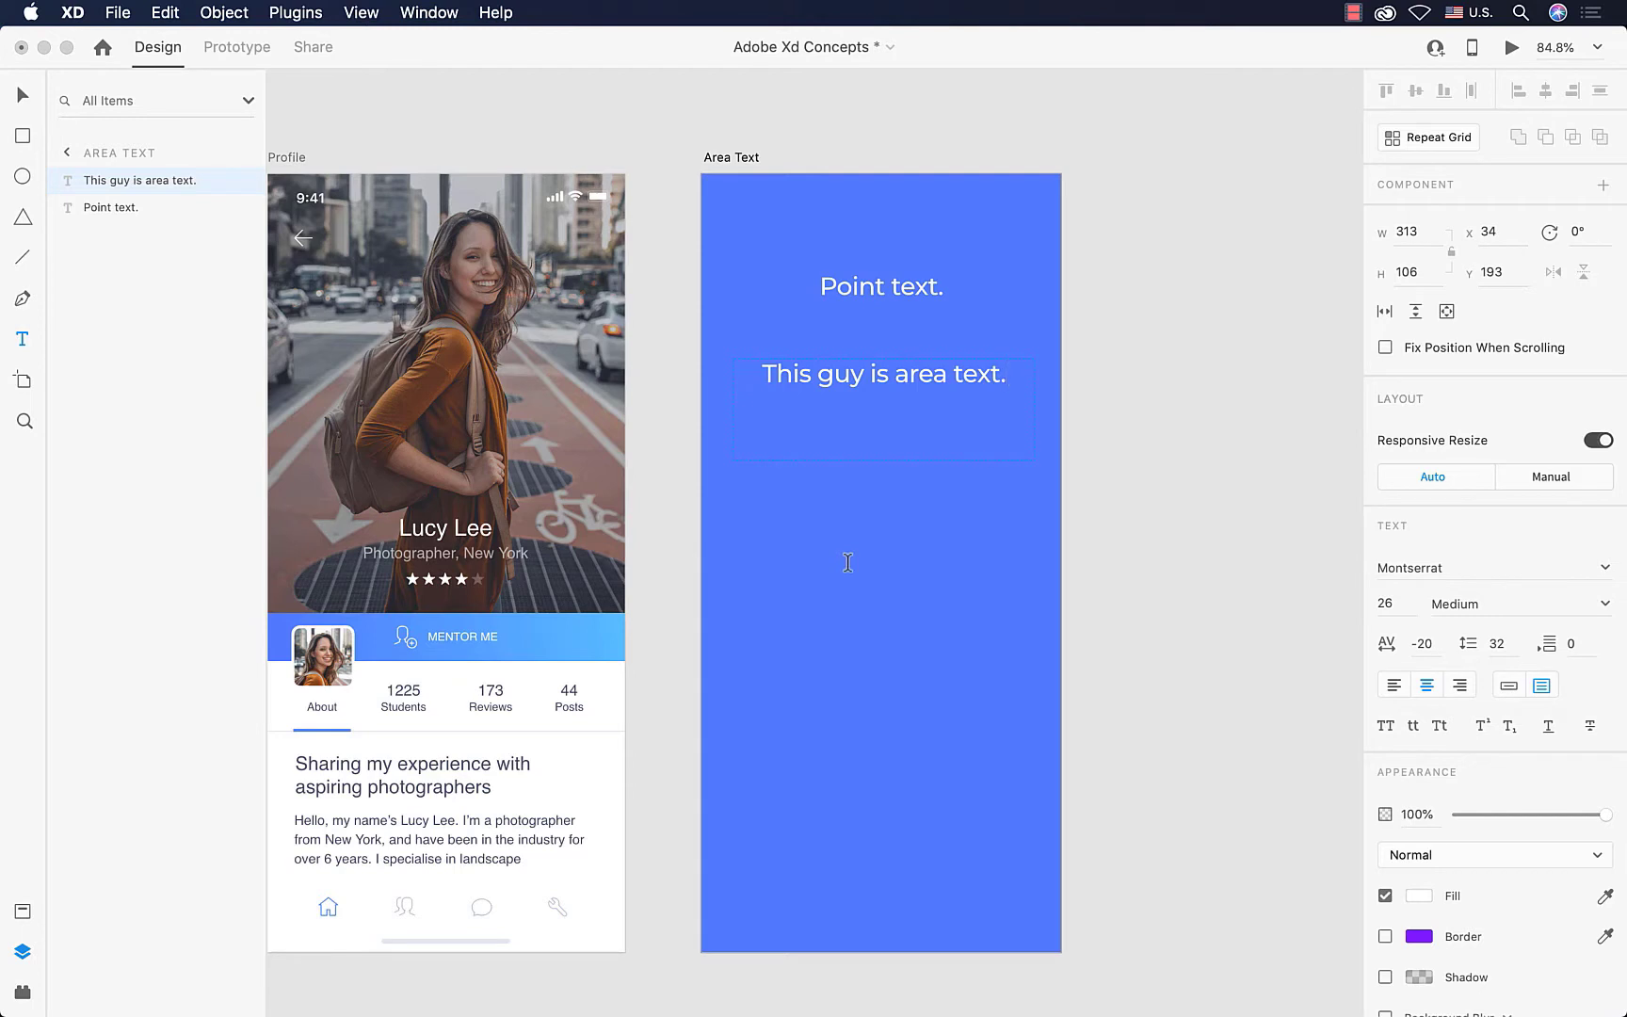
key("Escape")
key("Escape")
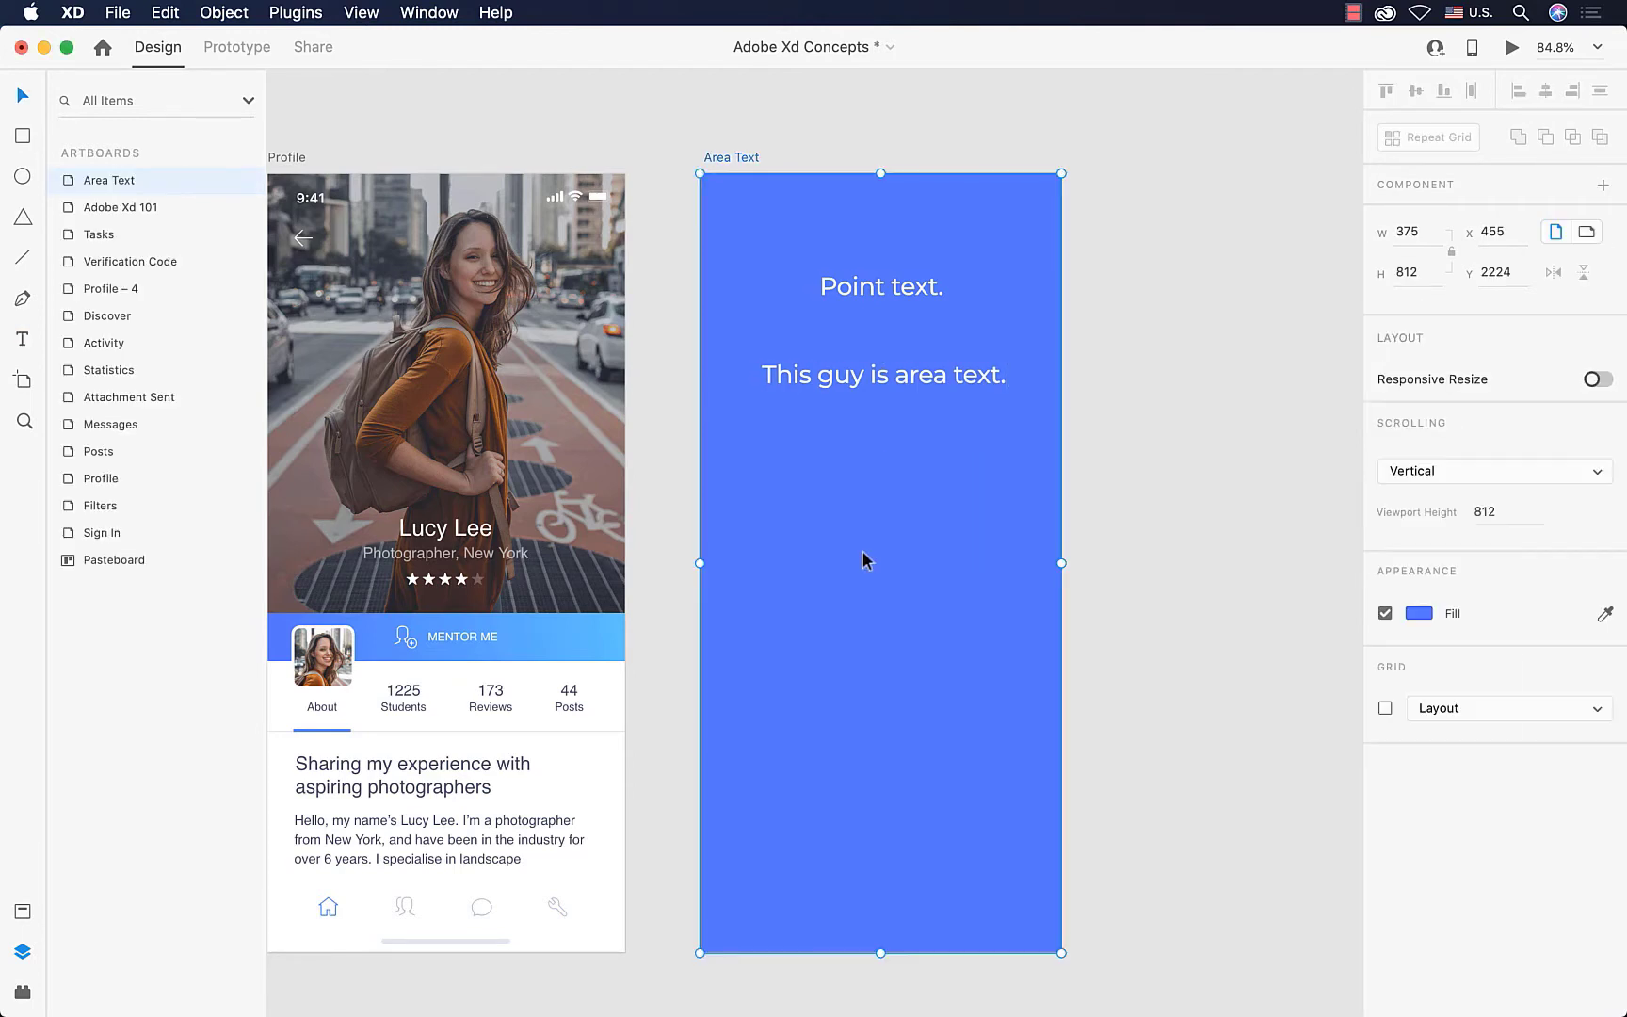
- Change the Area Text artboard's fill to the saved light blue swatch
left_click(1418, 614)
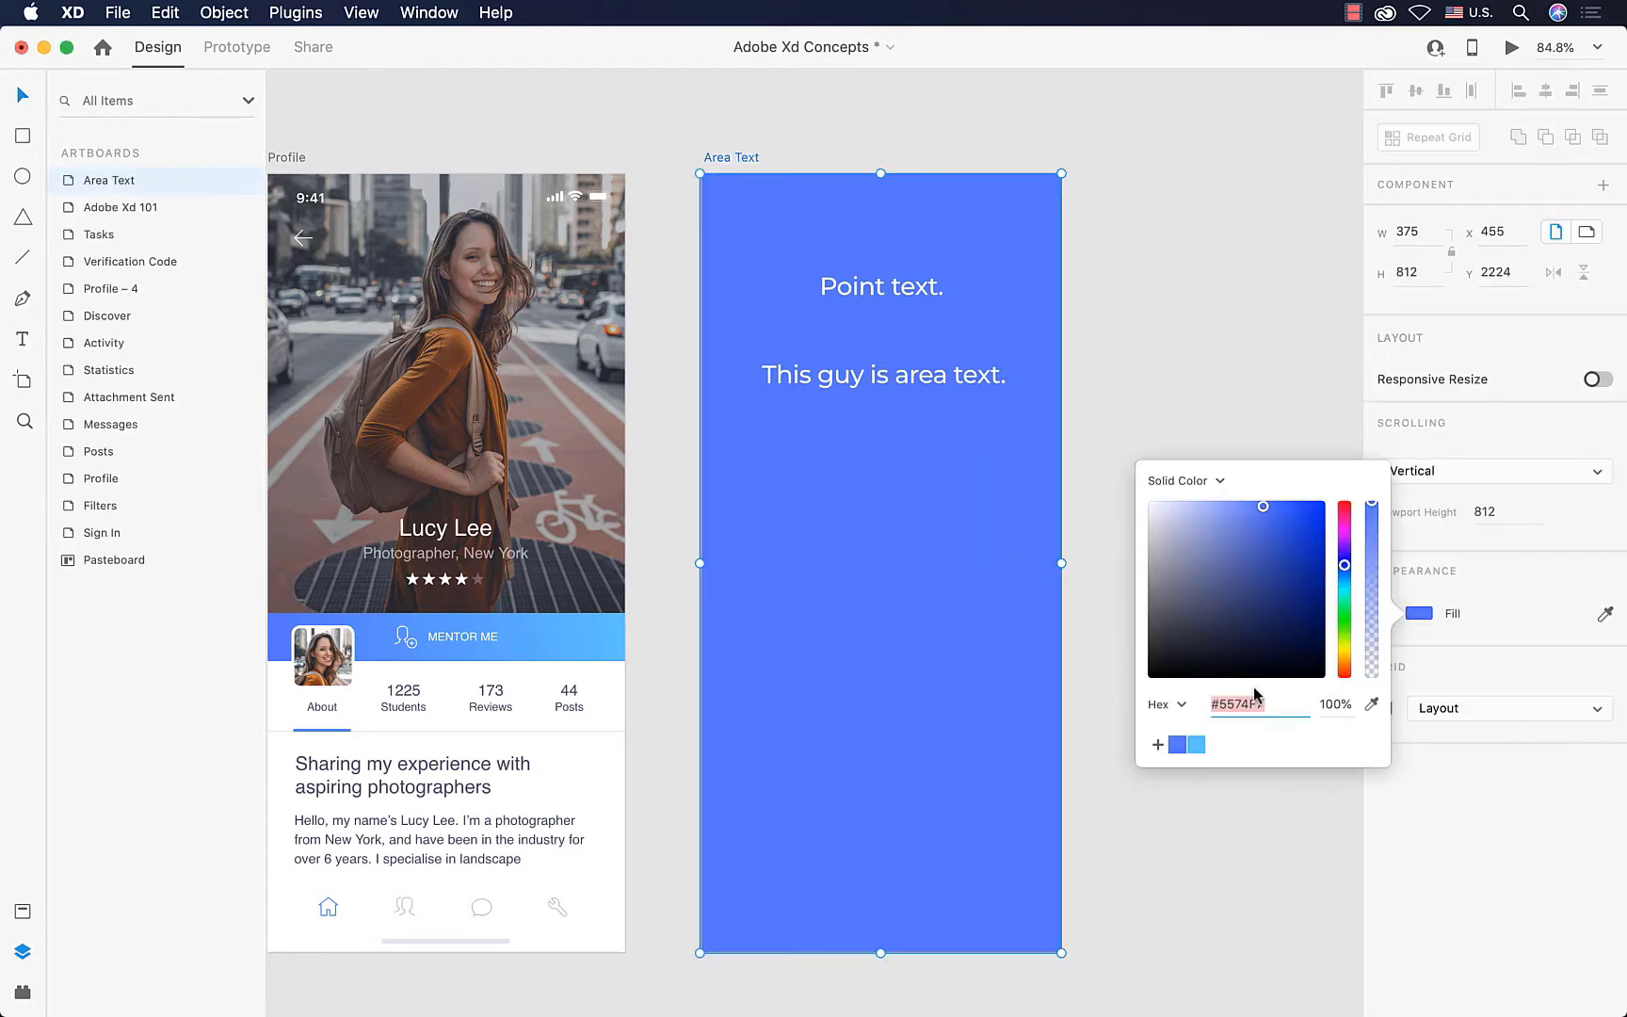
left_click(1184, 743)
left_click(919, 560)
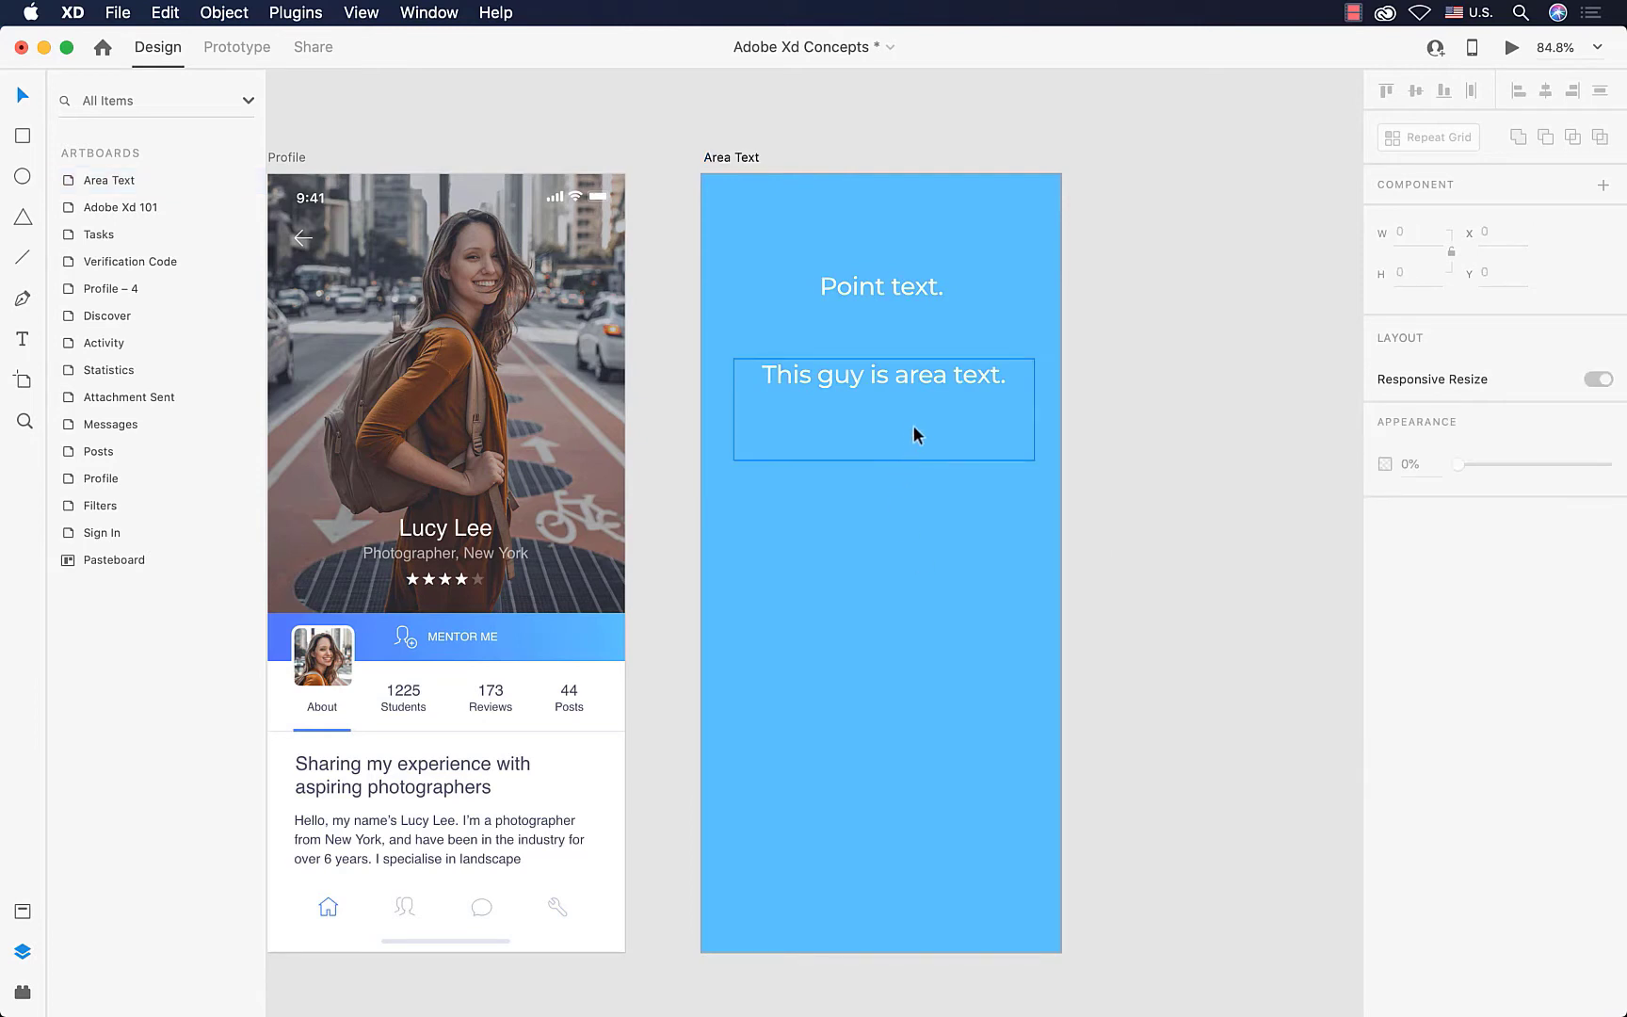
- Compare the handles of the two text objects and scale the point text up to about size 50
left_click(891, 294)
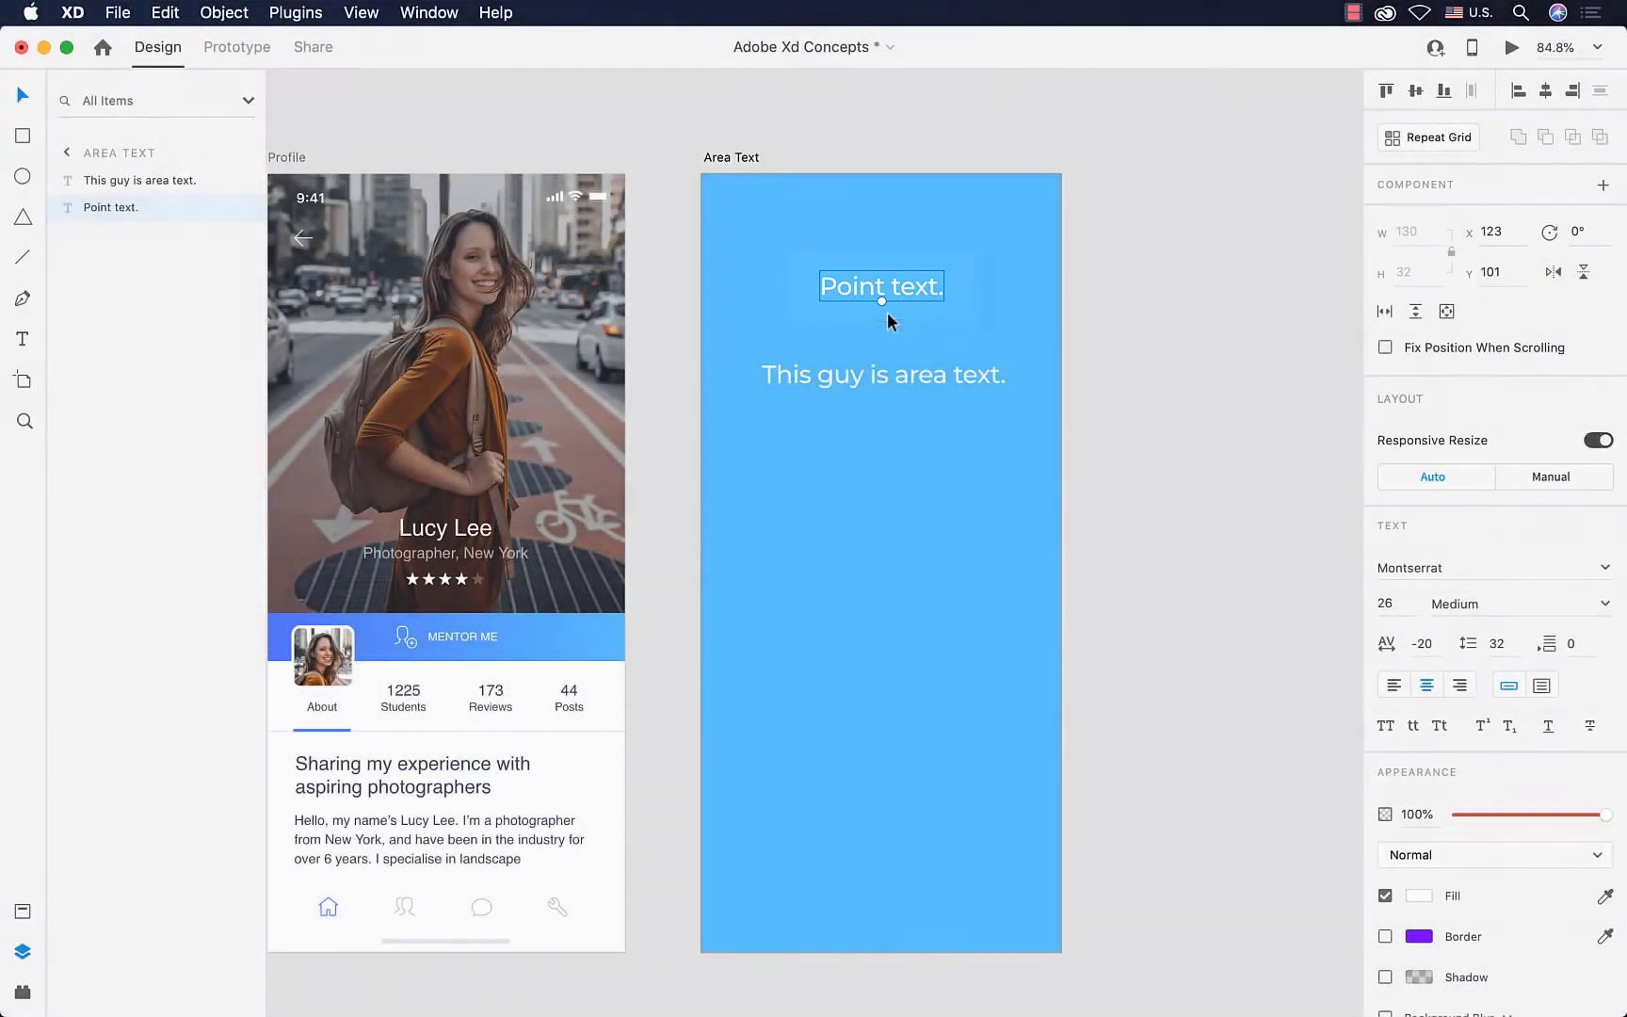
left_click(860, 380)
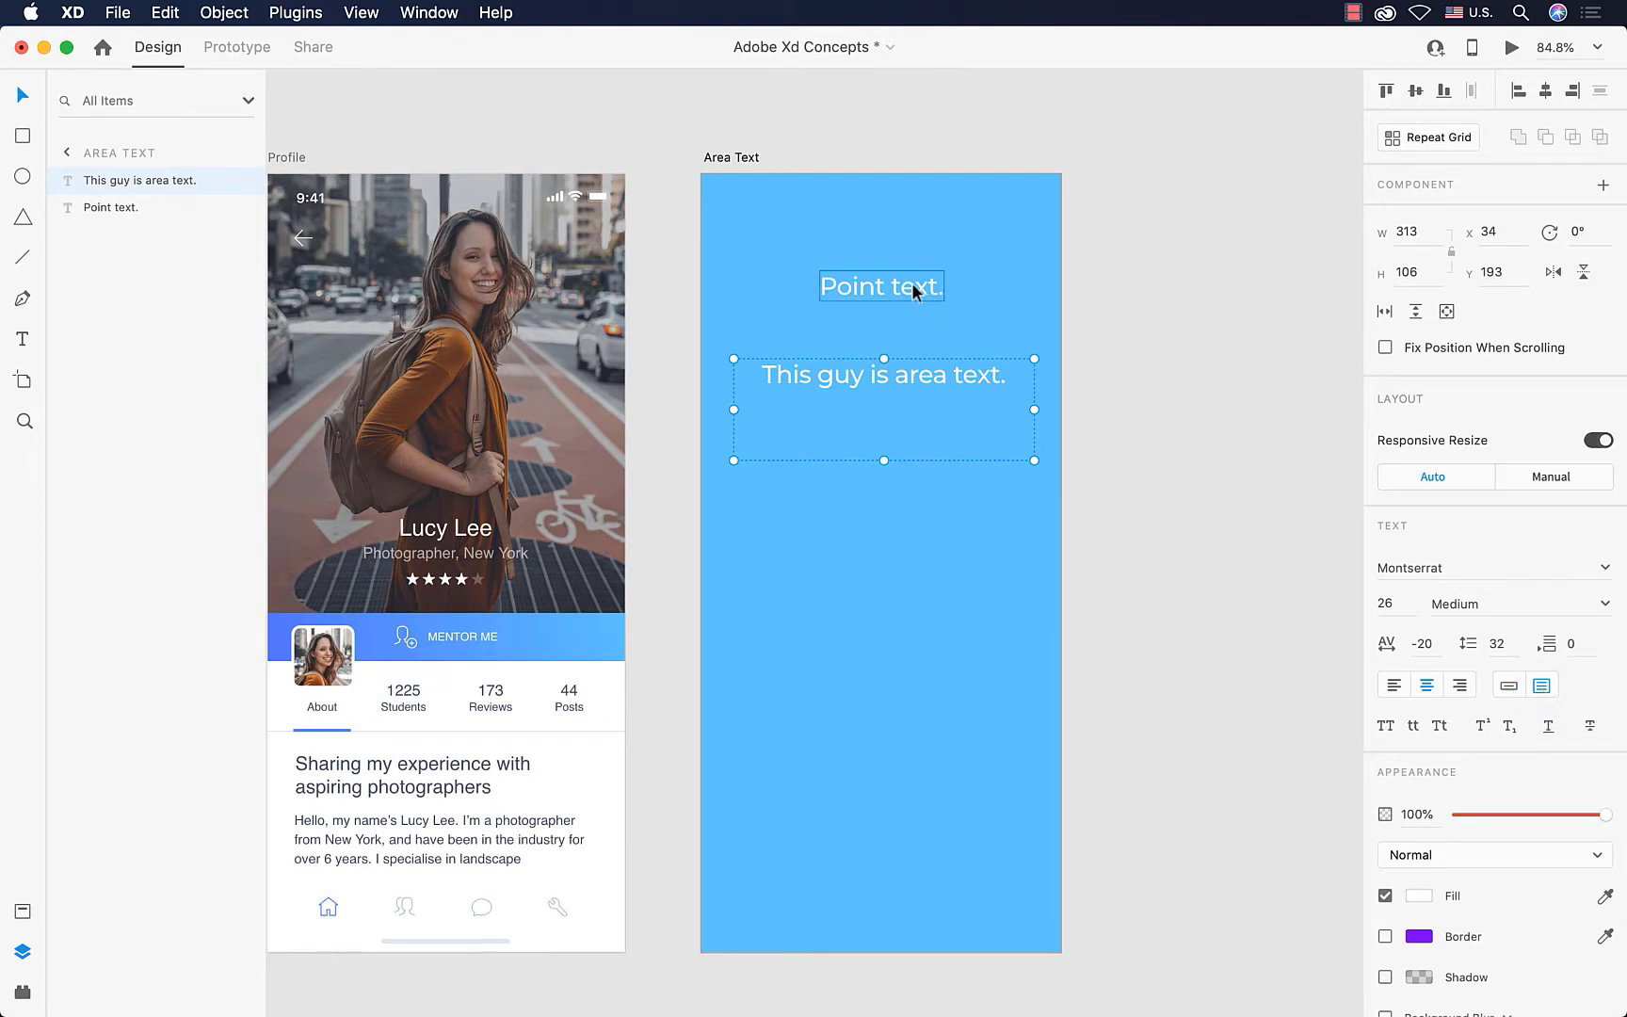
left_click(890, 292)
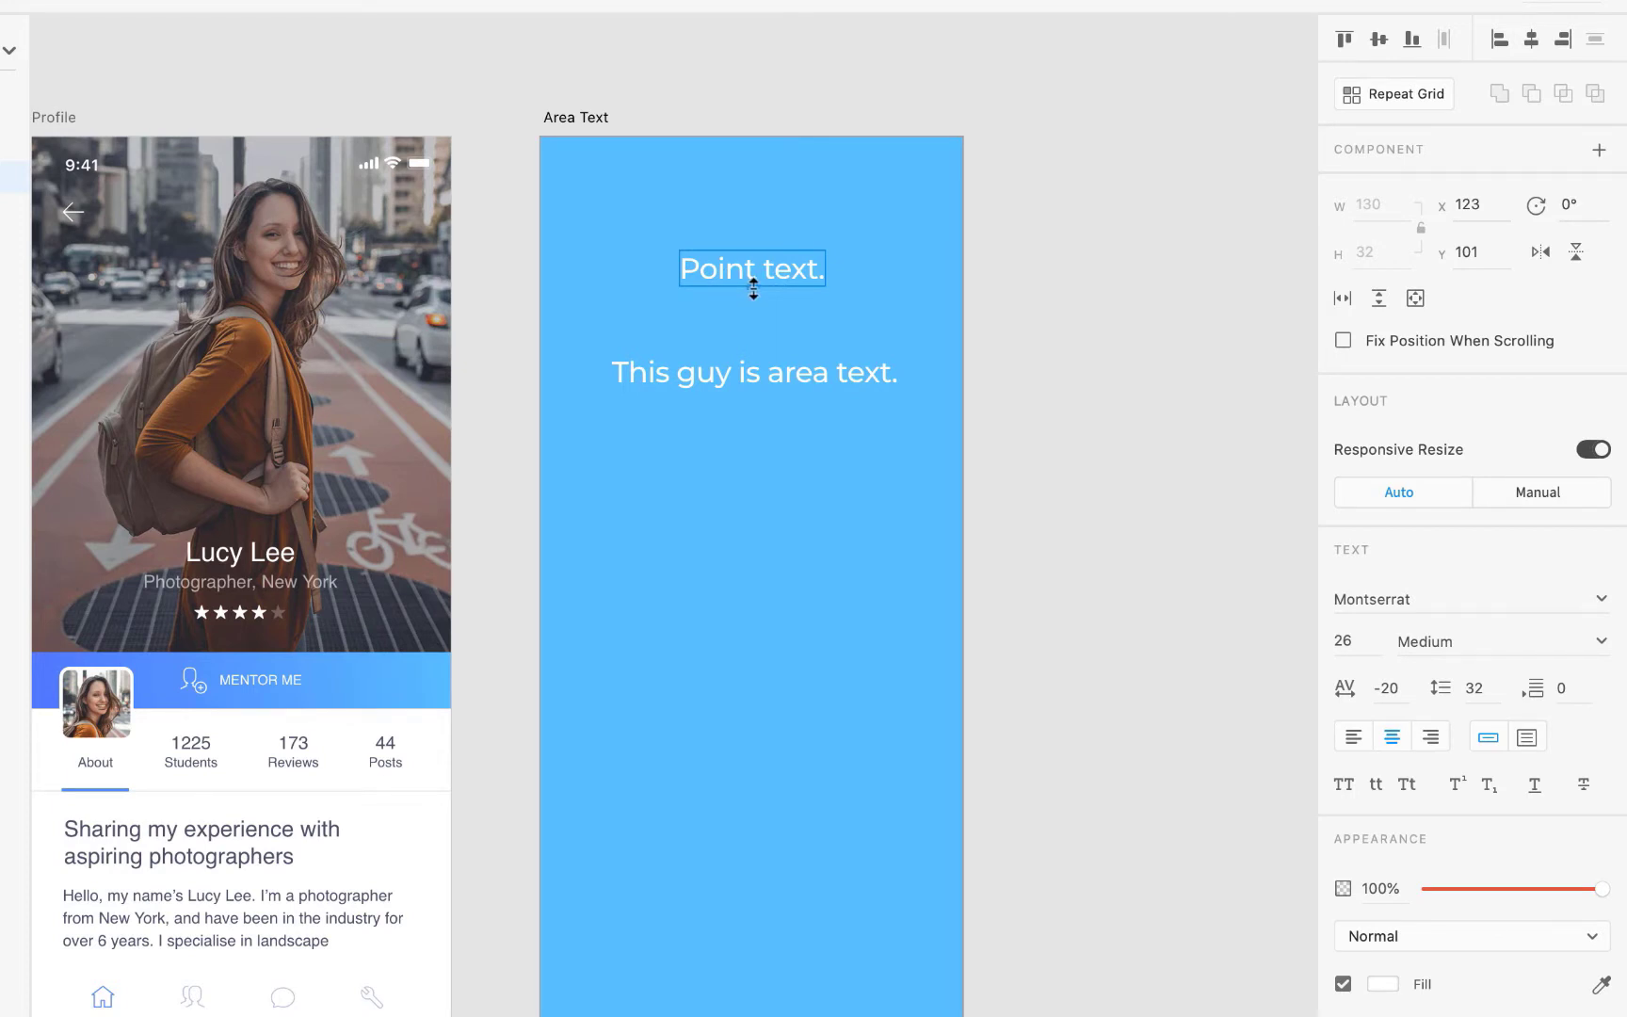
mouse_move(752, 286)
left_mouse_down()
mouse_move(745, 327)
mouse_move(778, 235)
left_mouse_up()
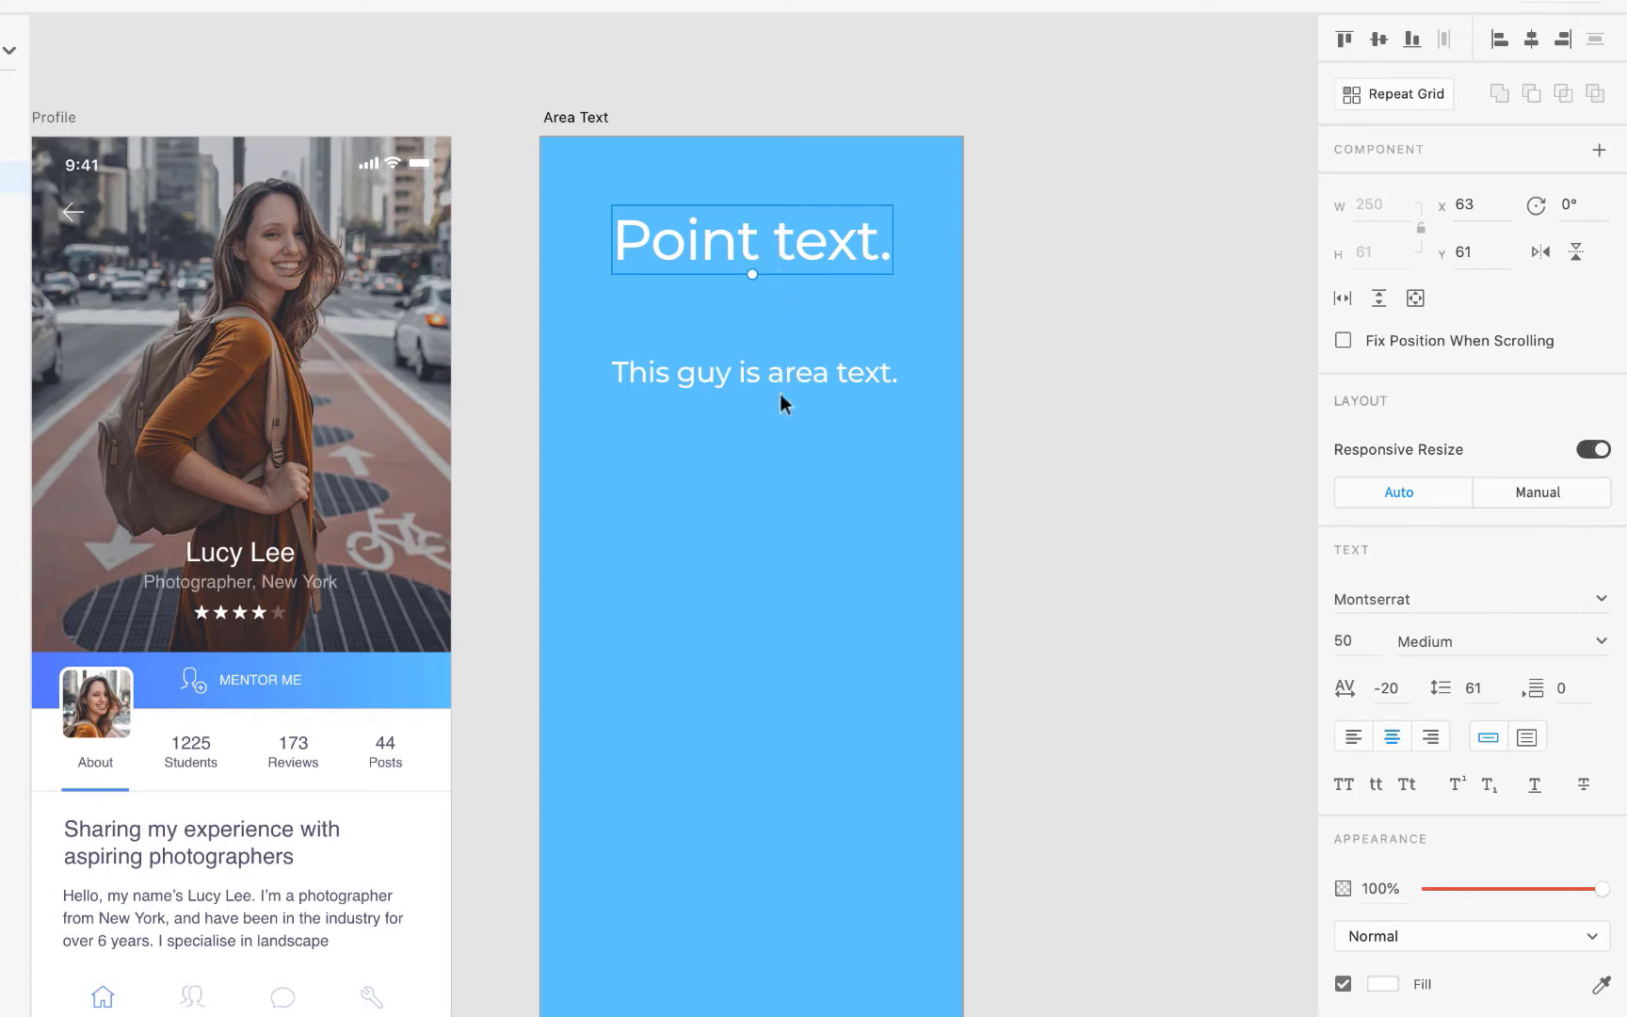
- Resize the area text box to about 85 wide and 196 high so its text wraps
left_click(723, 369)
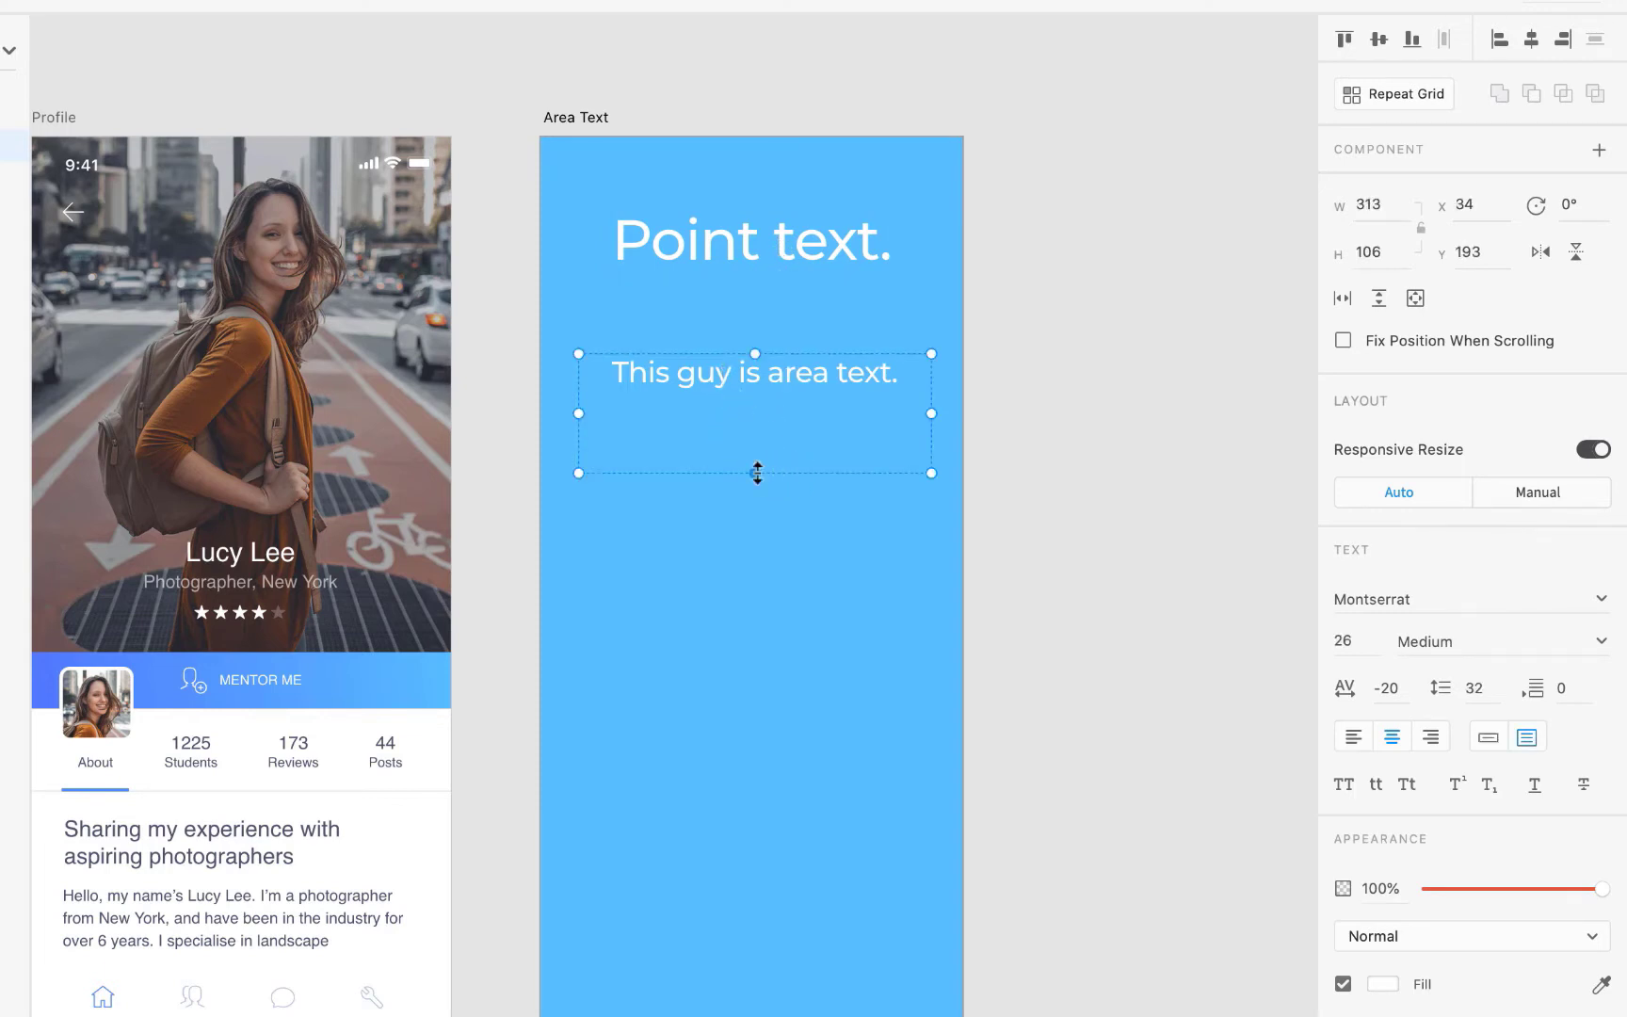
left_click_drag(757, 473, 778, 574)
left_click_drag(930, 468, 674, 463)
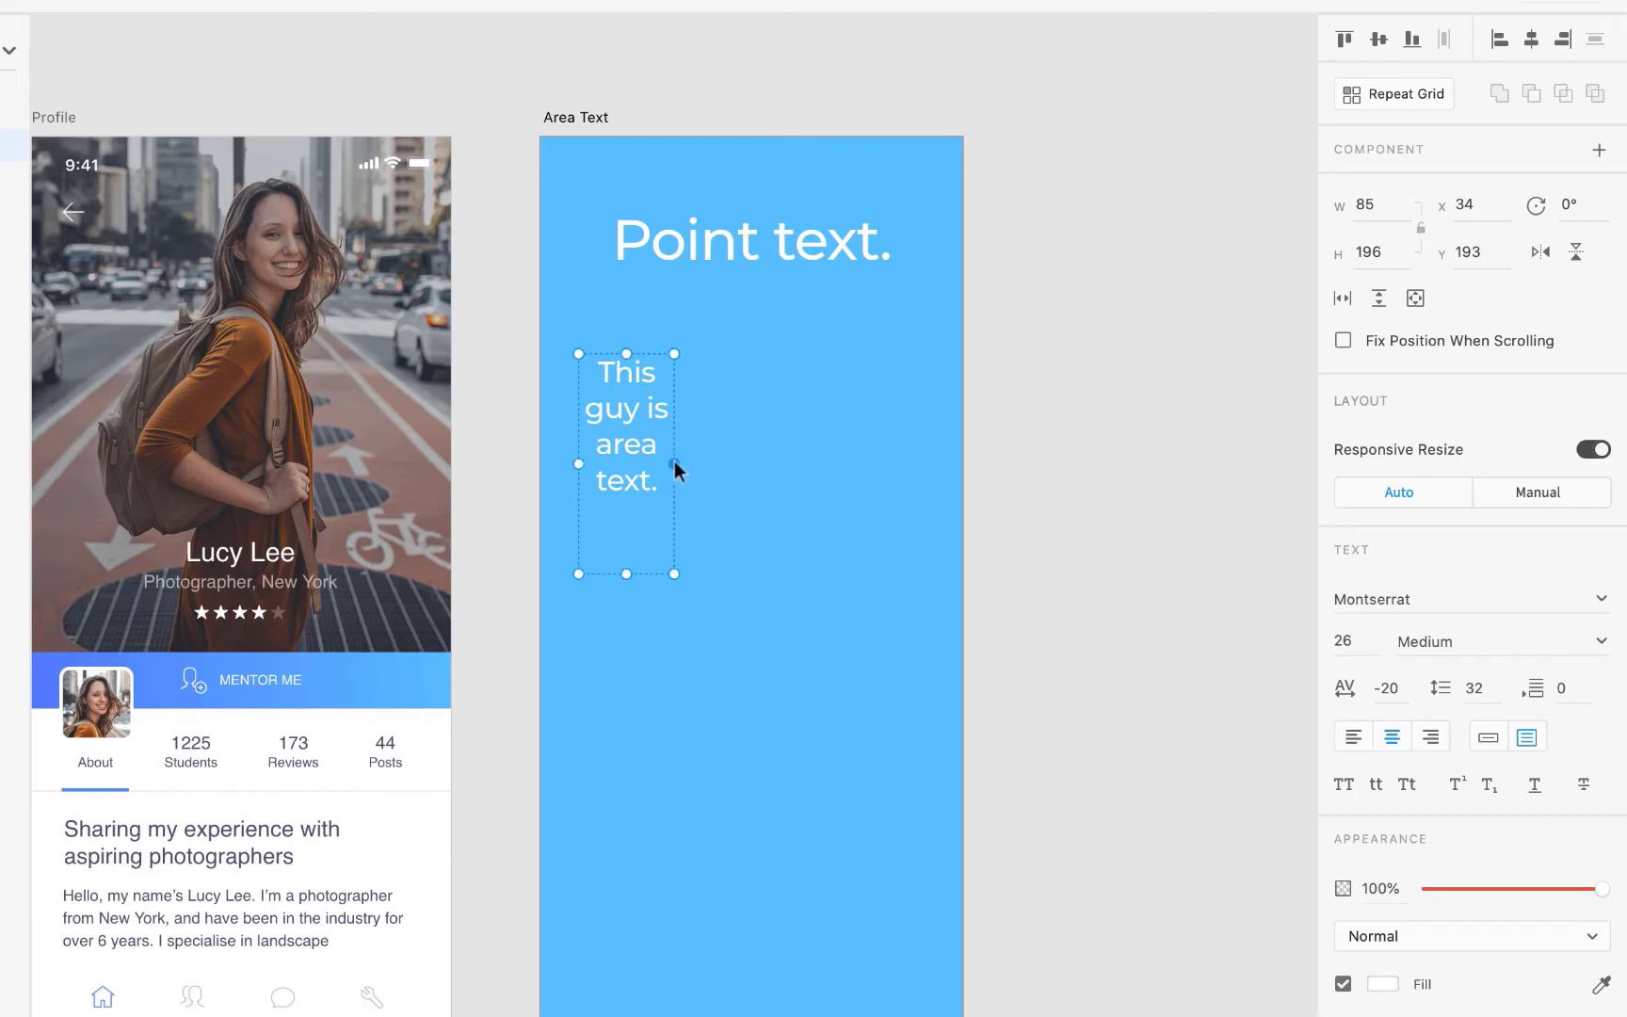
- Resize the area text box to about 295 wide and 63 high so its text fits on one line
left_click_drag(629, 574, 933, 451)
mouse_move(933, 451)
left_mouse_down()
mouse_move(781, 483)
mouse_move(878, 469)
mouse_move(893, 588)
mouse_move(927, 454)
mouse_move(943, 537)
mouse_move(929, 584)
mouse_move(919, 464)
mouse_move(901, 618)
mouse_move(929, 462)
mouse_move(912, 426)
left_mouse_up()
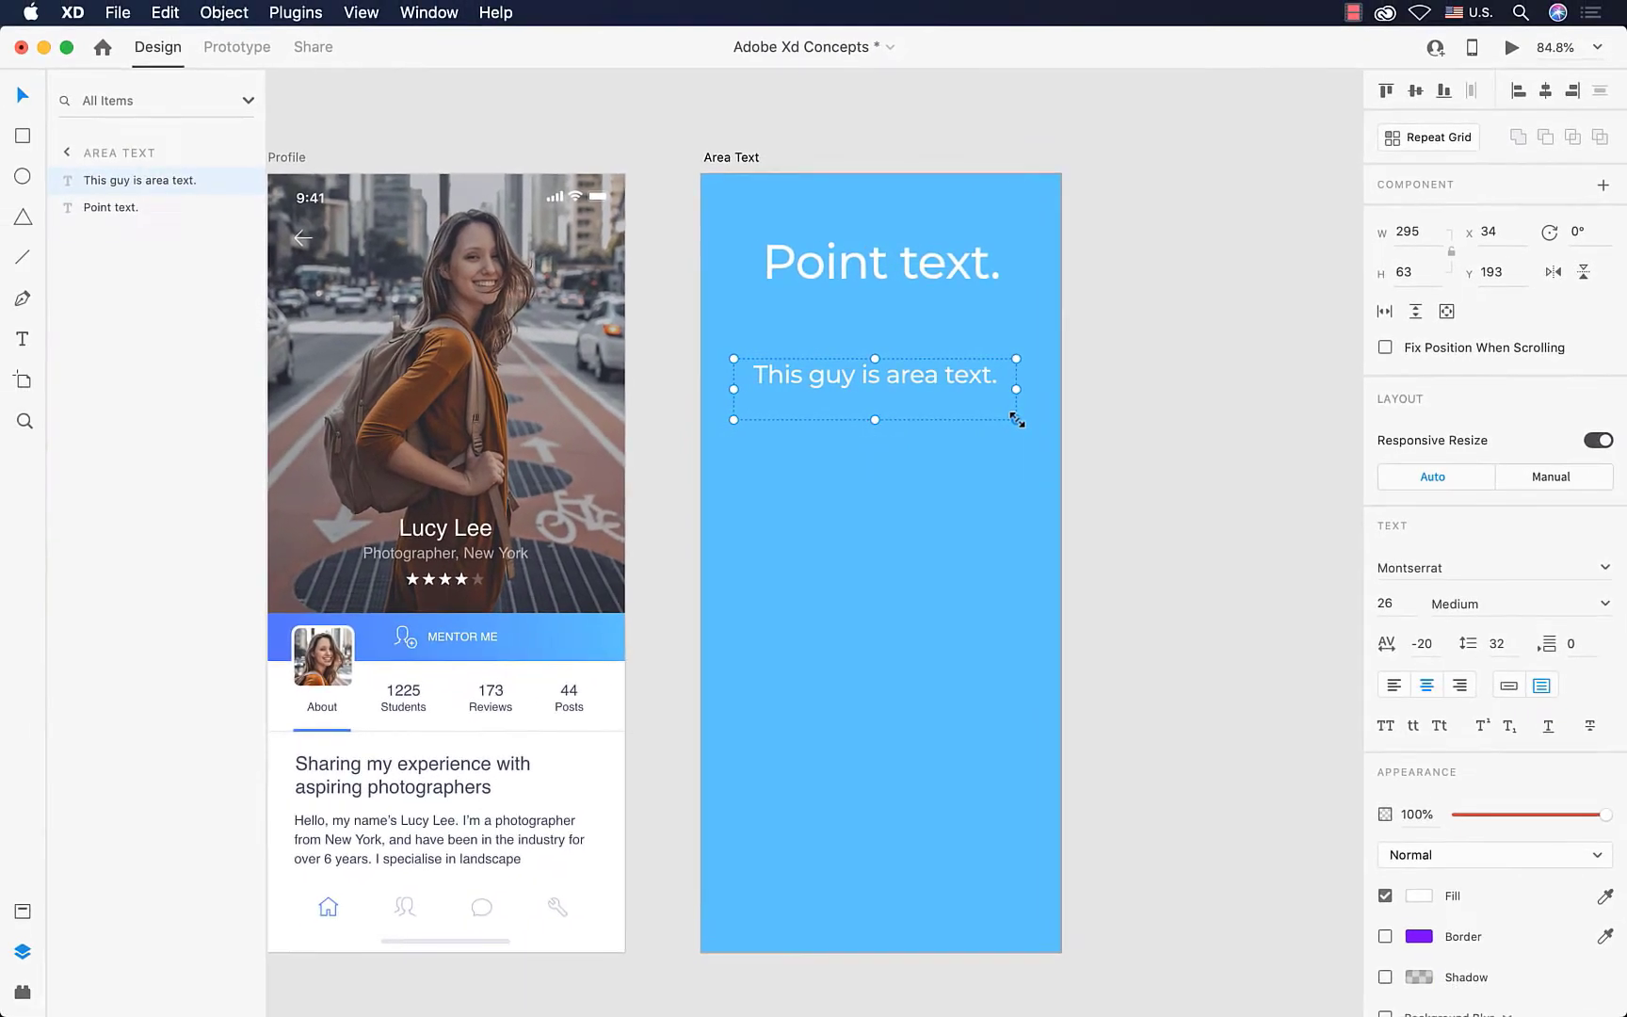
- Narrow the design window to expose the desktop and open Area Text.txt from the TEXT folder inside the File folder
left_click_drag(1621, 277, 1365, 278)
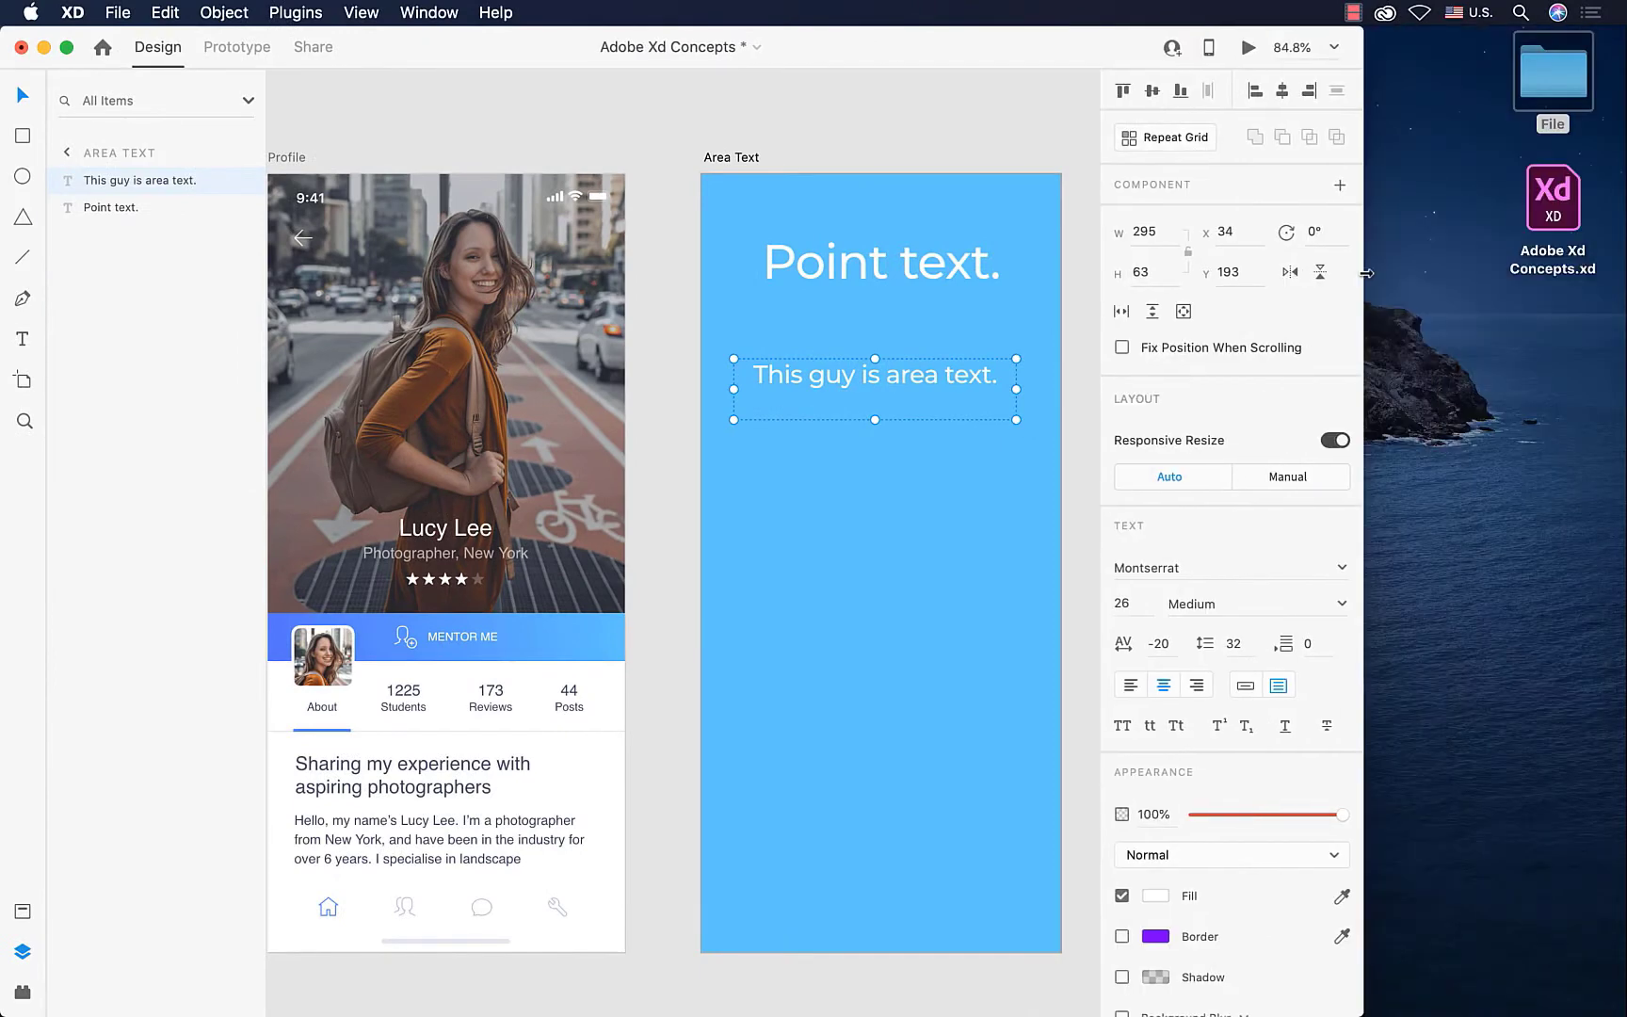
double_click(1559, 80)
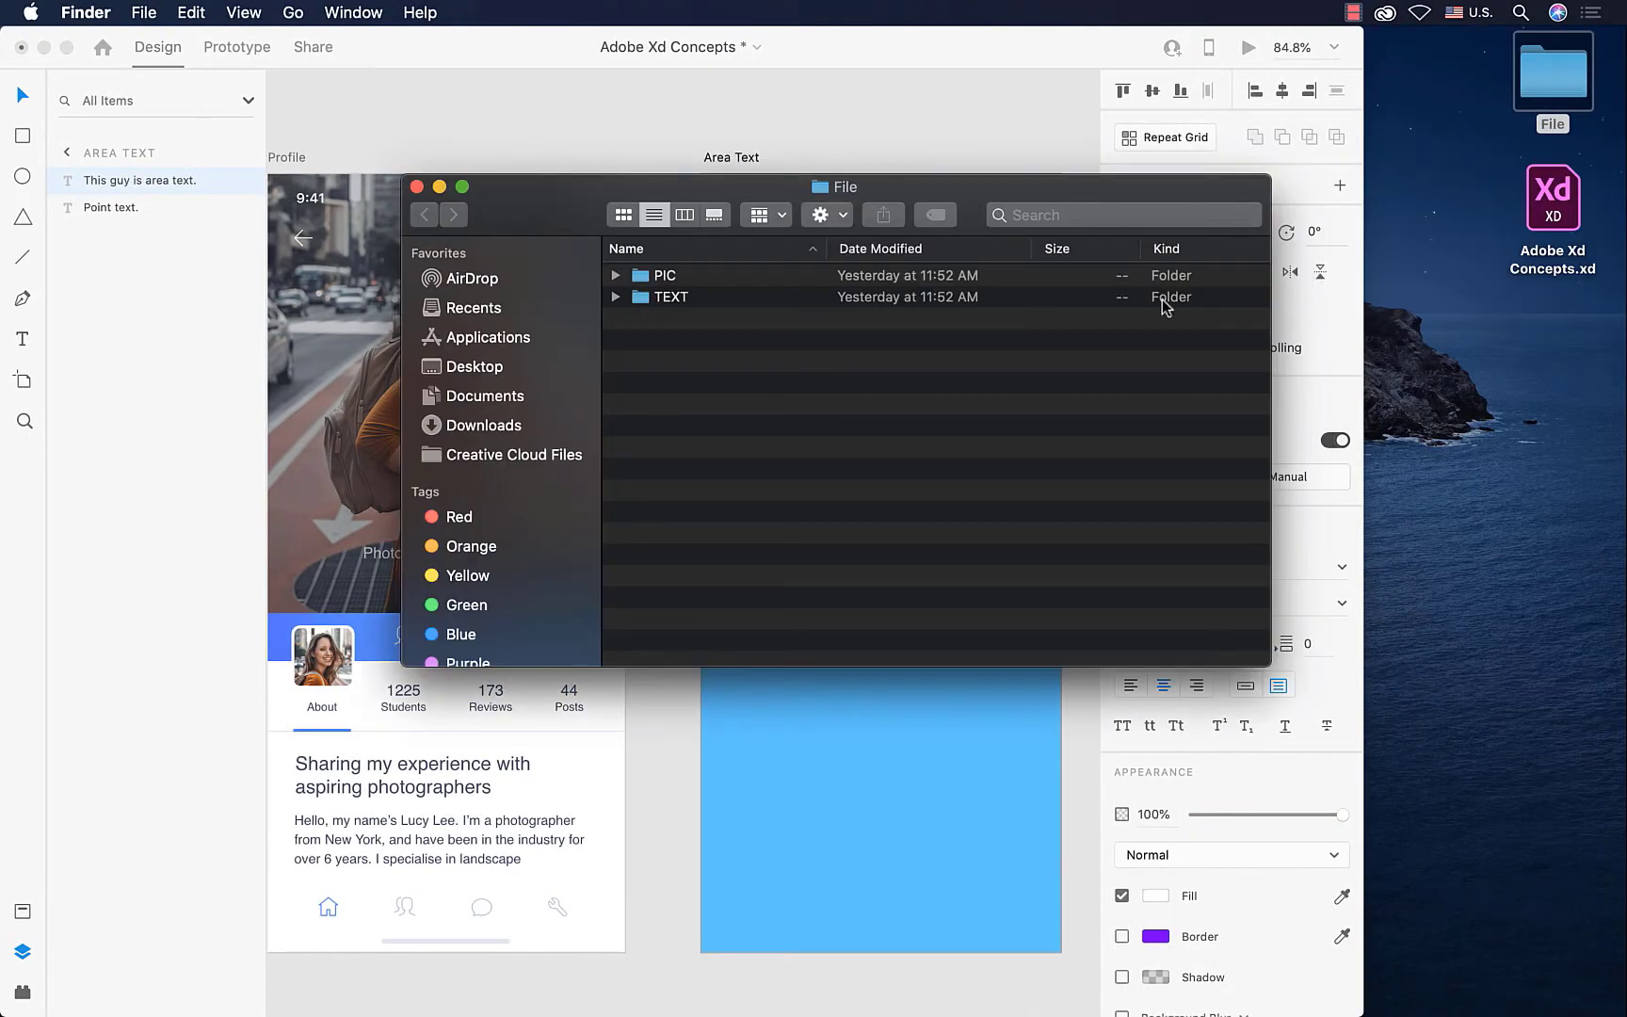
double_click(669, 295)
double_click(762, 275)
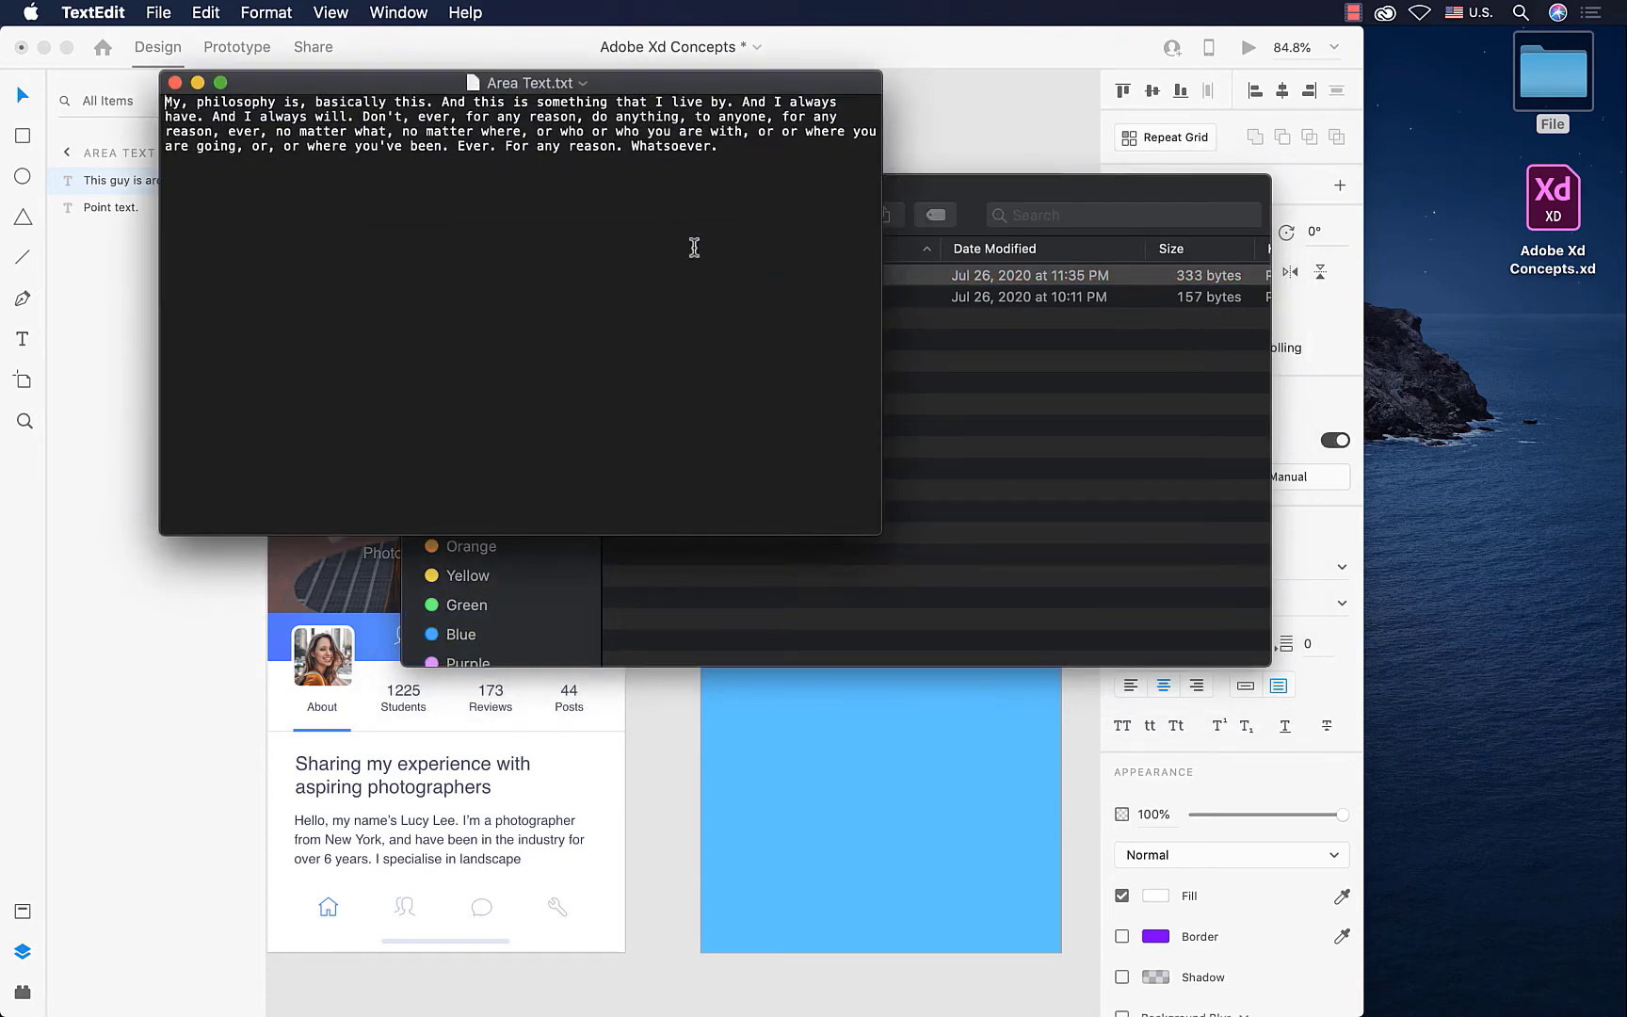
- Place the Area Text.txt window, narrowed, beside the design window and switch back to Adobe XD
left_click_drag(407, 79, 1152, 31)
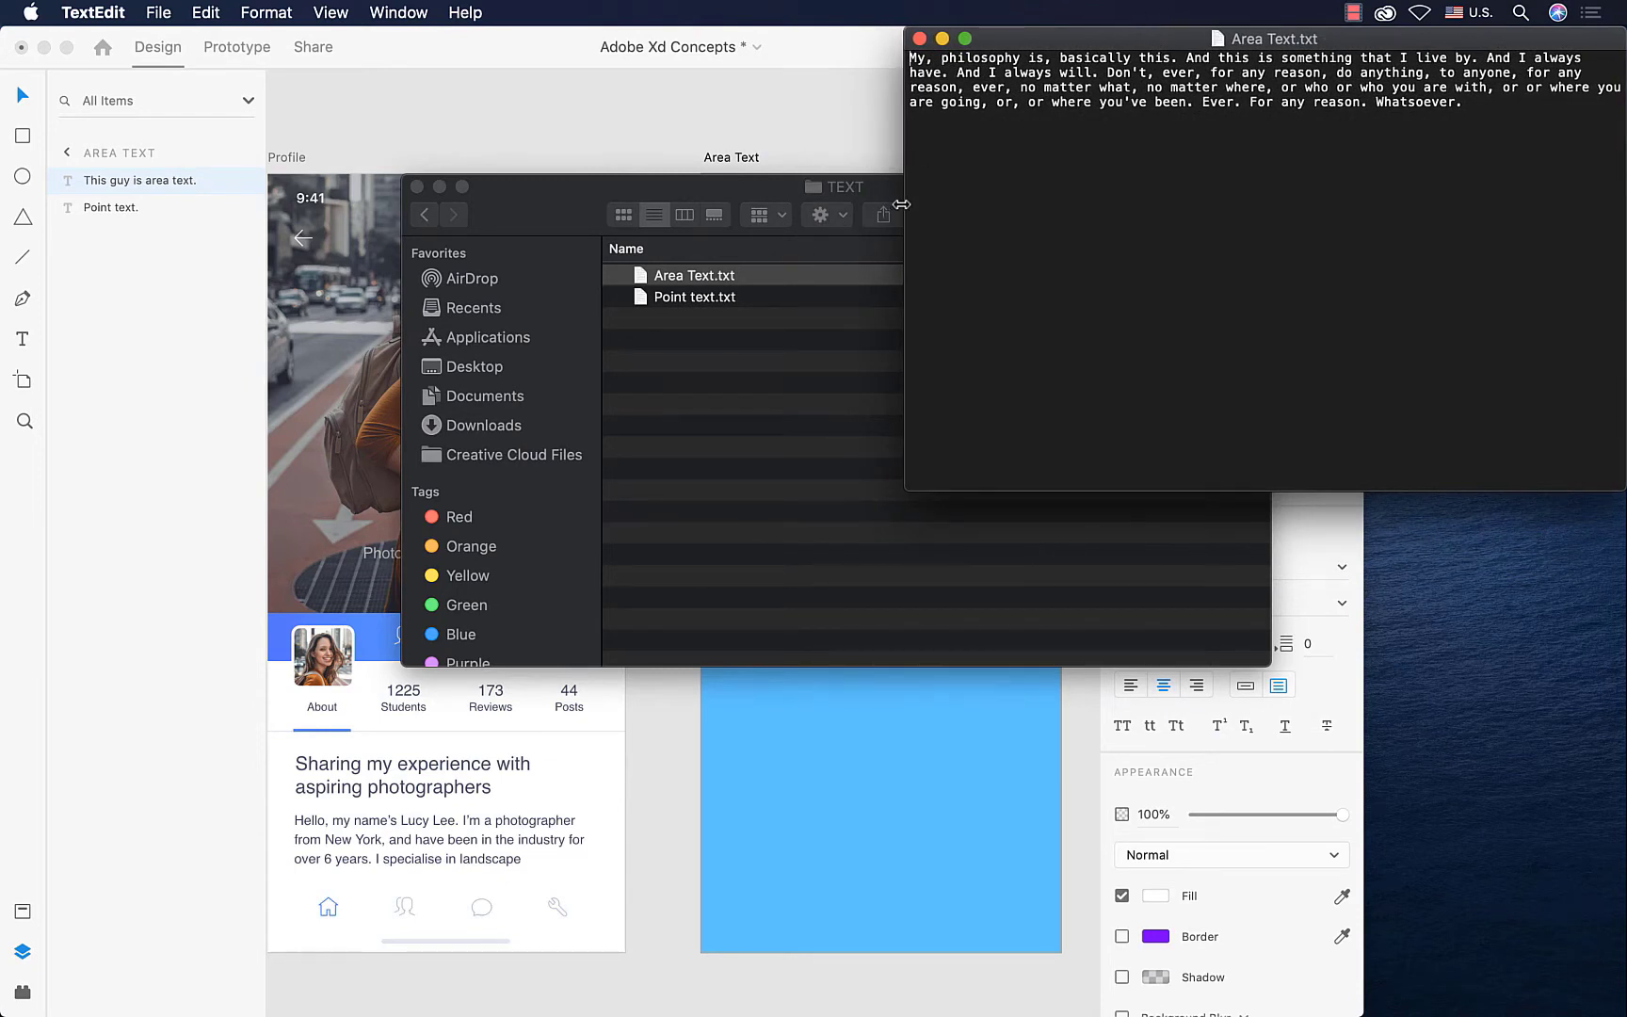
left_click_drag(901, 205, 1364, 296)
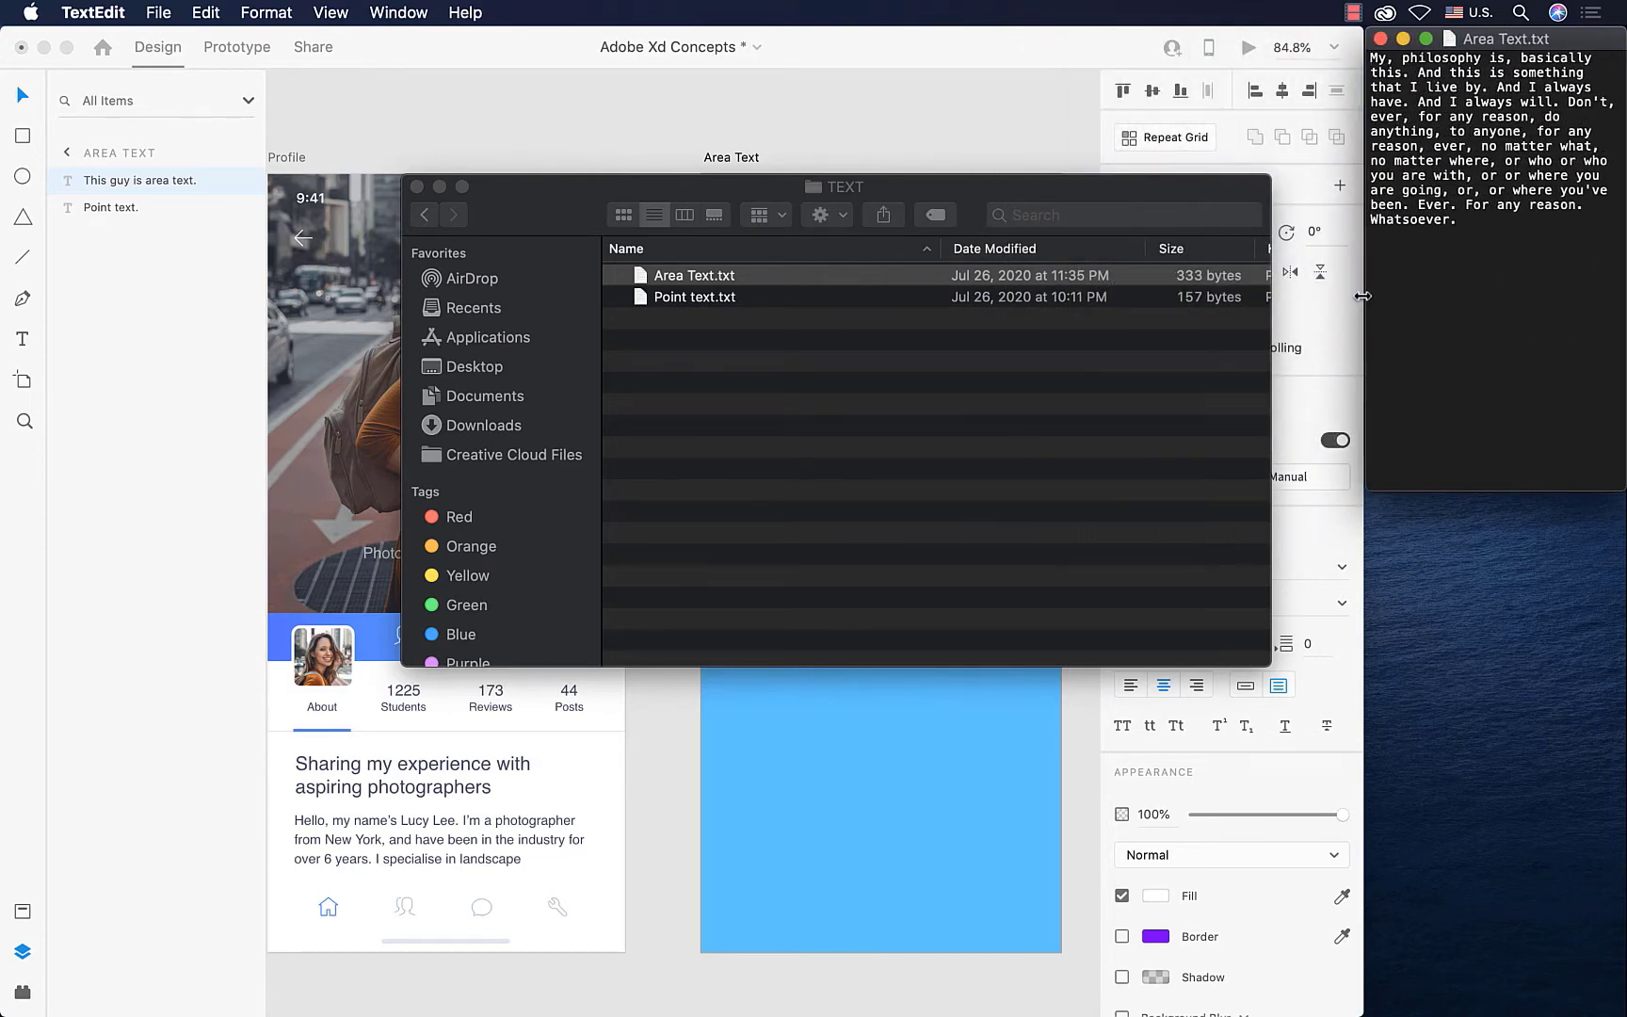
left_click(947, 94)
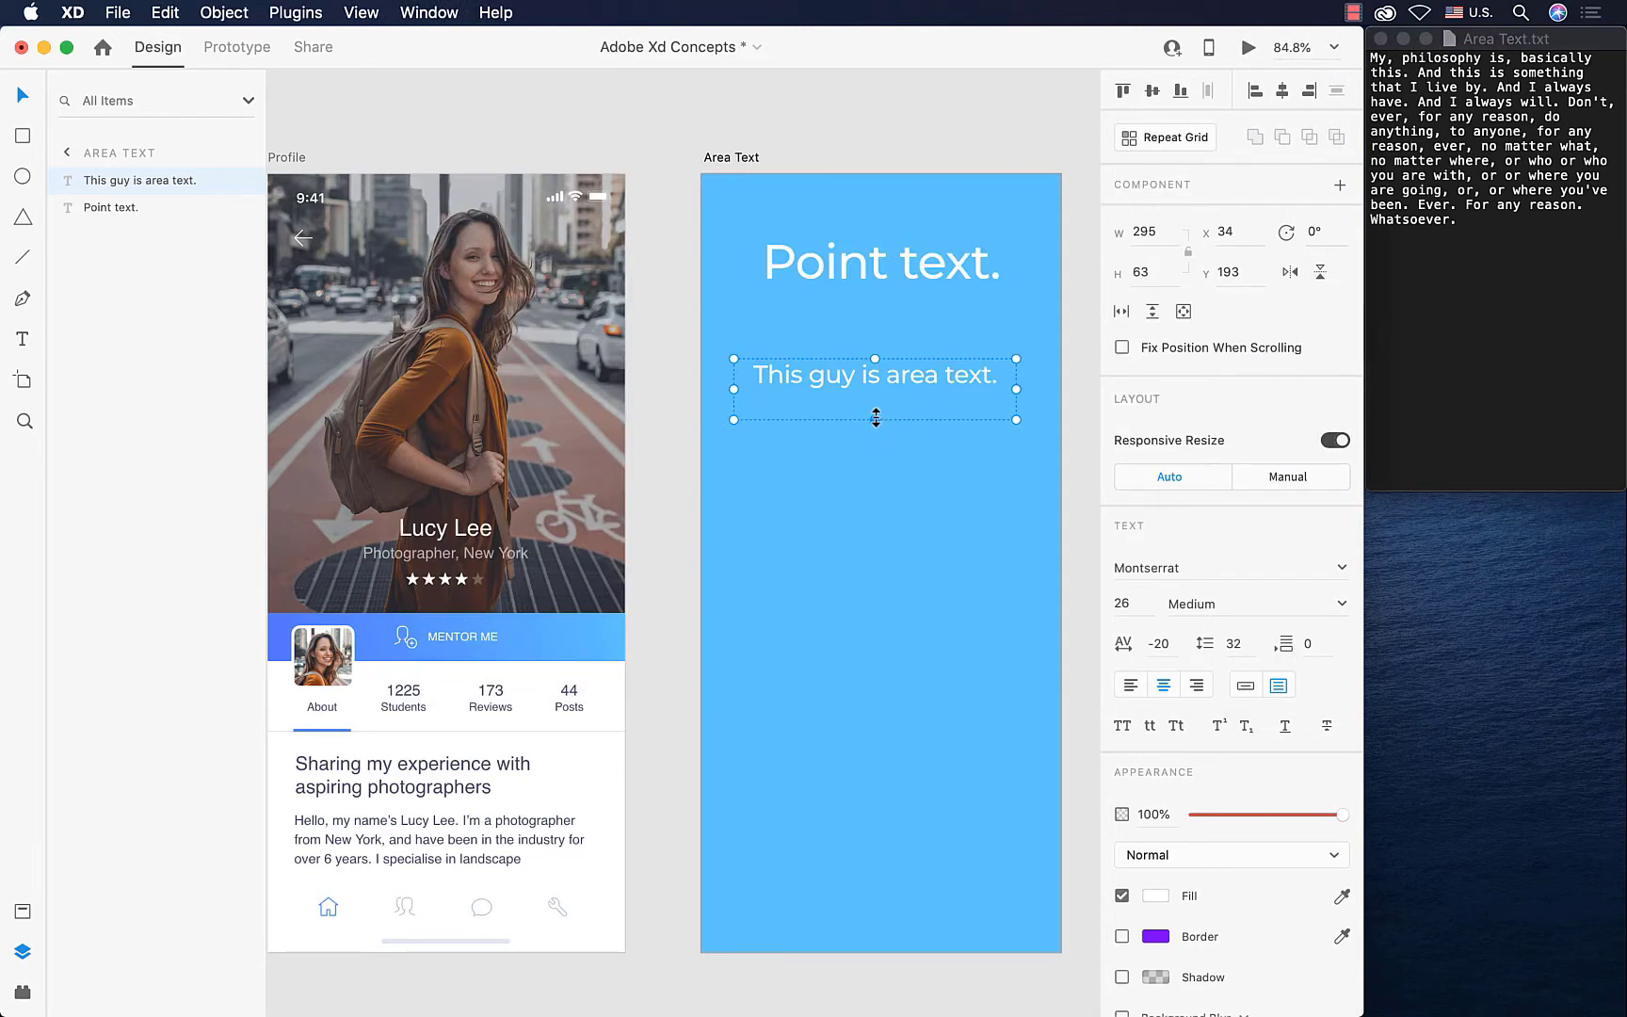
- Extend the area text box to about 184 high and left-align its text
left_click_drag(875, 419, 868, 534)
double_click(938, 375)
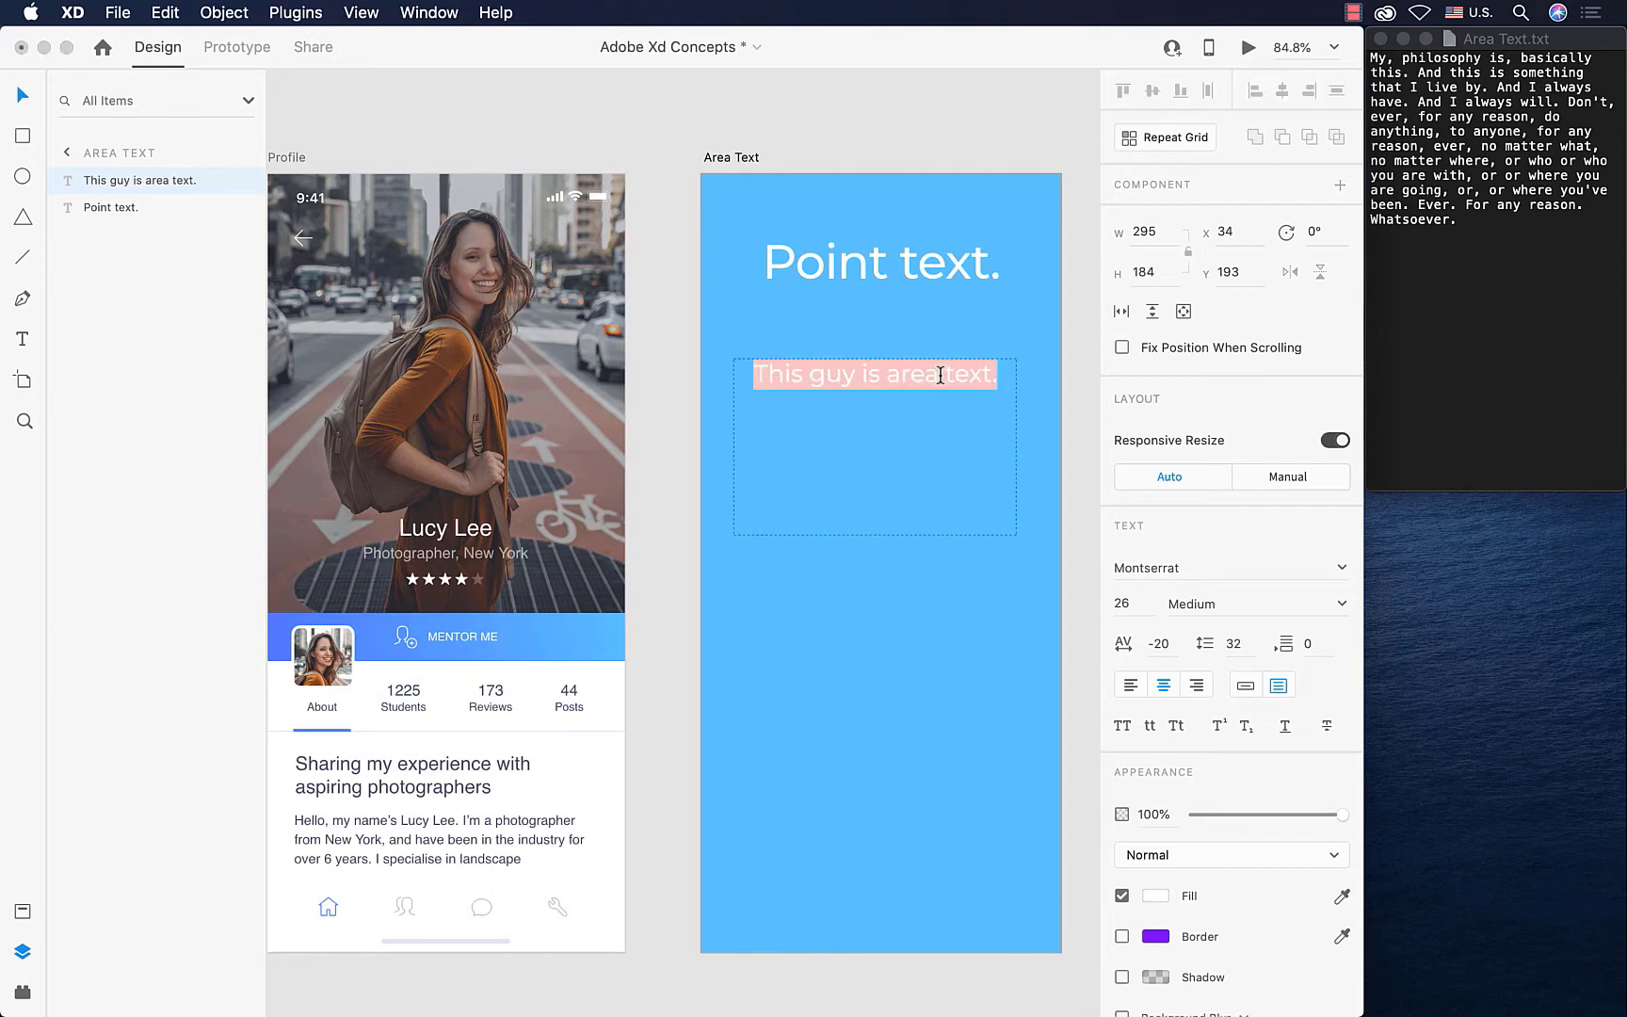
left_click(1131, 686)
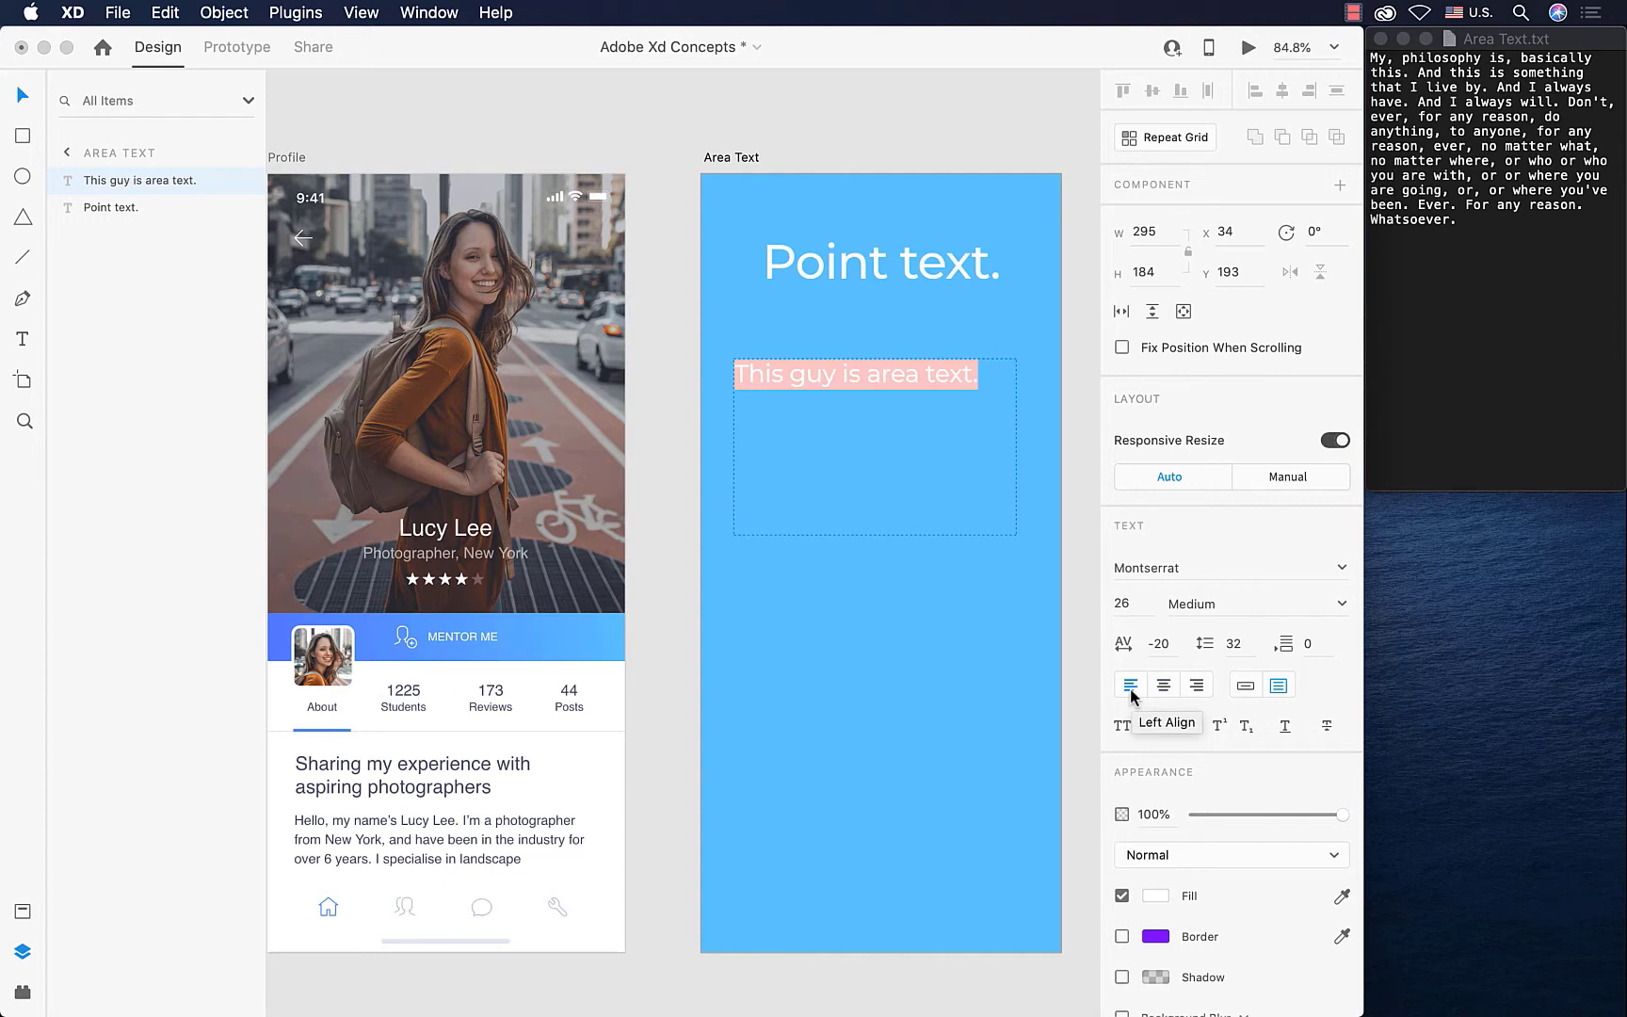
- Replace the area text with "My philosophy is basically this and this is something that I live by, and I always have"
type("My")
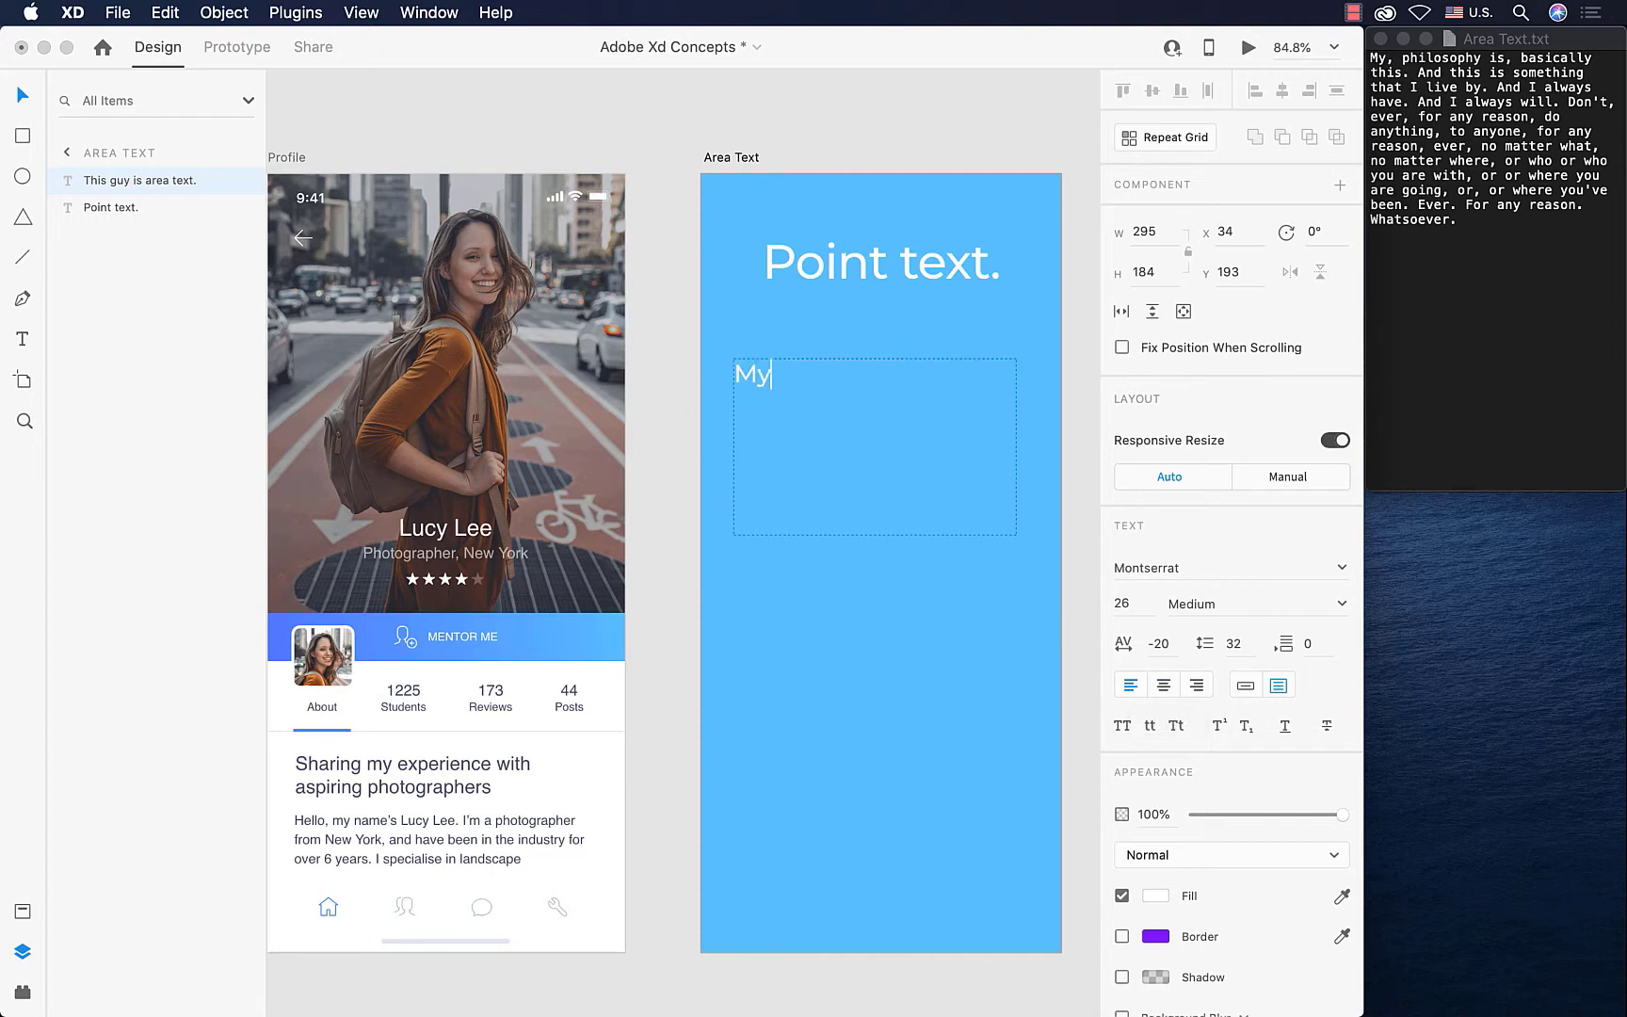
type(" philosophy ")
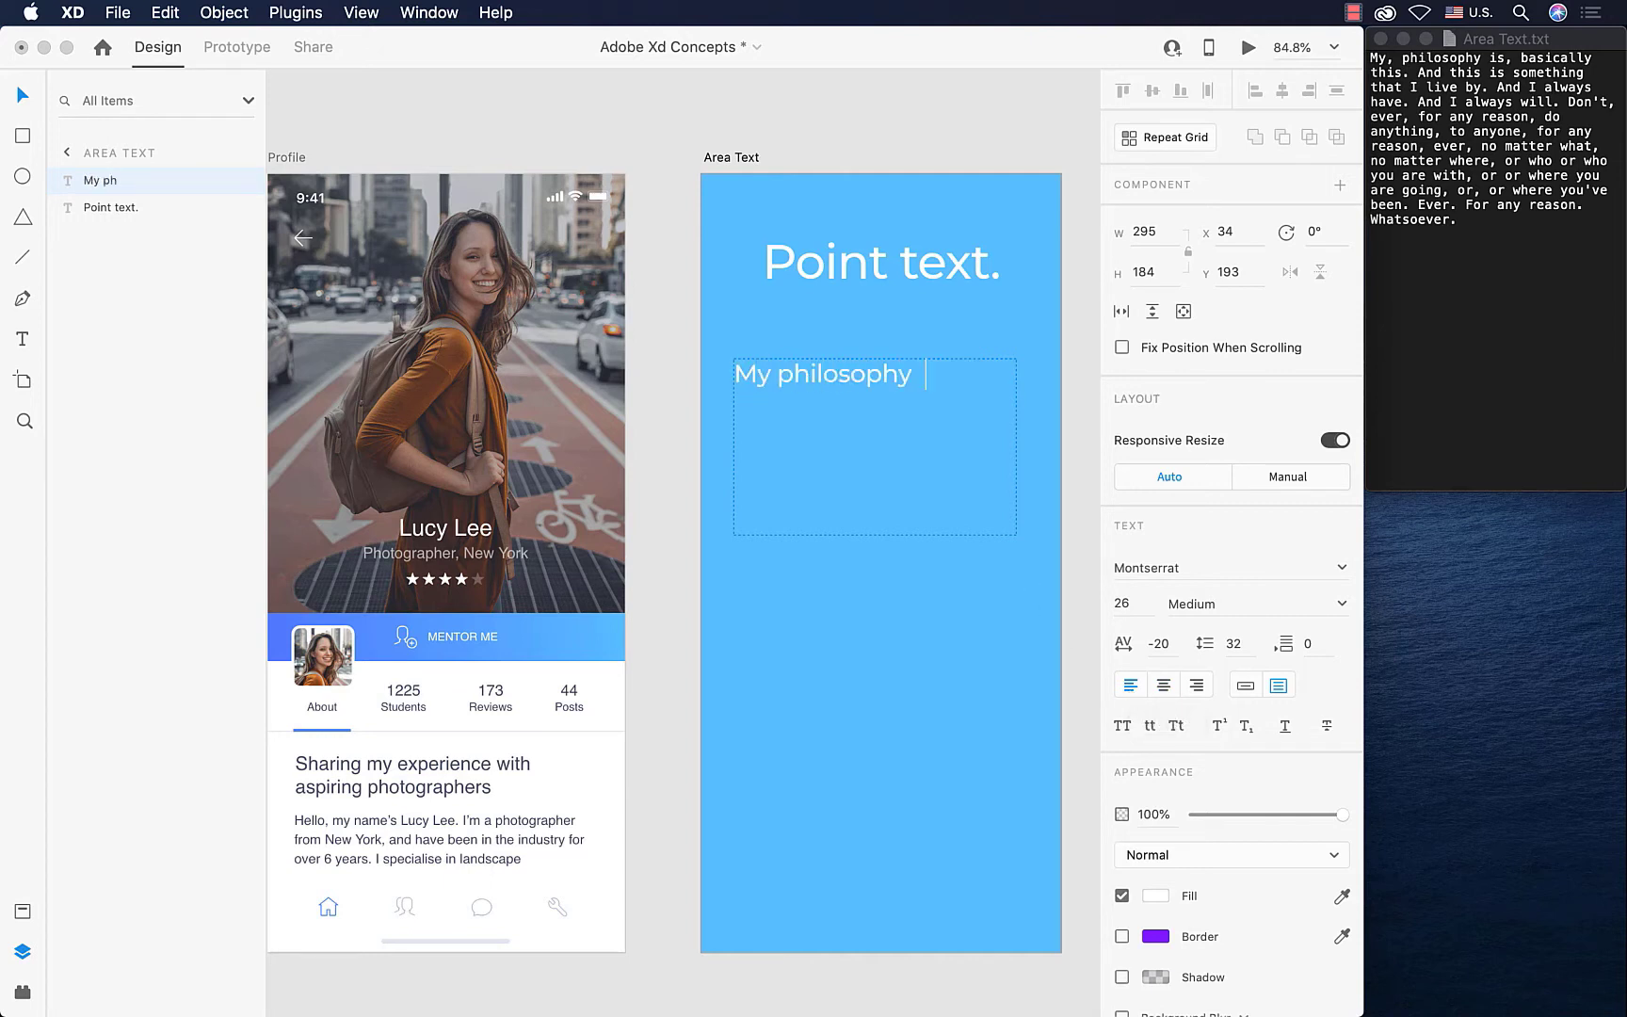
type("is basically thi")
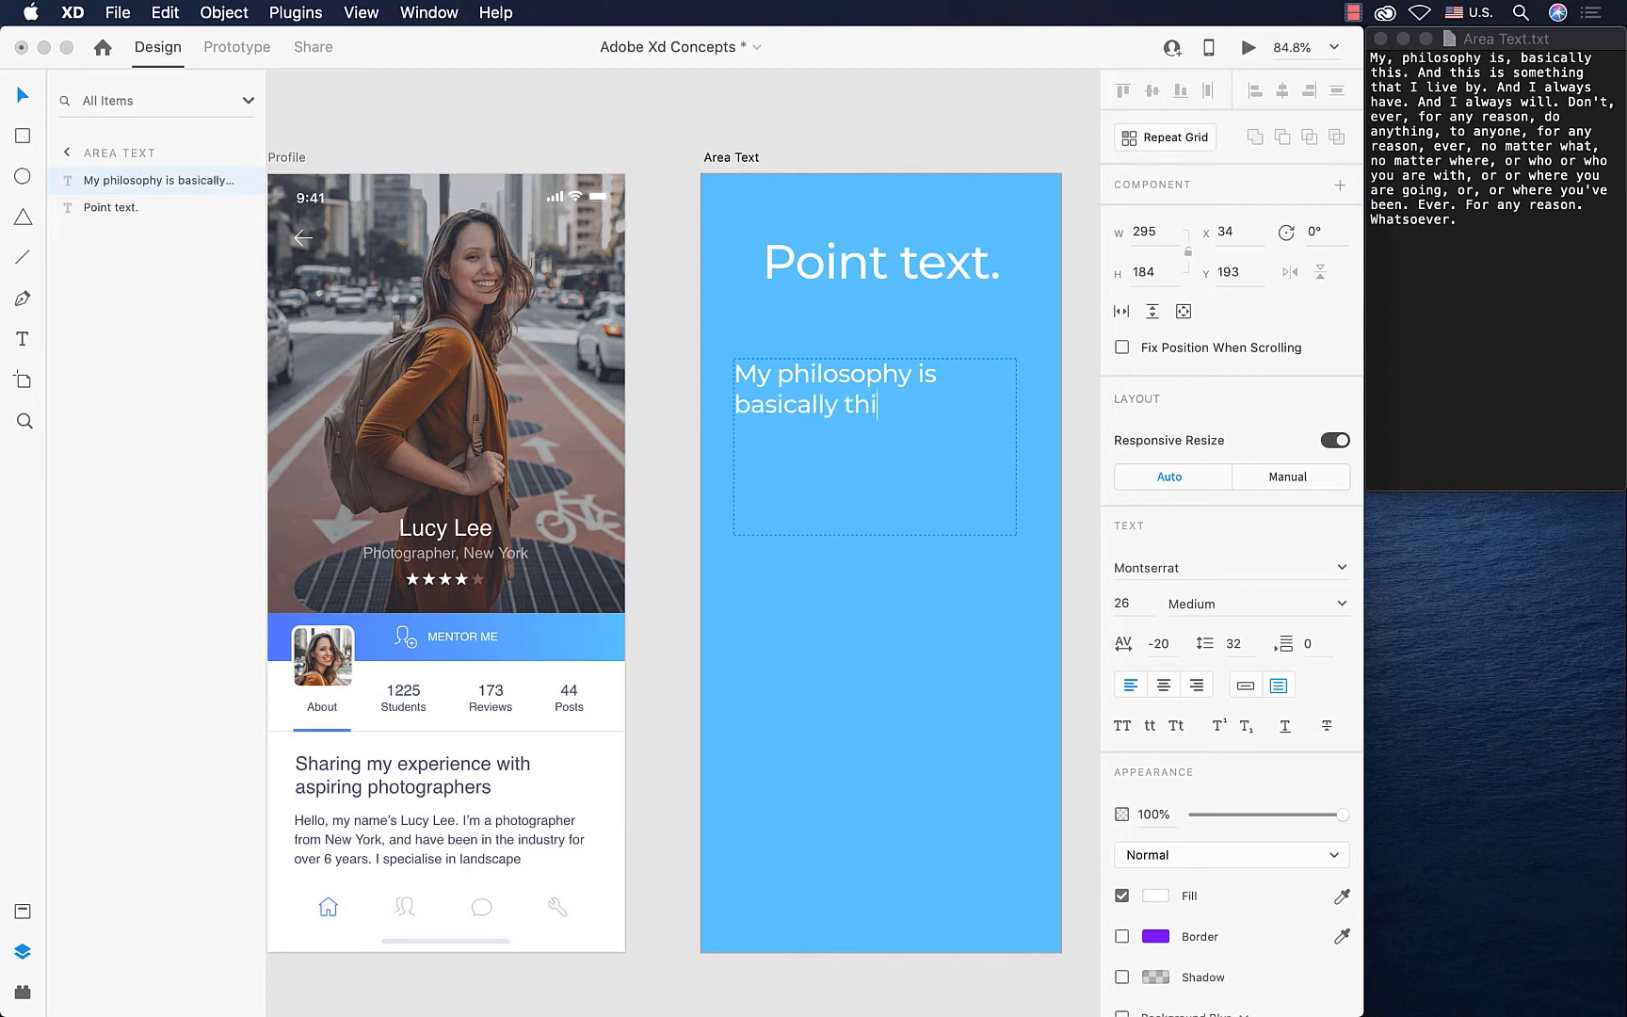
type("s and this is something that I live b")
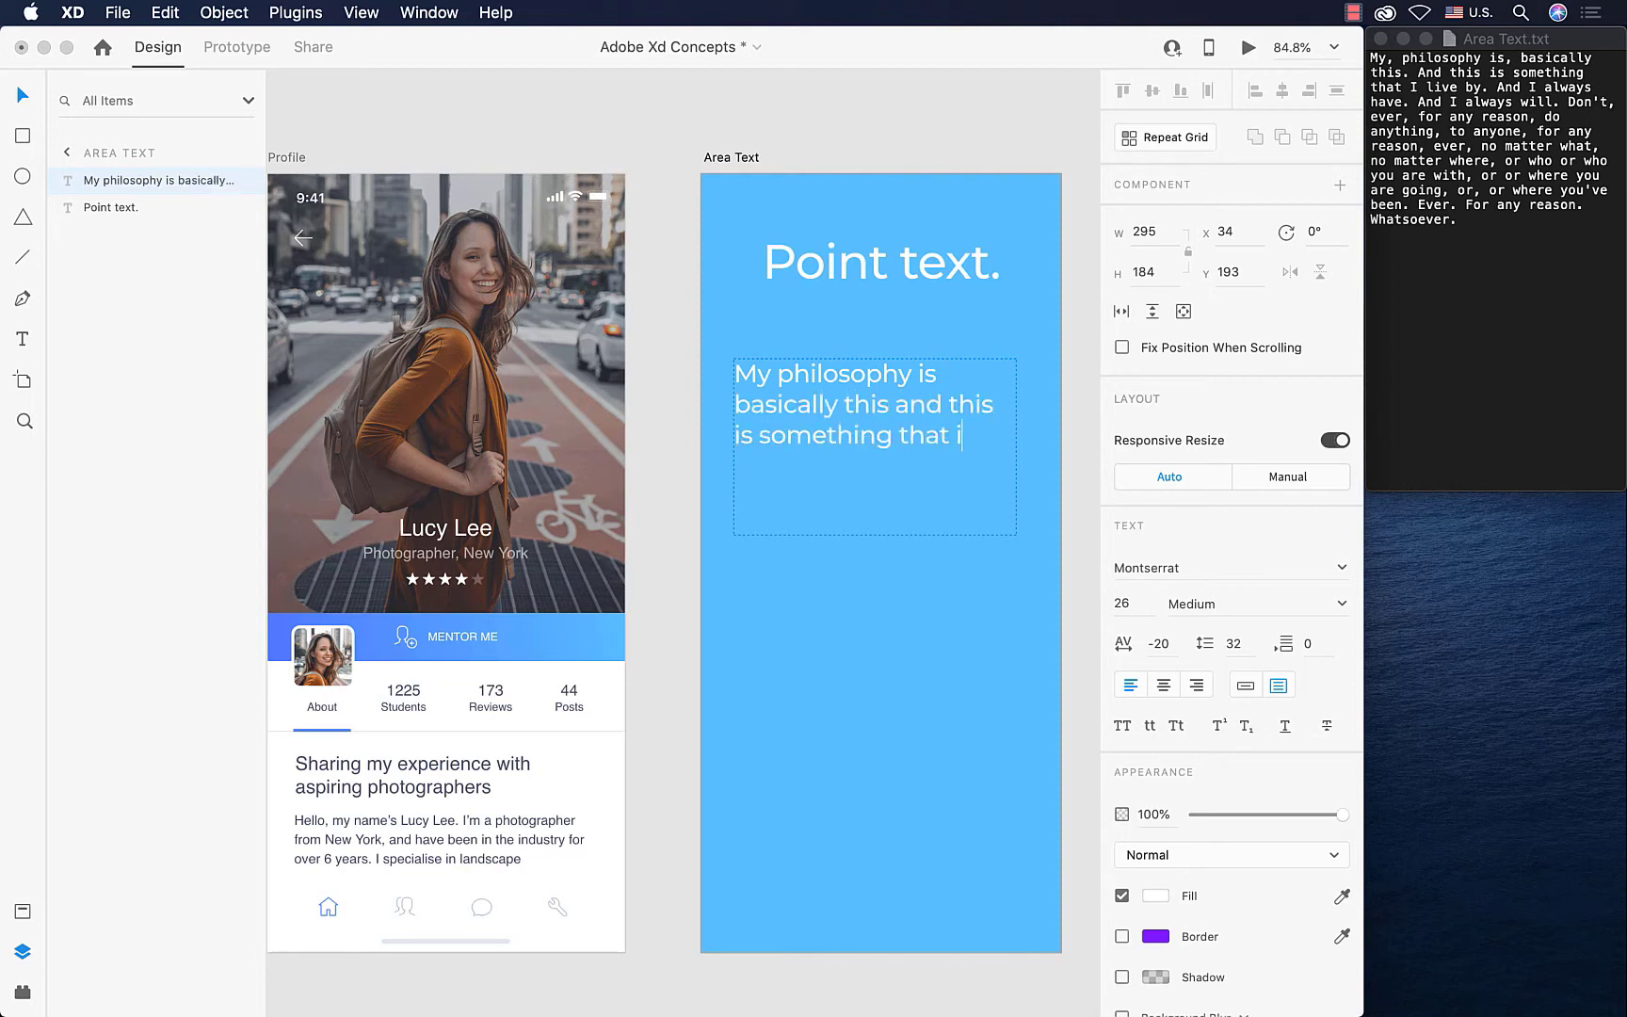
type("y, and I always have")
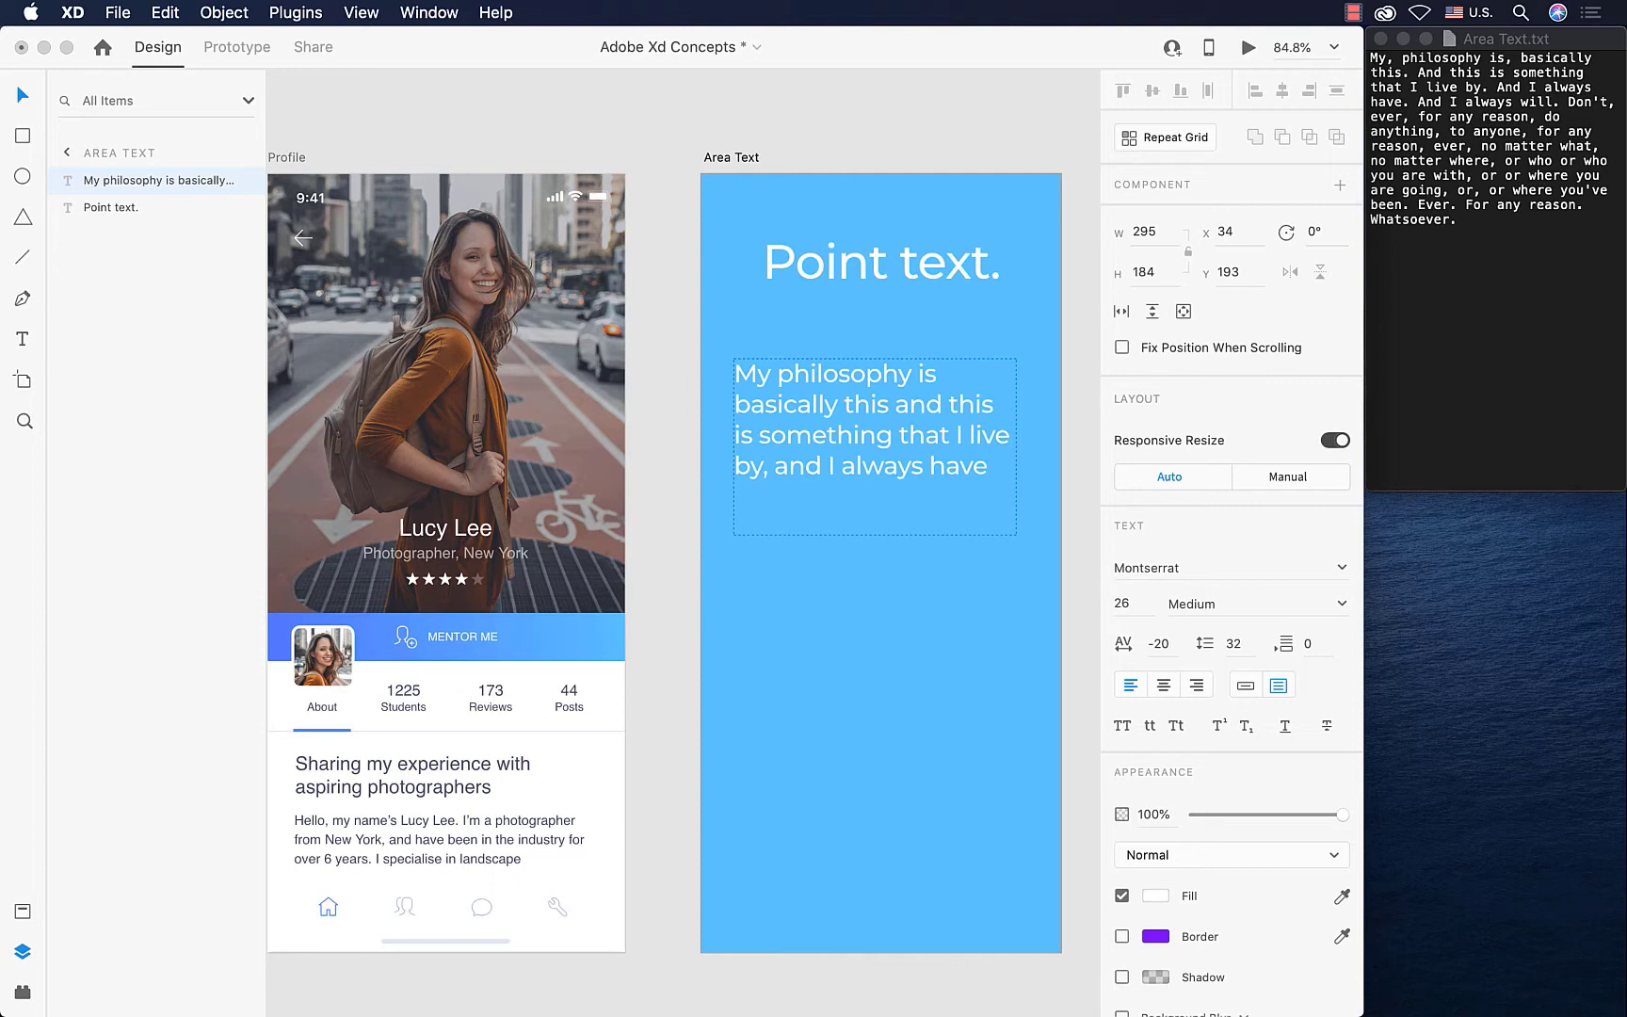
- Continue the paragraph with ". And I always will. Don't ever for any reason, ever, no matter what"
type(". And I always will. dont")
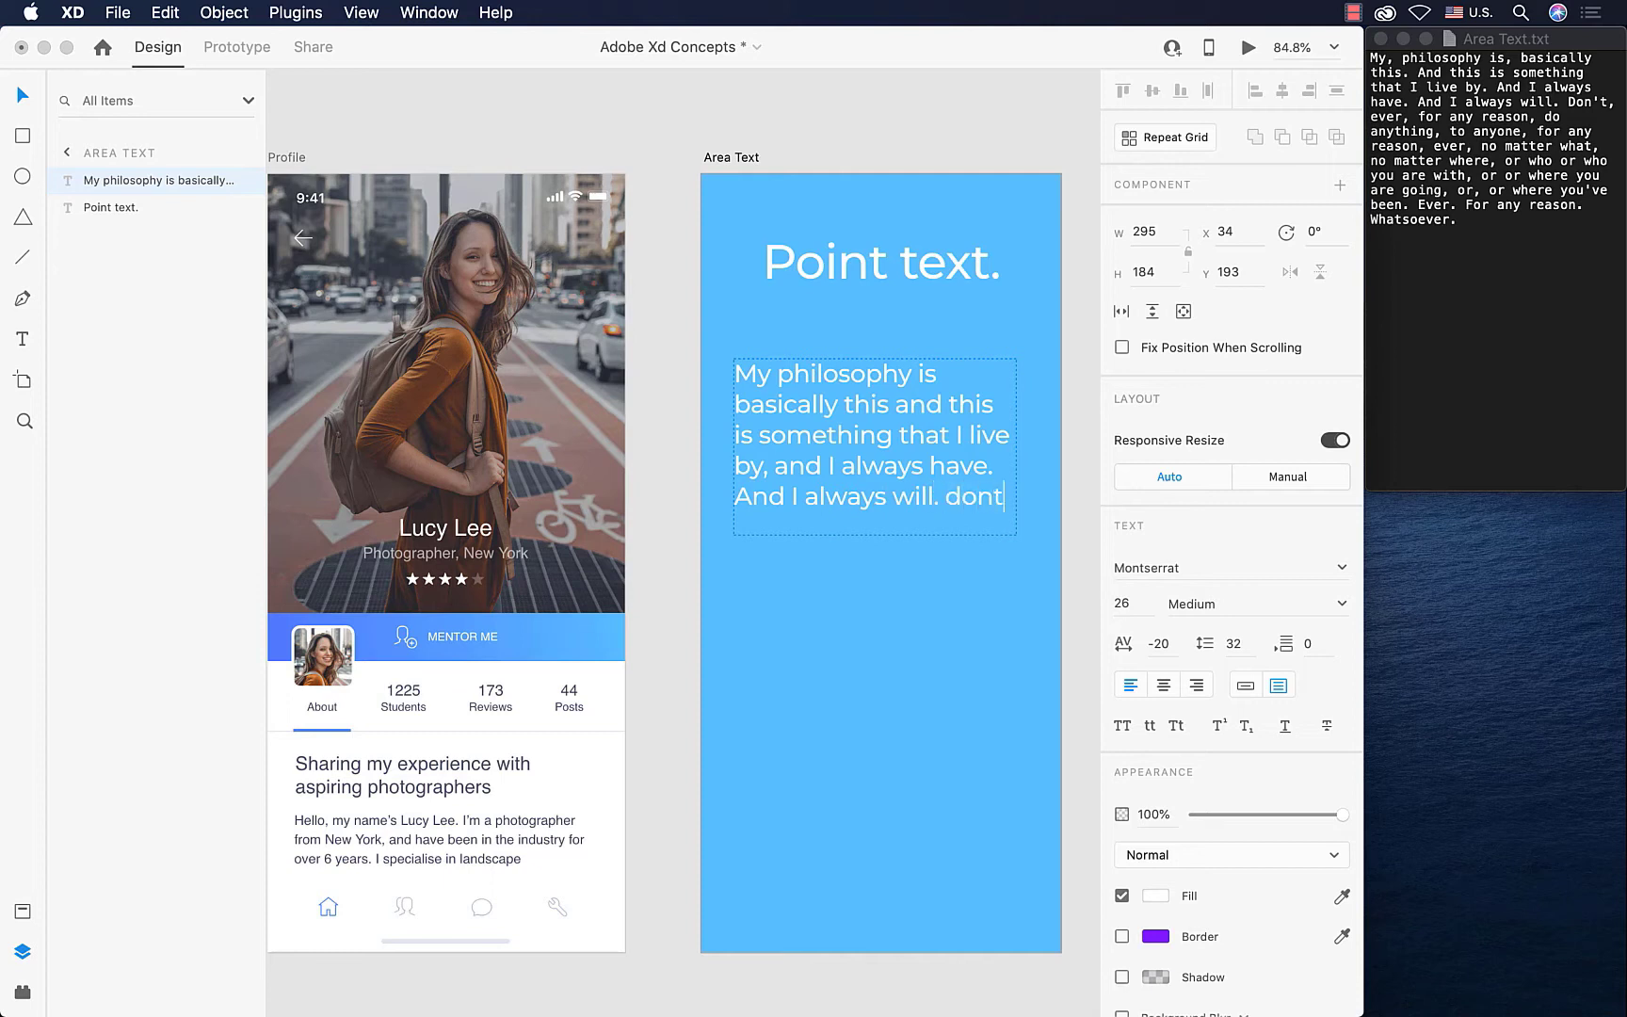
type(" ever for any r")
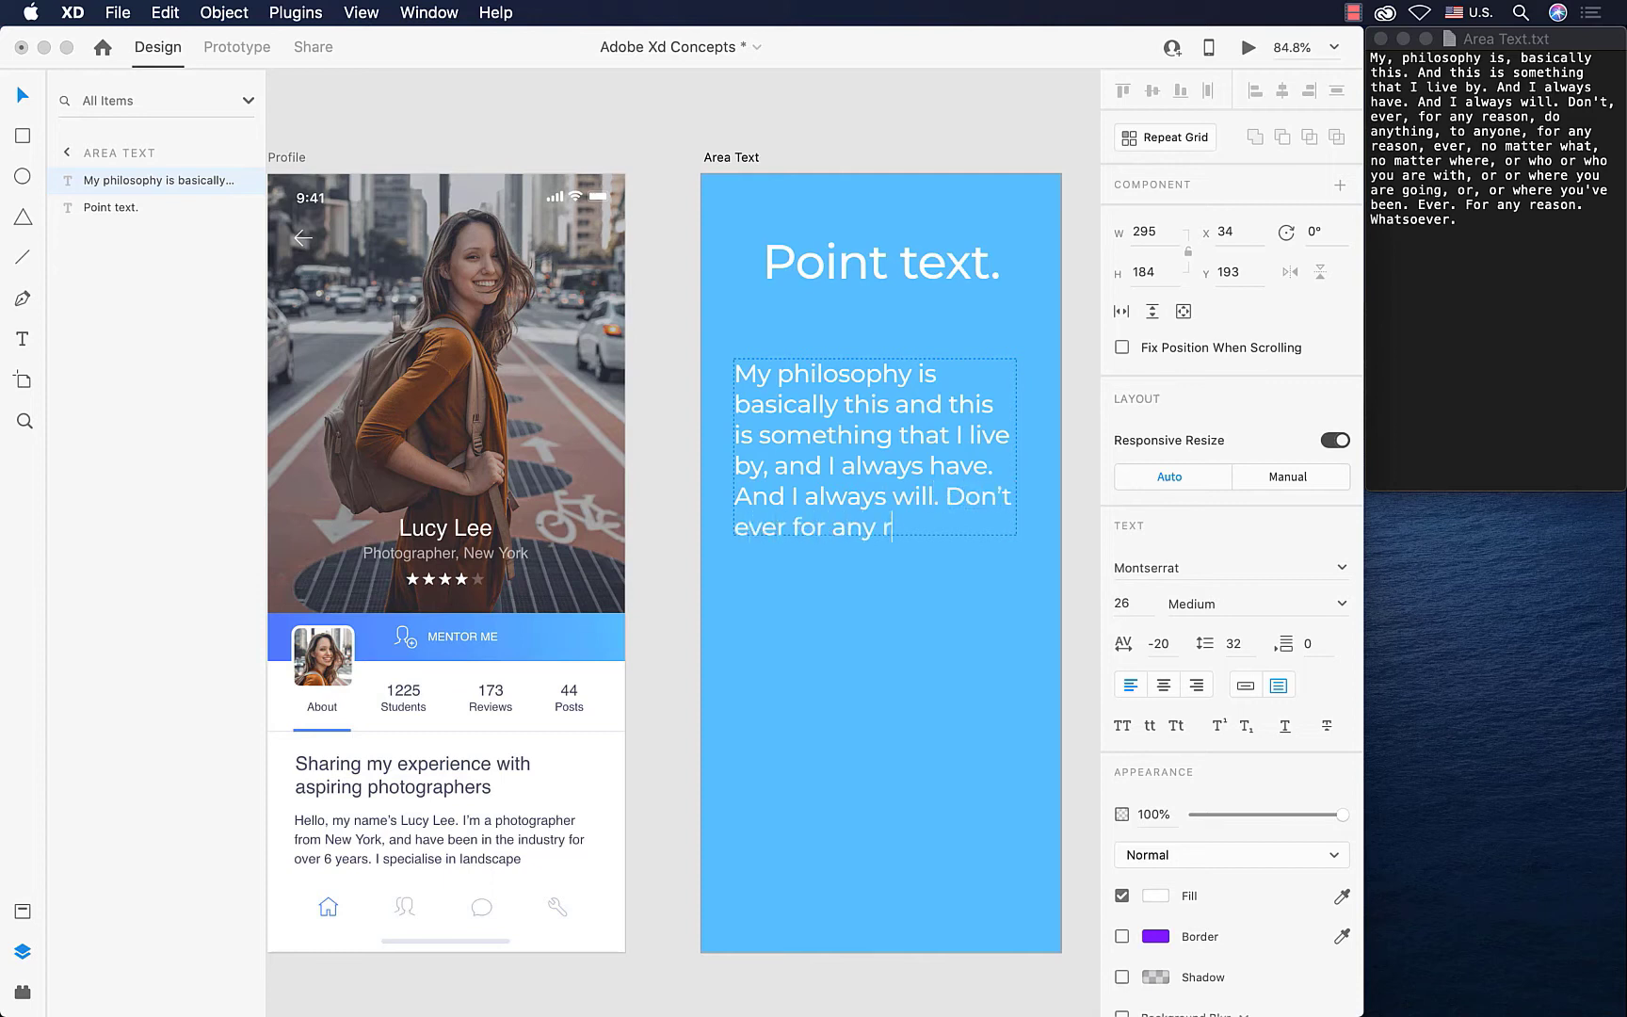
type("eason, ever")
type(", no matter what")
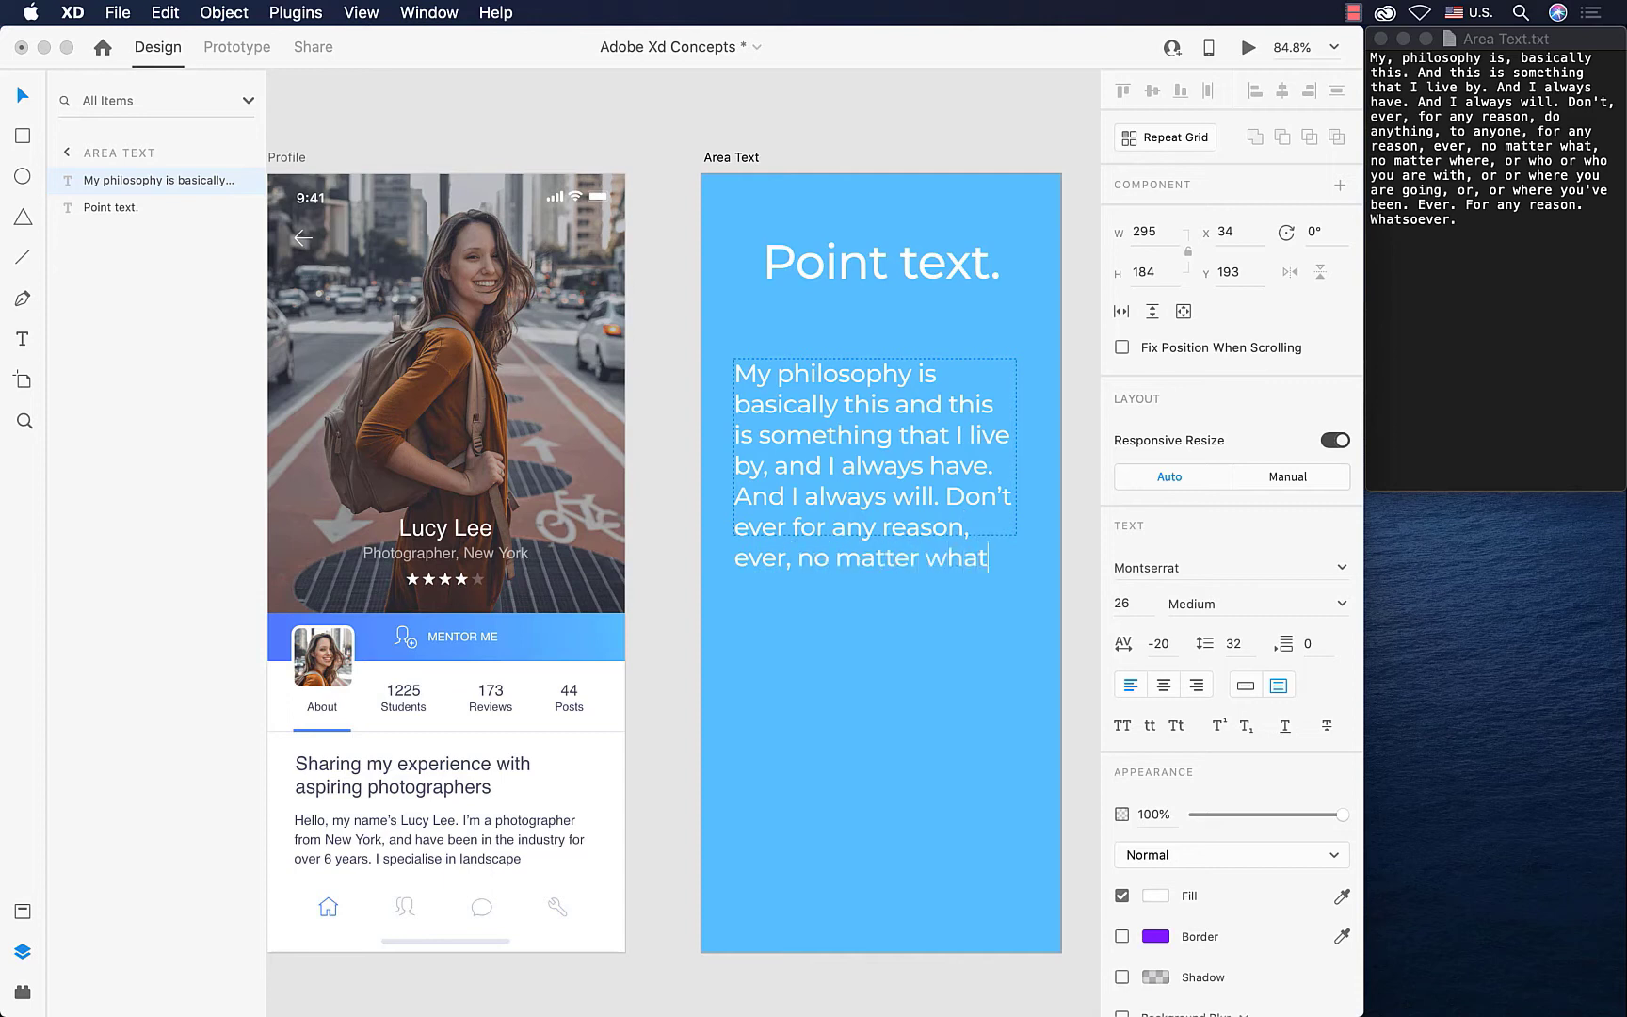
- Append ", no matter where, or who or who you are with, or where you are going, or where you have been. Ever, for any reason, whatsoever."
type(", no matter wh")
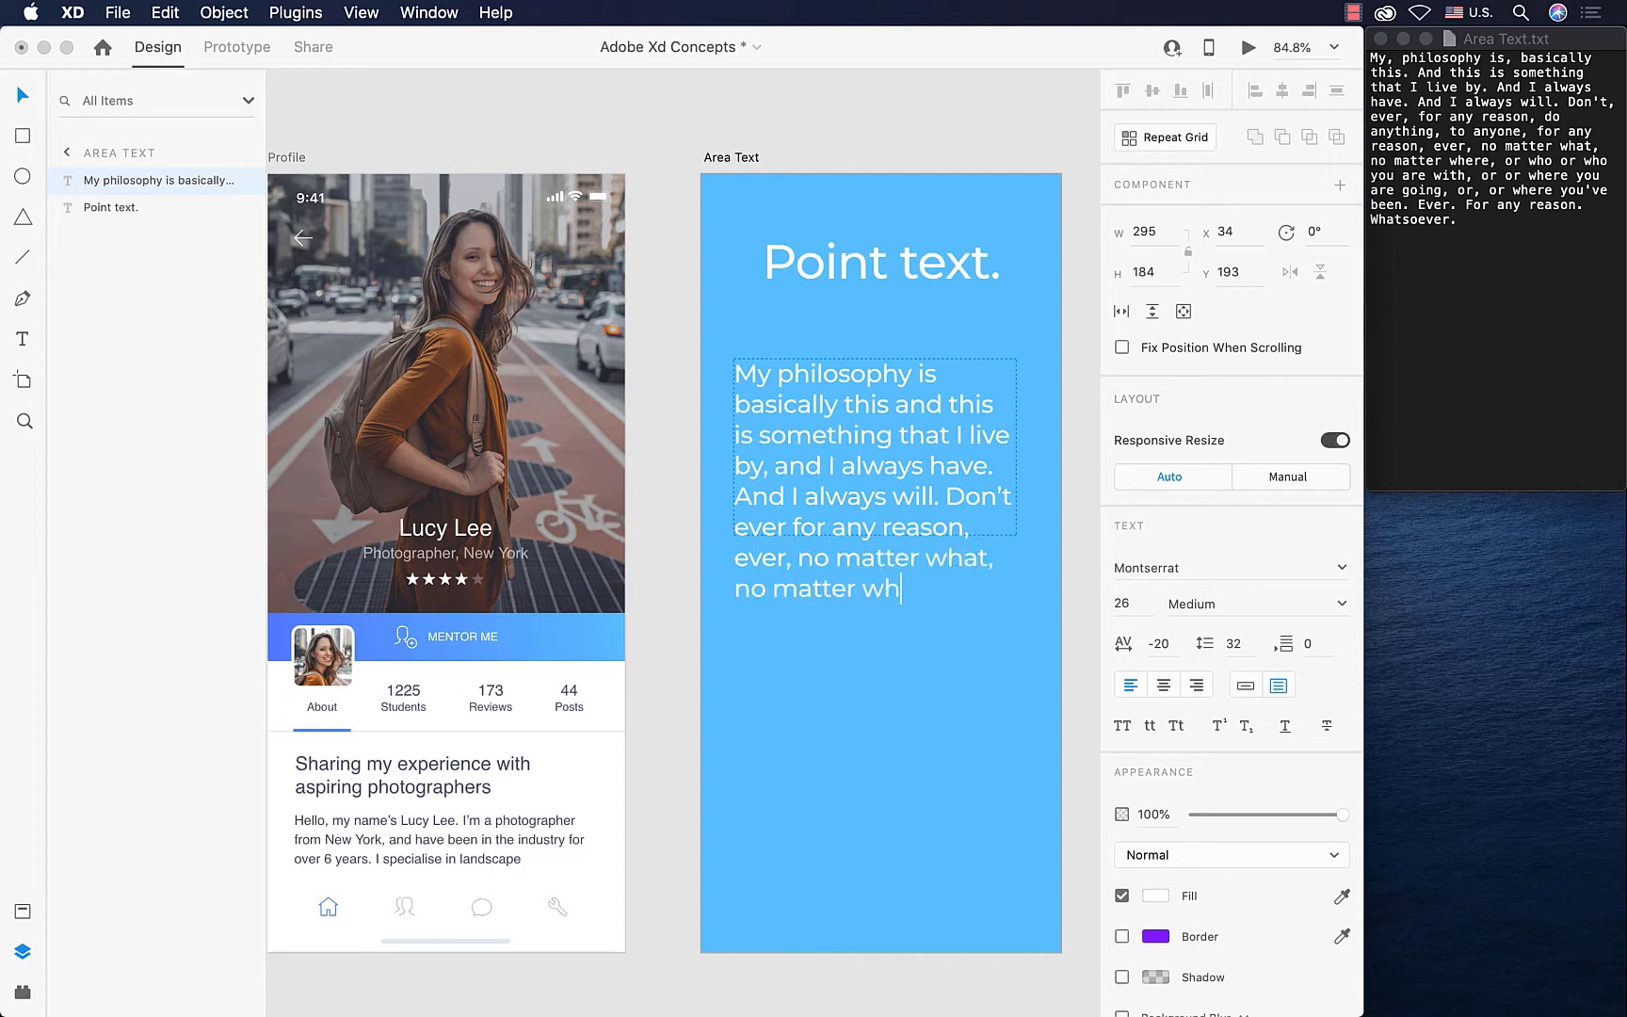
type("ere, or who or w")
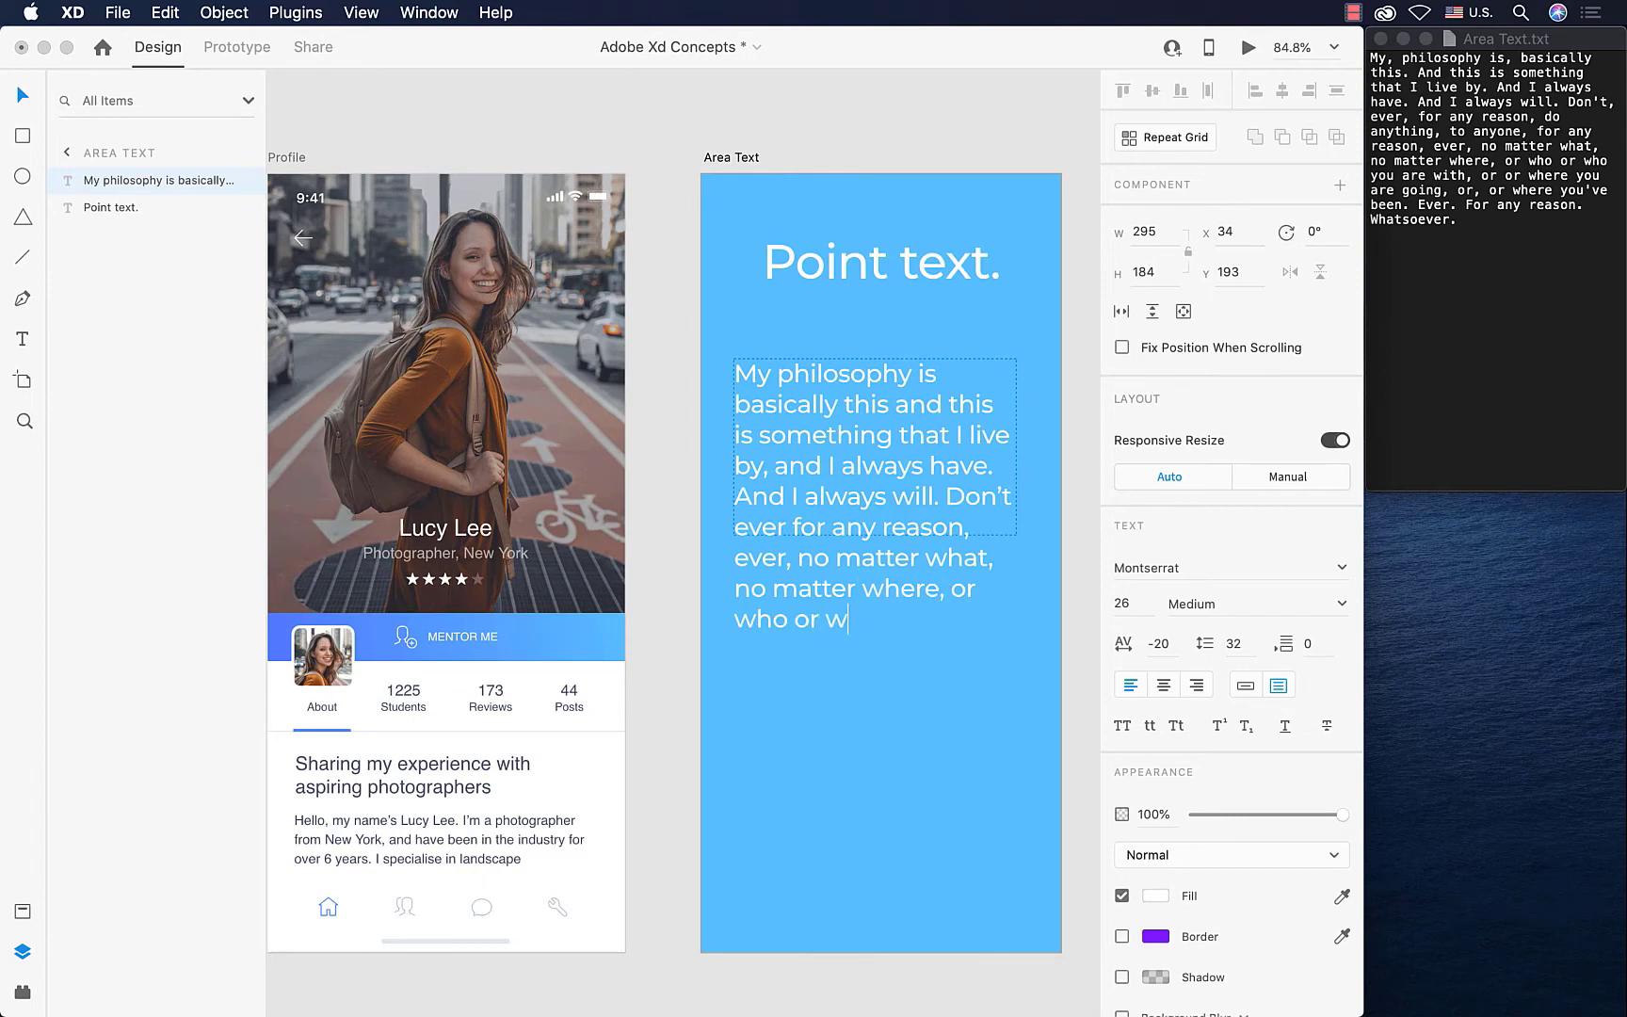
type("ho you are with, or")
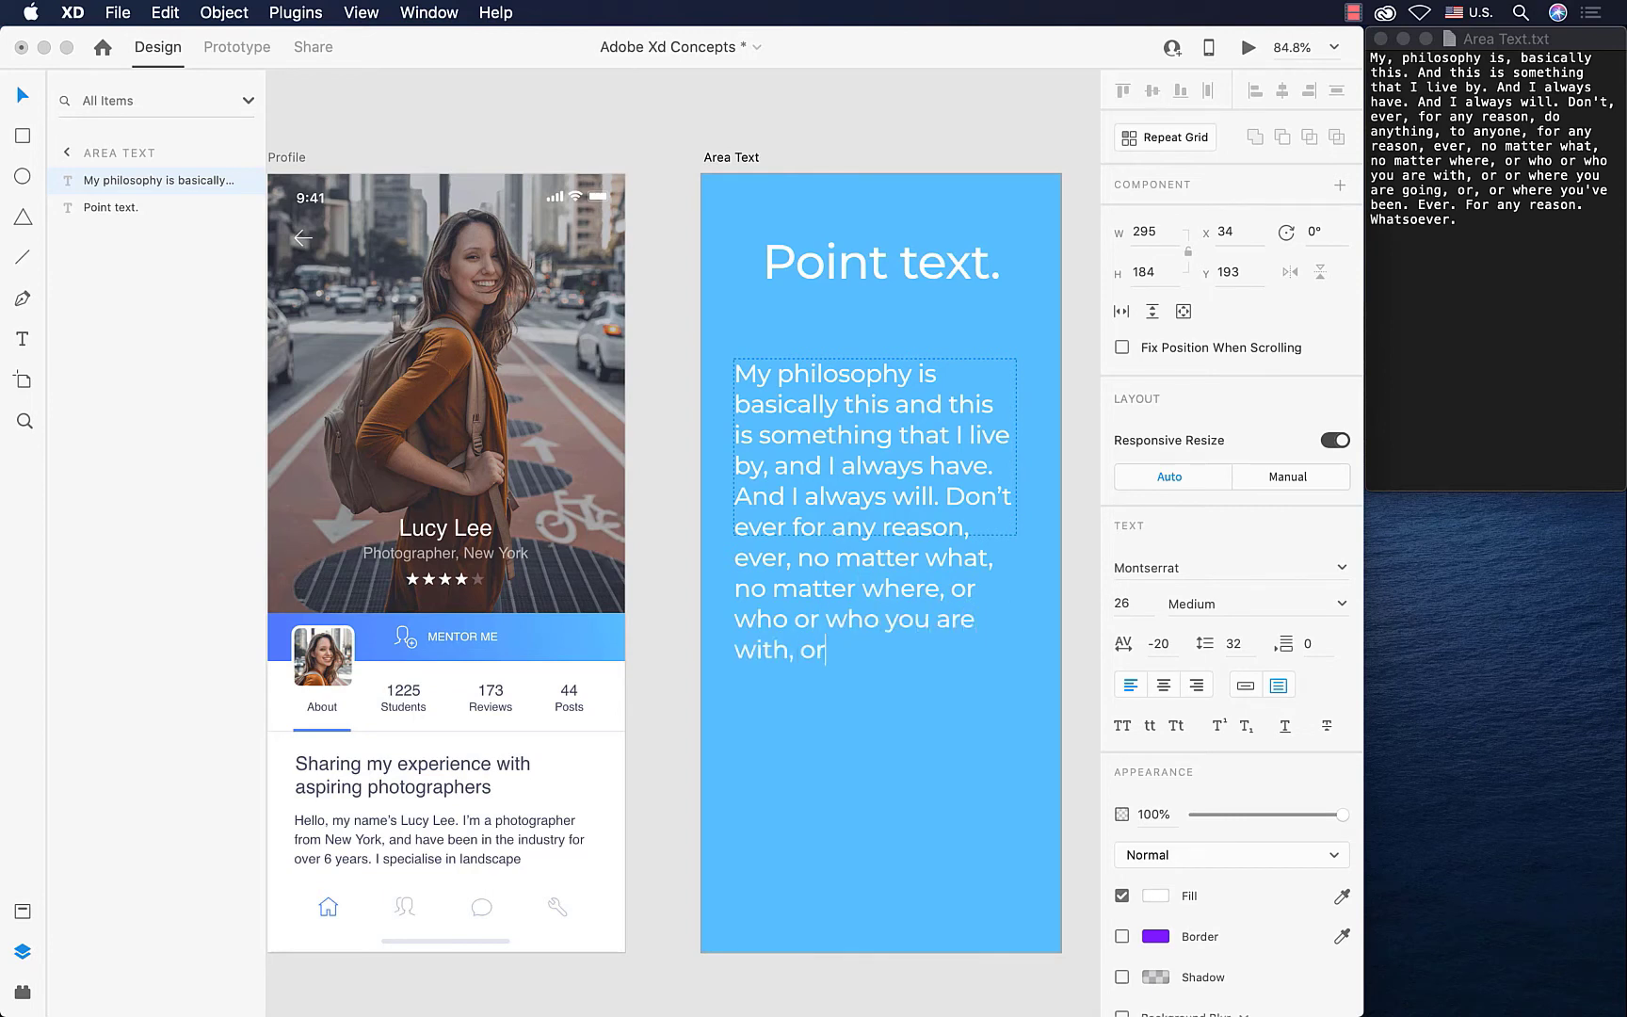
type(" where you are going, or where you")
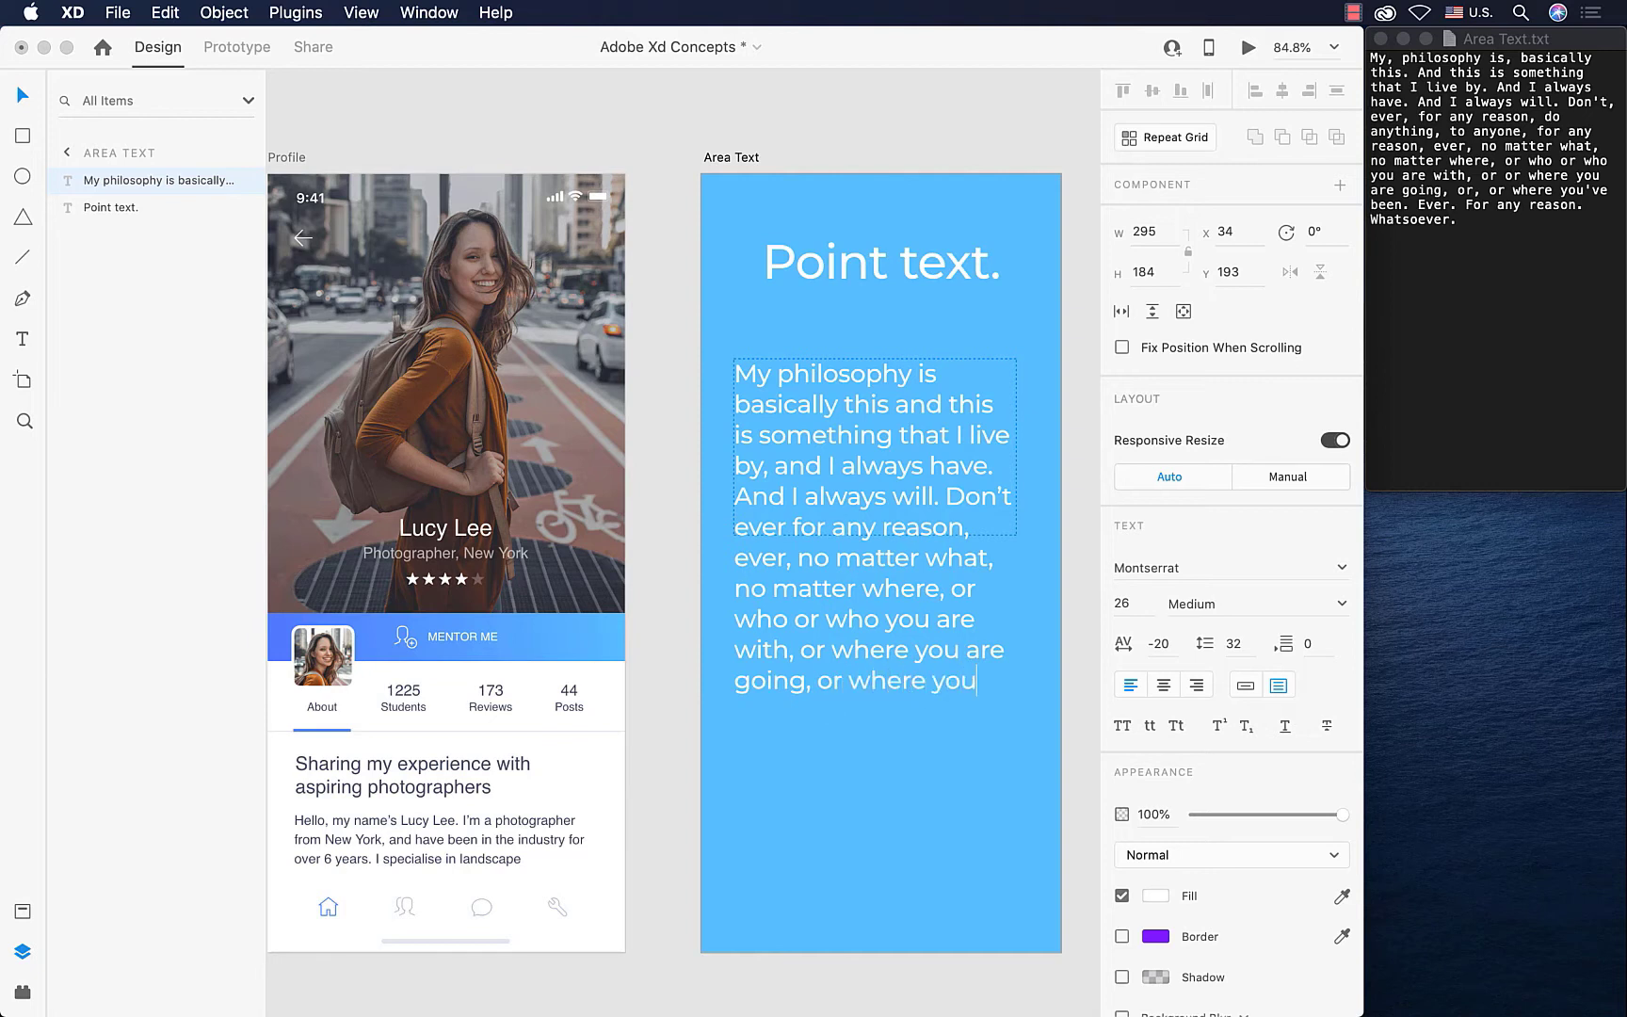
type(" have been. Ever, for any re")
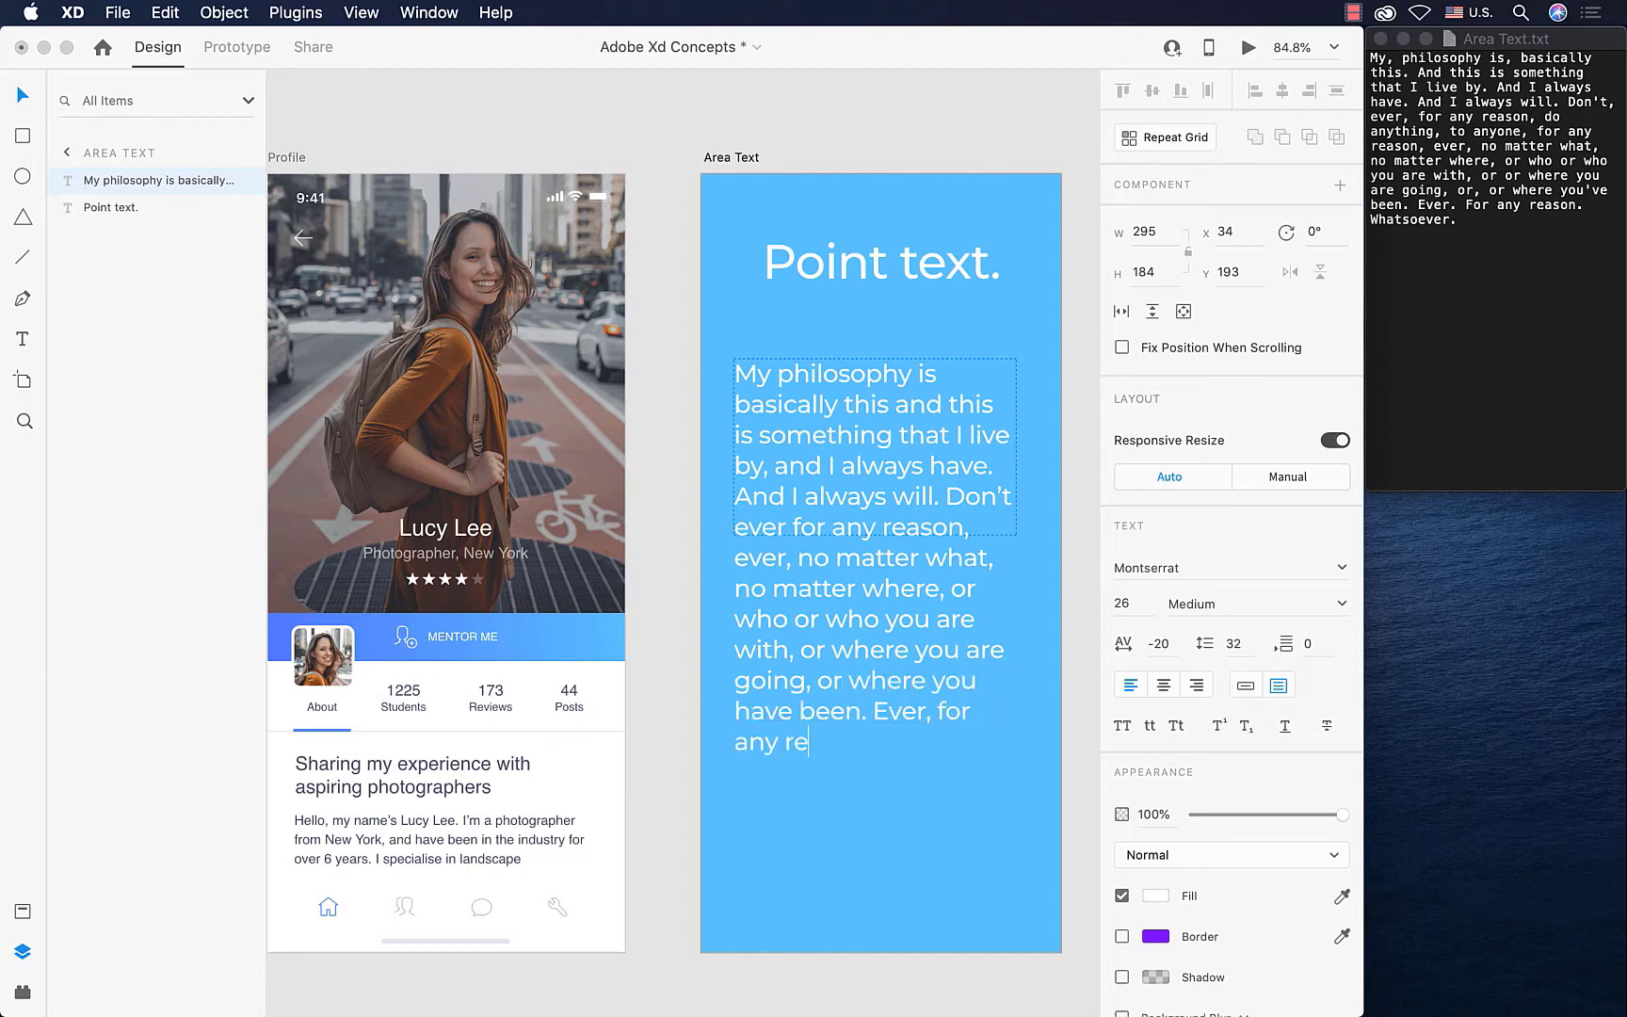
type("ason, whatsoever.")
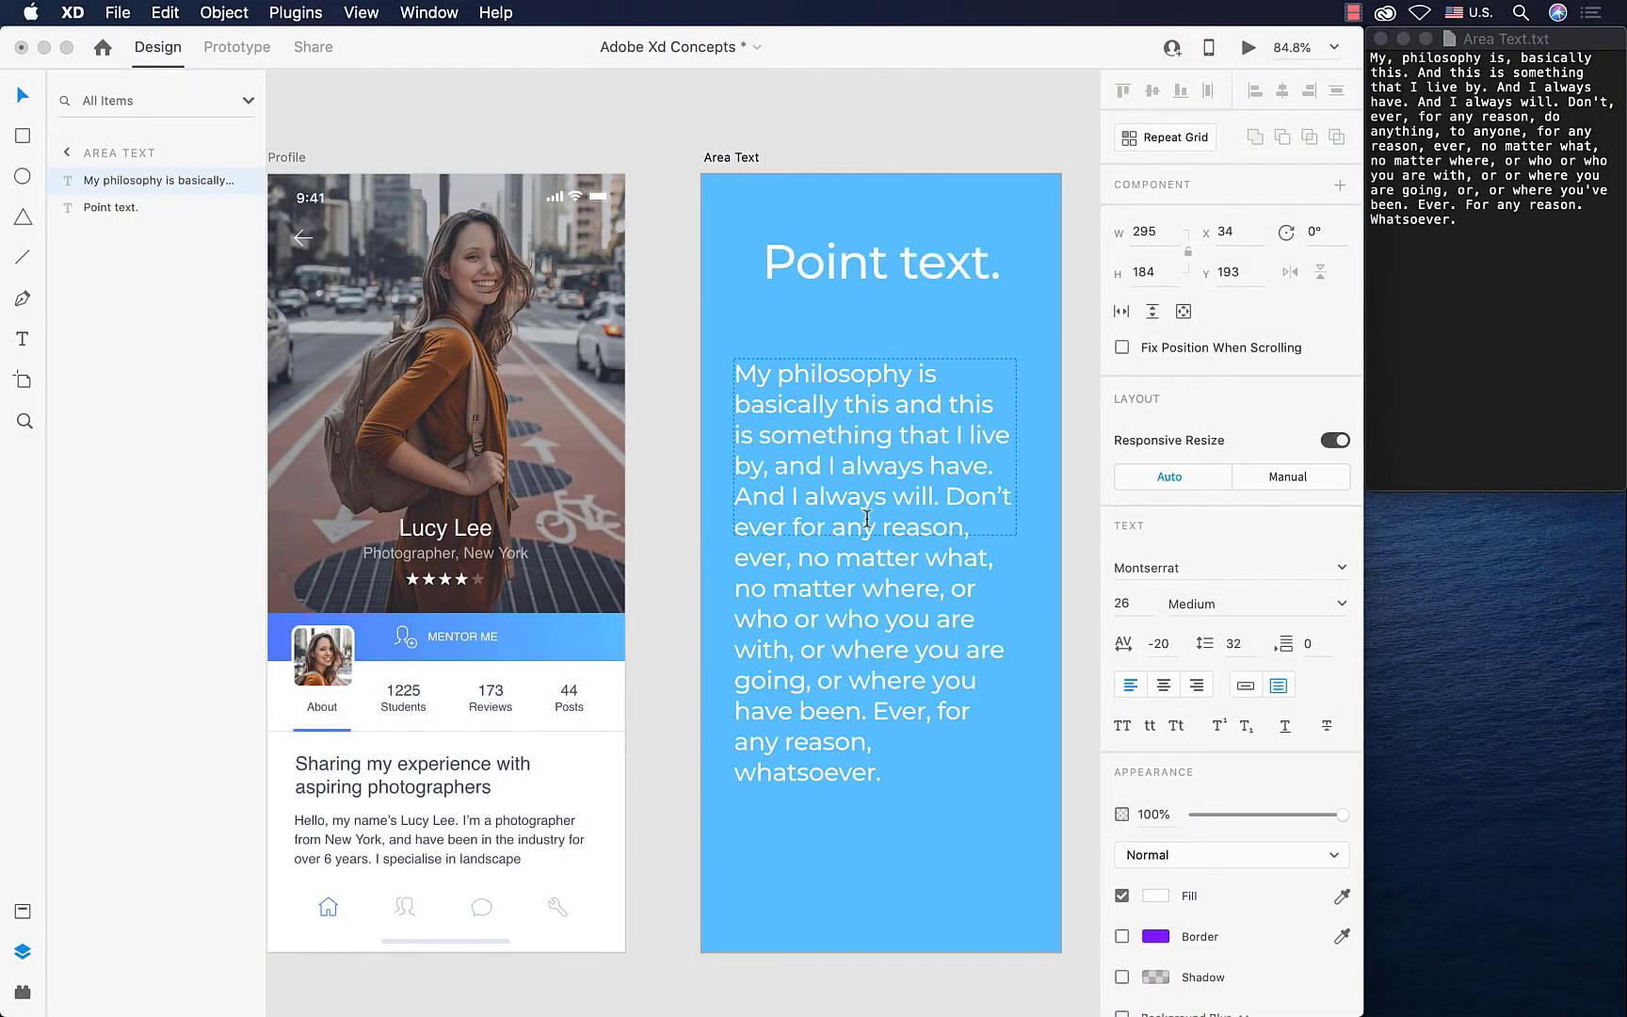
left_click(794, 824)
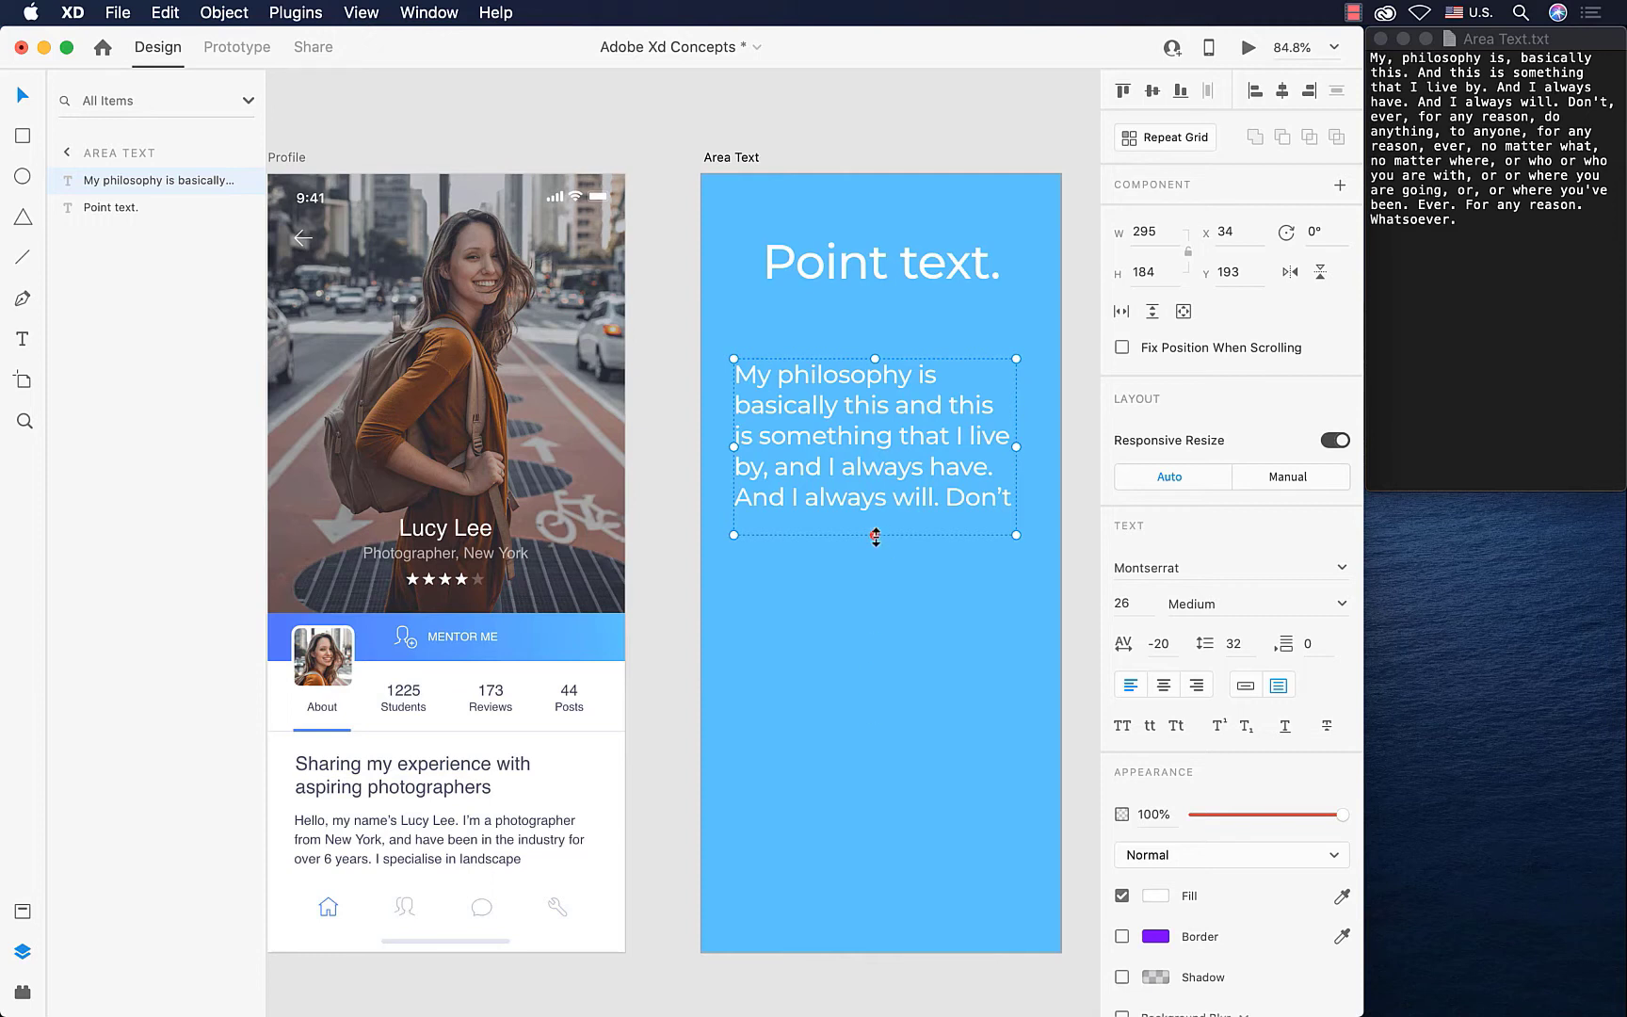
- Move the area text box to X 18 and enlarge it to about 333 wide and 463 high, fitting the whole paragraph
left_click_drag(875, 535, 865, 872)
left_click_drag(878, 584, 863, 584)
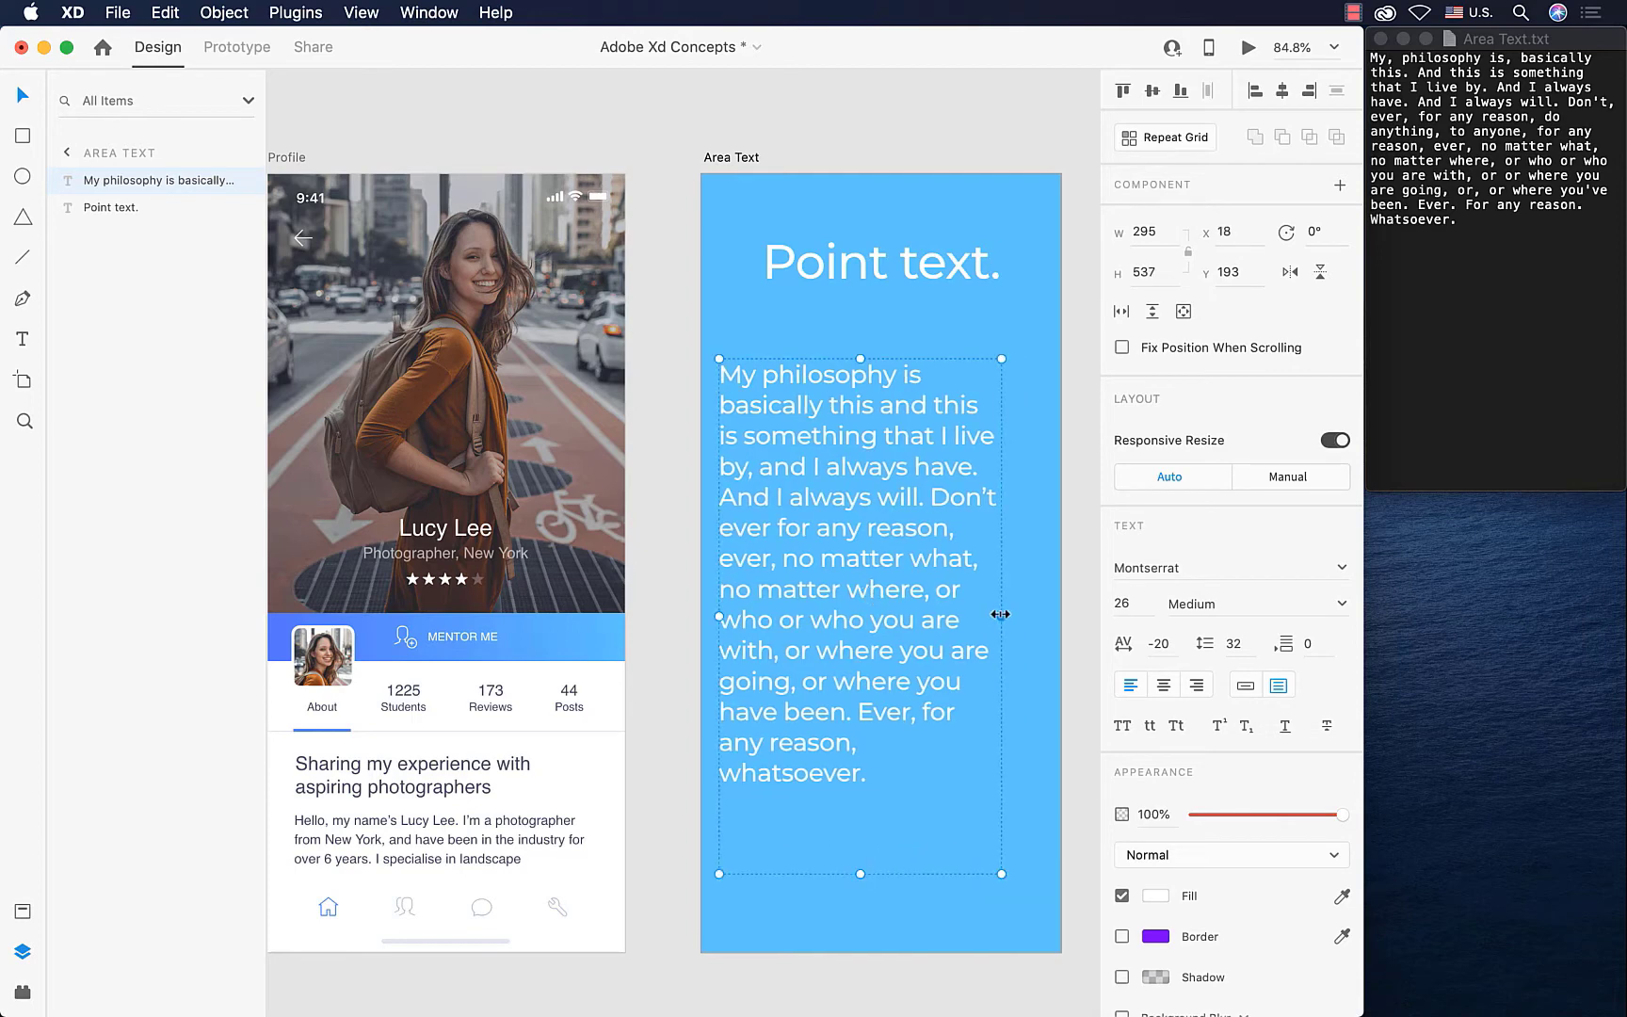
left_click_drag(1000, 614, 1037, 615)
left_click_drag(879, 874, 918, 803)
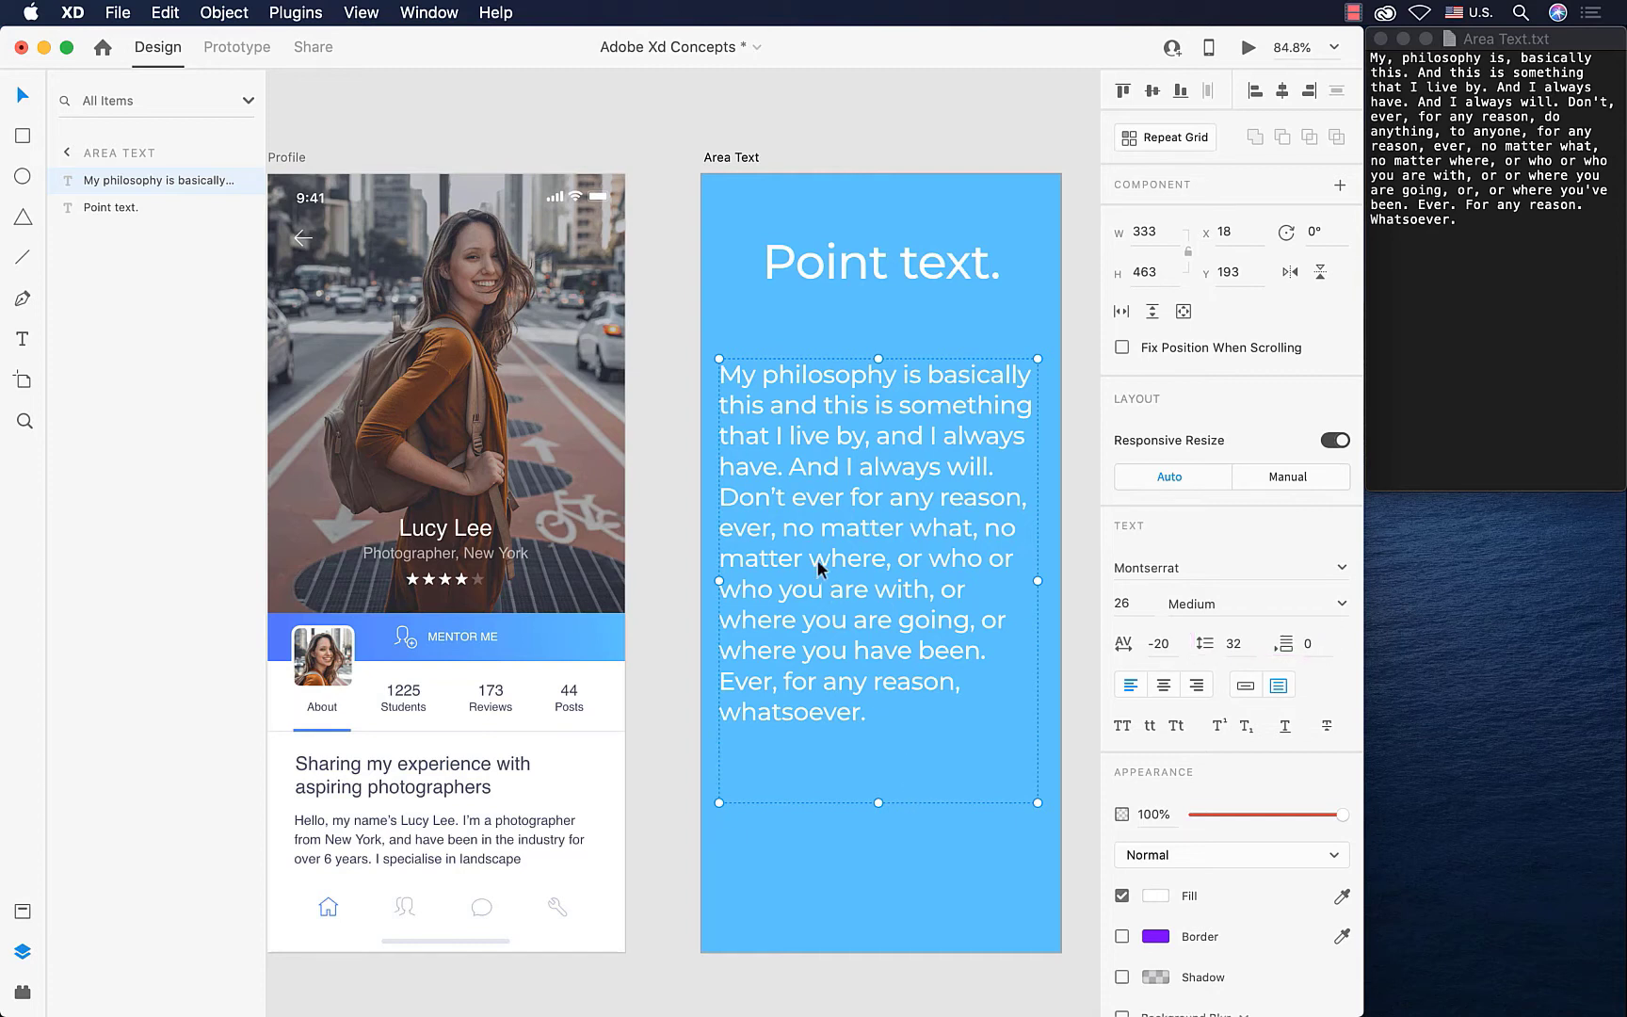
- Split the area text into two paragraphs before "And I always will."
double_click(787, 476)
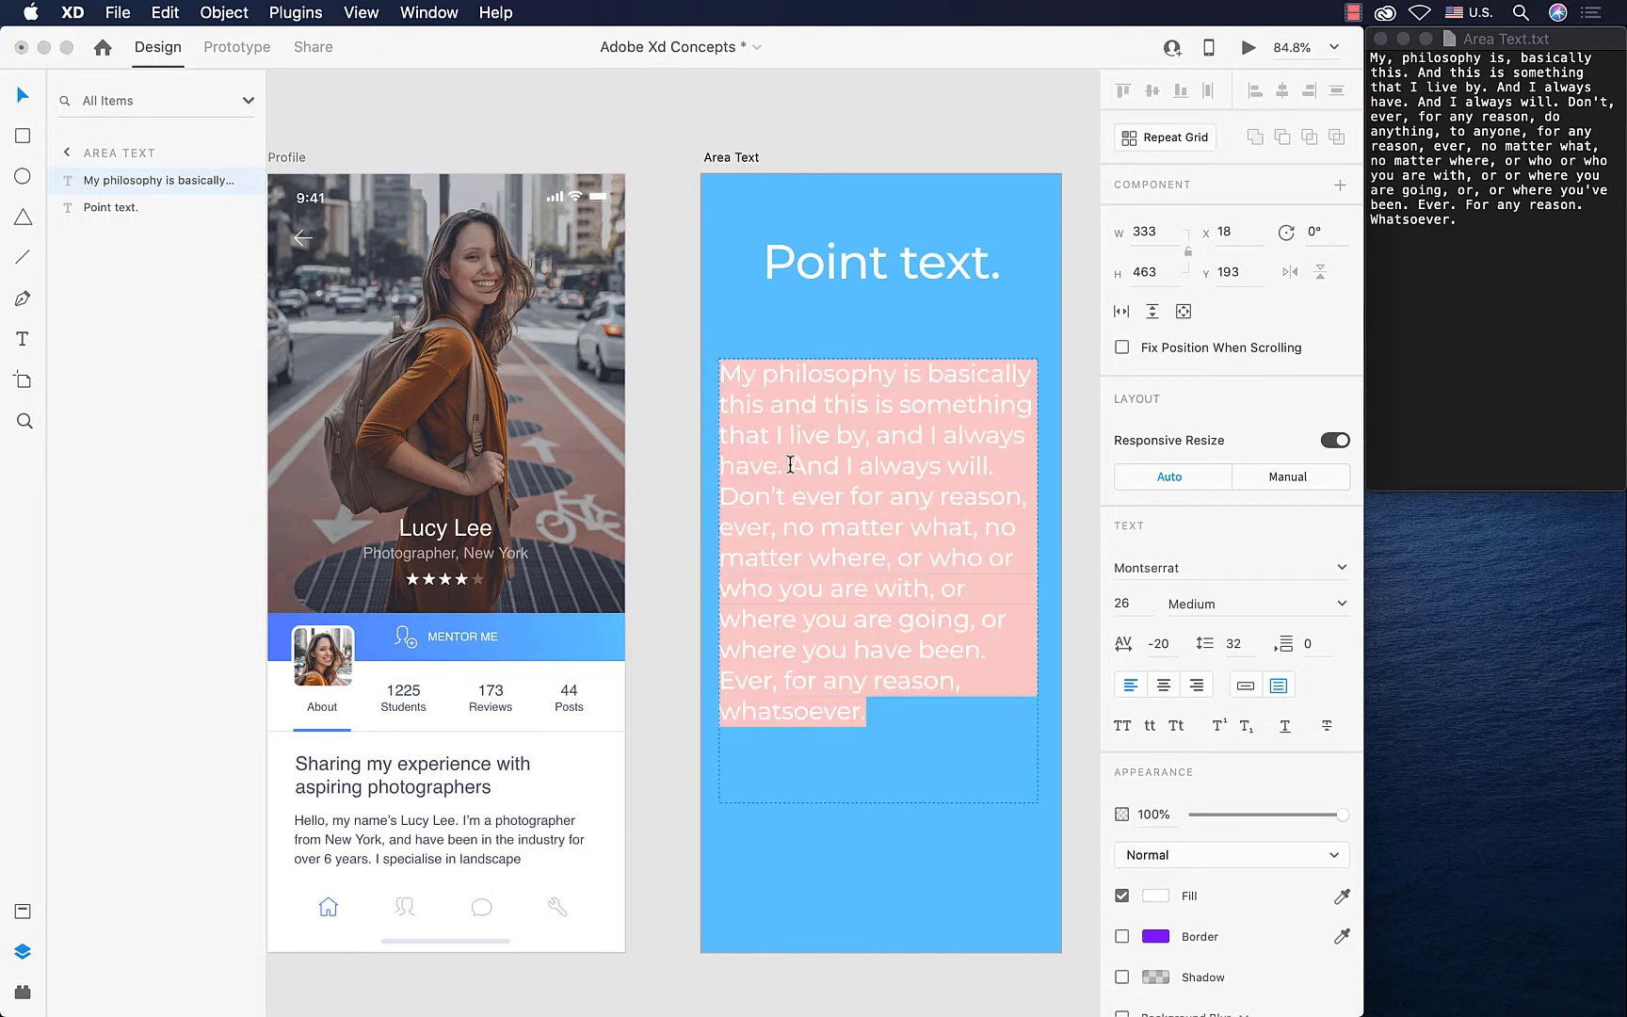
left_click(789, 469)
key("Return")
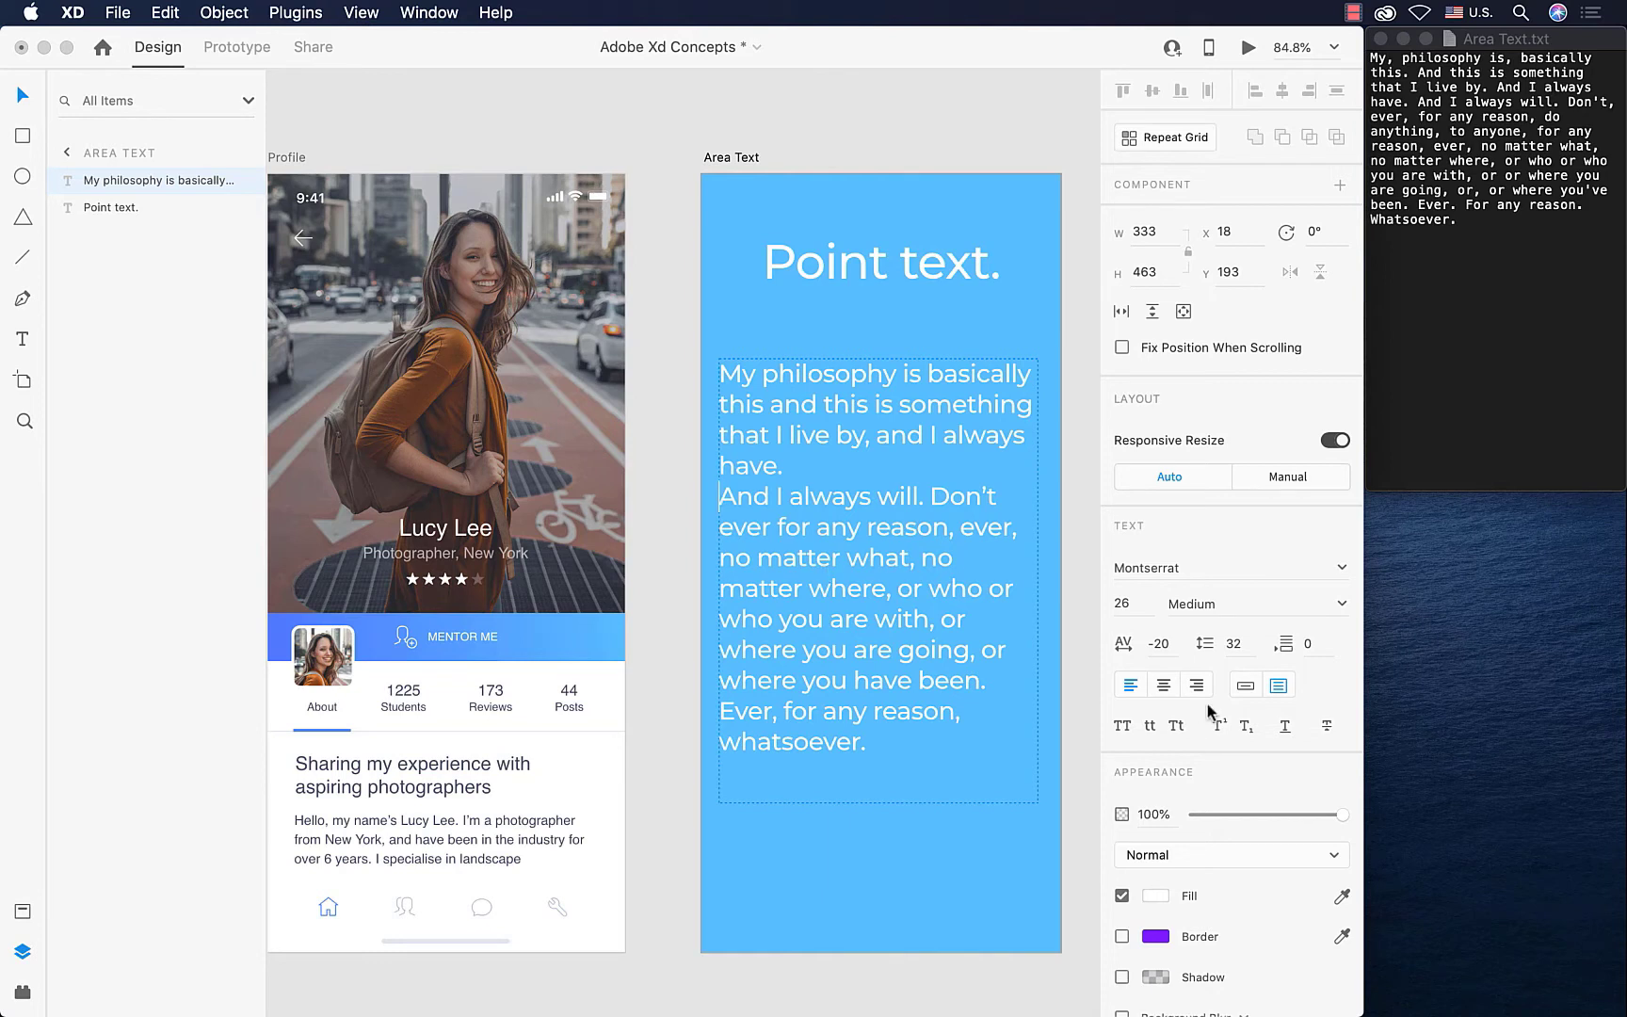
- Try different line spacings on the area text and set it to 35
left_click(1236, 643)
key("Up")
key("Up")
key("Up")
key("Up")
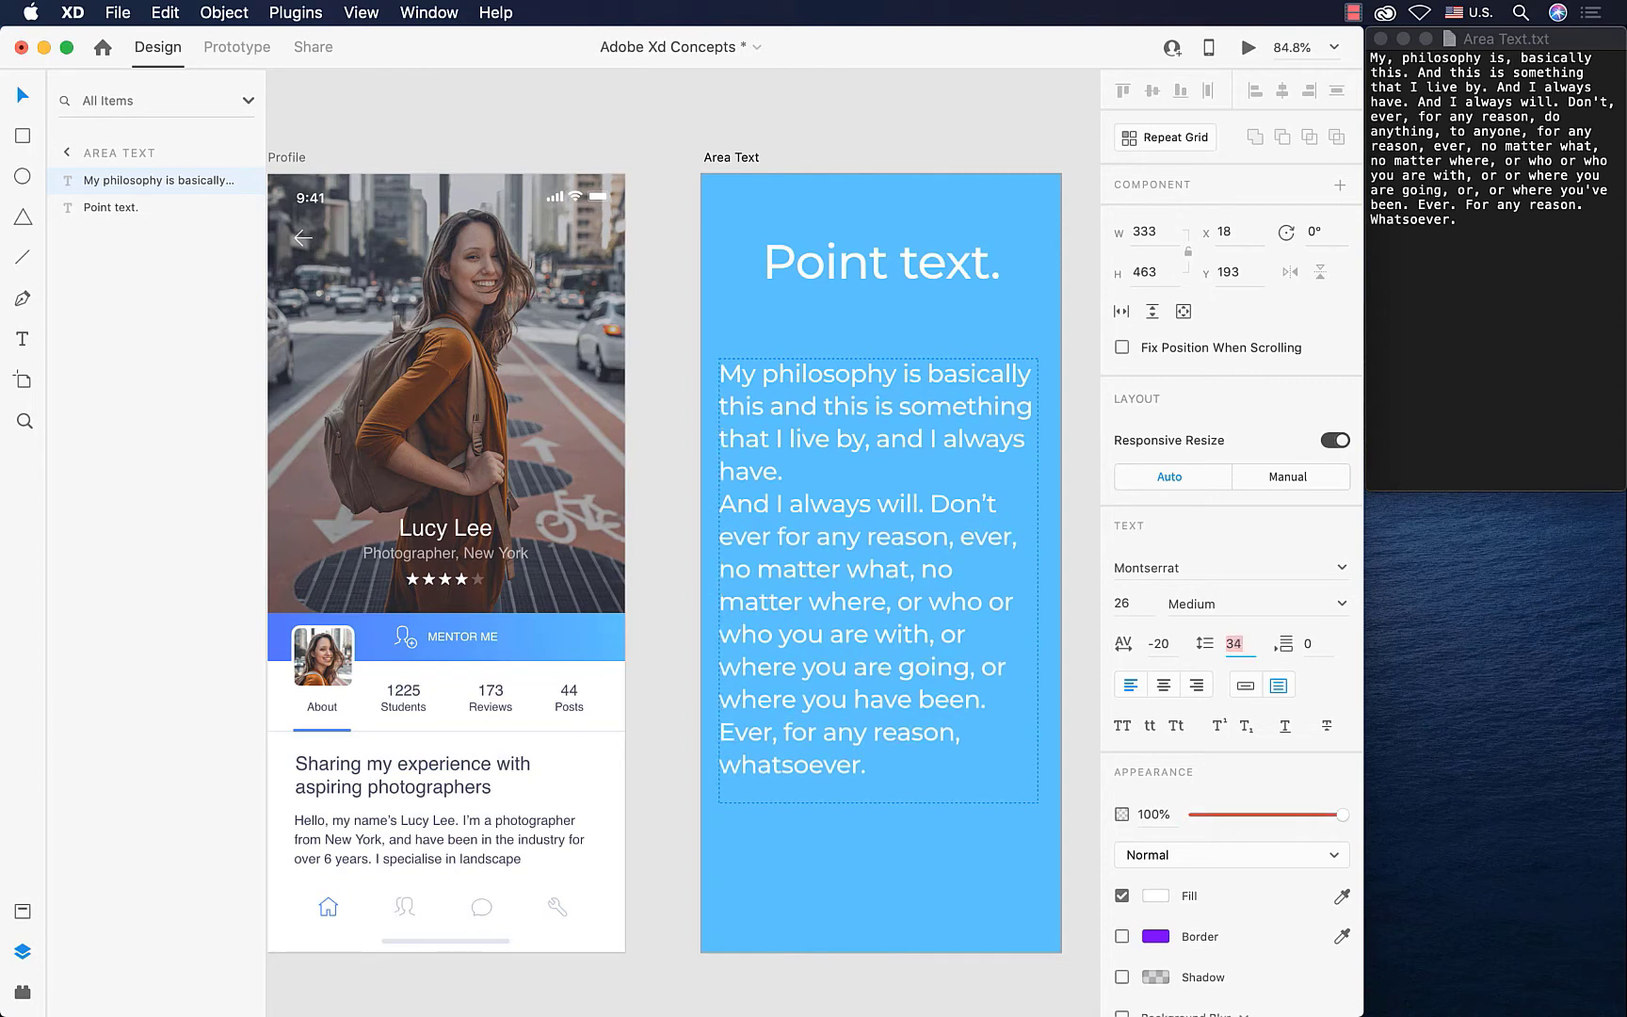
key("Down")
key("Down")
key("Down")
key("Up")
key("Up")
left_click(919, 703)
key("Escape")
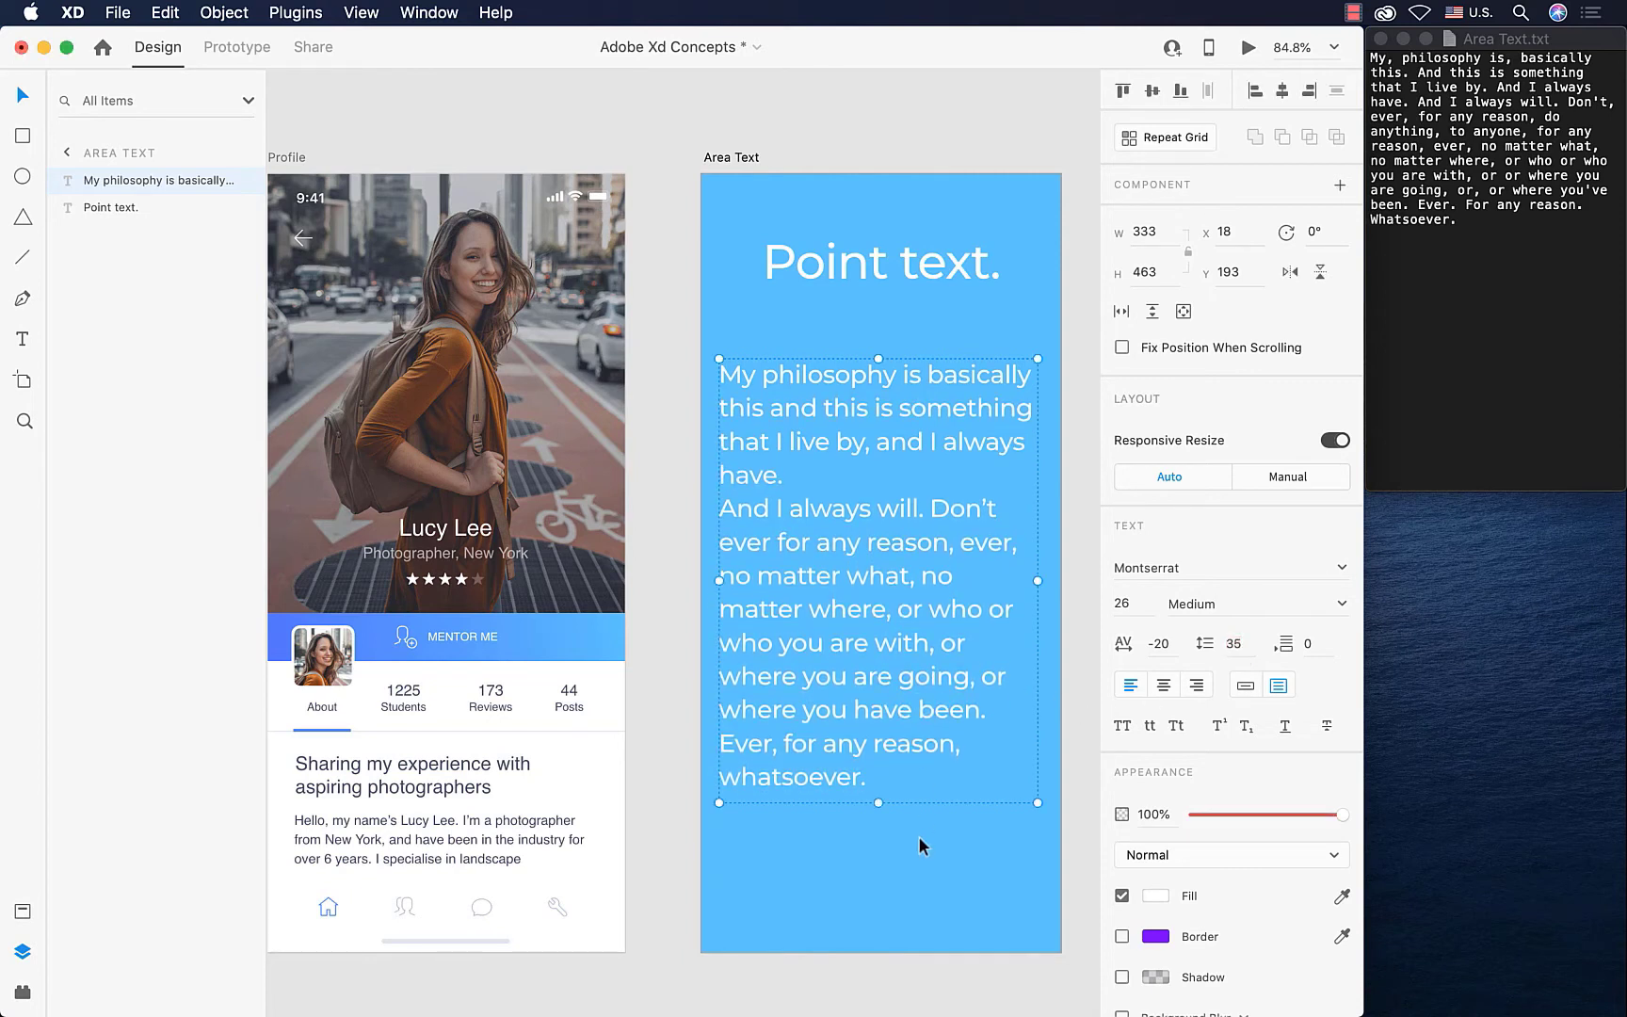
- Extend the area text box to about 591 high and set its line spacing to 37
left_click_drag(886, 798, 870, 925)
left_click(1234, 644)
key("Up")
key("Up")
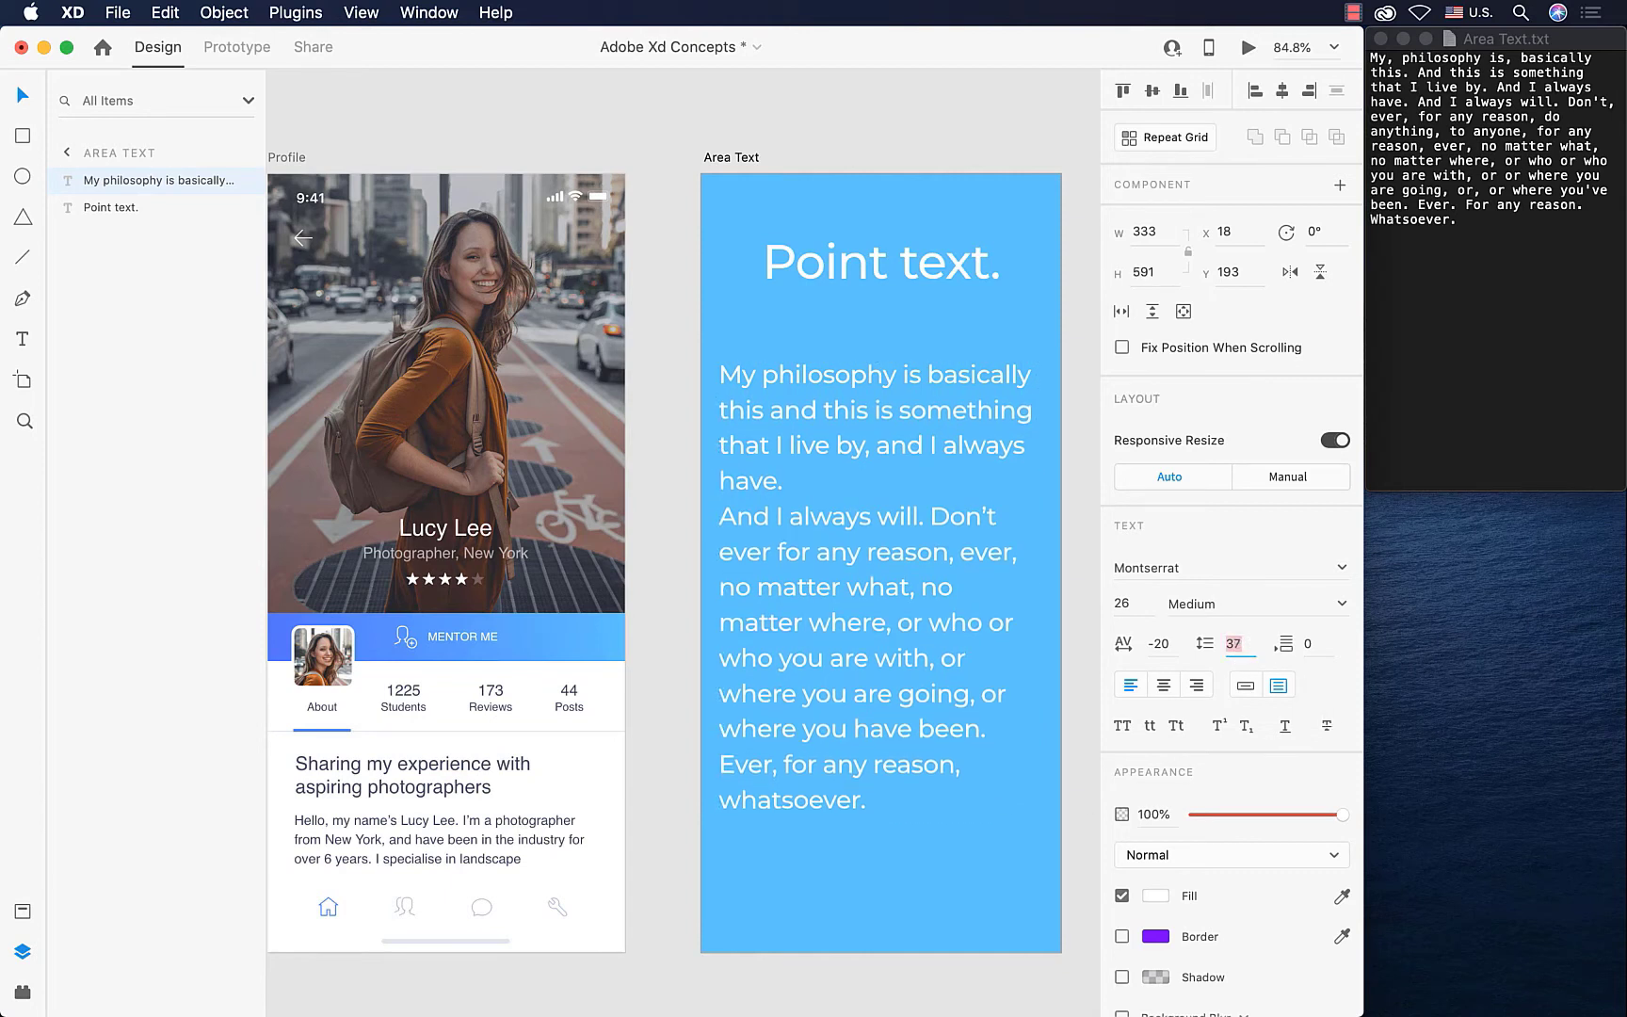
- Set the paragraph spacing of the area text to 45
left_click(1301, 650)
key("Up")
key("Up")
key("Up")
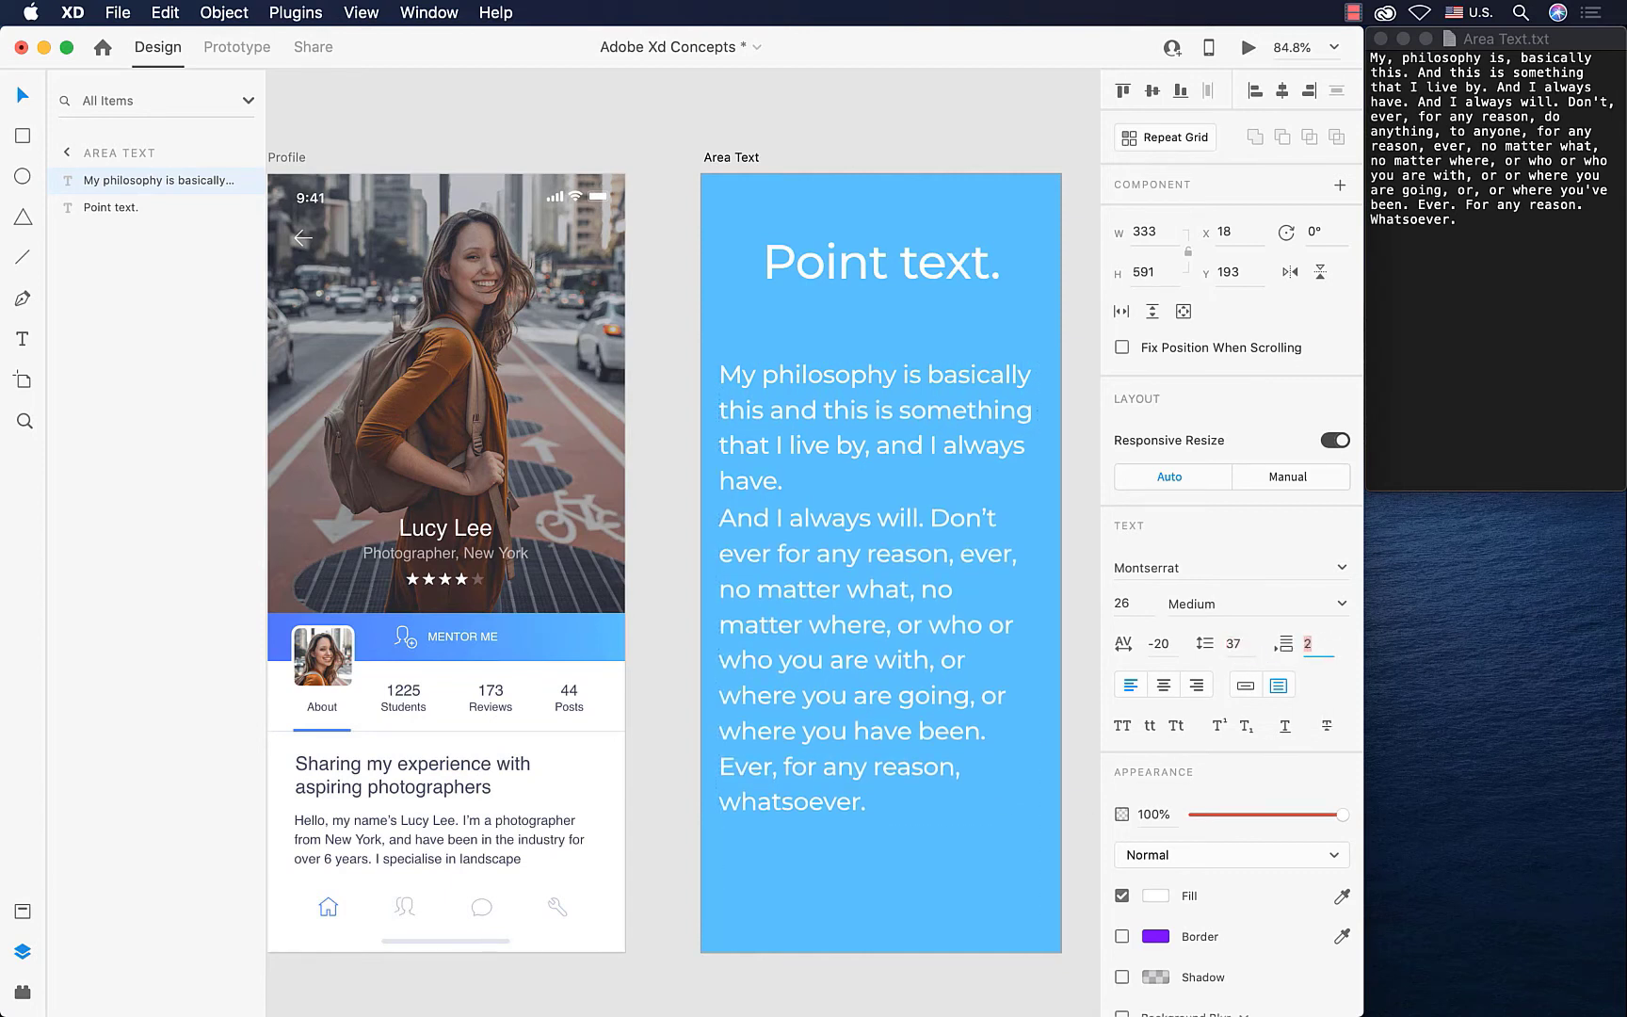
key("Up")
key("Up")
key("Up")
key("Up")
key("Up")
key("Up")
key("Up")
key("Up")
key("Up")
key("Up")
key("Up")
key("Up")
key("Up")
key("Up")
key("Up")
key("Up")
key("Up")
key("Up")
key("Up")
key("Up")
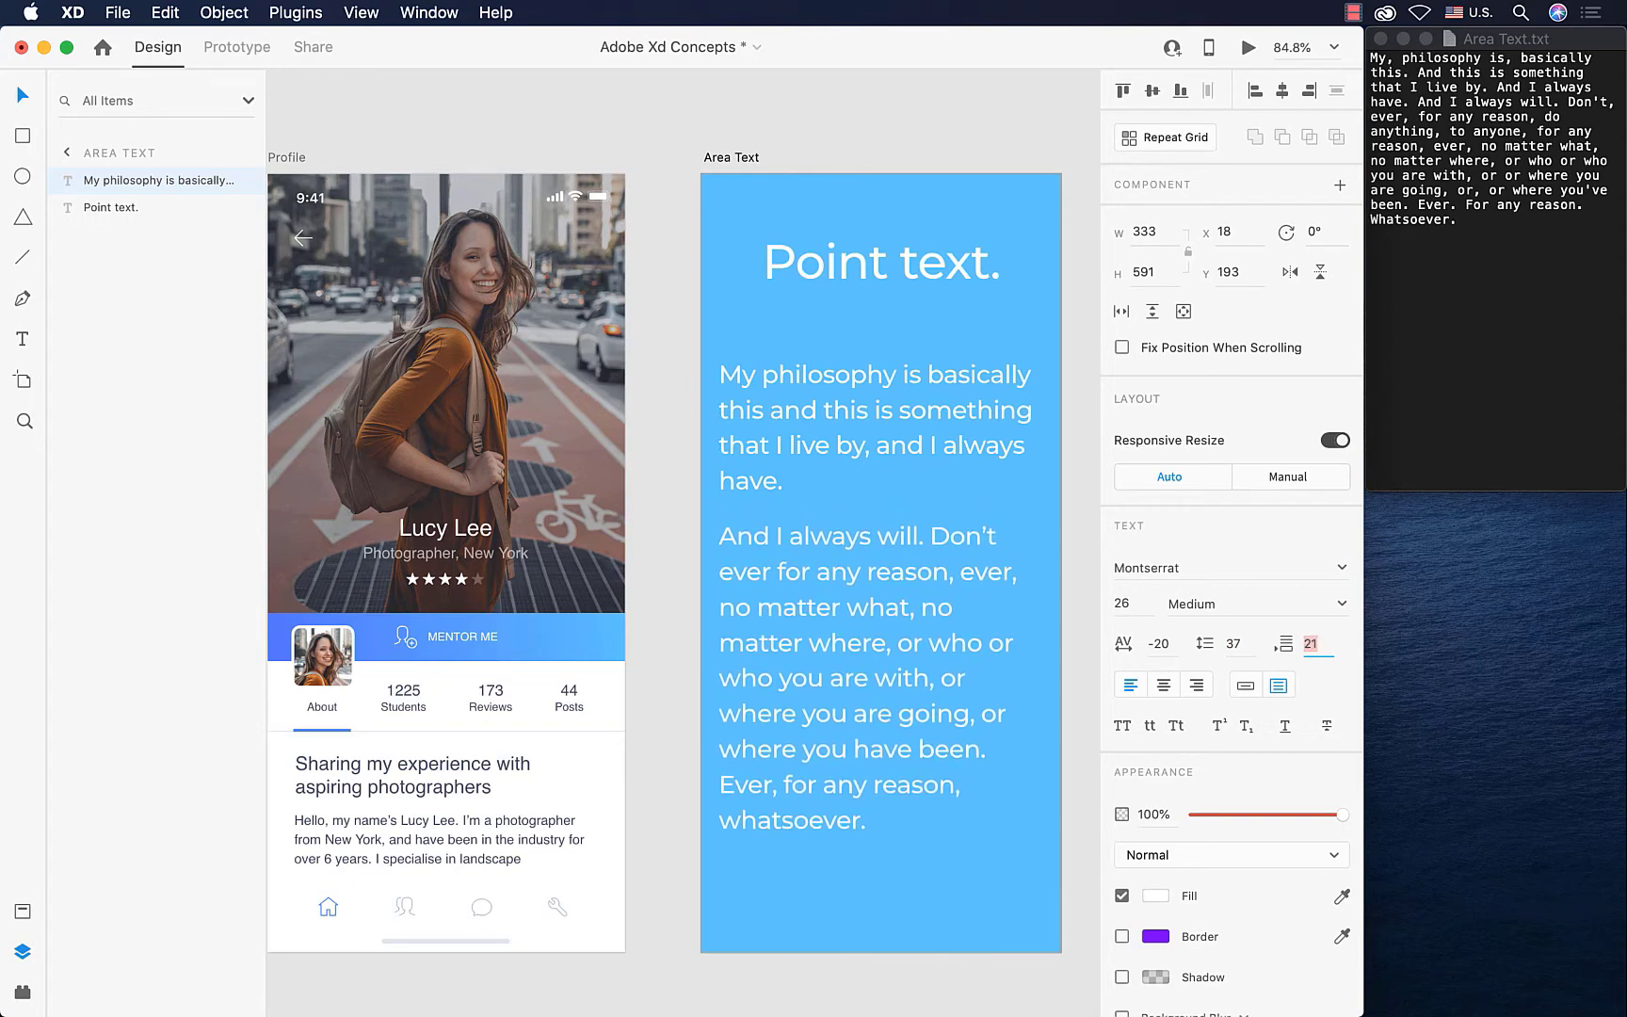
key("Up")
key("Up")
key("Up")
key("Up")
key("Up")
key("Up")
key("Up")
key("Up")
key("Up")
key("Up")
key("Up")
key("Up")
key("Up")
key("Up")
key("Up")
key("Up")
key("Up")
key("Up")
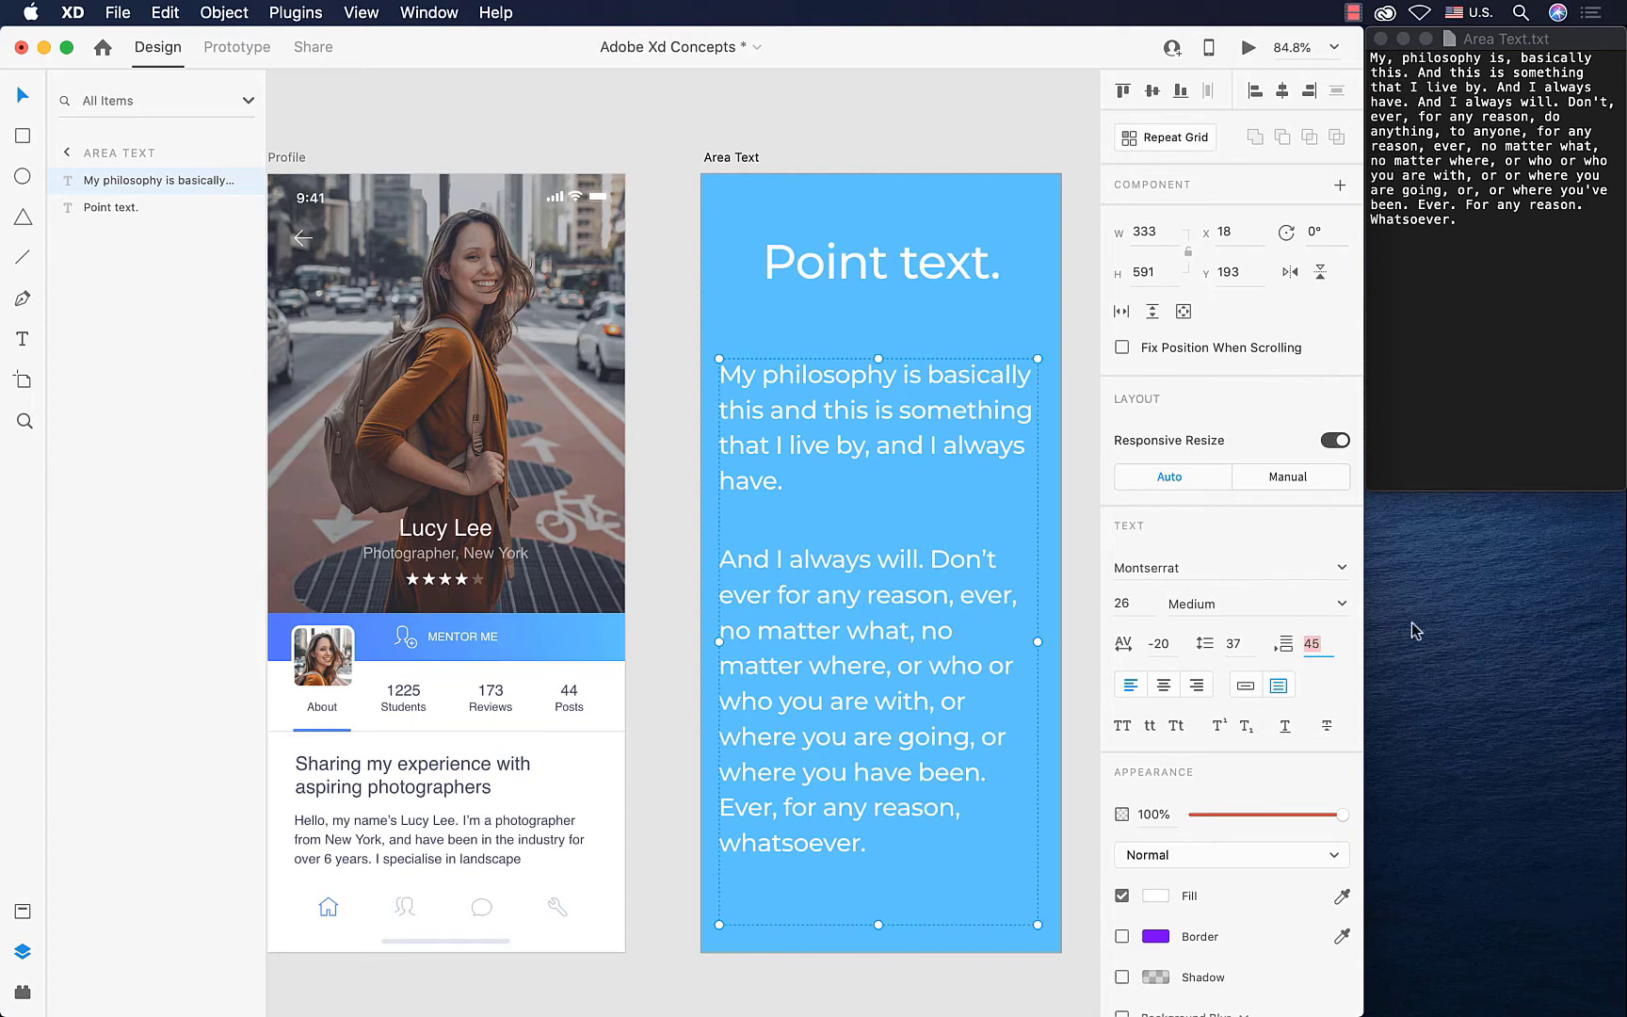
- Set the line spacing of the area text to 34
left_click(1233, 643)
key("Down")
key("Down")
key("Down")
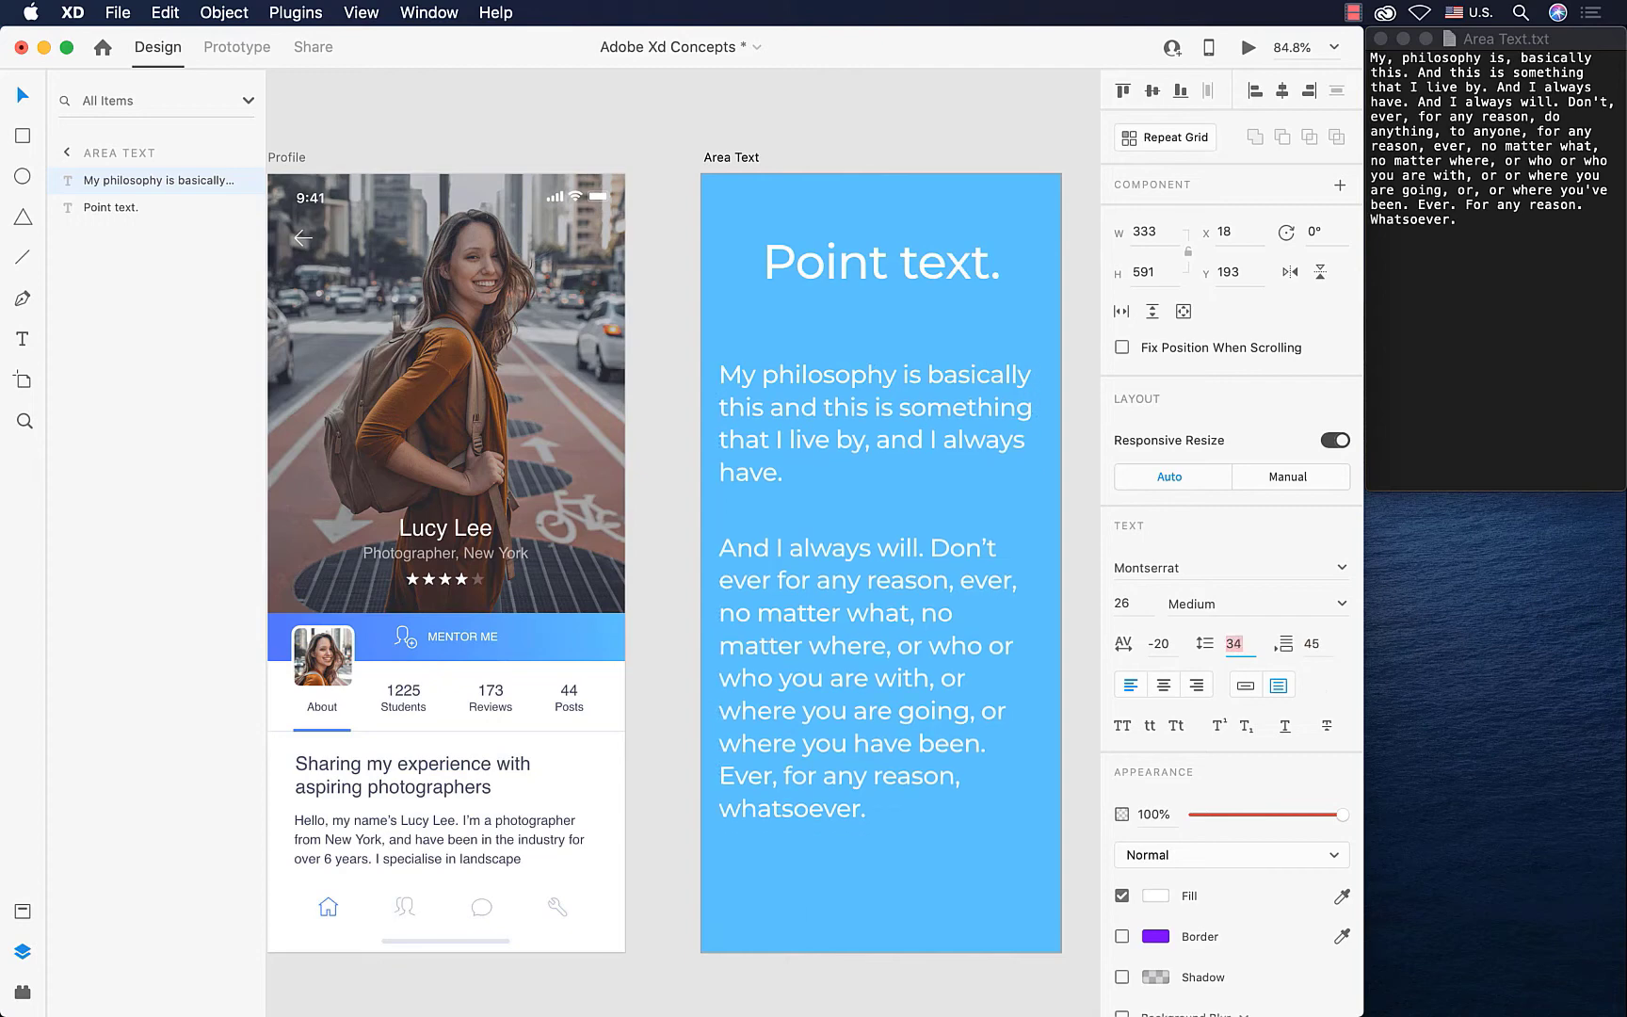
- Set the line spacing of the area text to 35
key("Up")
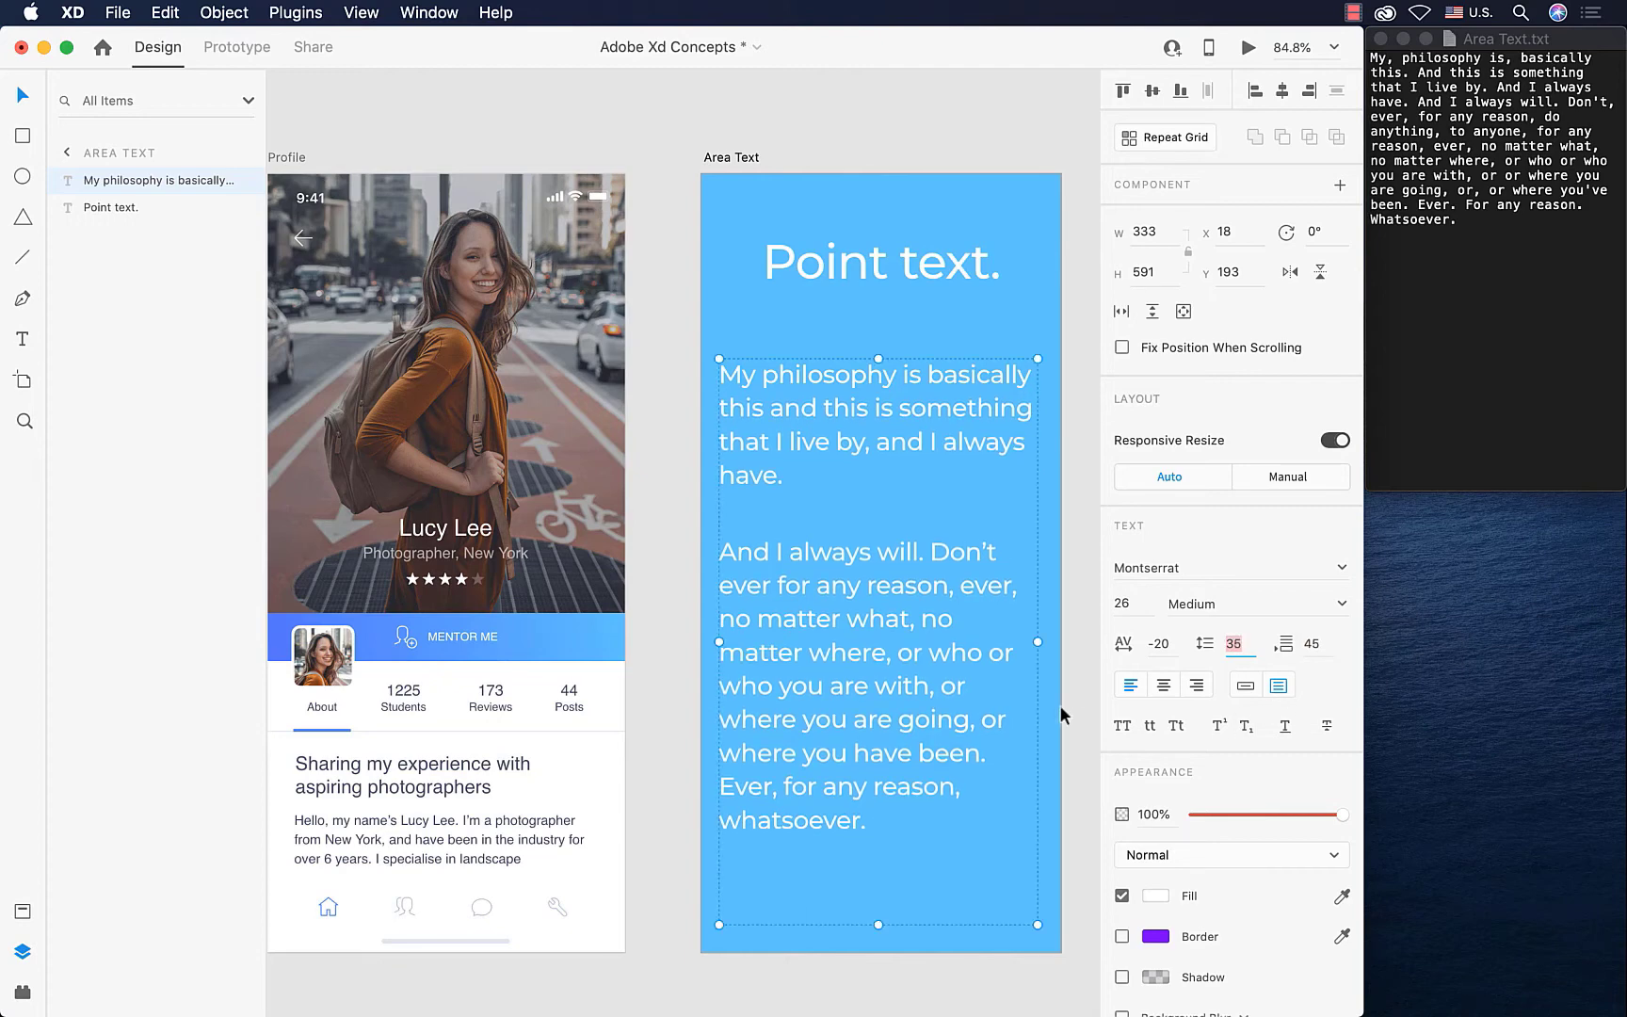
- Inspect the heading, bio, name and job title on the Profile artboard to compare their point and area text settings
scroll(906, 680, "left", 5)
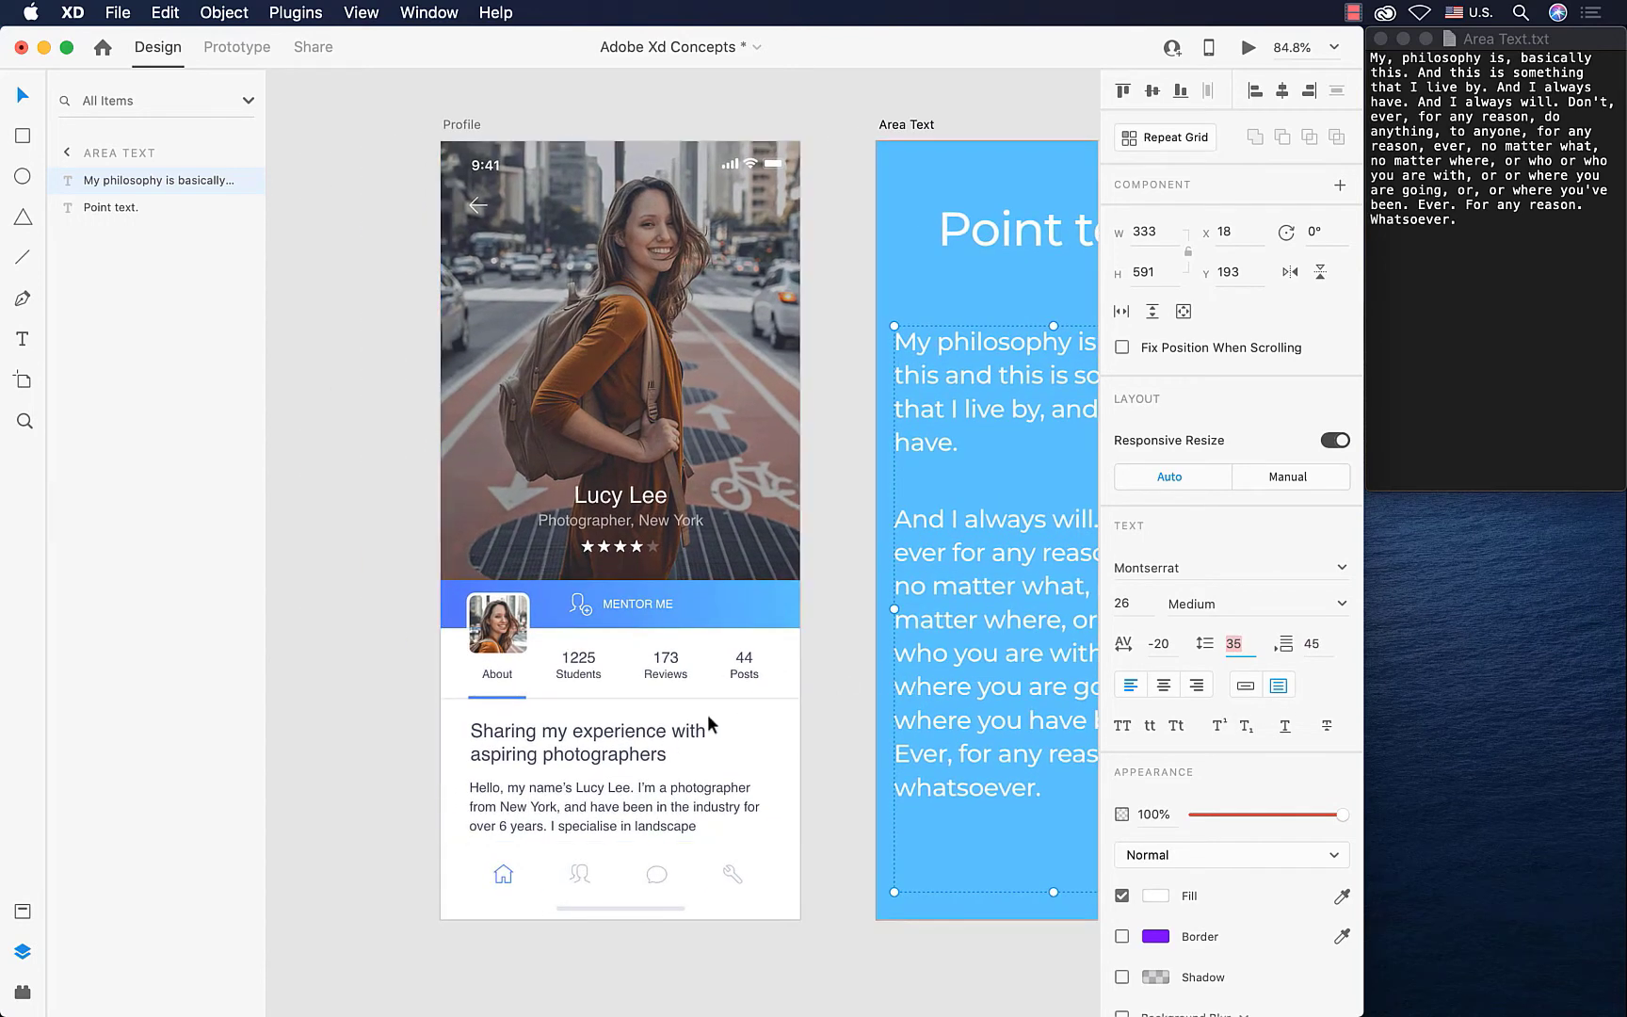
left_click(637, 805)
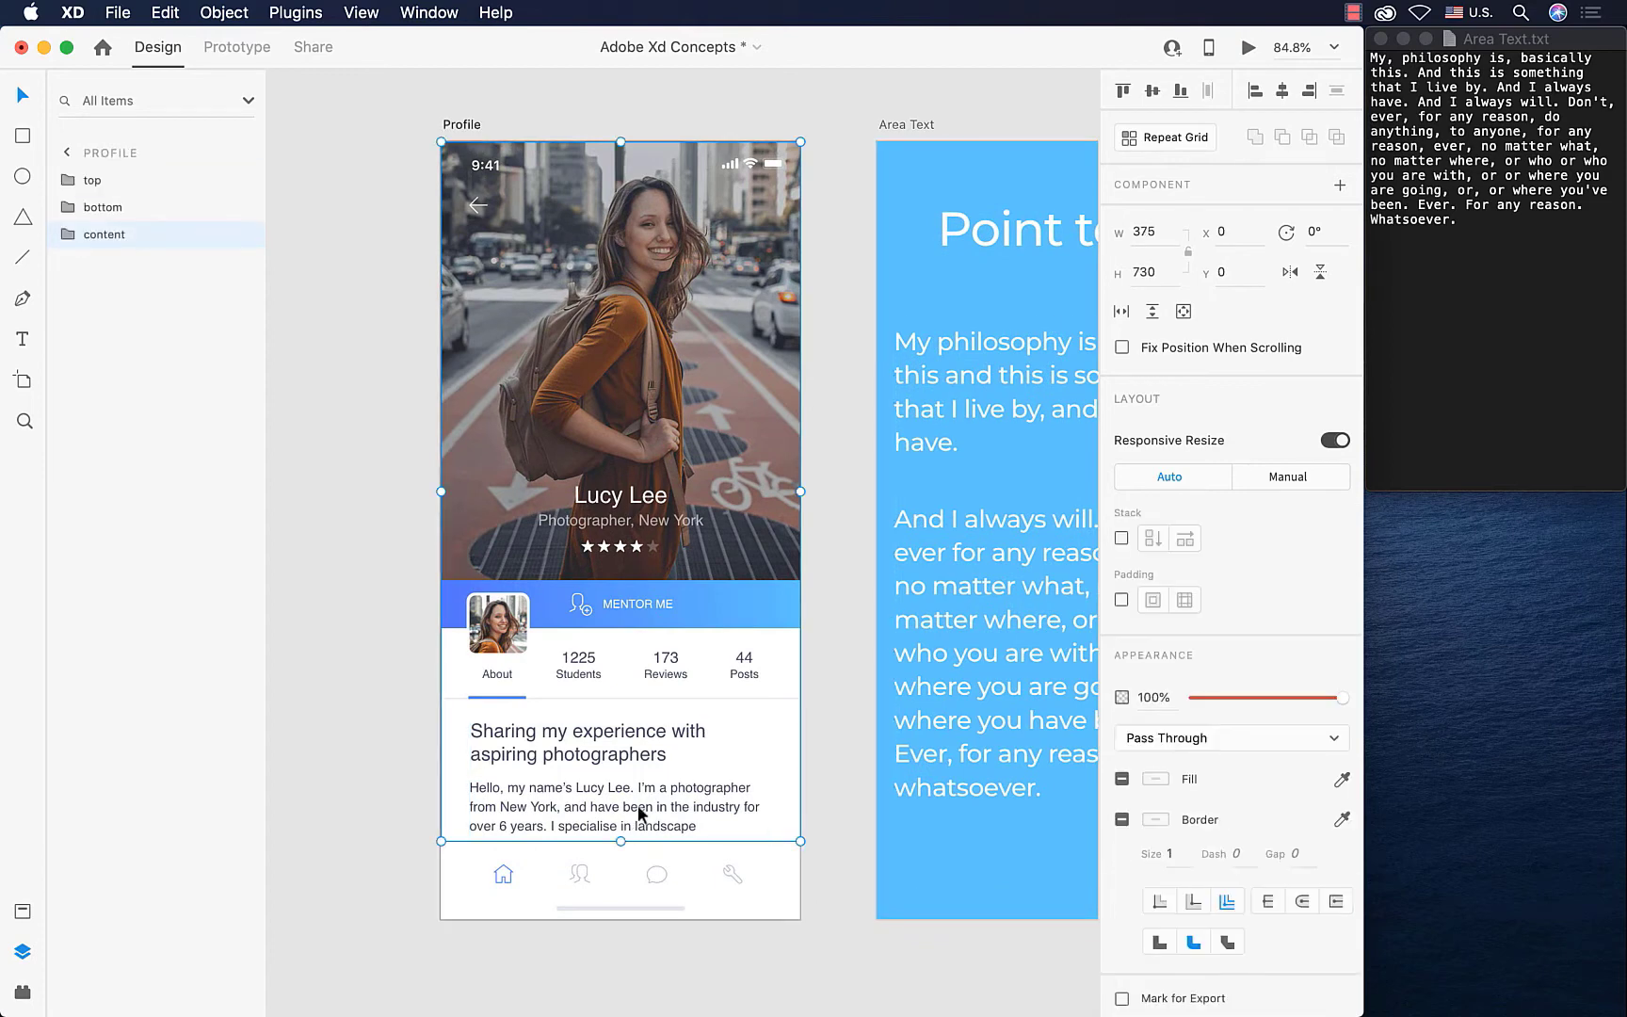
double_click(564, 755)
scroll(560, 777, "up", 5)
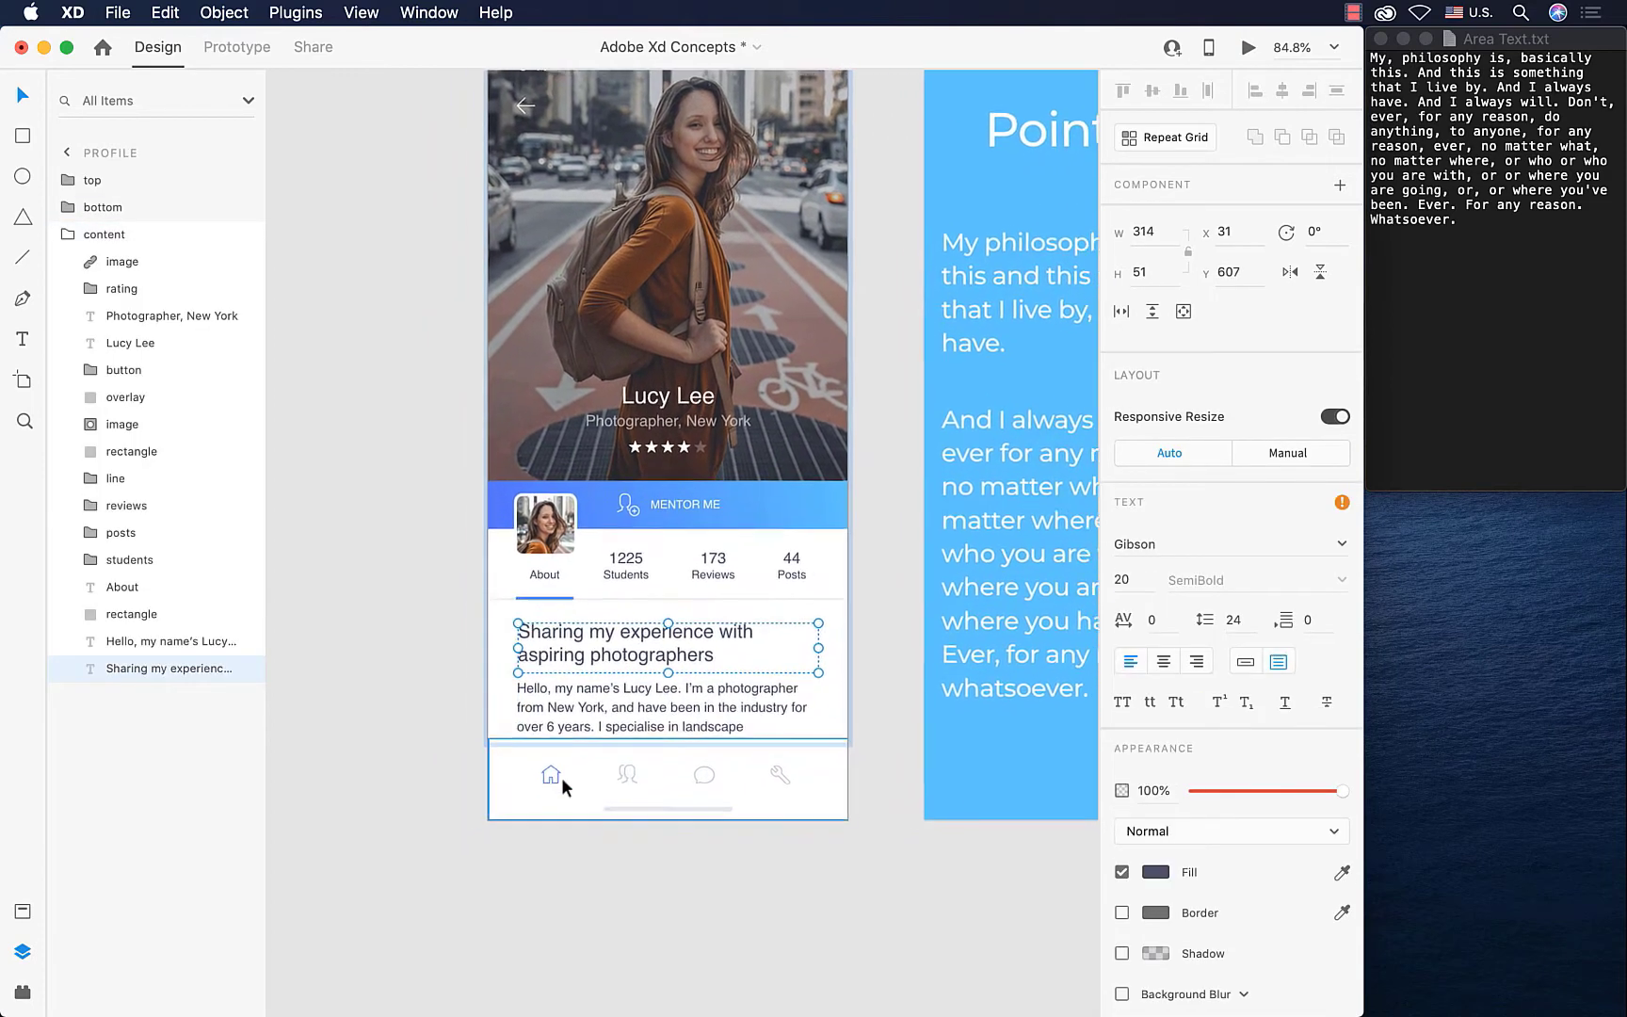
left_click(692, 681)
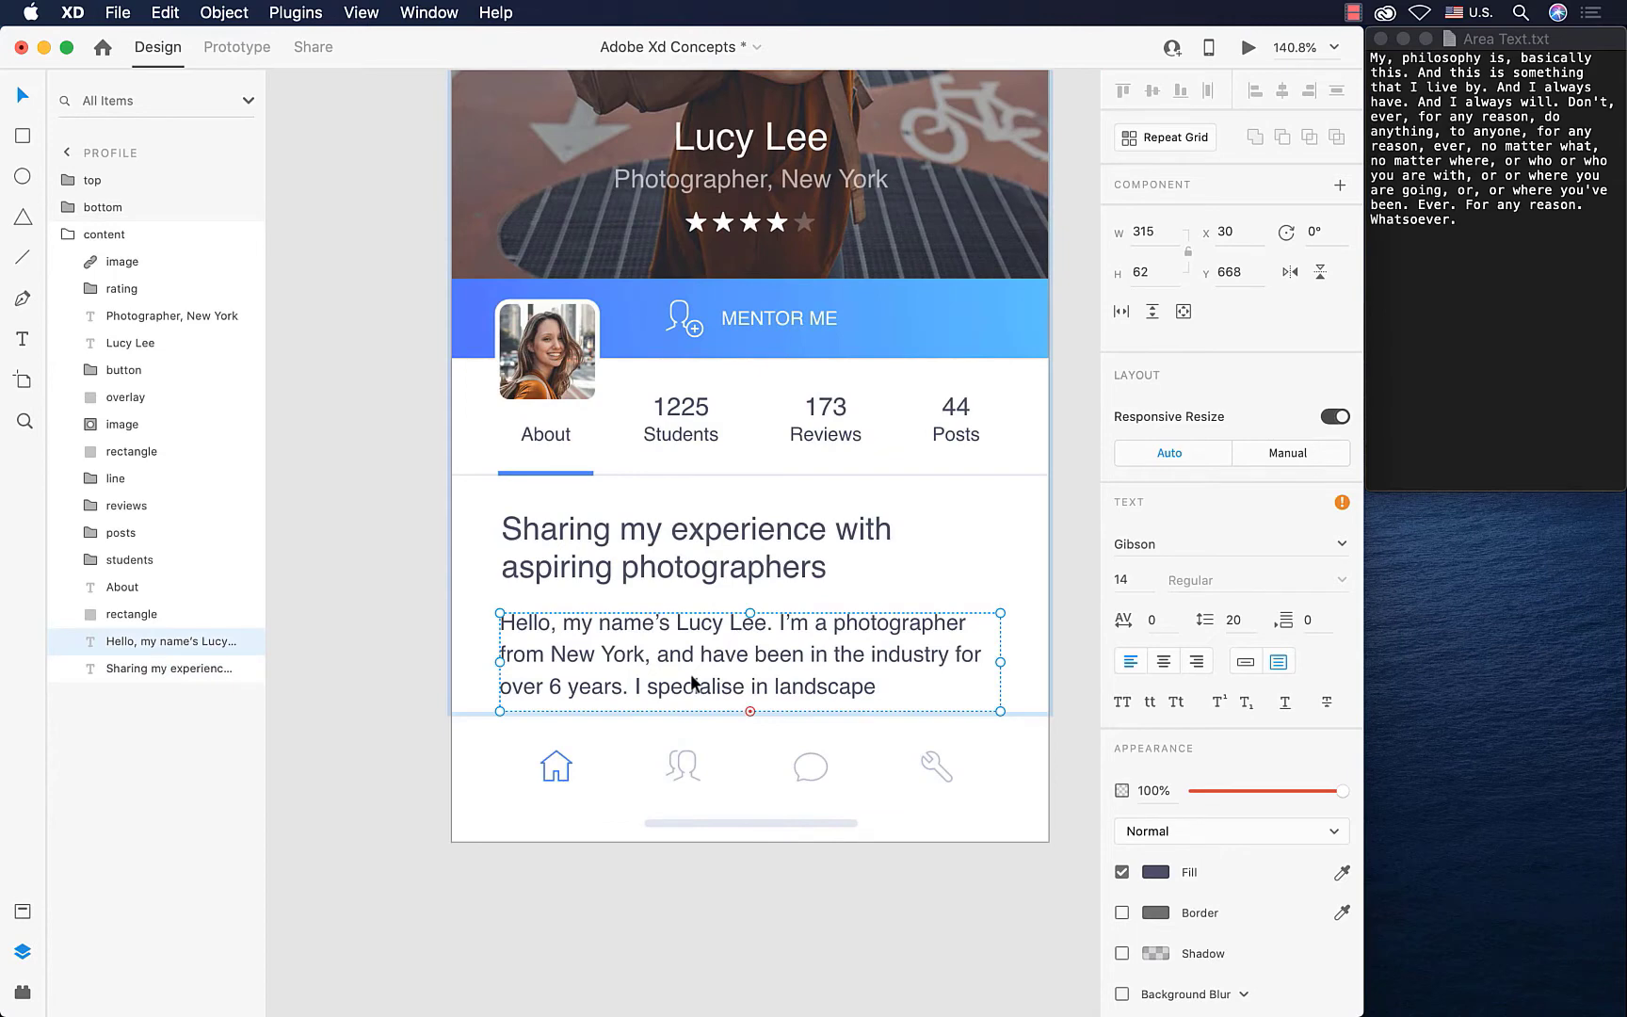
scroll(659, 461, "up", 4)
left_click(721, 328)
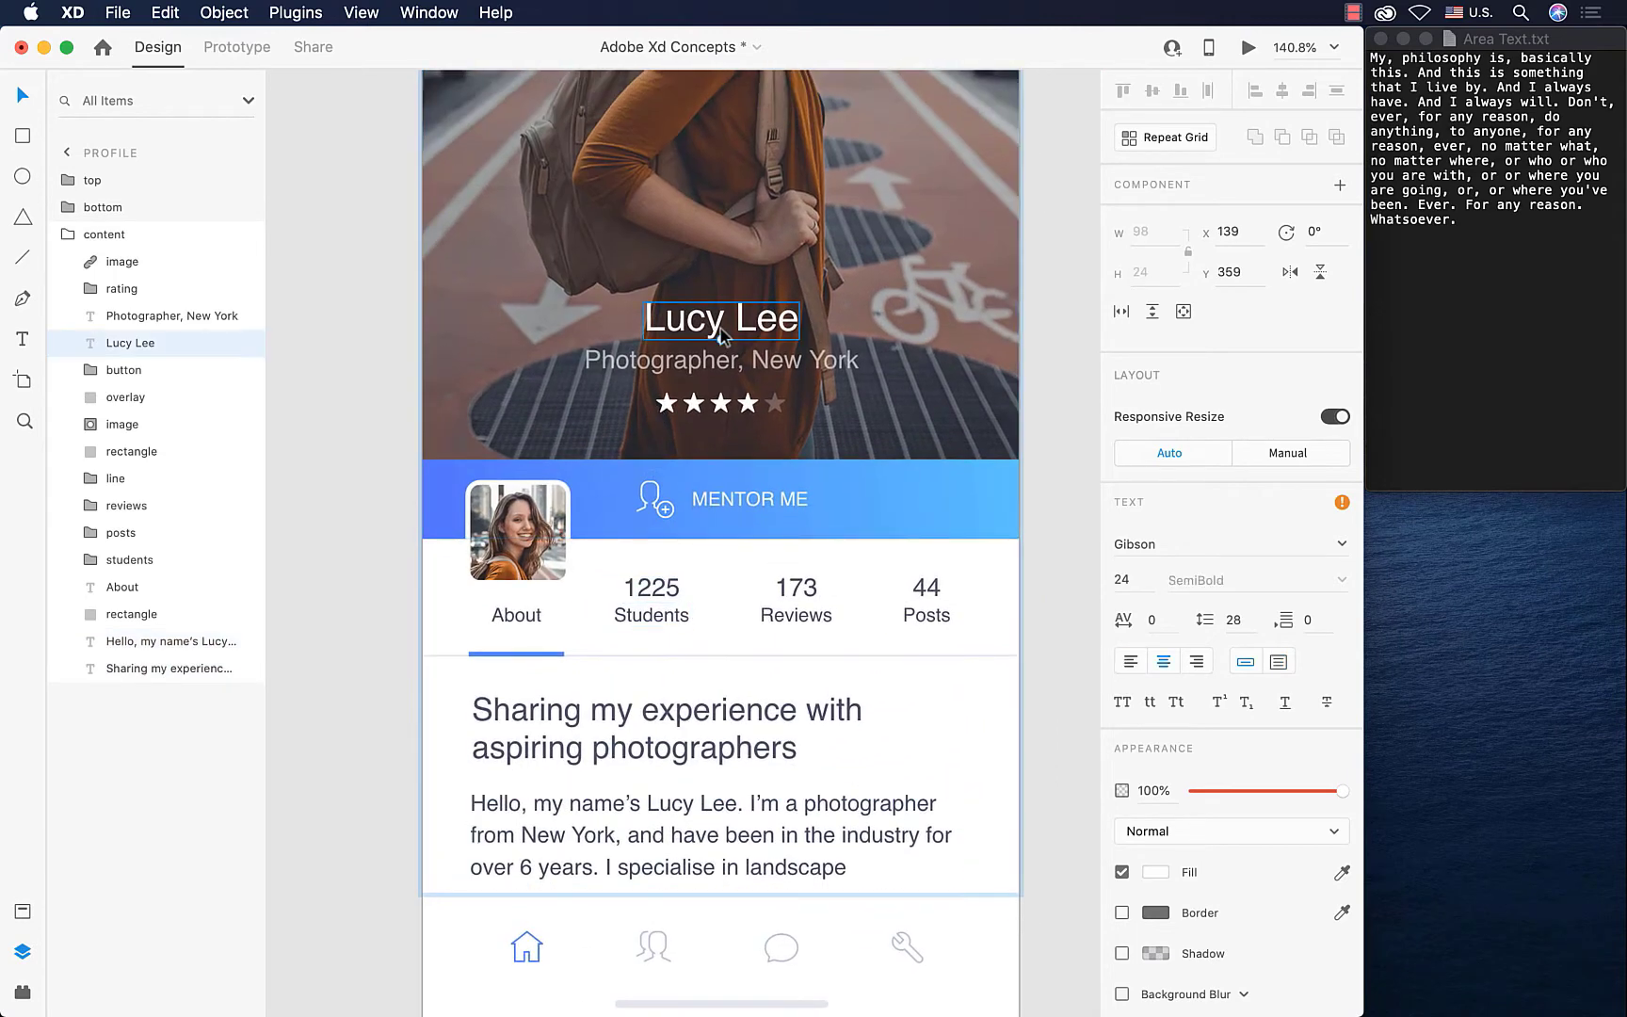
left_click(644, 360)
left_click(713, 713)
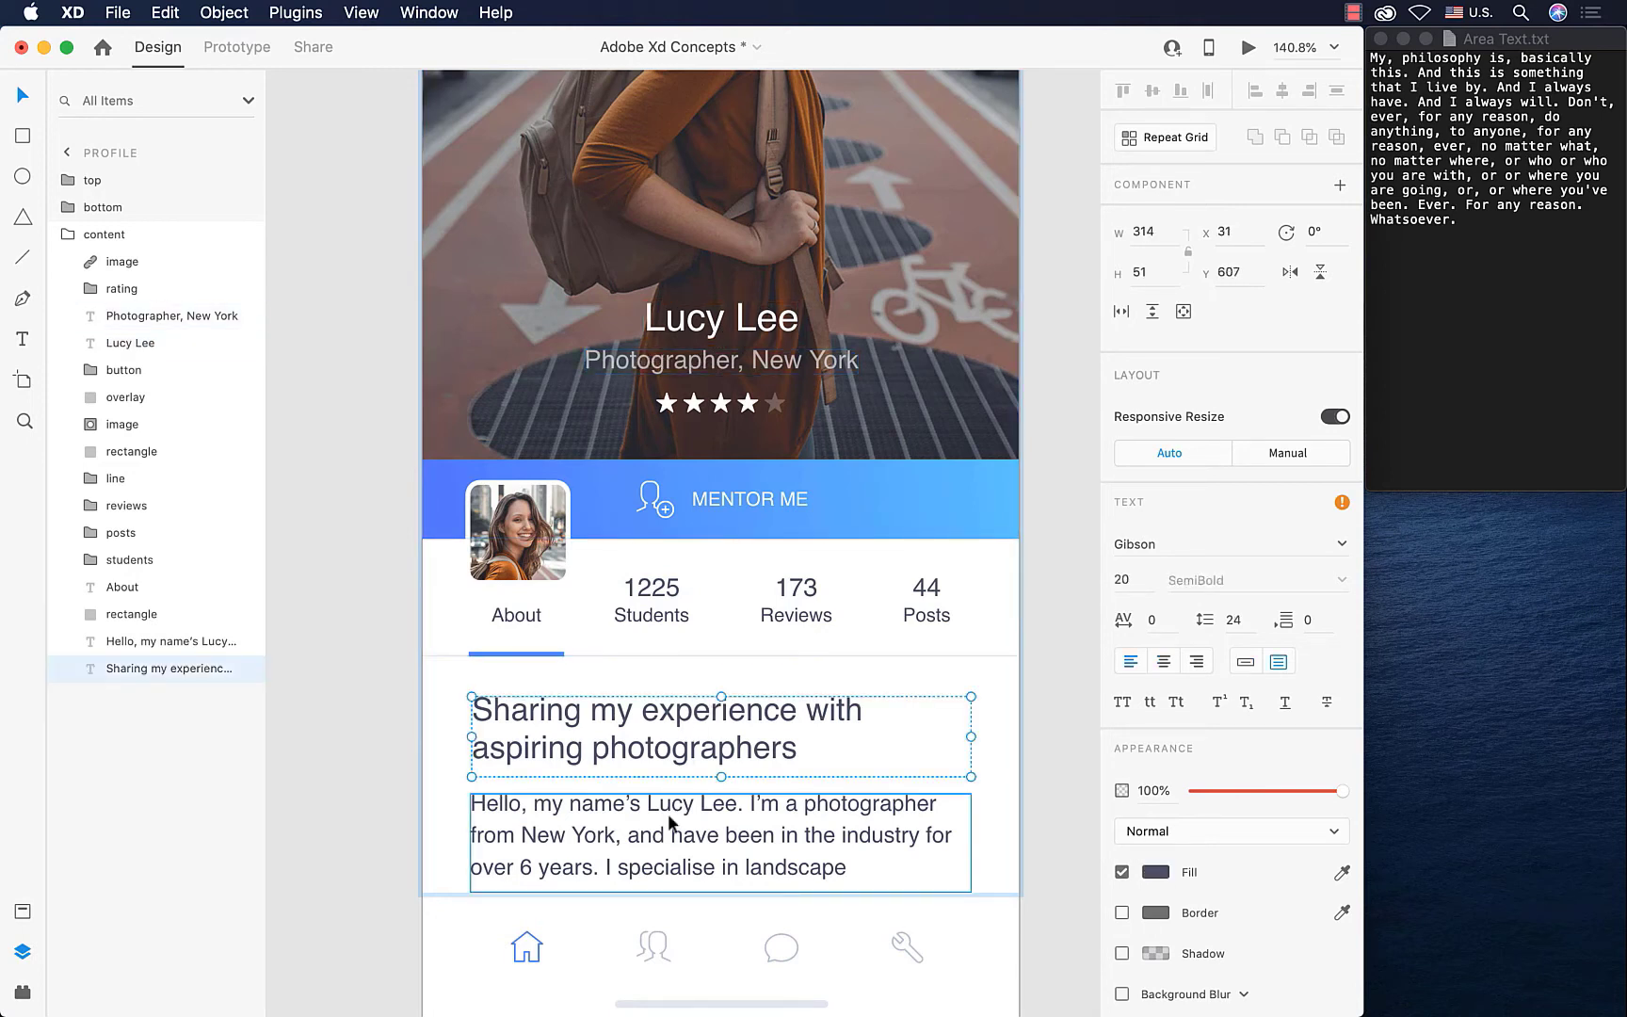
- Extend the bio text box on the Profile artboard to about 208 high
scroll(672, 816, "down", 5)
left_click(690, 555)
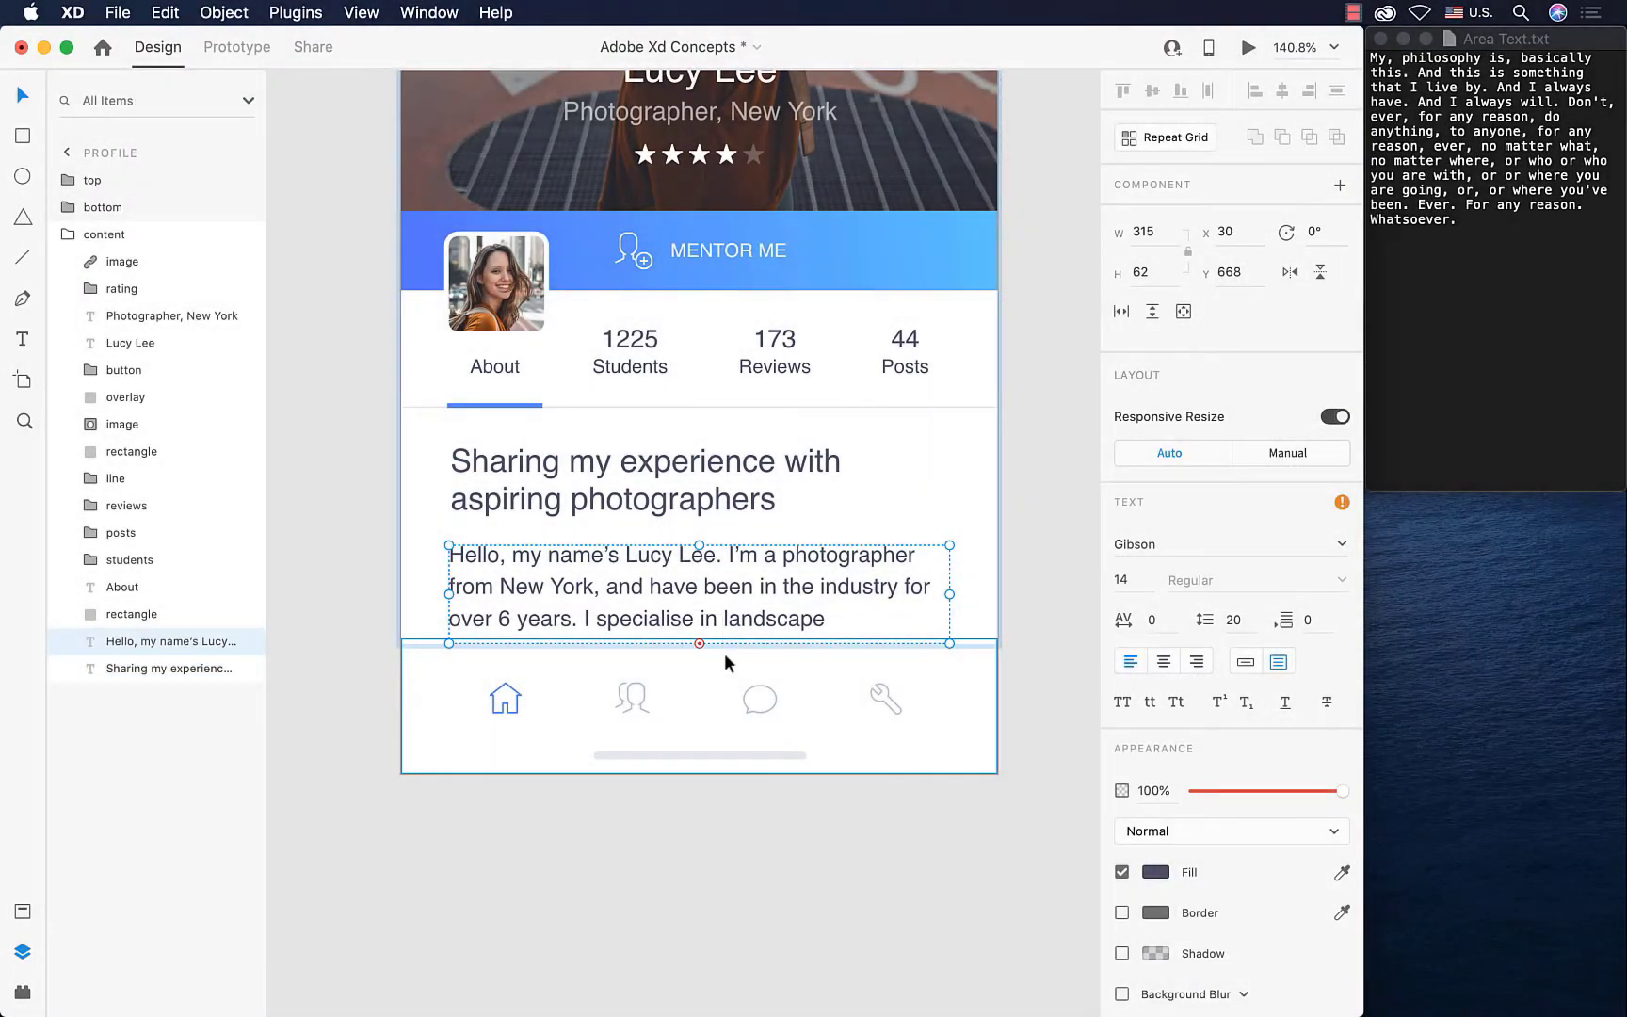
scroll(725, 654, "down", 6)
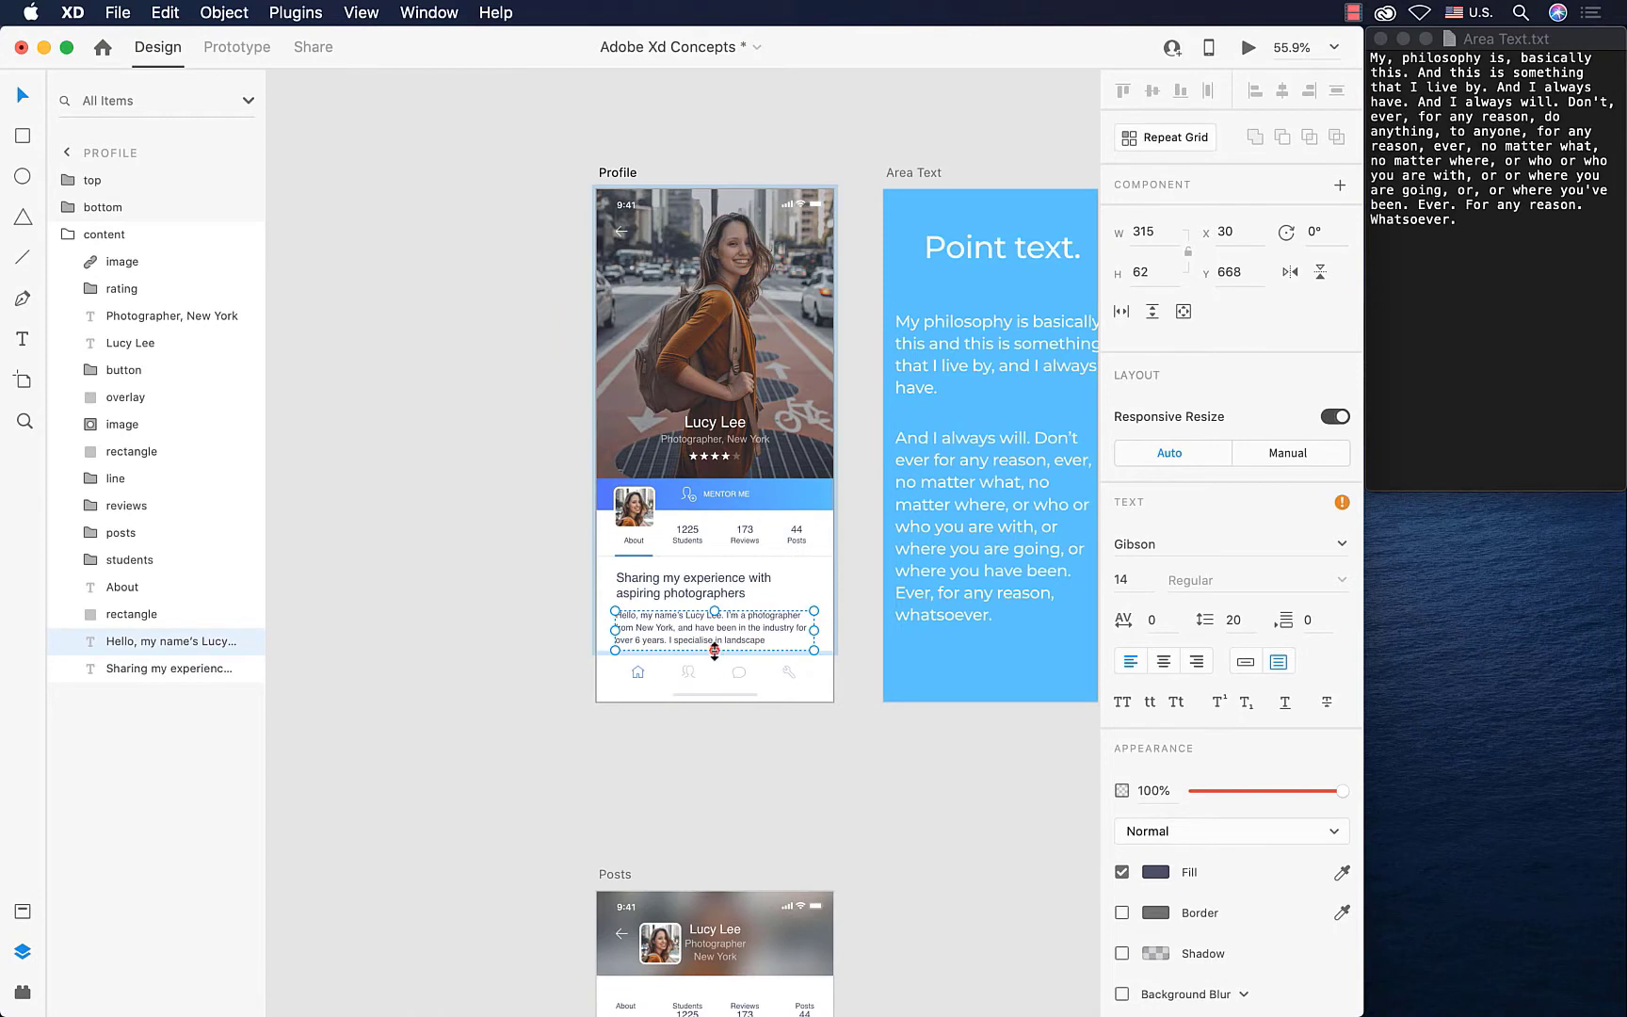
left_click_drag(714, 650, 800, 740)
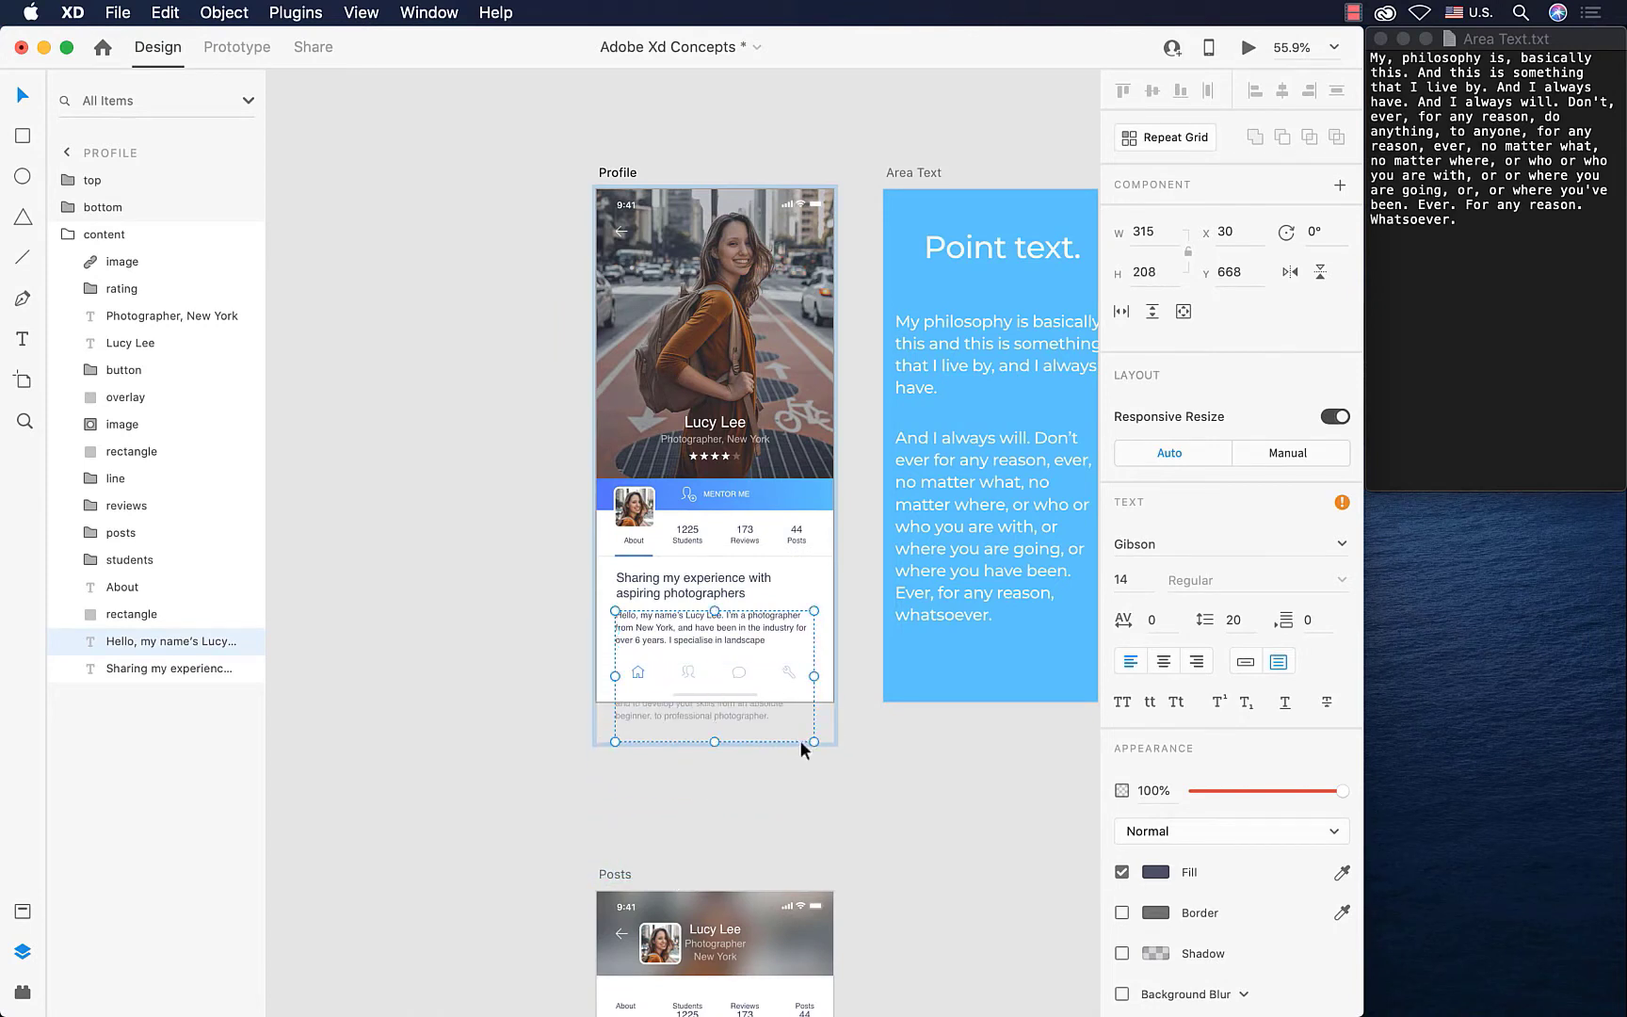
- Extend the Profile artboard's lower edge to a height of about 927
left_click(611, 173)
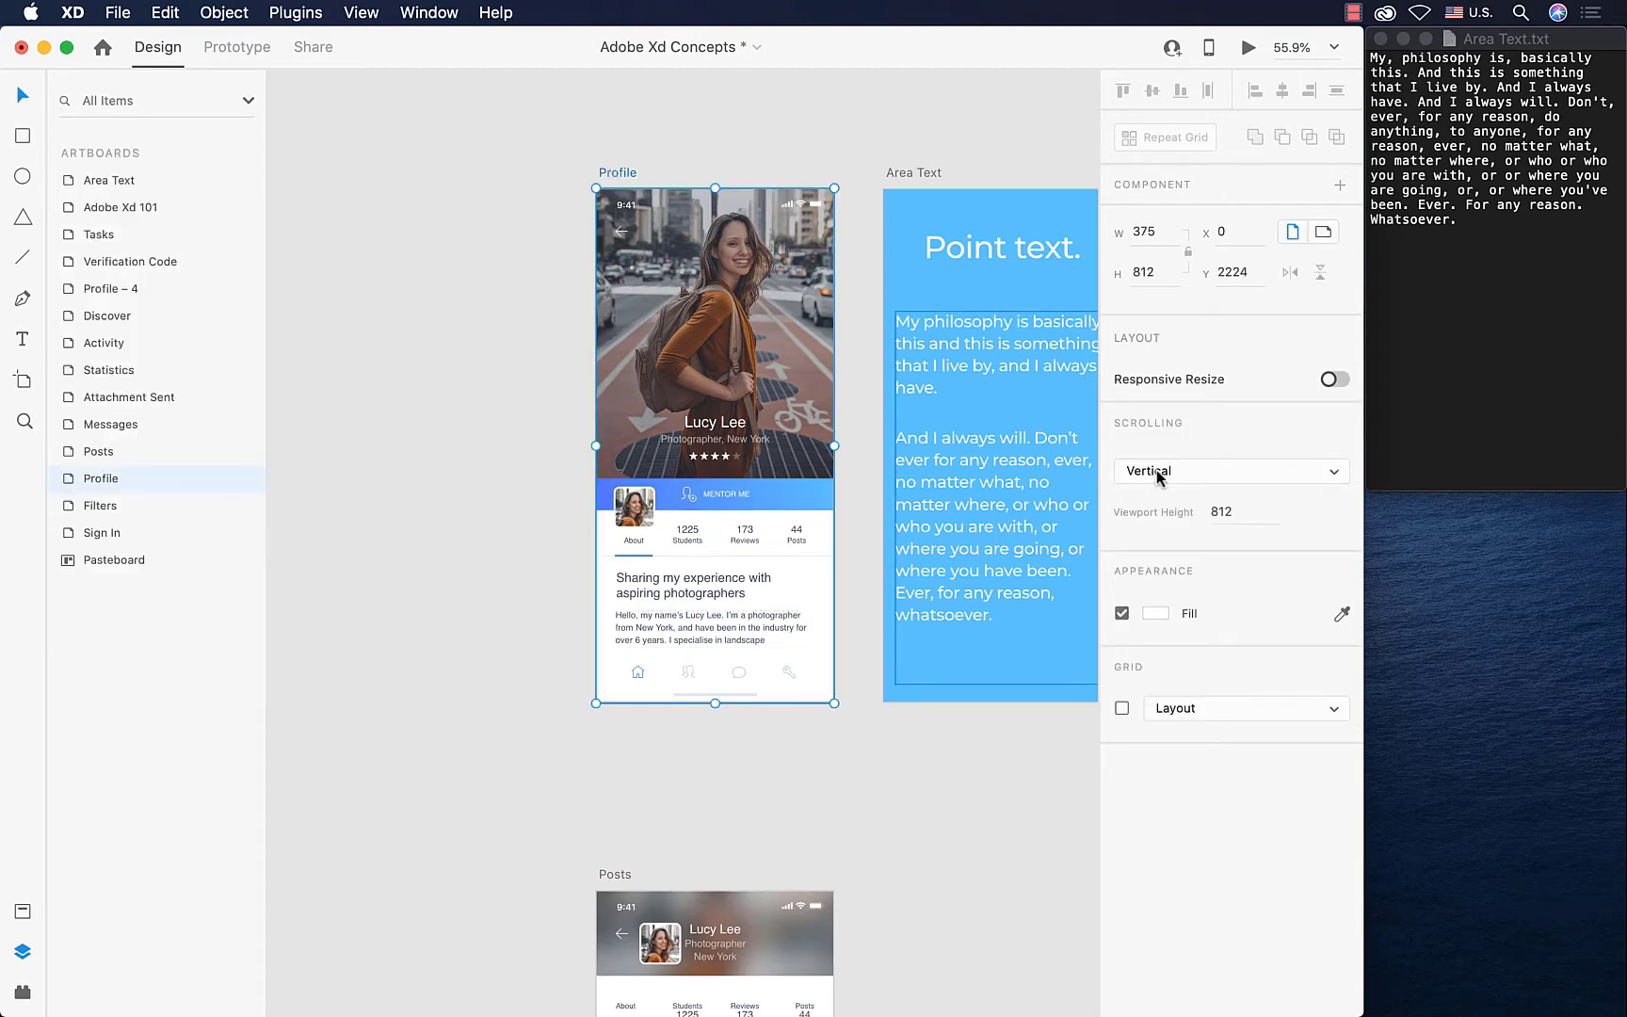
scroll(782, 618, "up", 5)
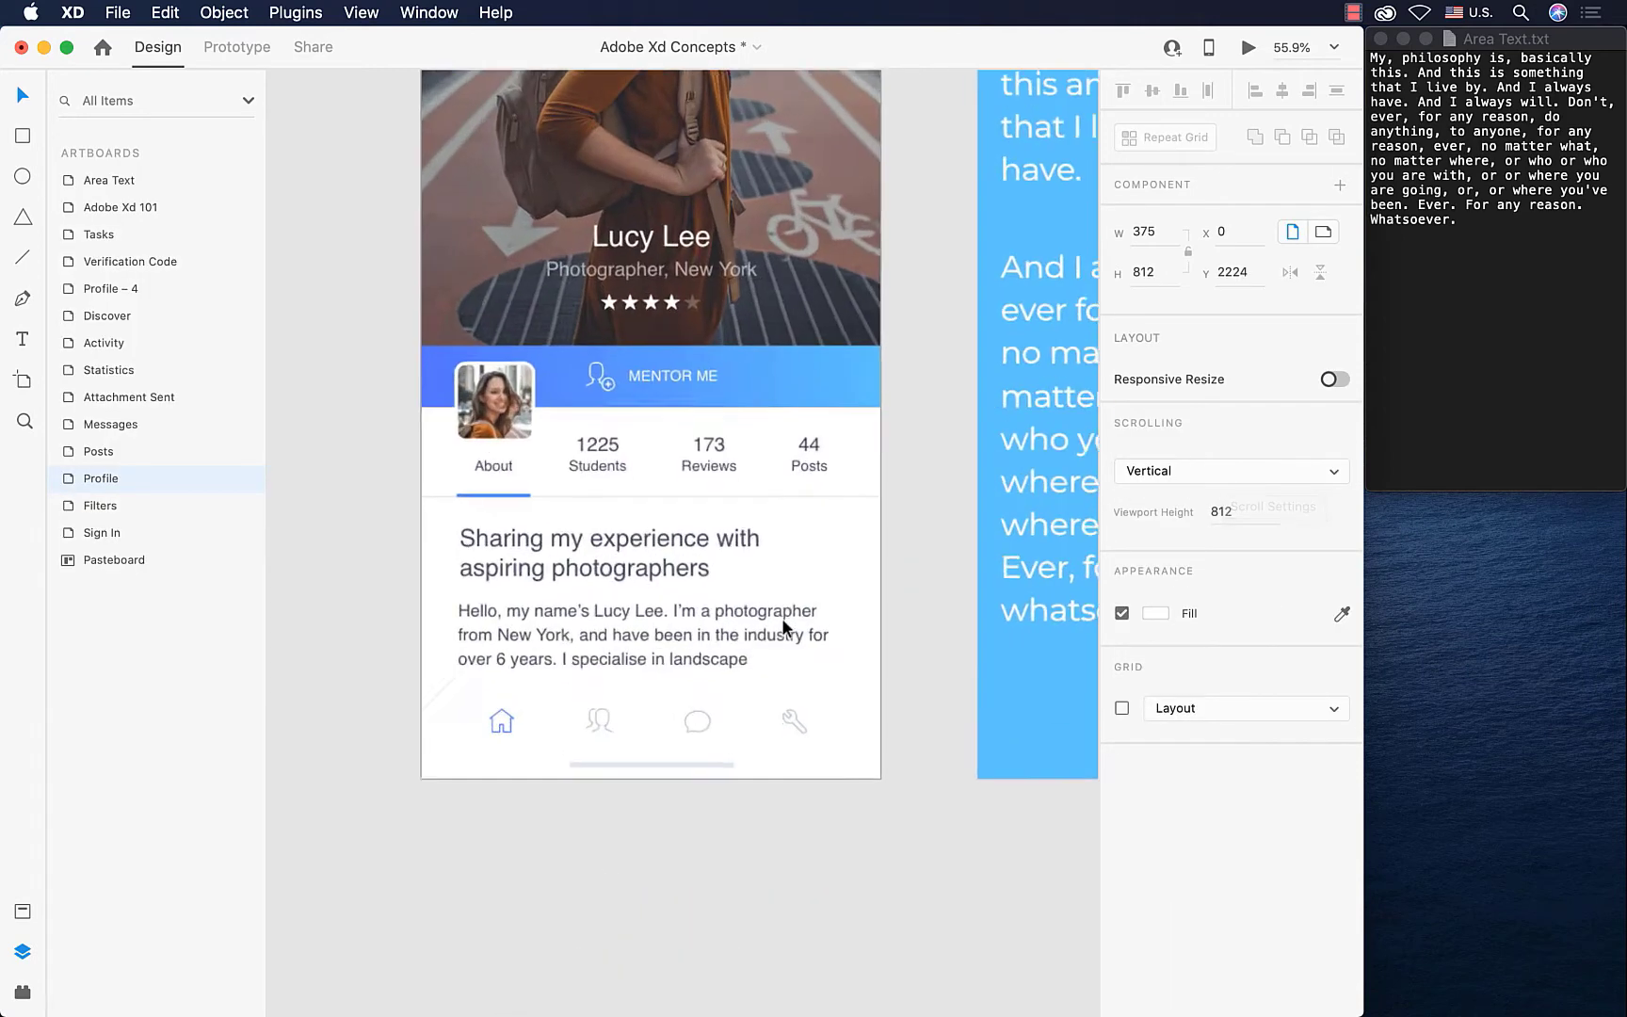
scroll(781, 618, "down", 3)
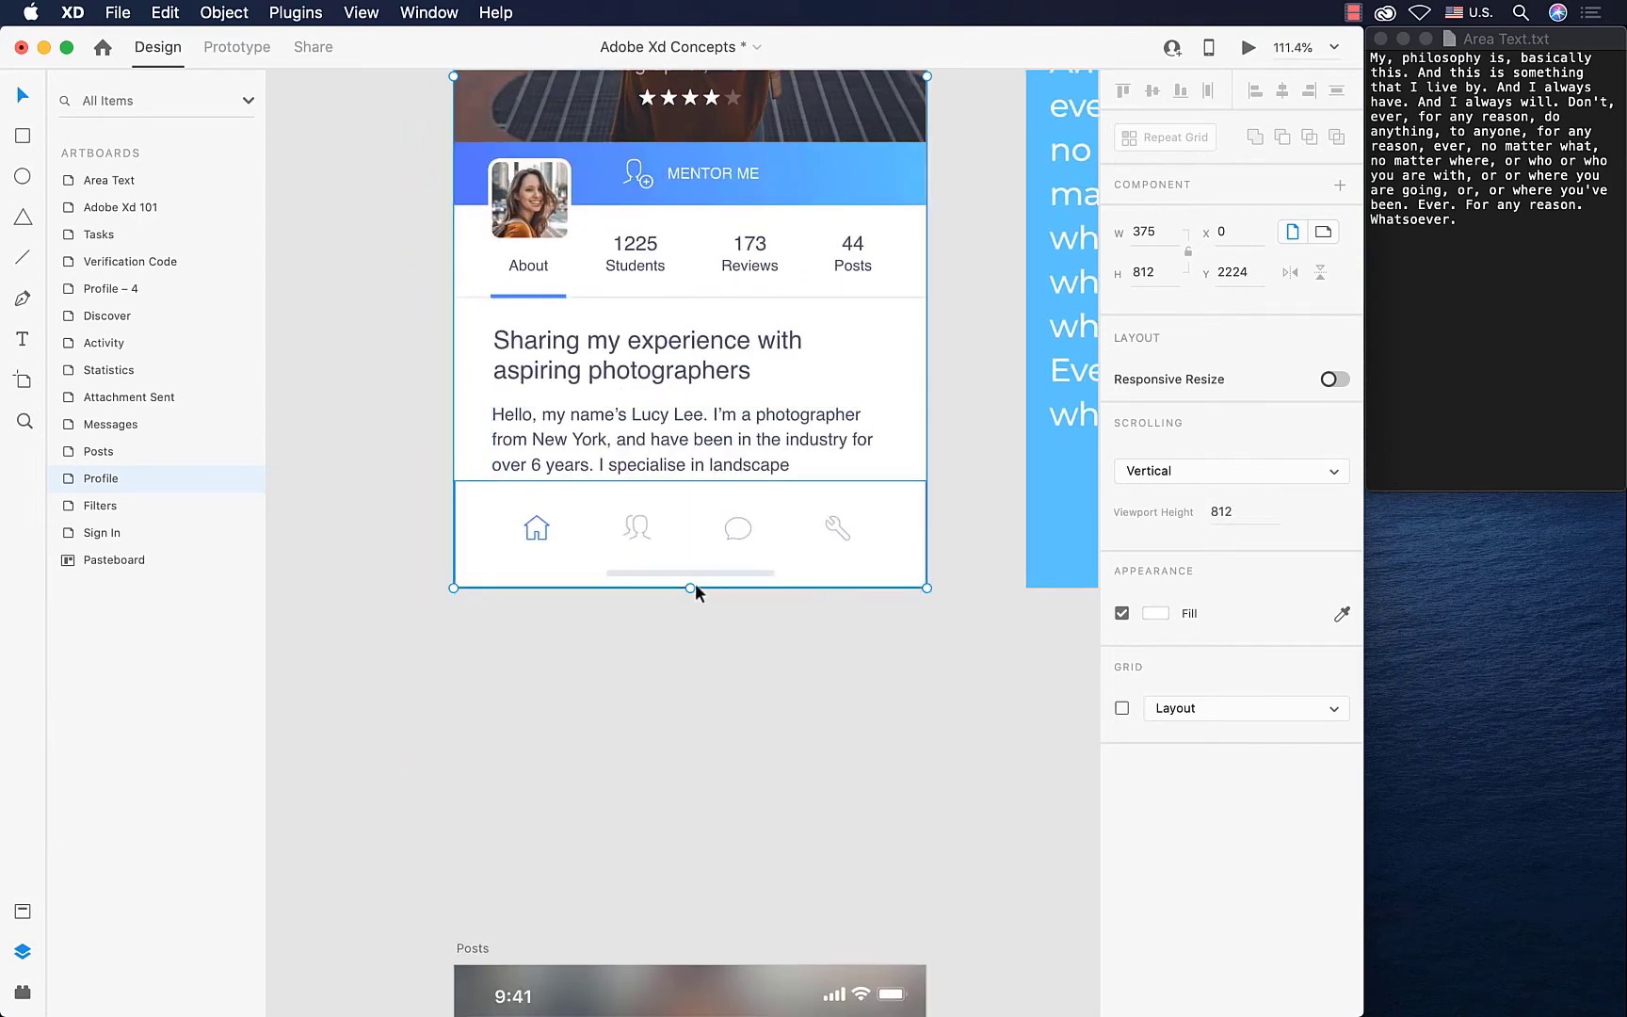
left_click_drag(688, 588, 735, 732)
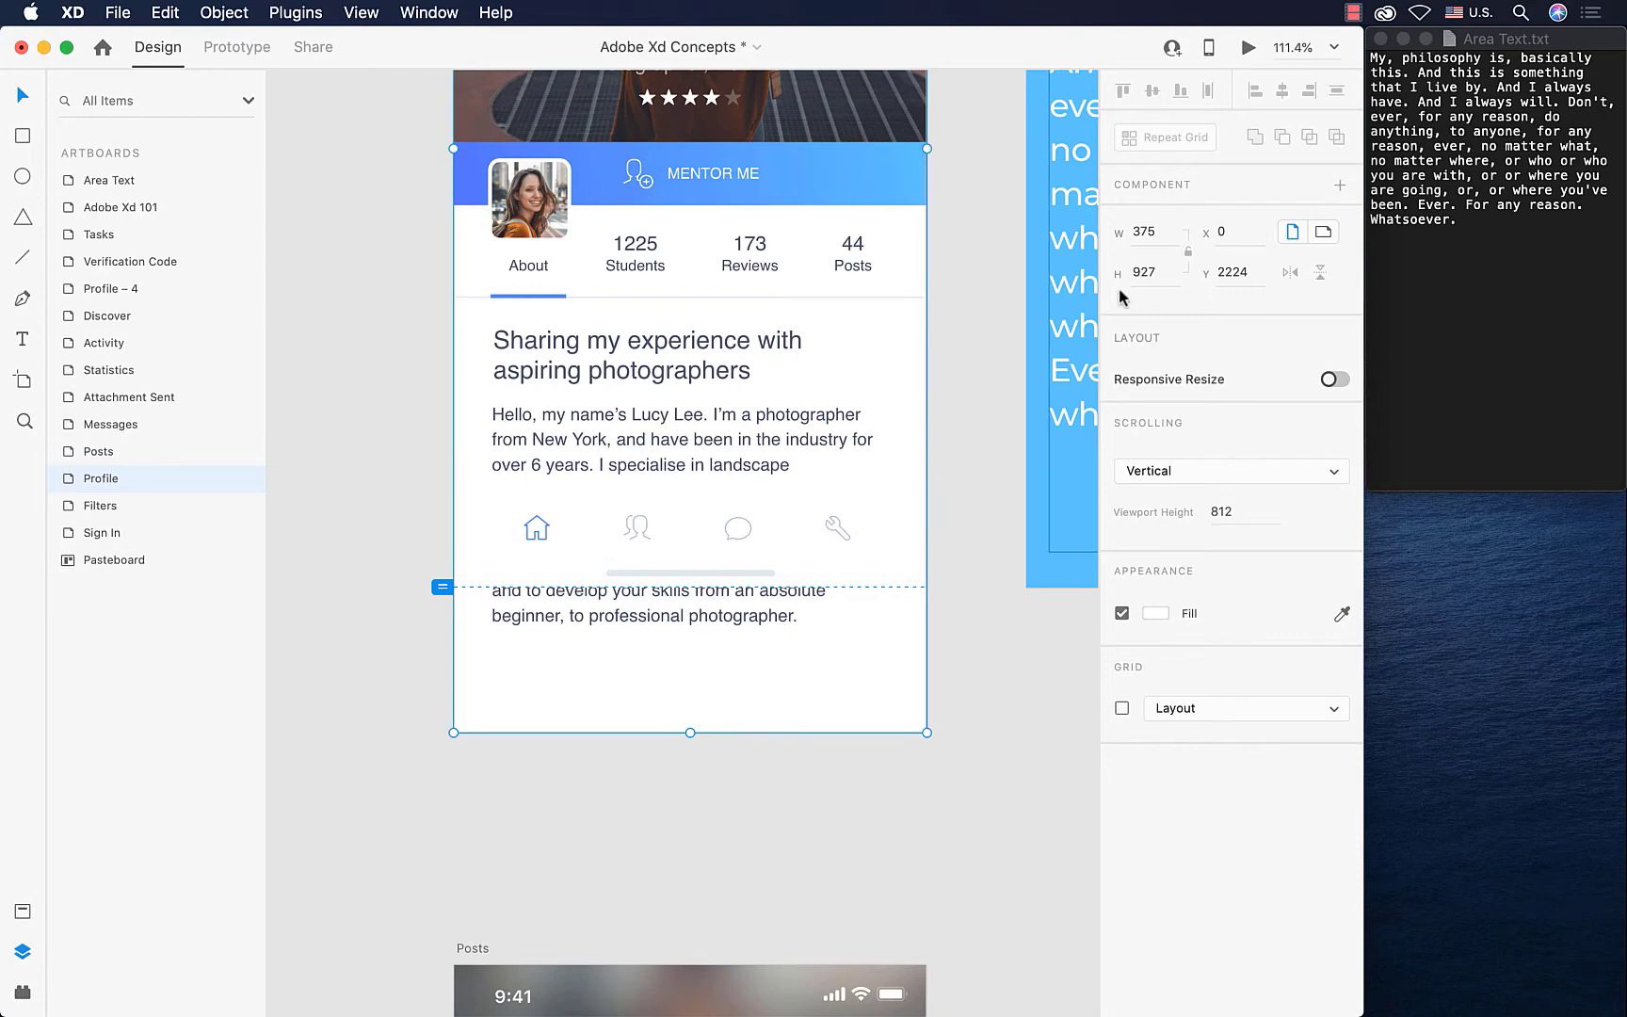
- Preview the Profile artboard, check how its content scrolls with the navigation bar, and close the preview
left_click(1250, 47)
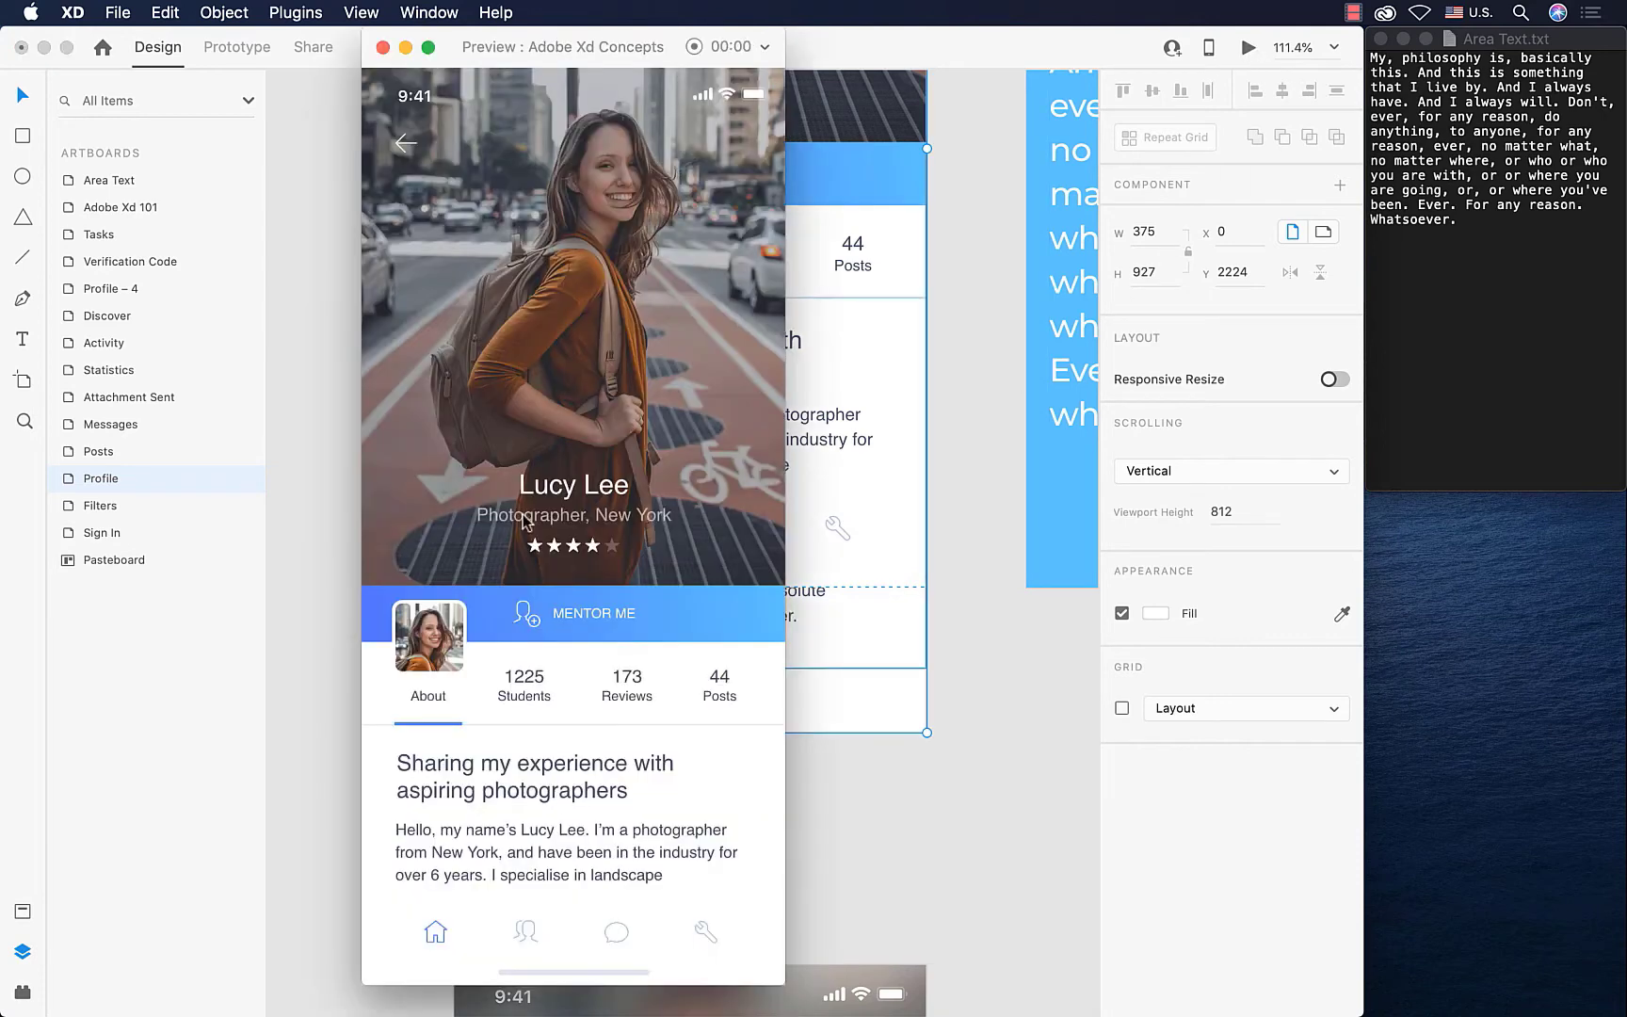
scroll(526, 527, "down", 3)
scroll(503, 231, "up", 1)
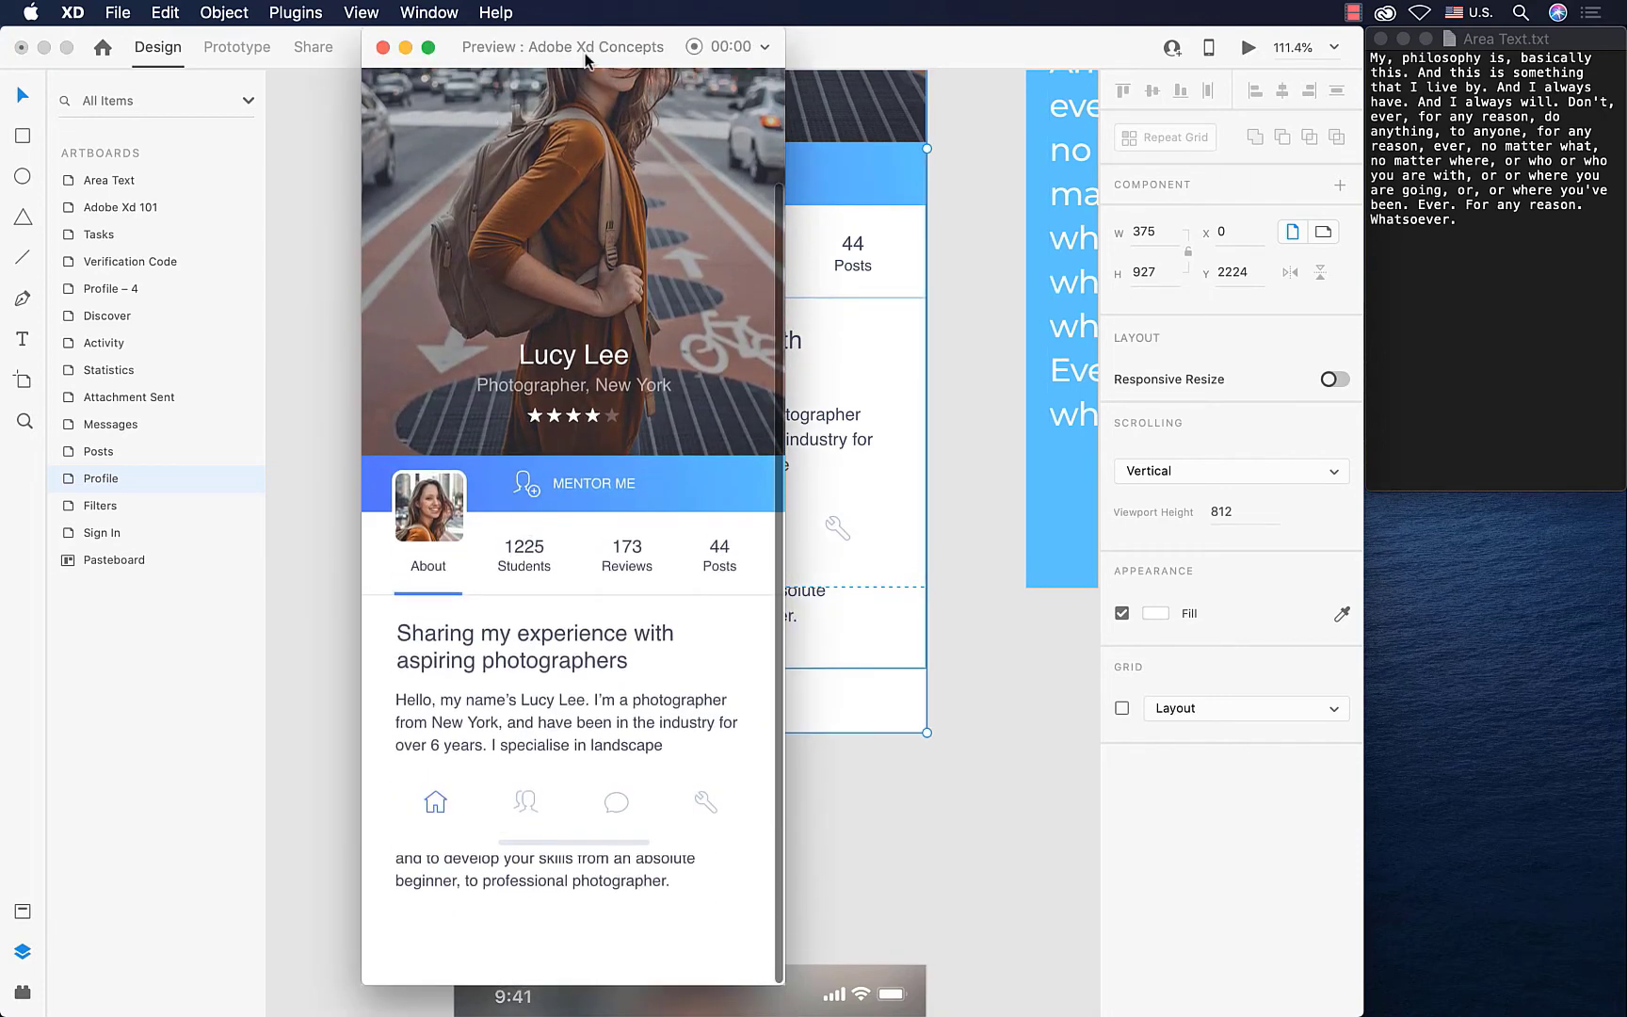
left_click_drag(585, 60, 243, 26)
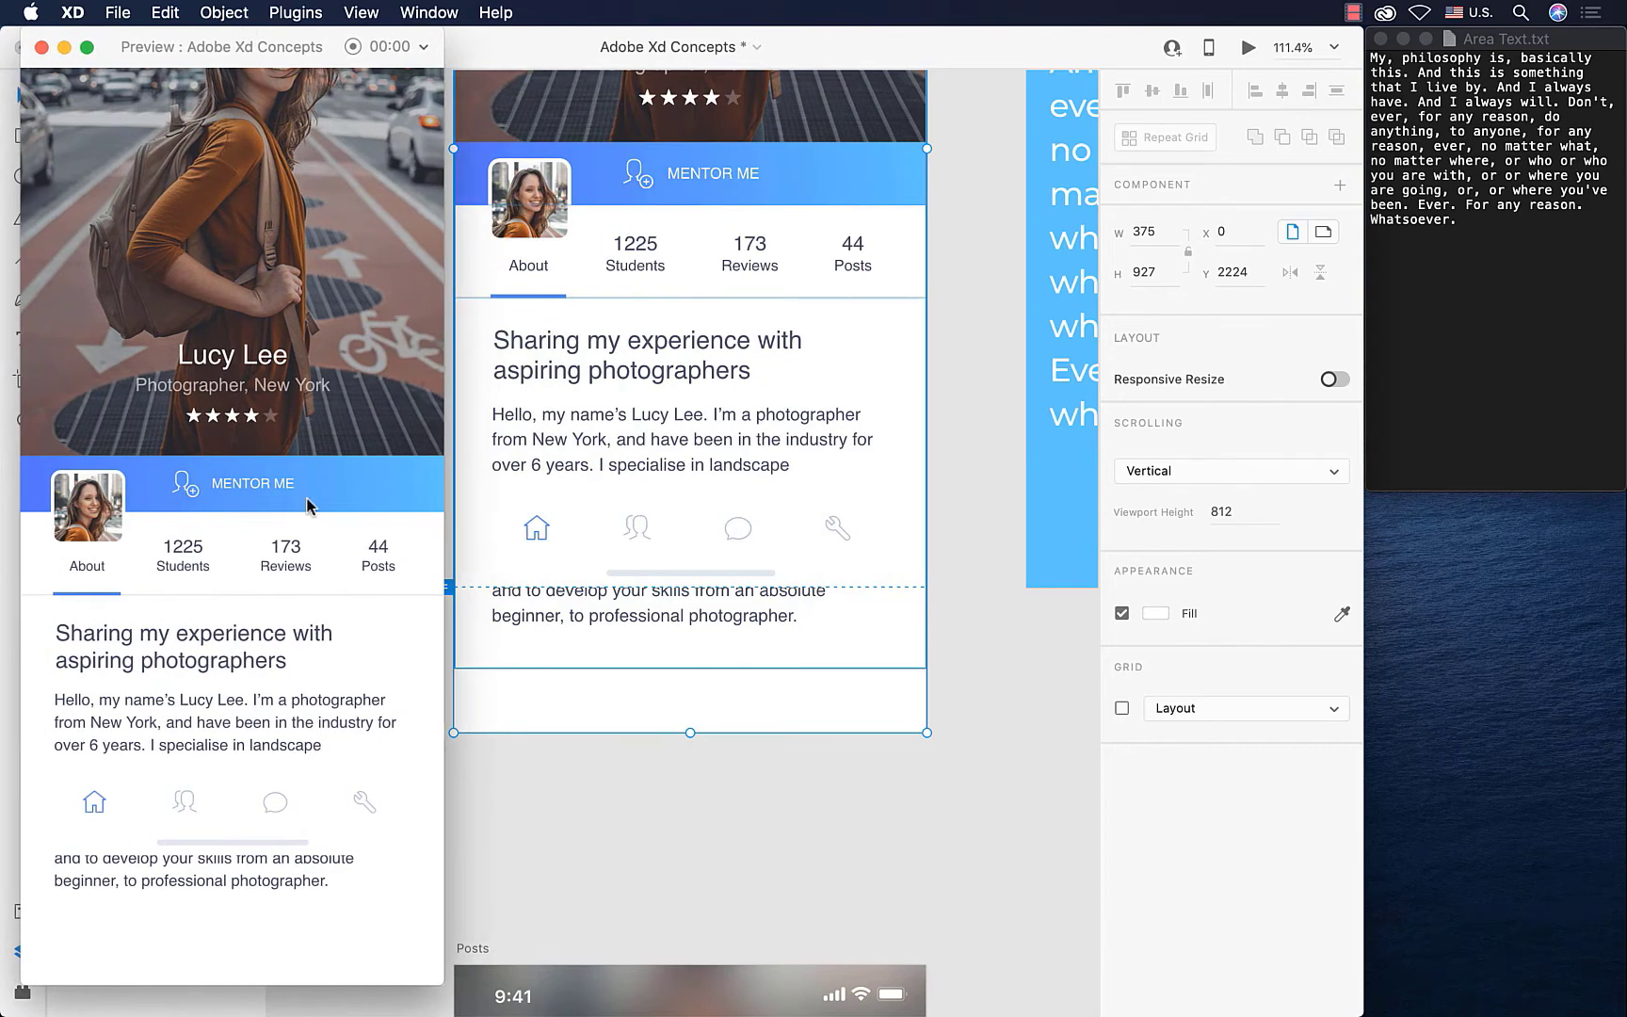
scroll(307, 506, "up", 3)
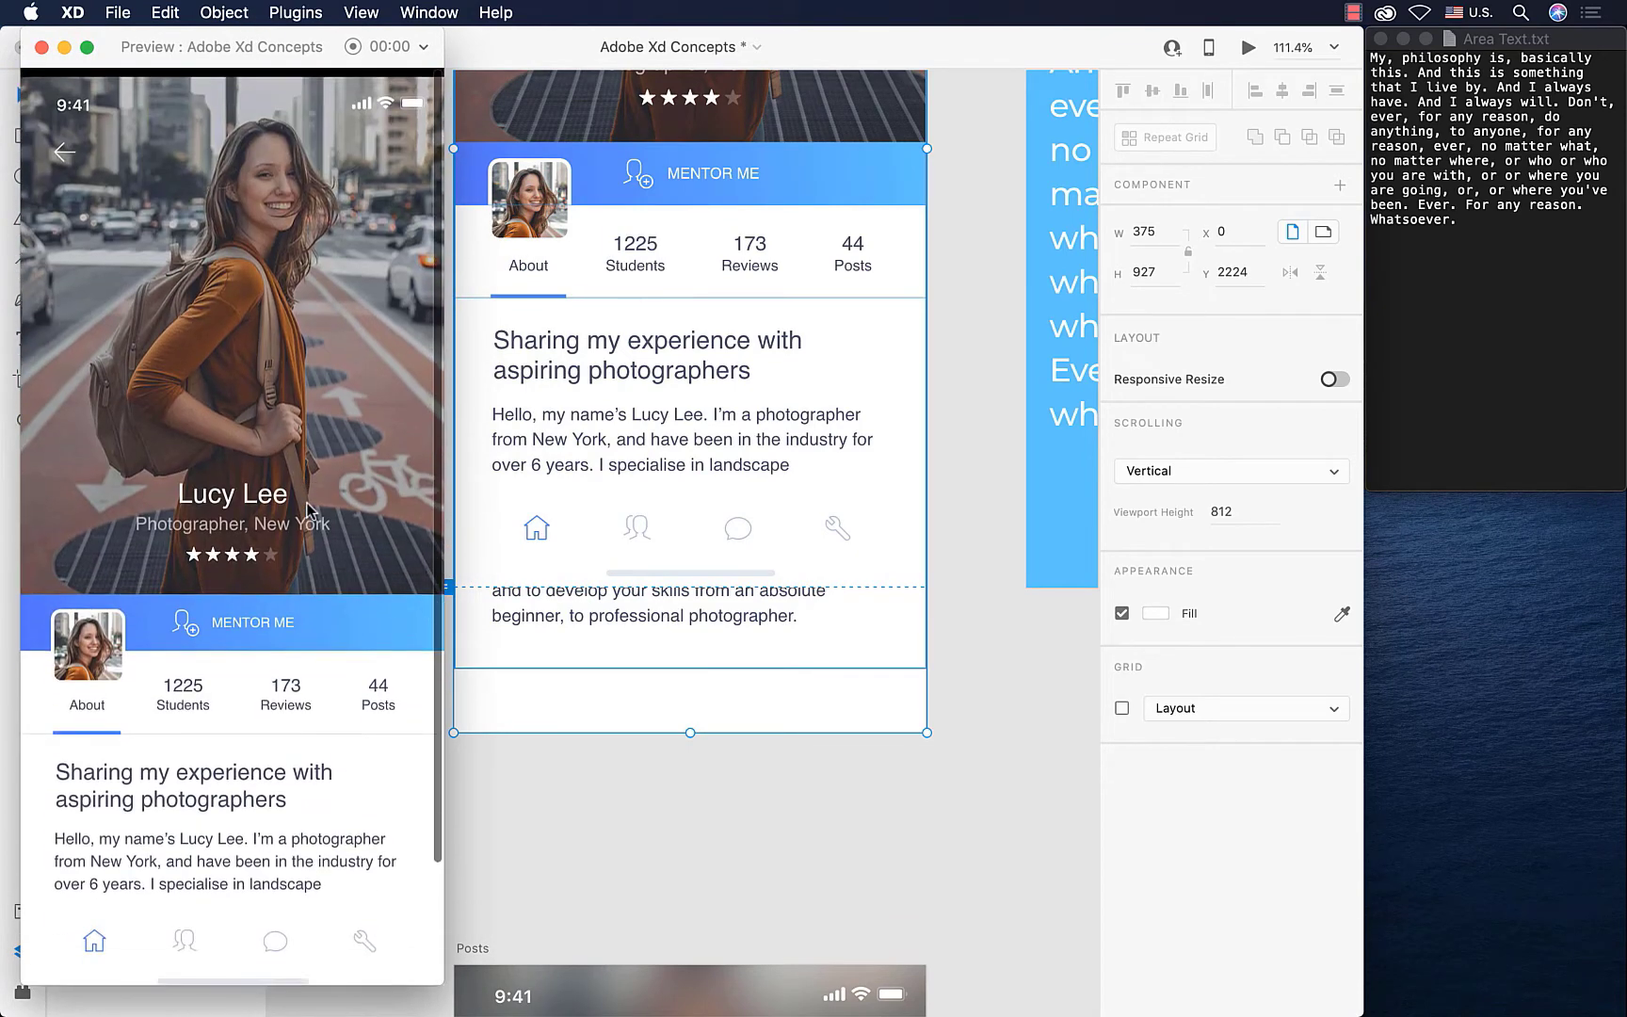
scroll(307, 508, "down", 3)
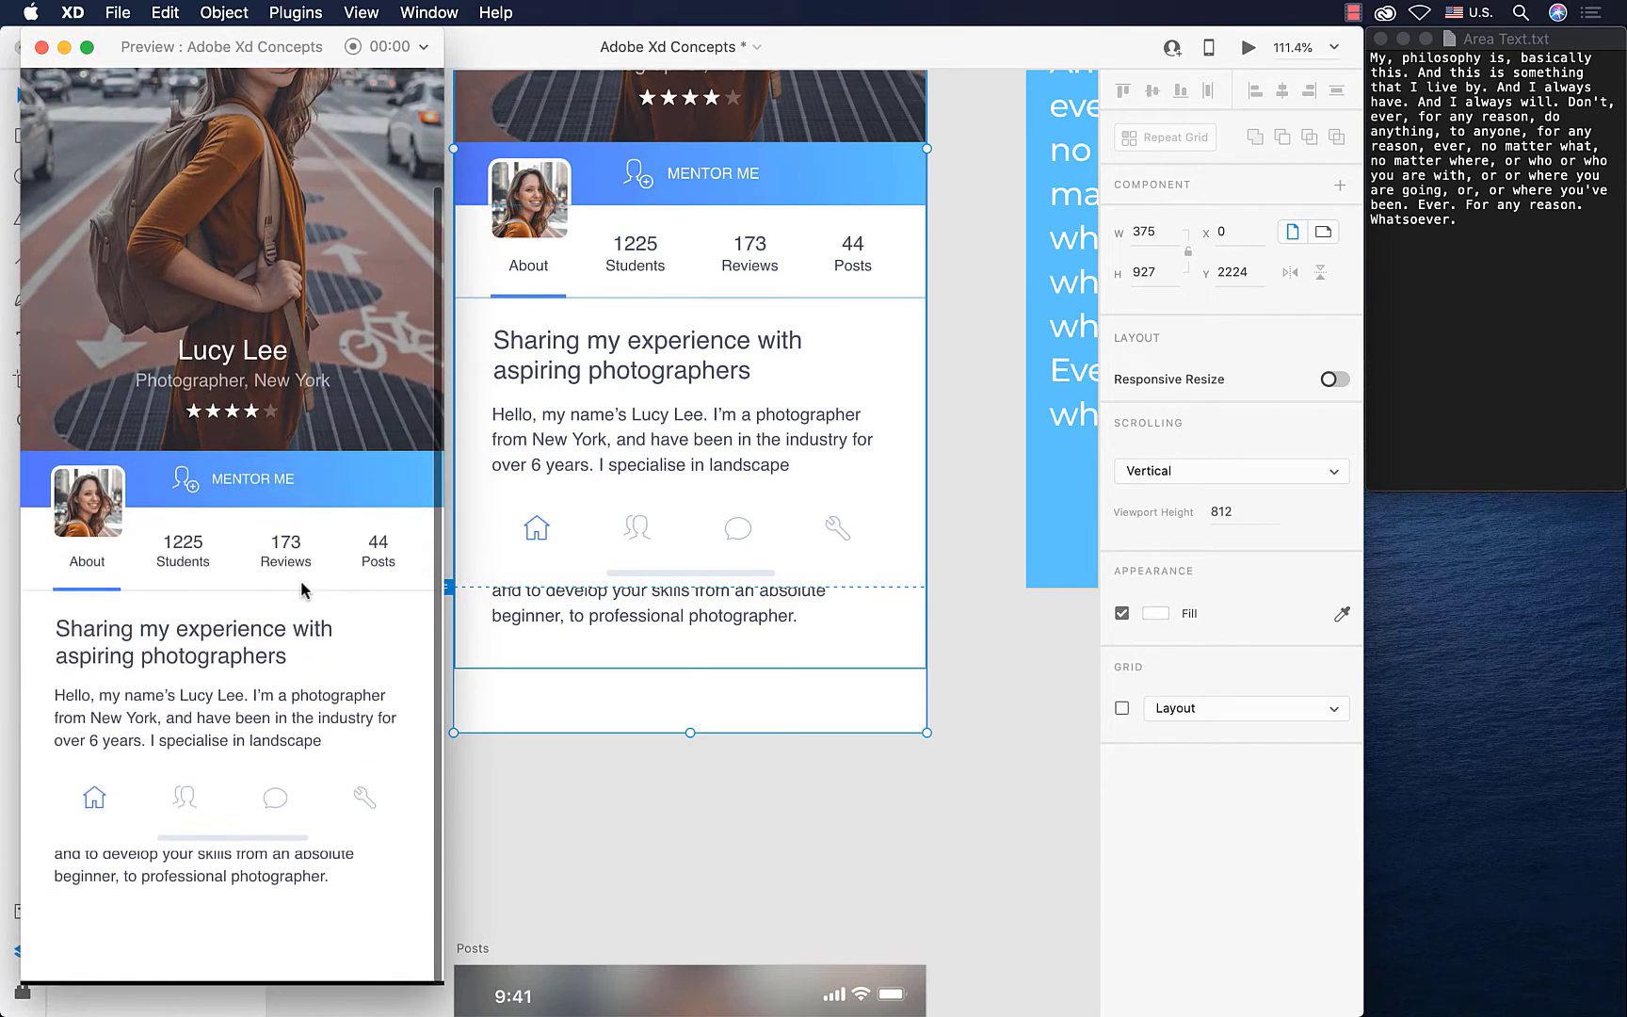
left_click(808, 537)
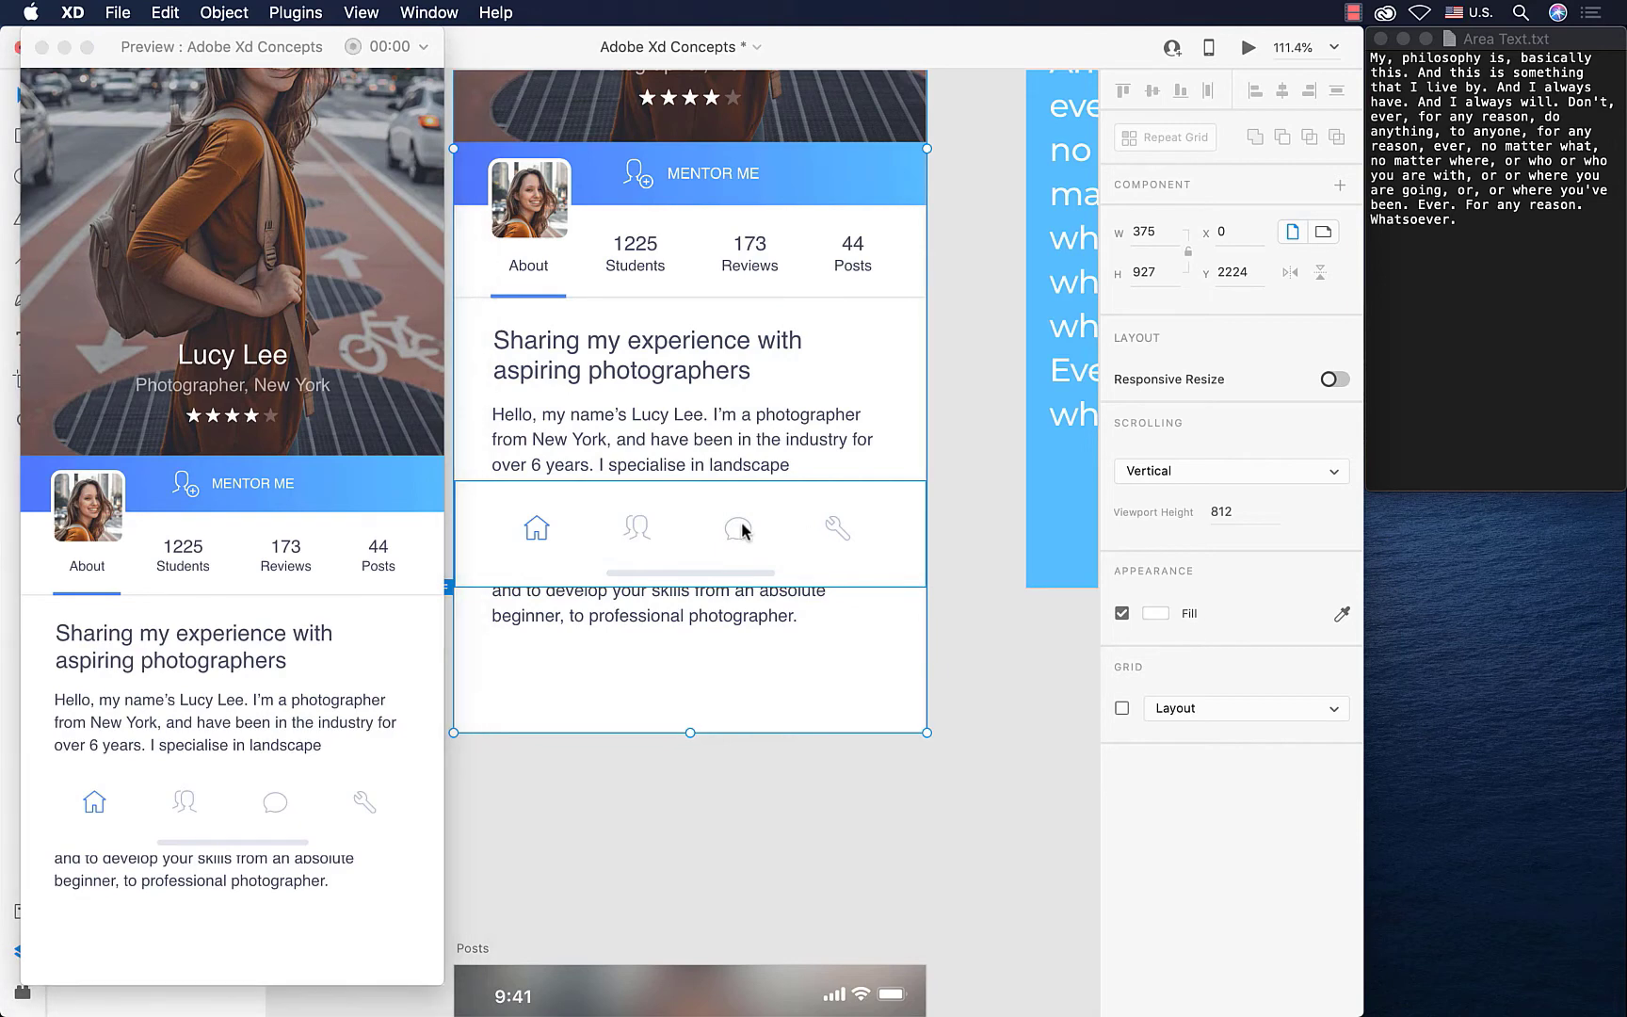
scroll(241, 509, "up", 3)
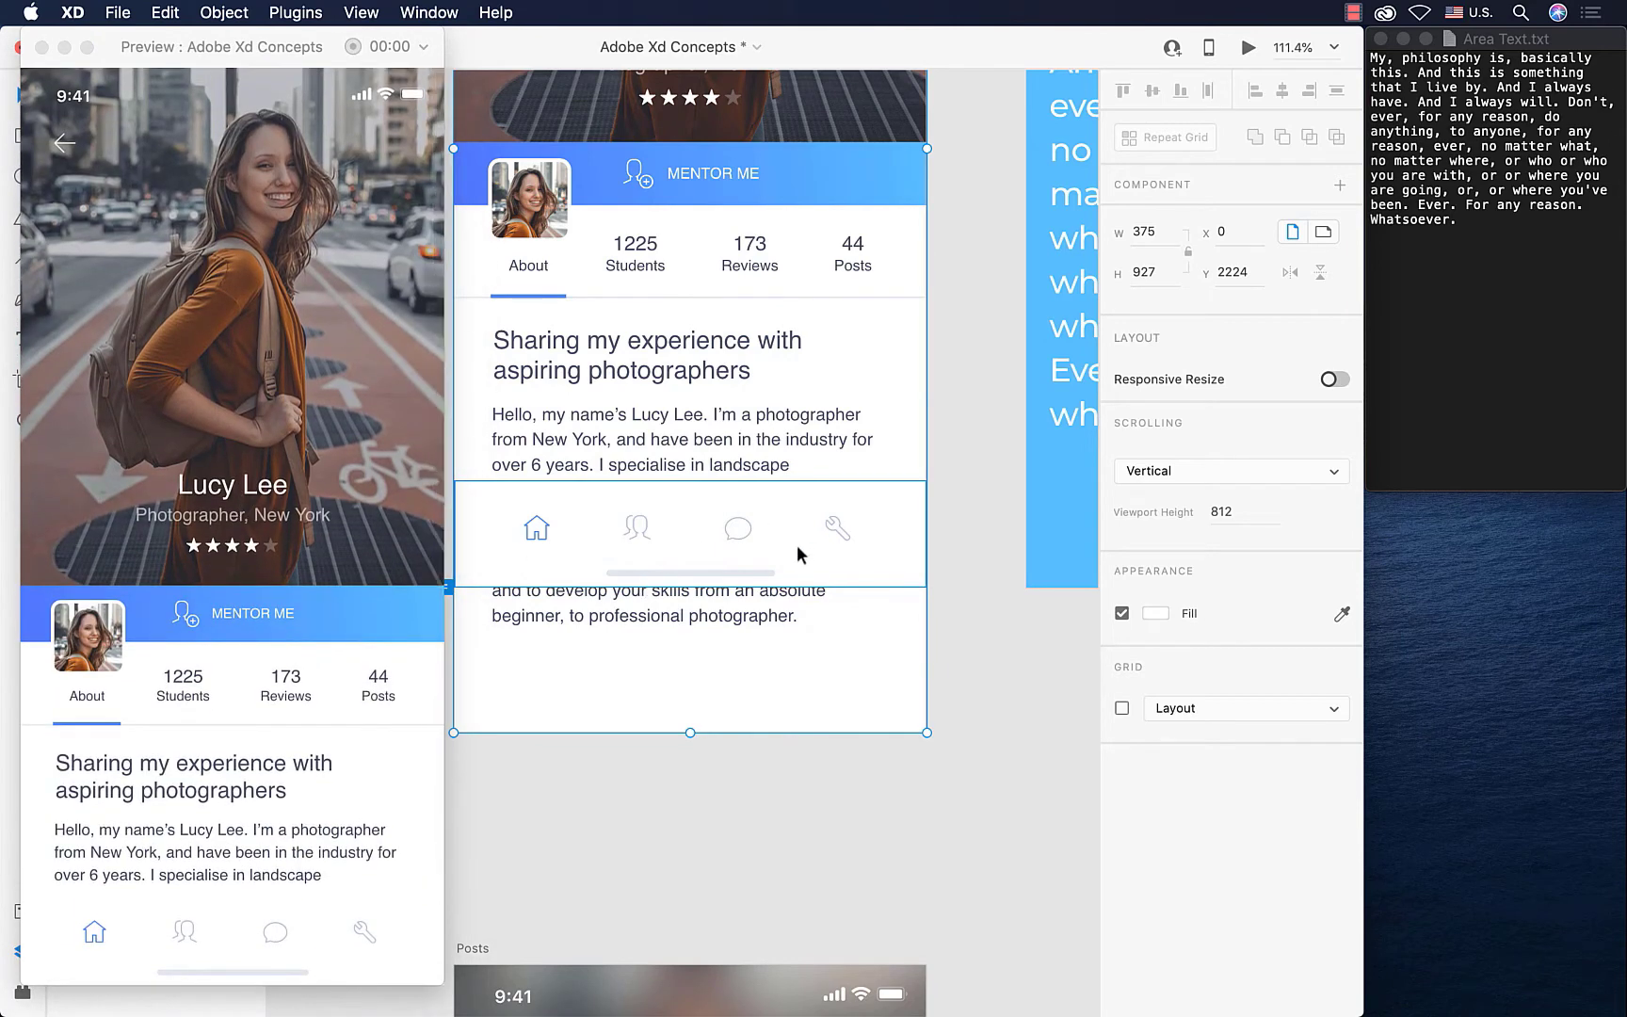
left_click(41, 47)
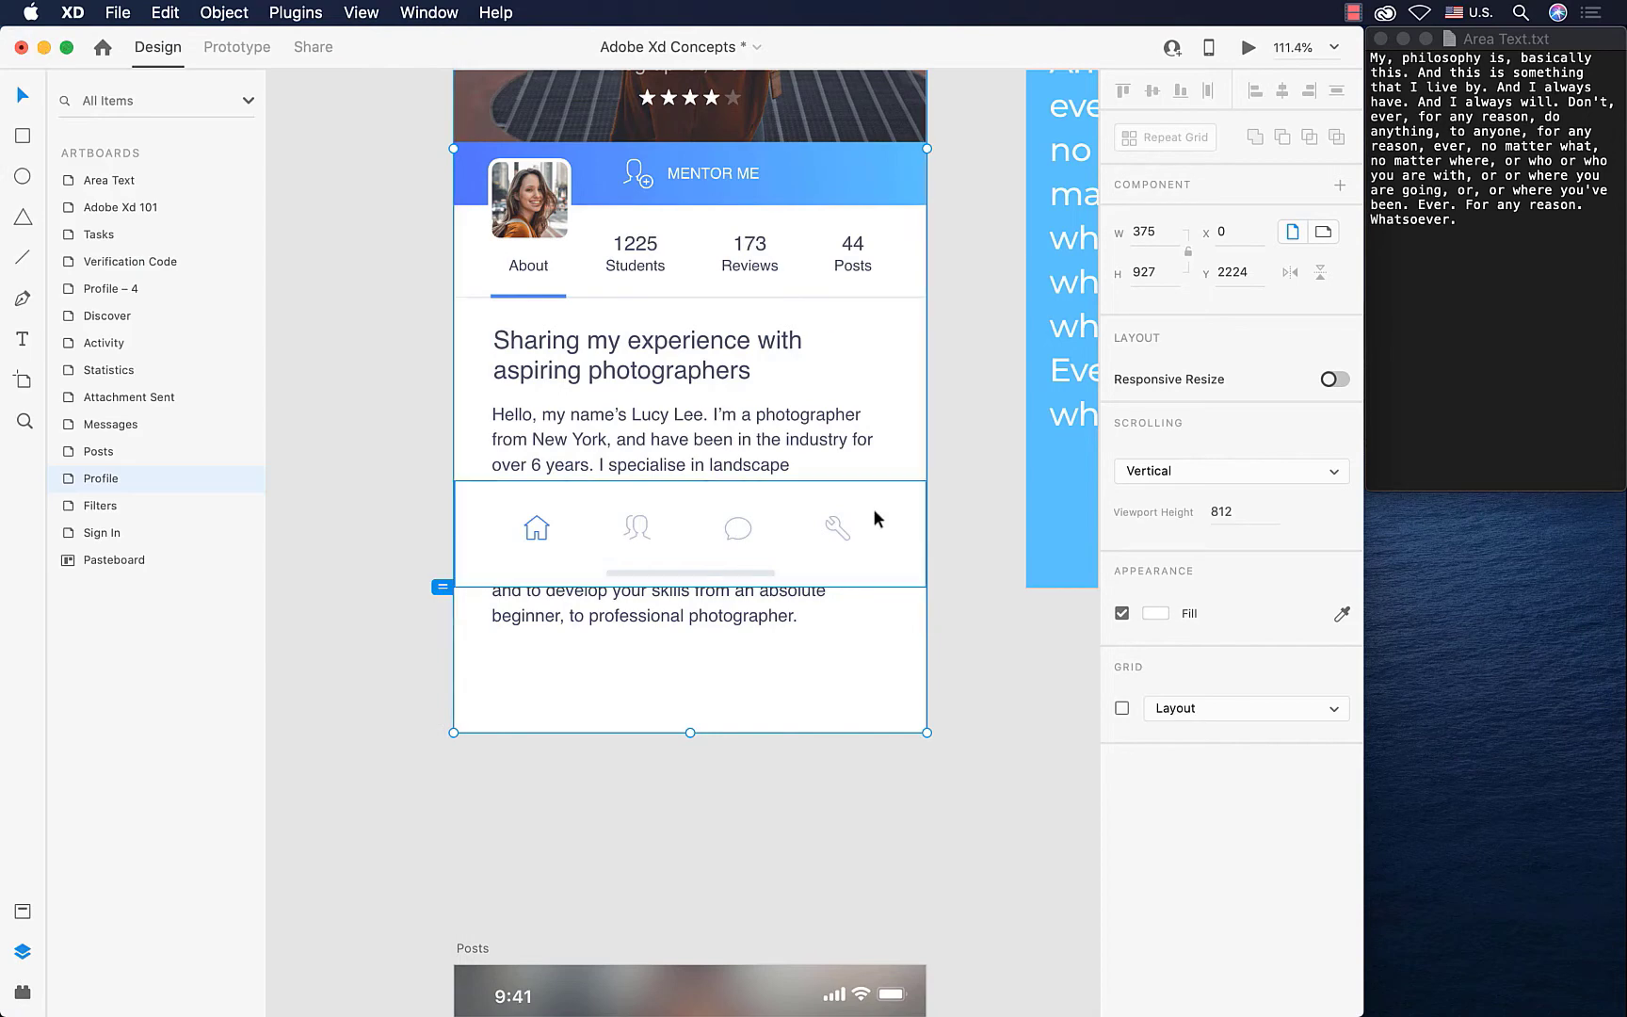
- Resize the Profile artboard to fit the full bio and move the bottom navigation group to the artboard's lower edge at Y 860
left_click_drag(711, 521, 694, 653)
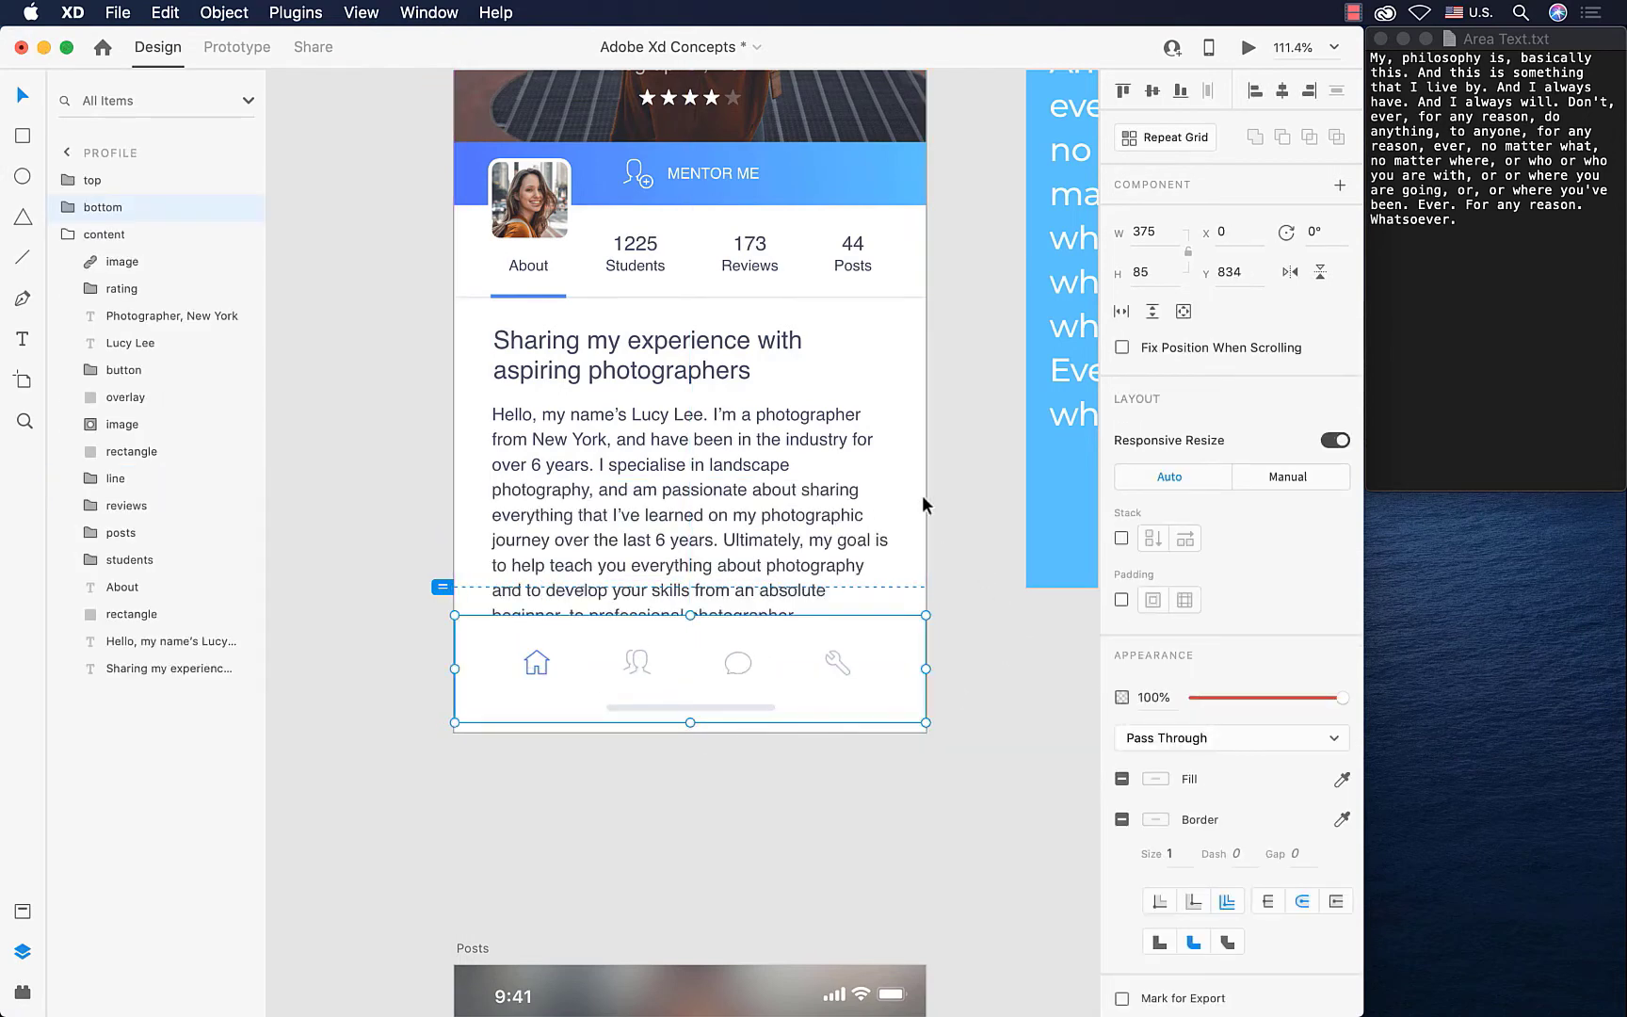
scroll(907, 377, "up", 10)
left_click(530, 81)
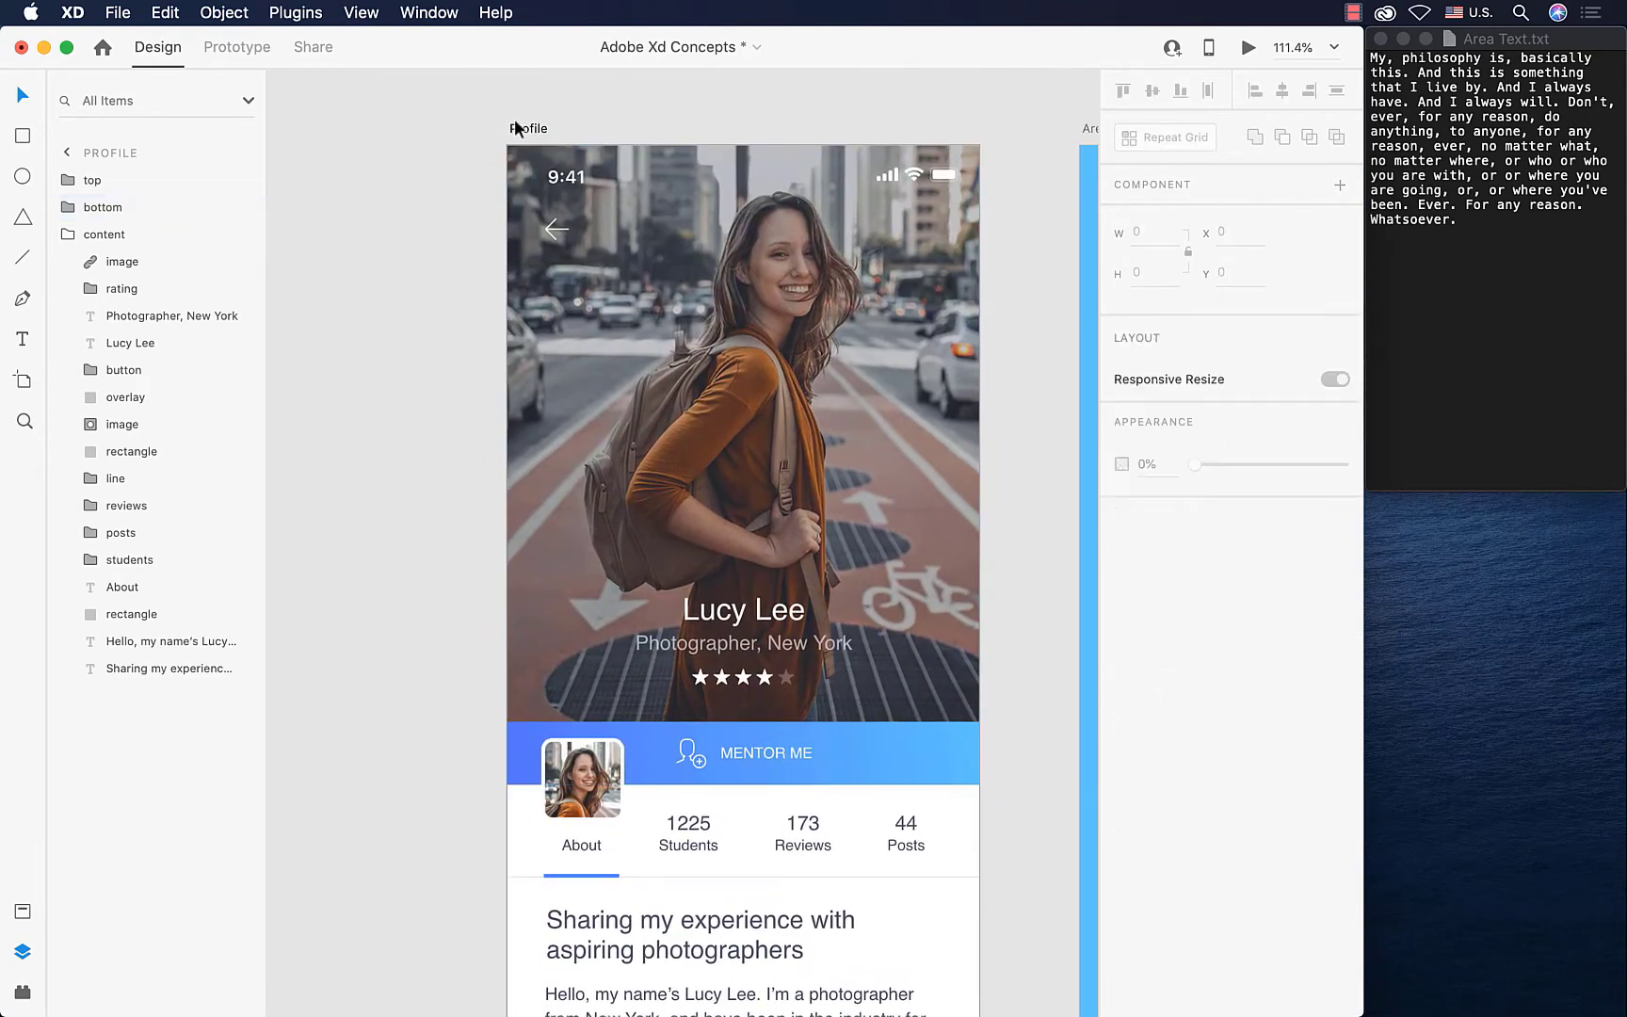
scroll(513, 118, "down", 1)
left_click(508, 104)
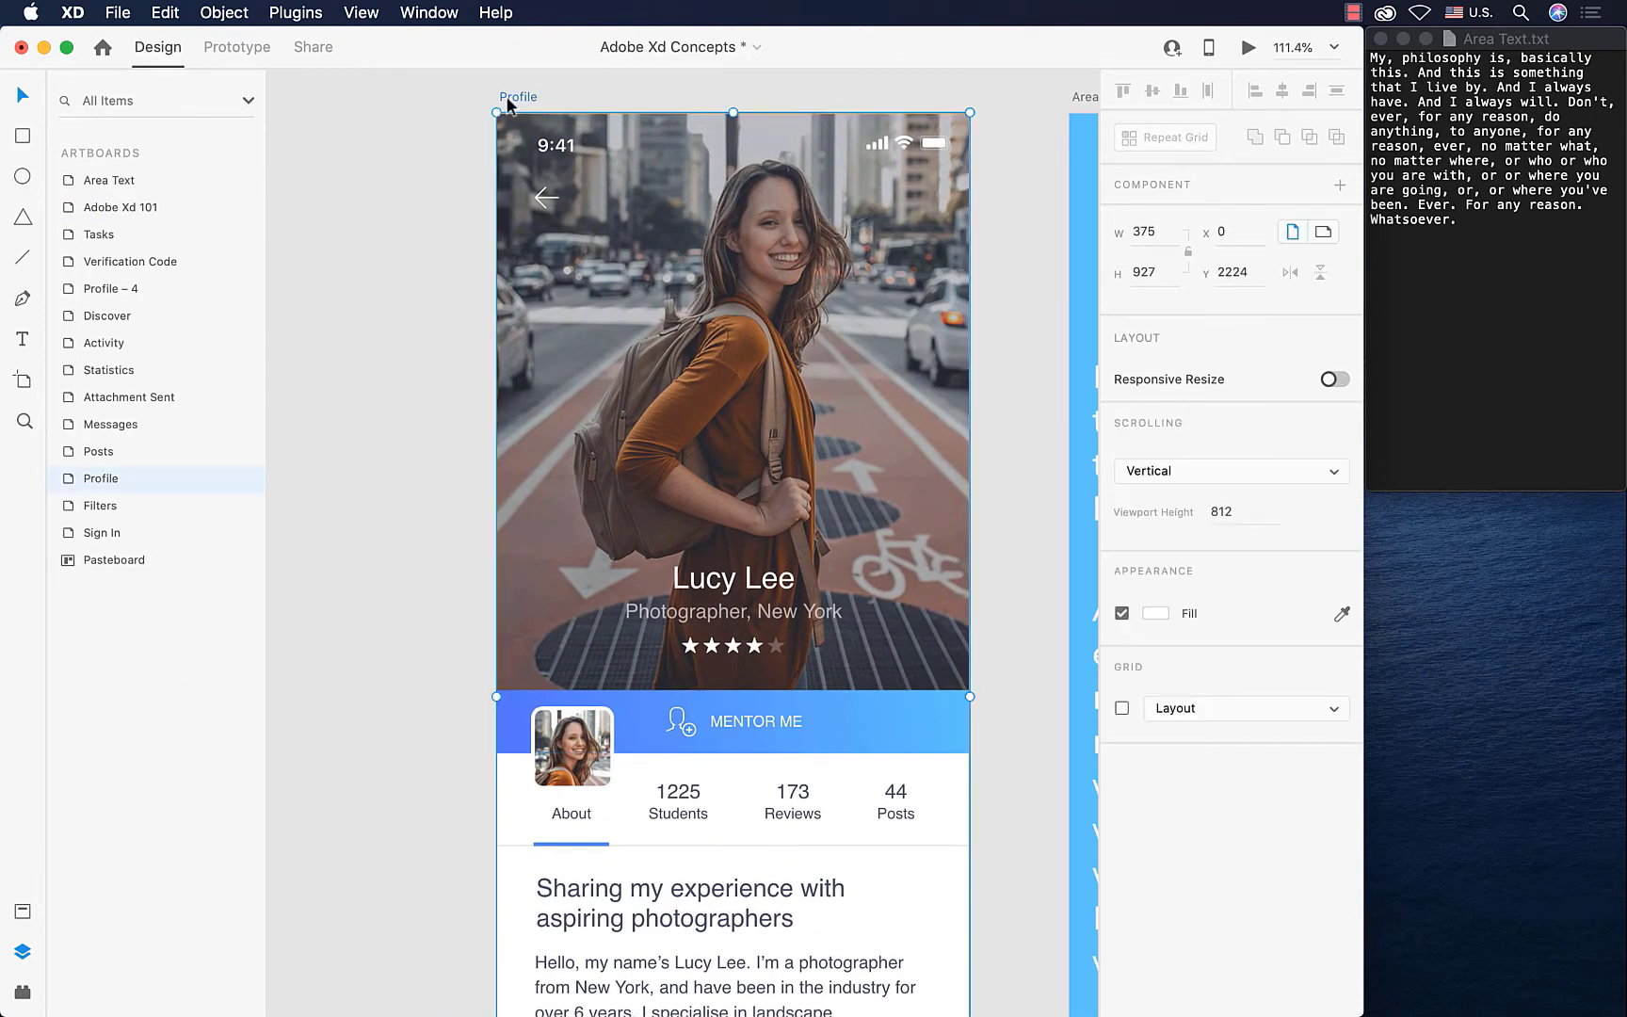
scroll(716, 614, "down", 12)
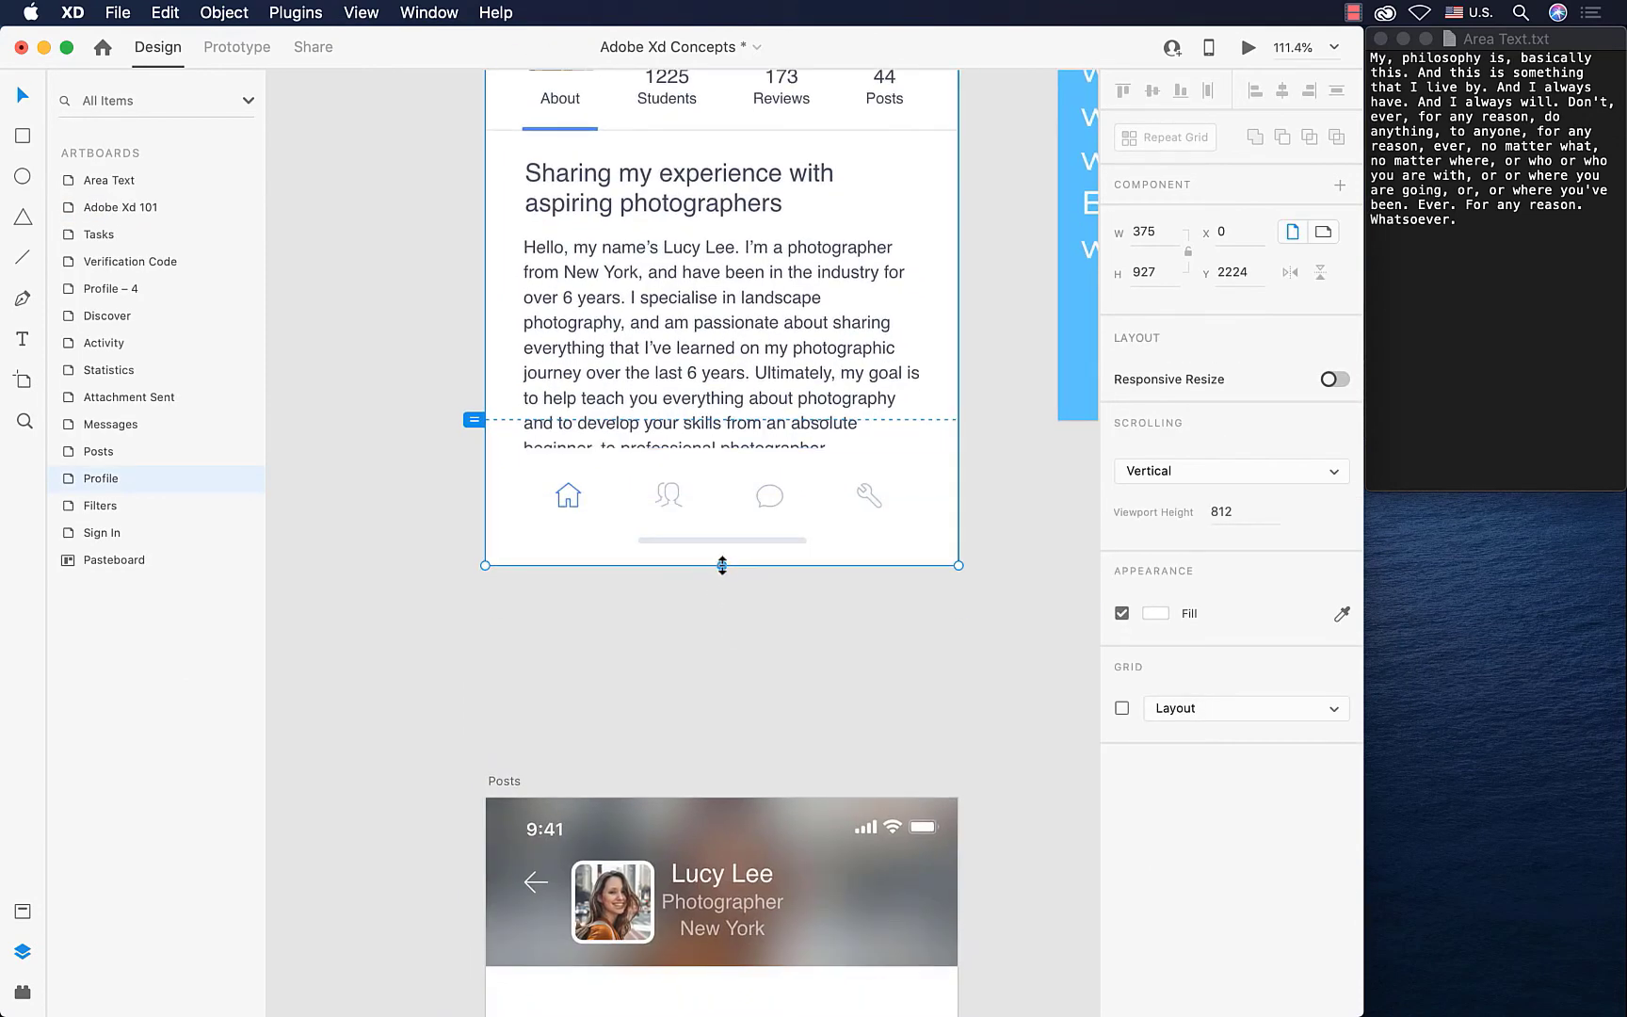
left_click_drag(722, 565, 726, 643)
left_click(743, 575)
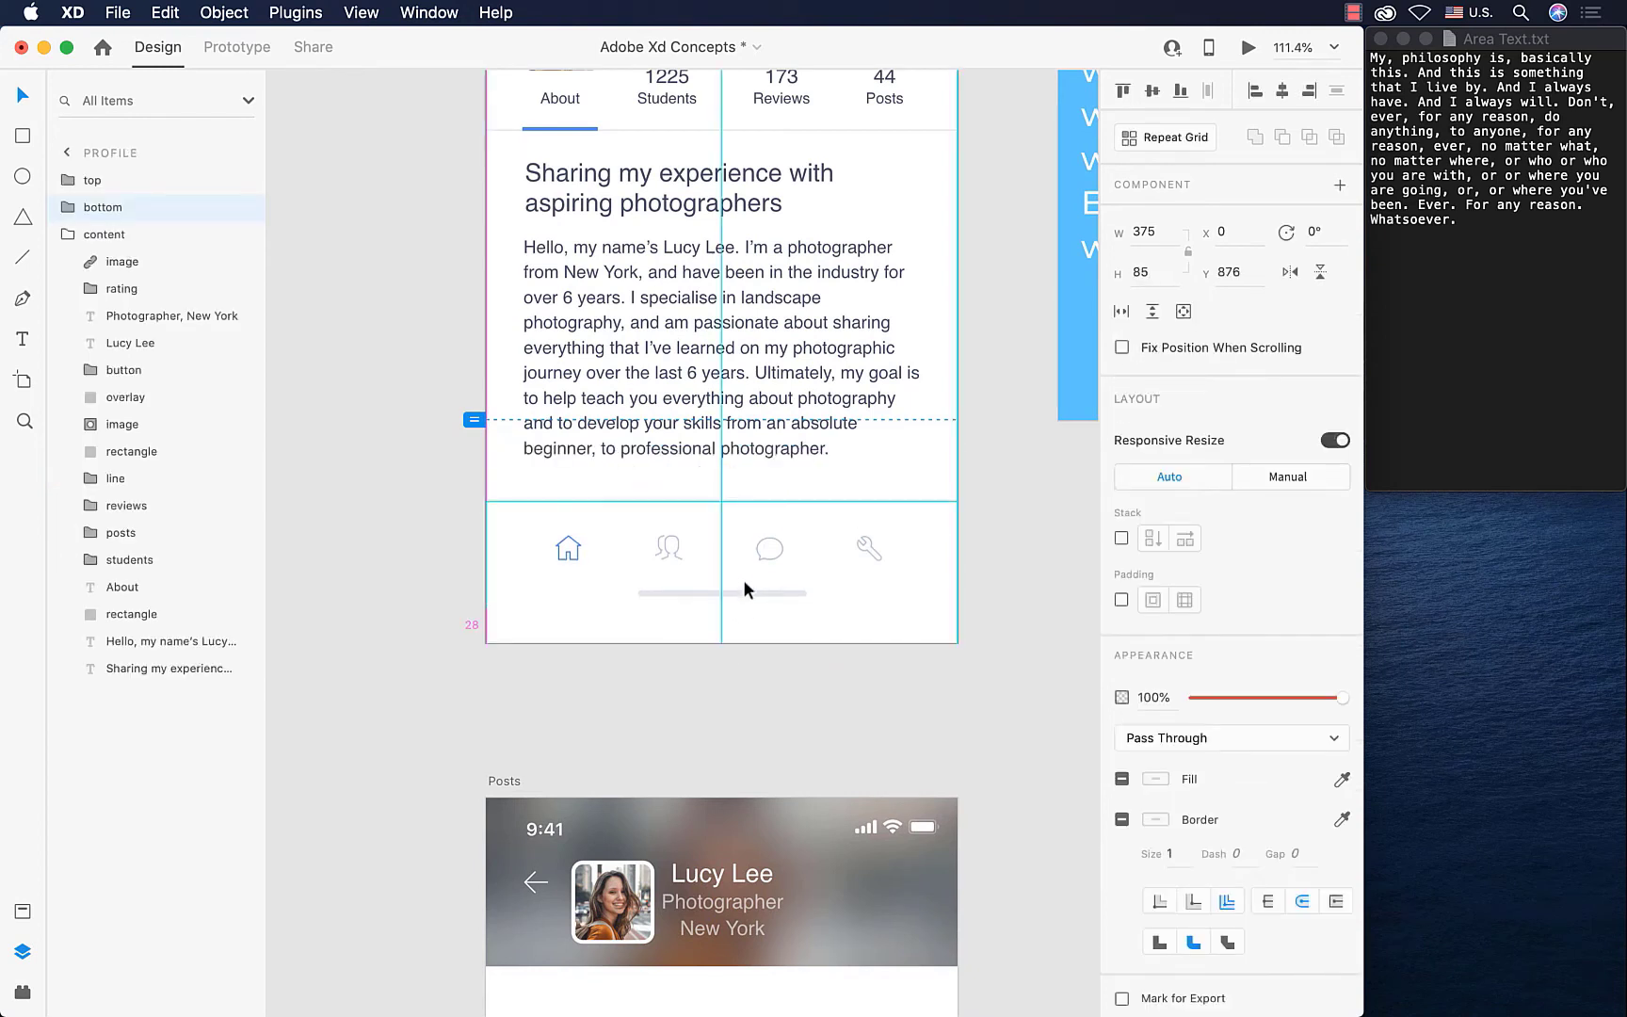
left_click_drag(744, 581, 744, 575)
double_click(724, 623)
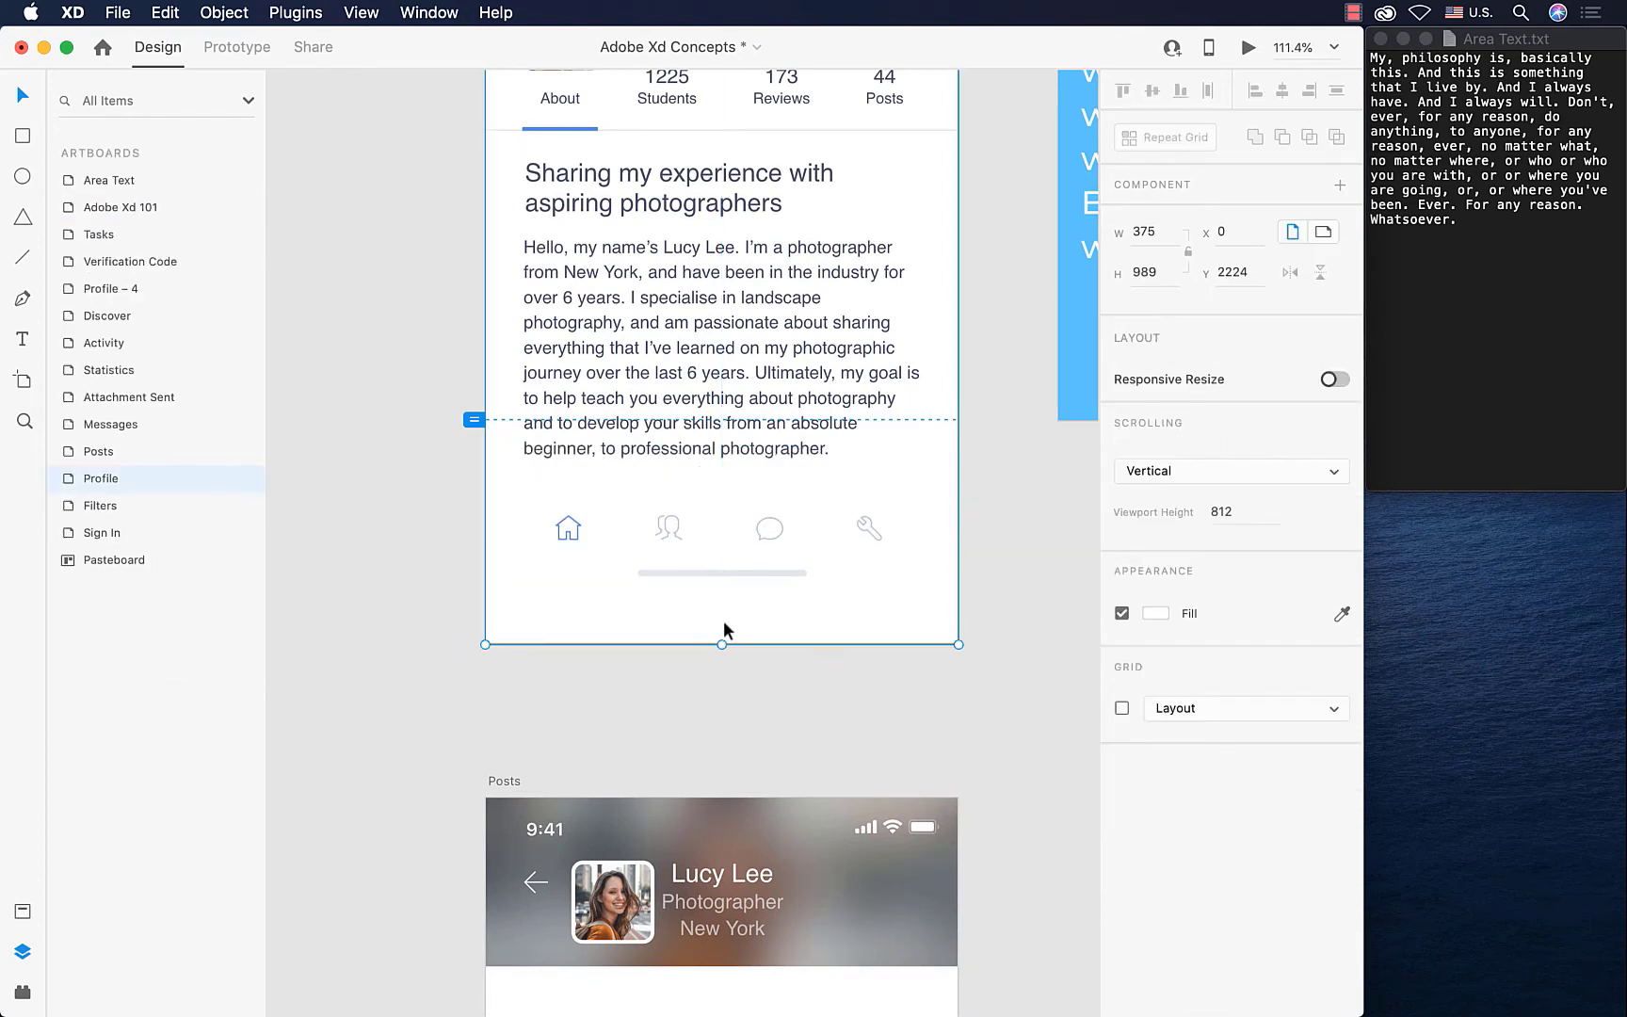
left_click_drag(722, 644, 768, 585)
left_click(830, 534)
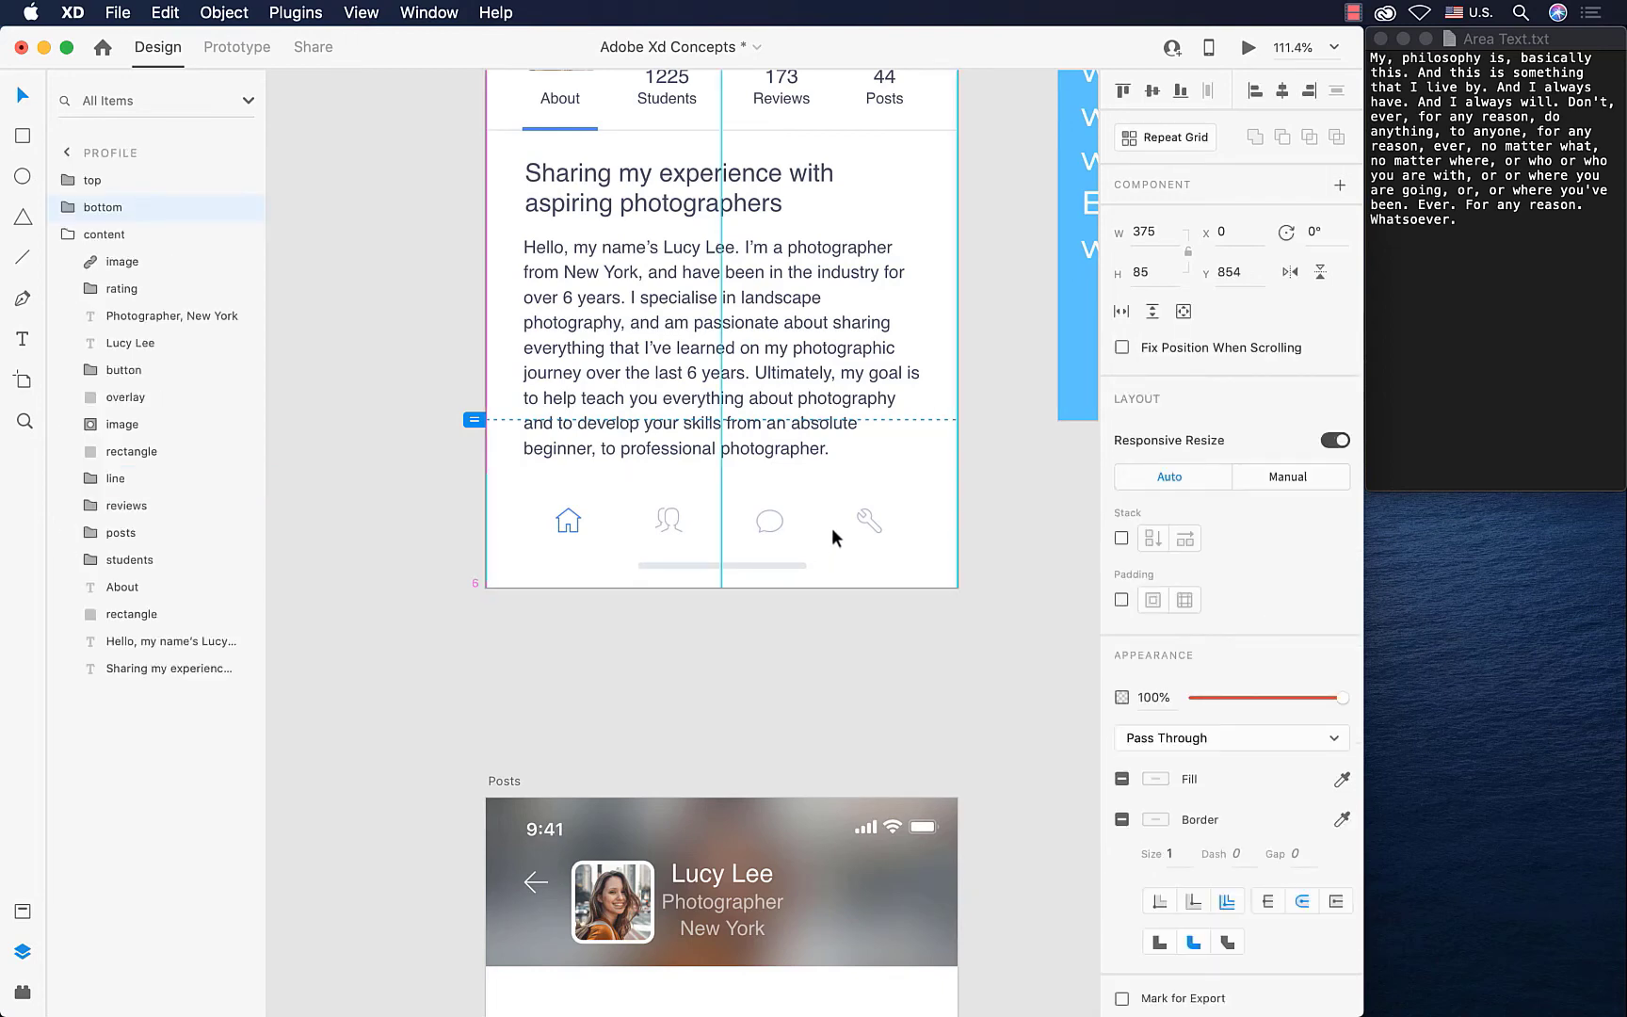
- Preview the resized Profile artboard and check the full bio and bottom navigation by scrolling through it
scroll(831, 538, "up", 5)
scroll(831, 538, "right", 1)
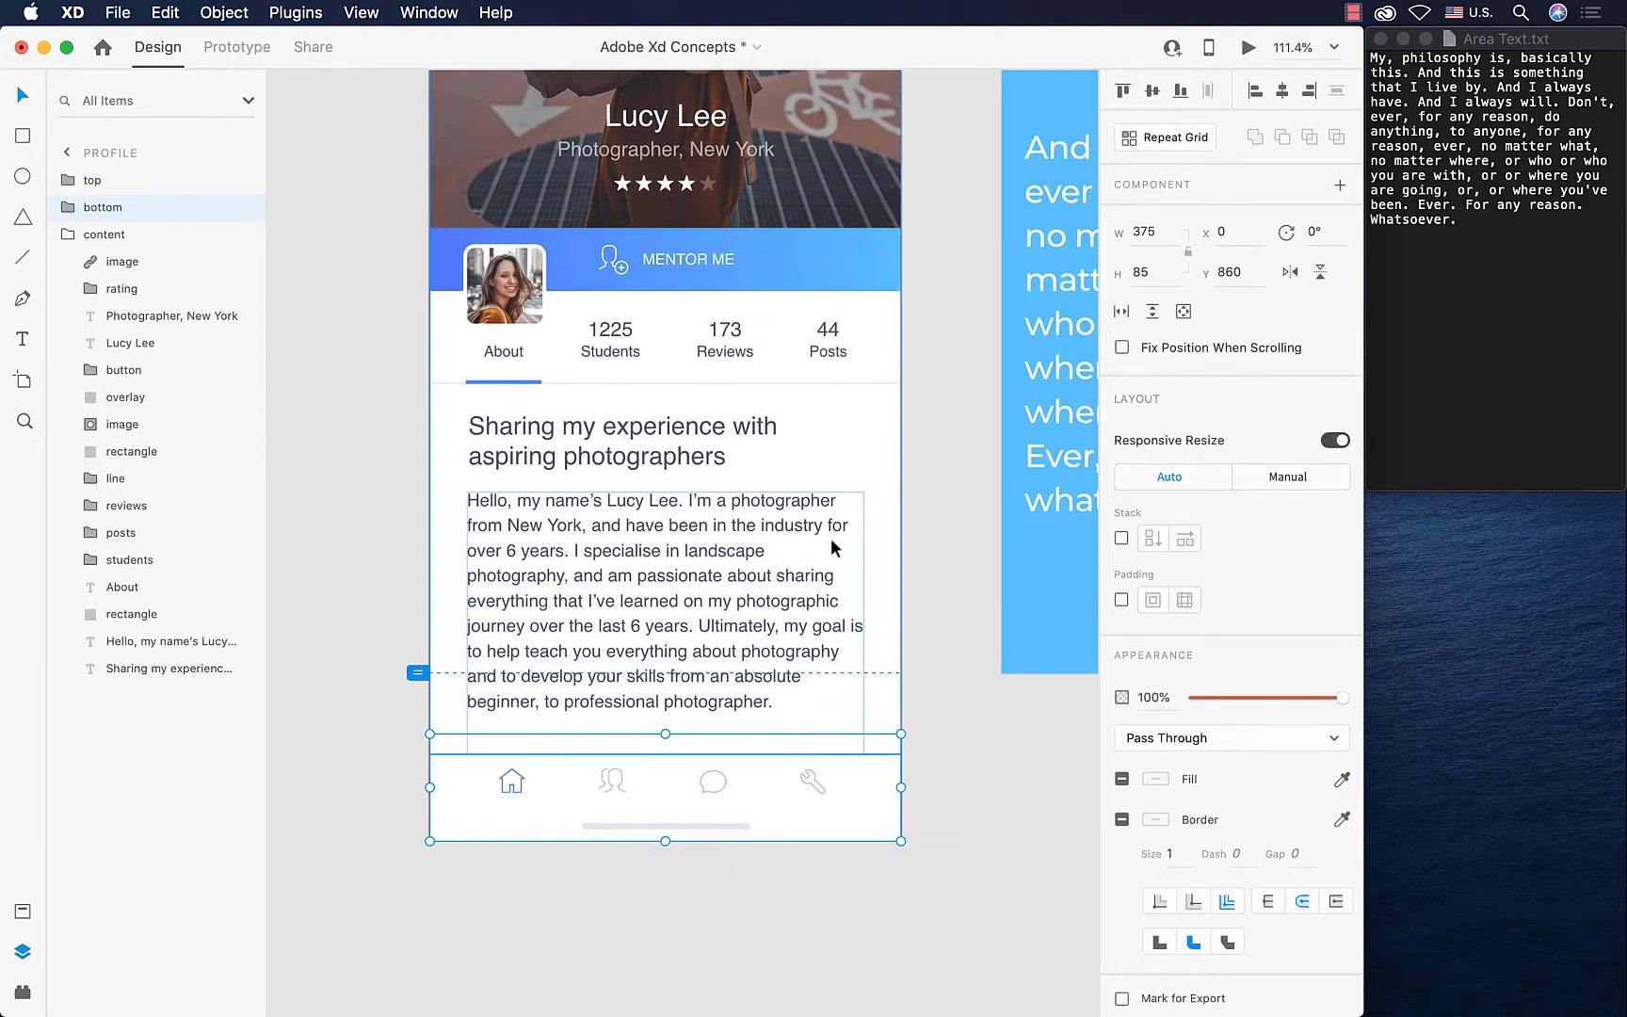
scroll(789, 431, "down", 5)
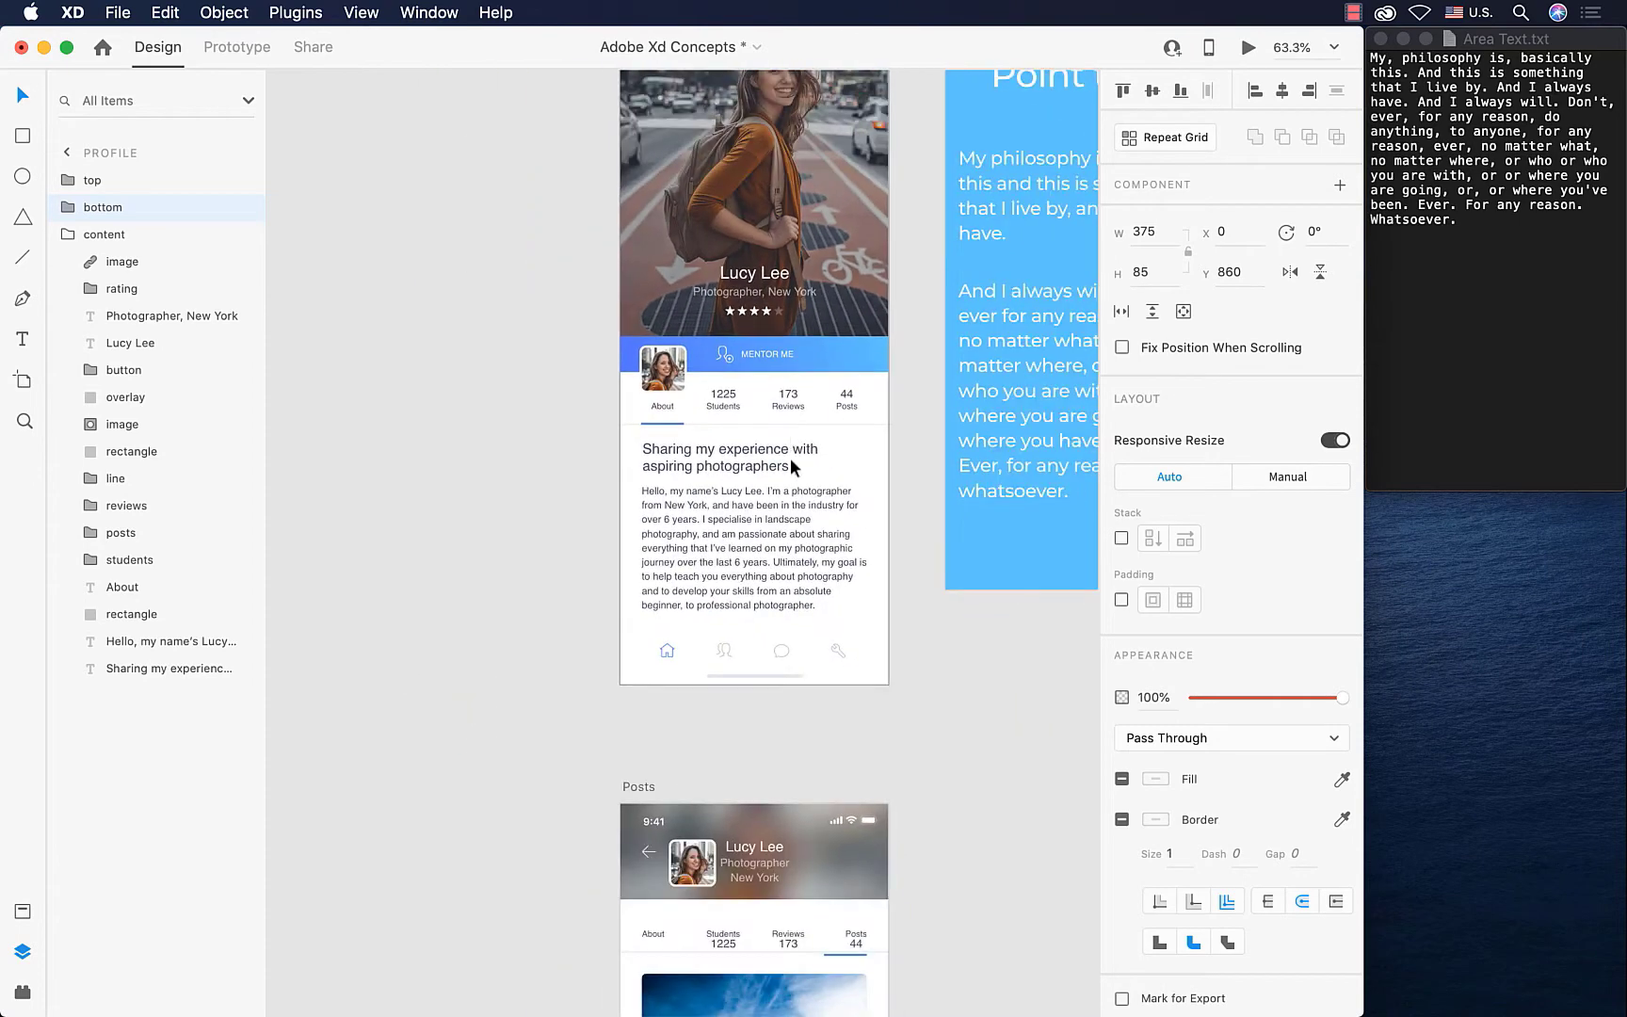
scroll(759, 656, "up", 3)
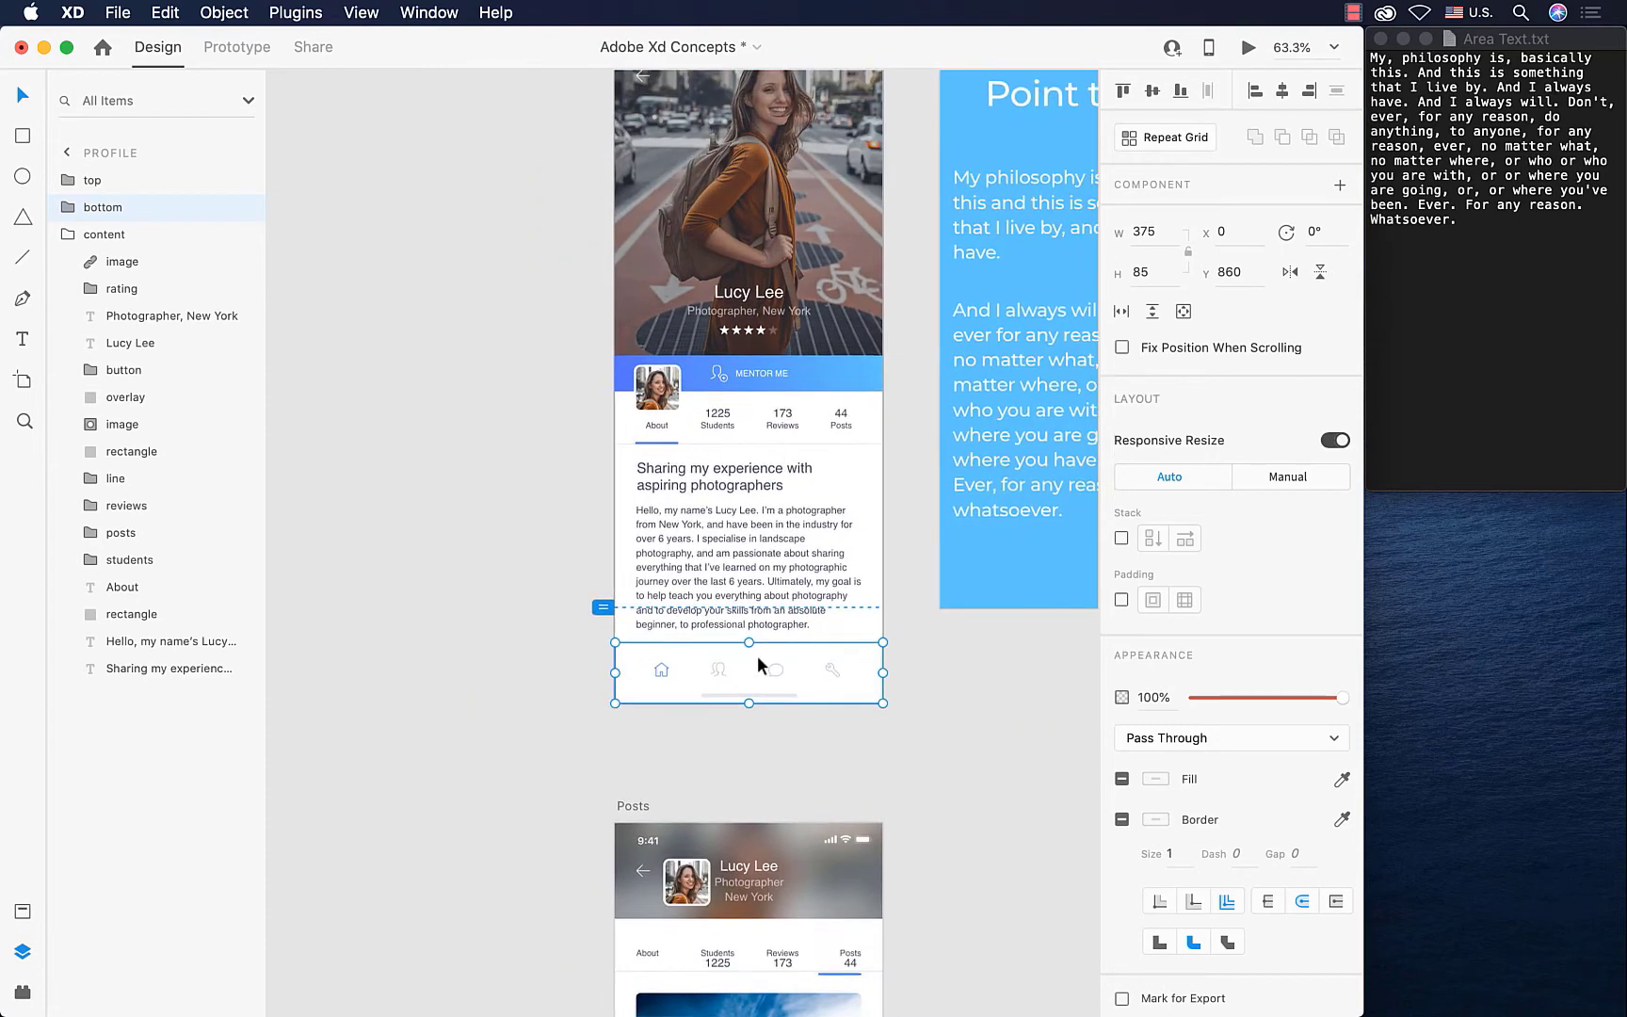
left_click(1249, 47)
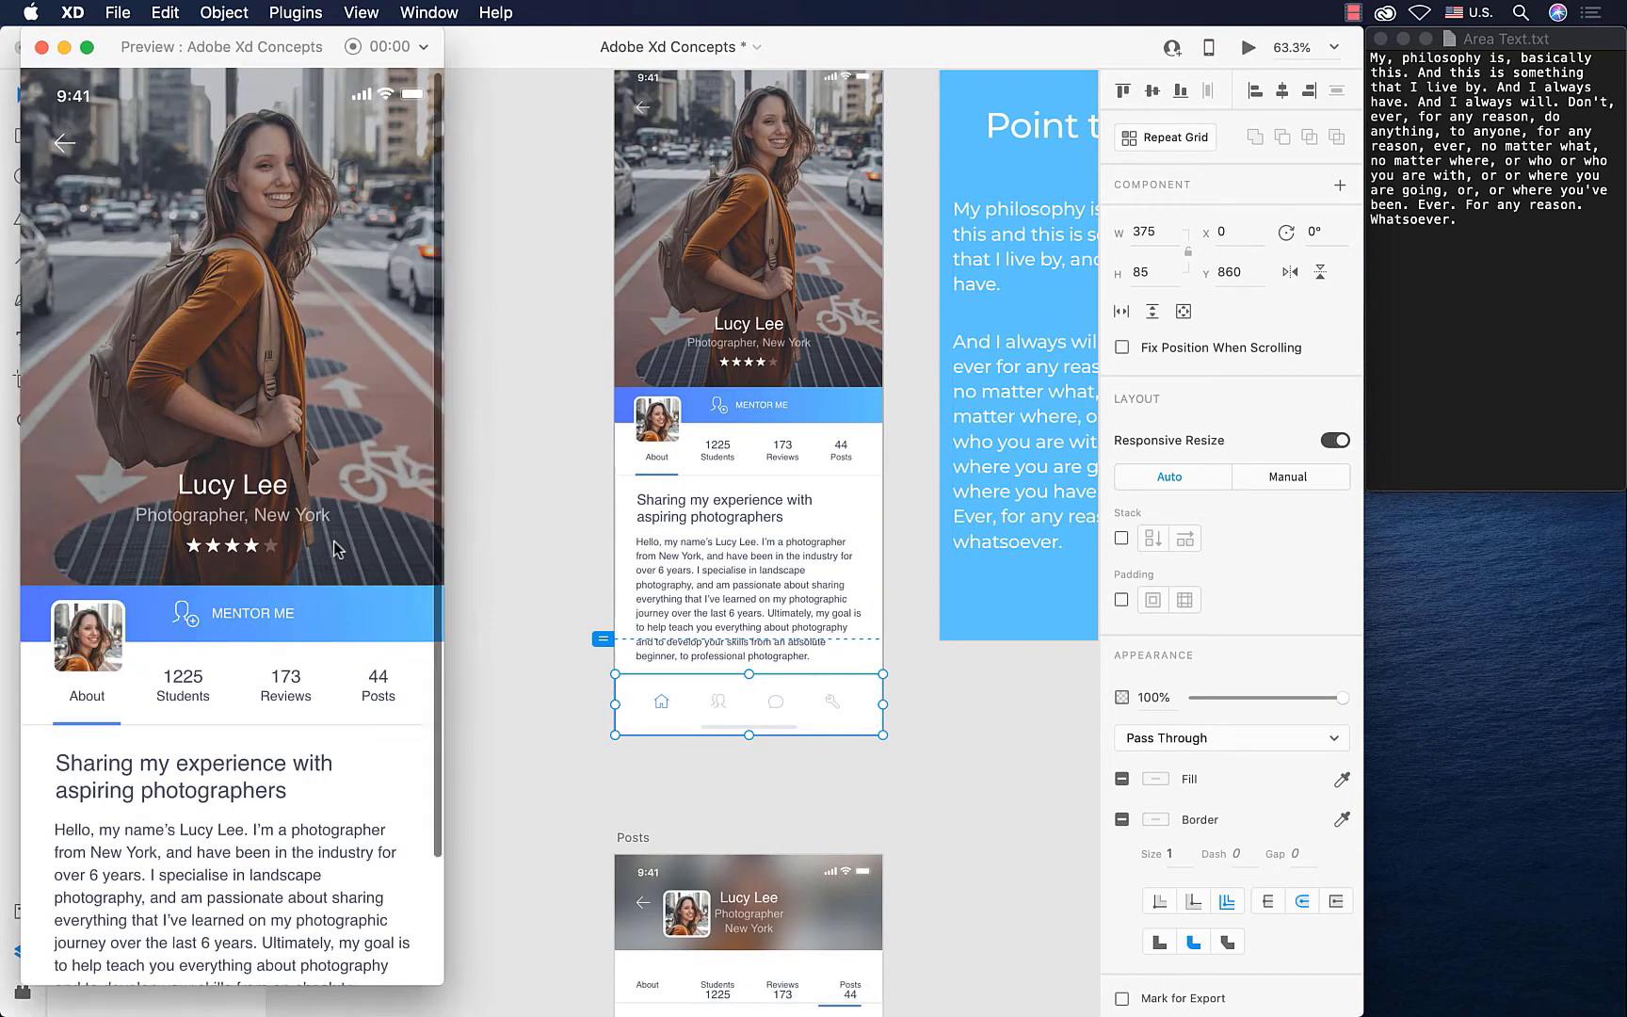
scroll(334, 540, "down", 3)
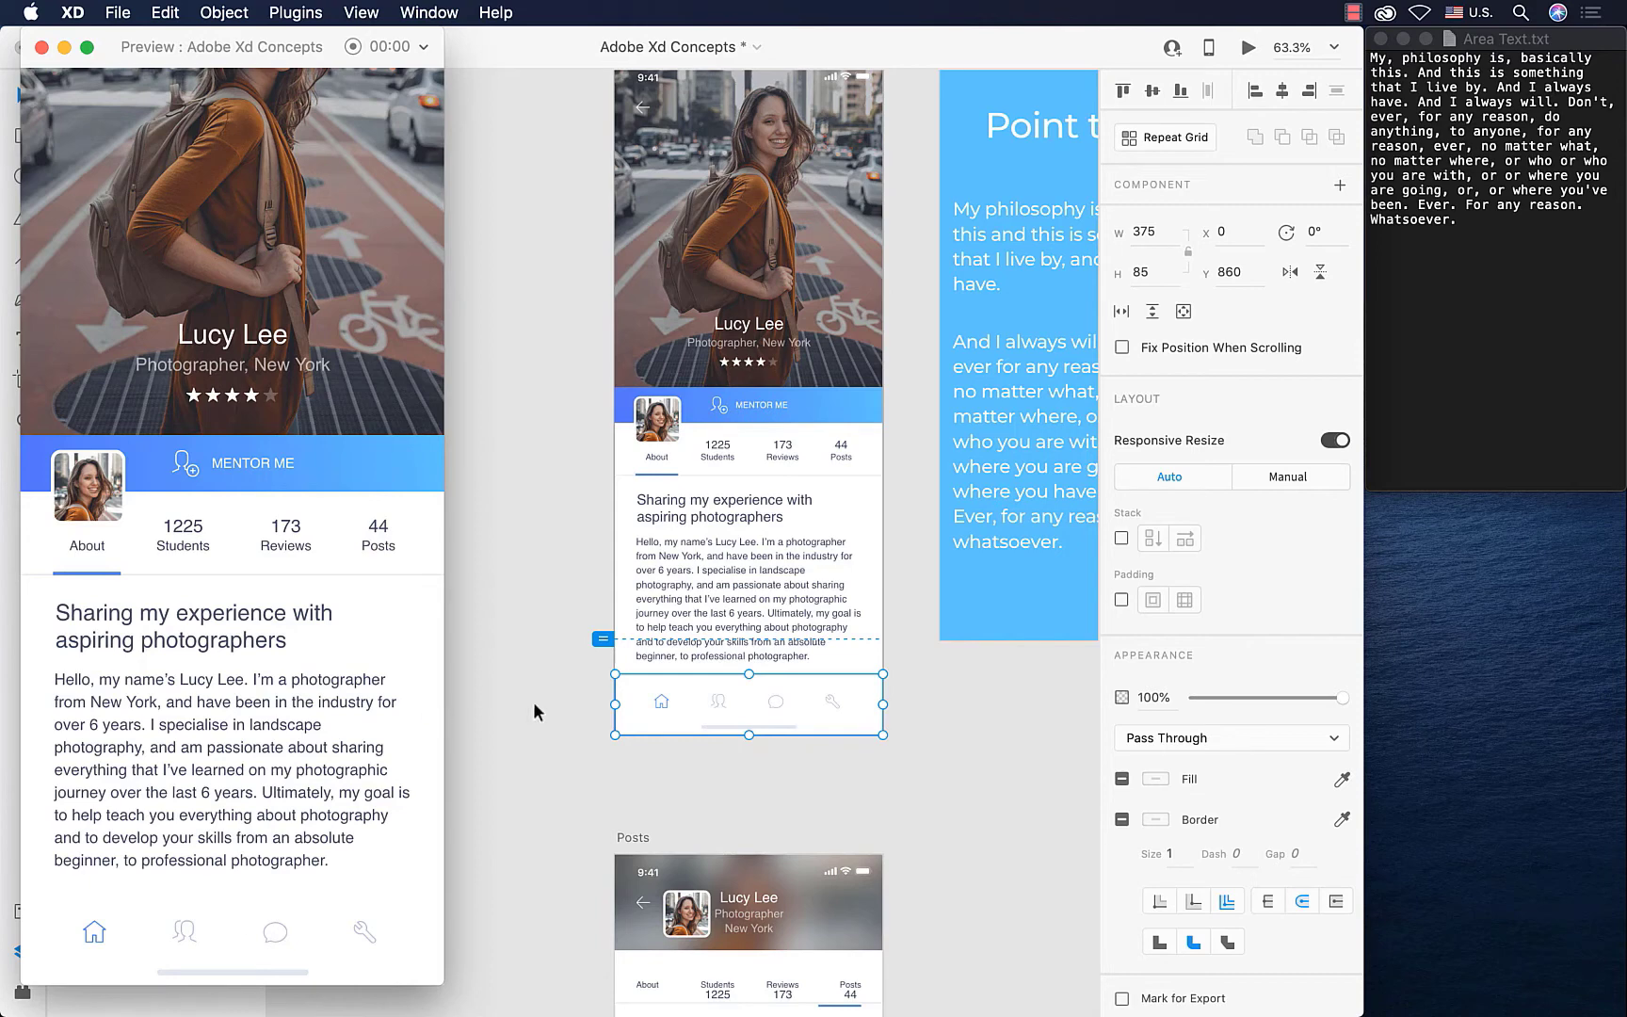
scroll(338, 484, "up", 3)
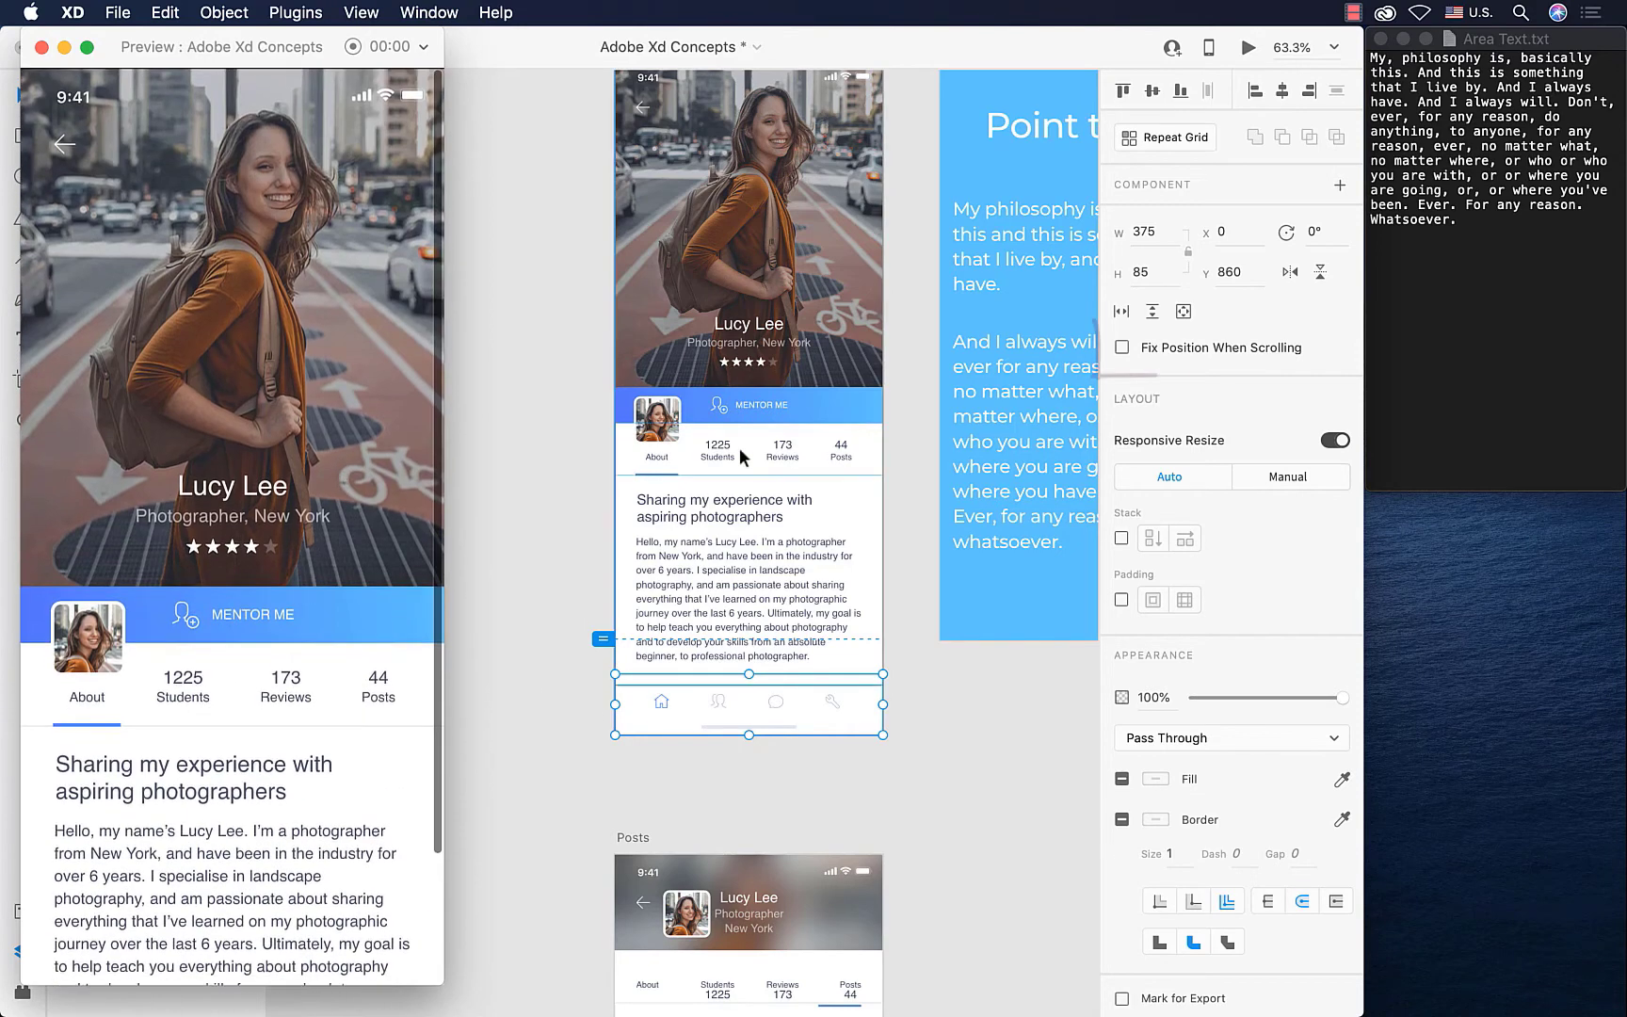
- Fix the Profile artboard's bottom navigation group in position when scrolling and check the effect by scrolling the preview
left_click(1123, 348)
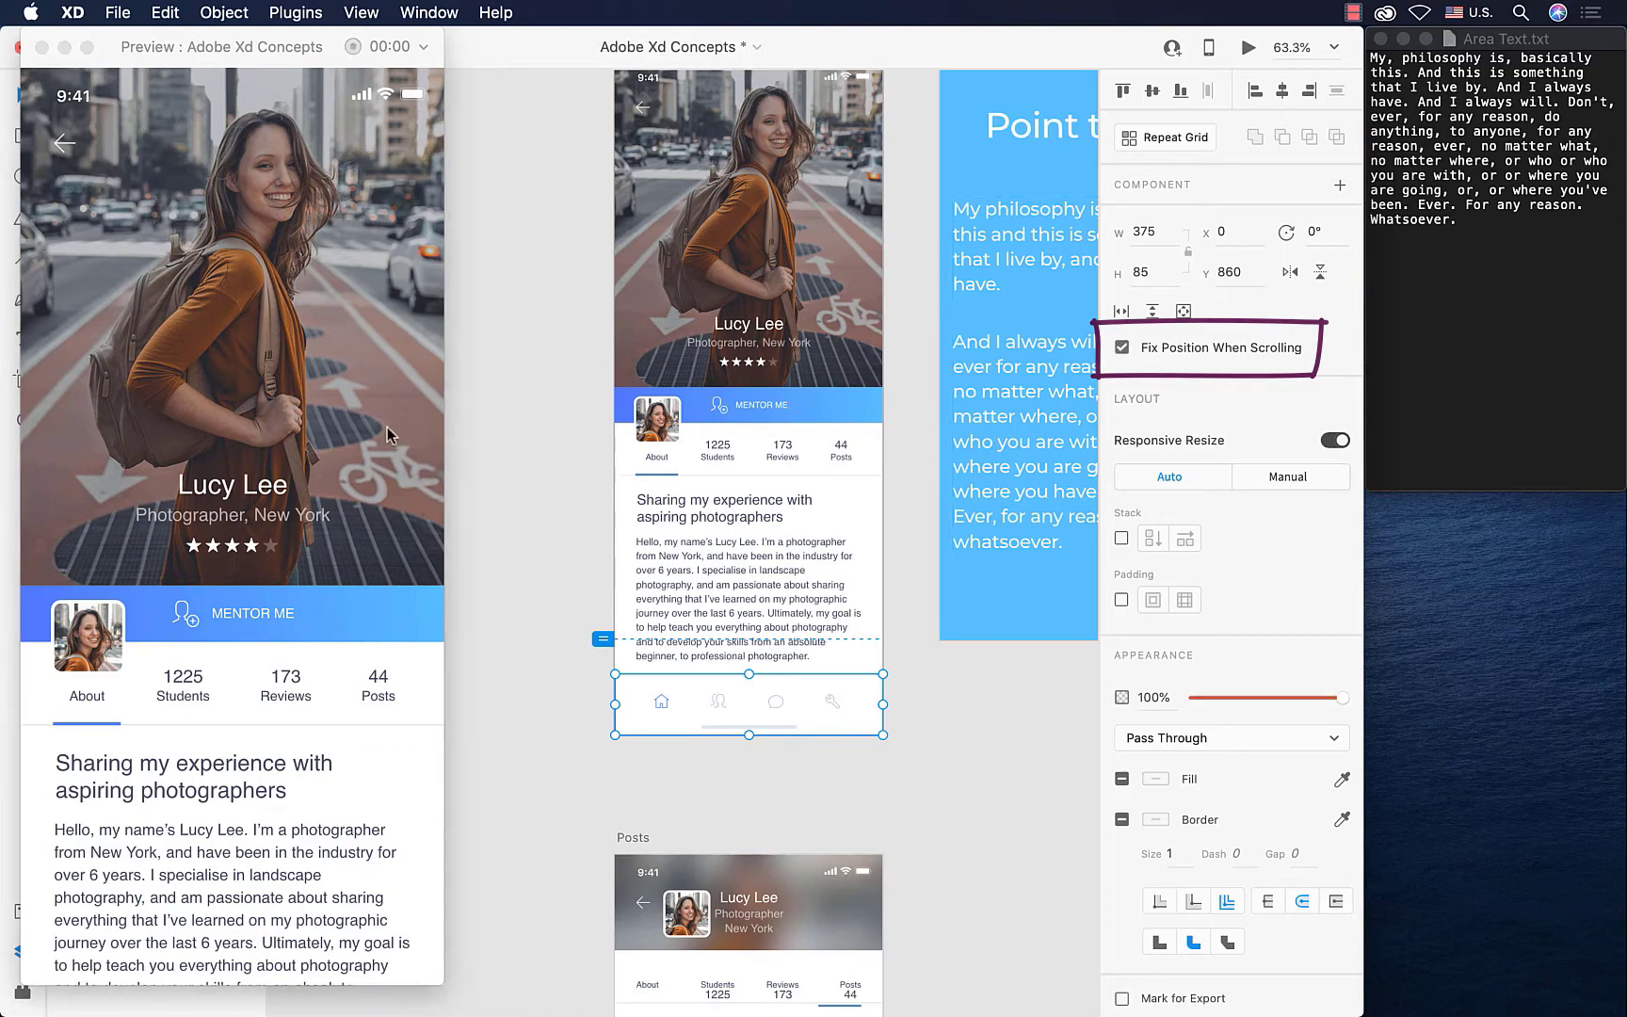
scroll(386, 428, "down", 3)
scroll(275, 441, "up", 3)
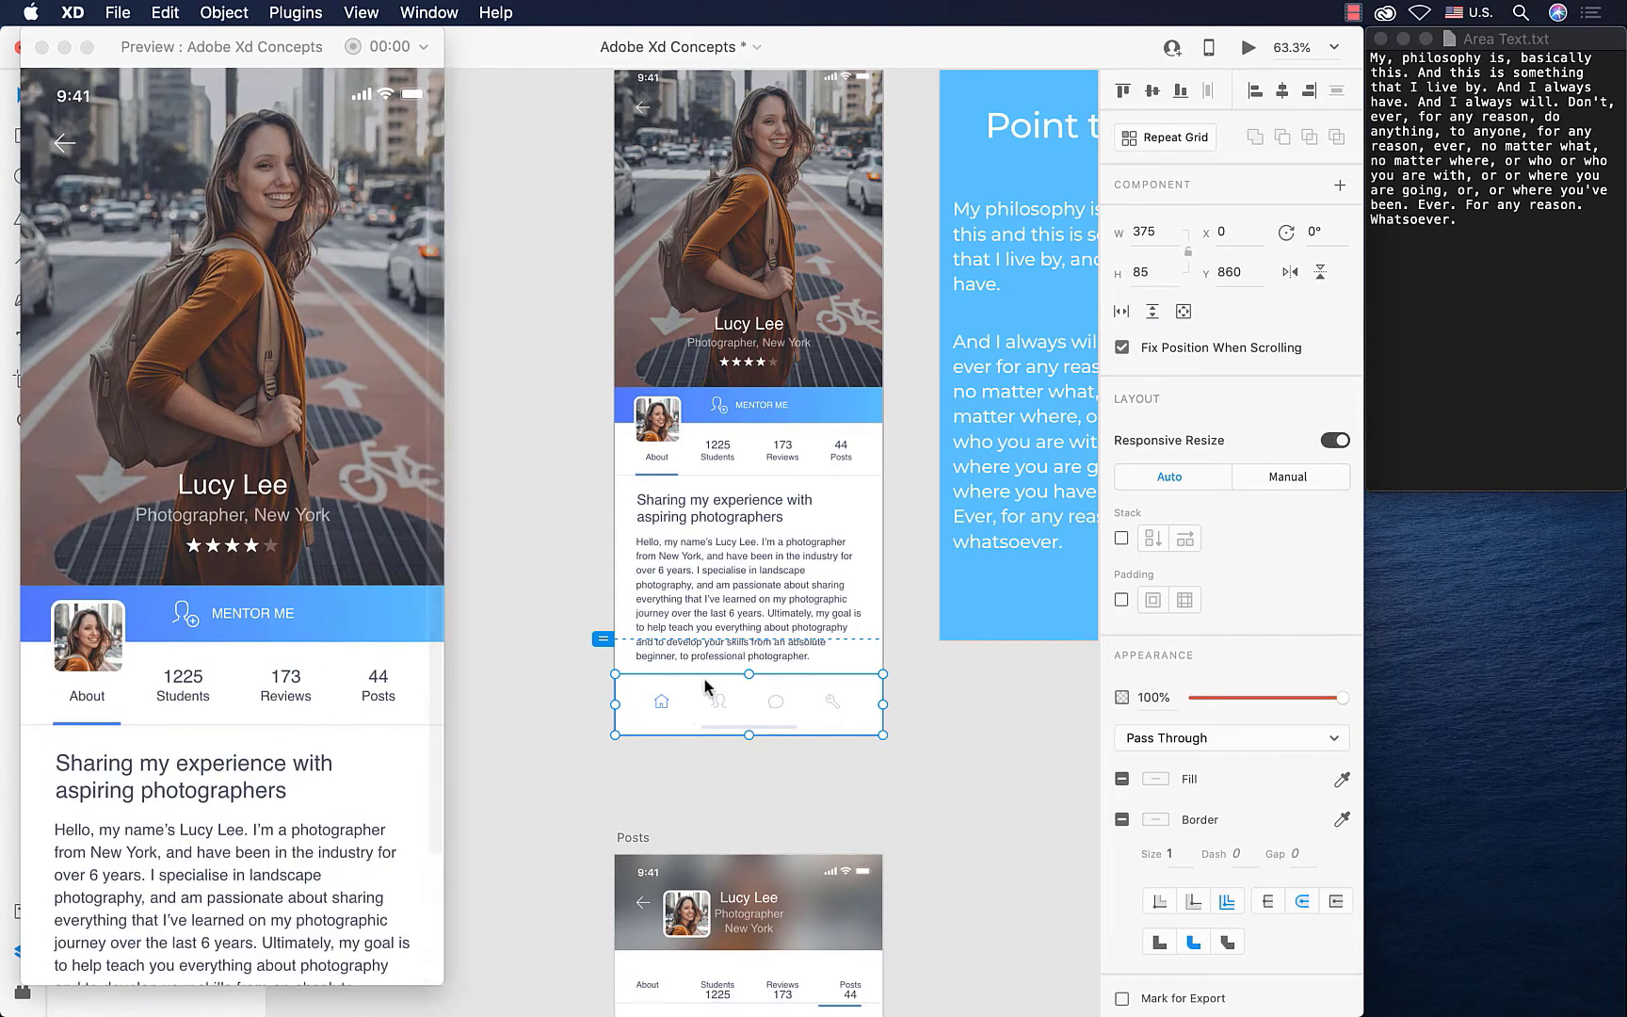
scroll(199, 635, "down", 3)
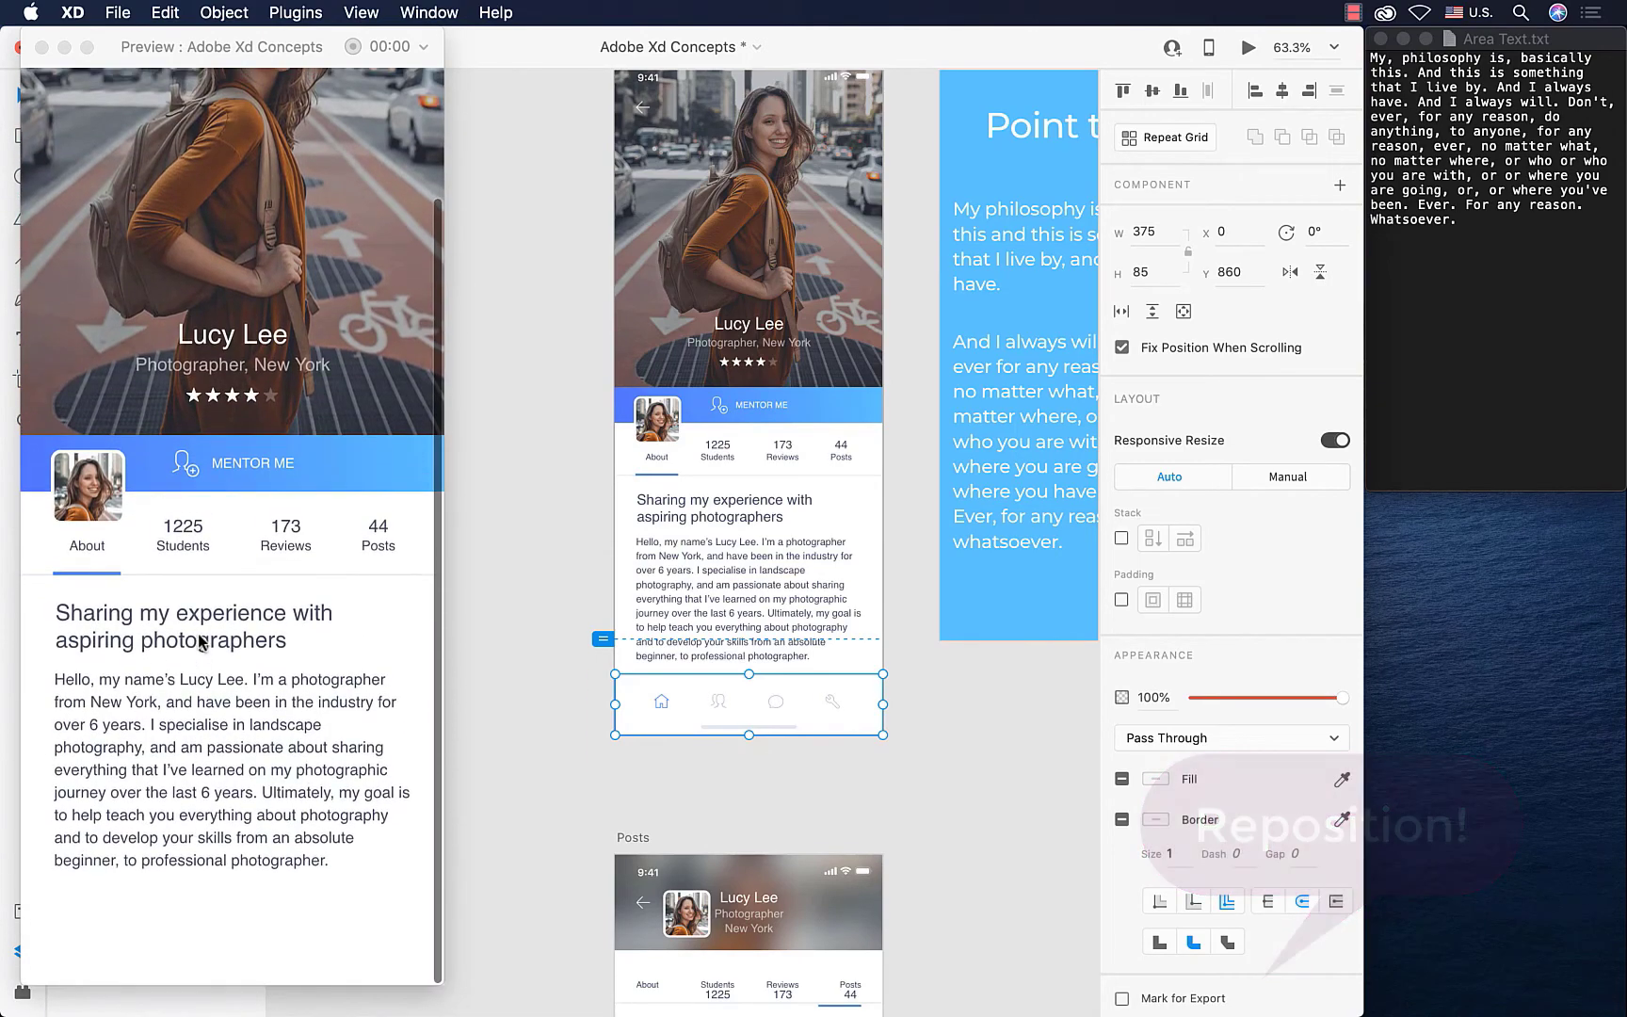
- Move the bottom navigation group up to Y 727 so it ends at the Profile artboard's viewport line
left_click_drag(742, 702, 726, 619)
scroll(737, 618, "up", 5)
scroll(727, 623, "left", 3)
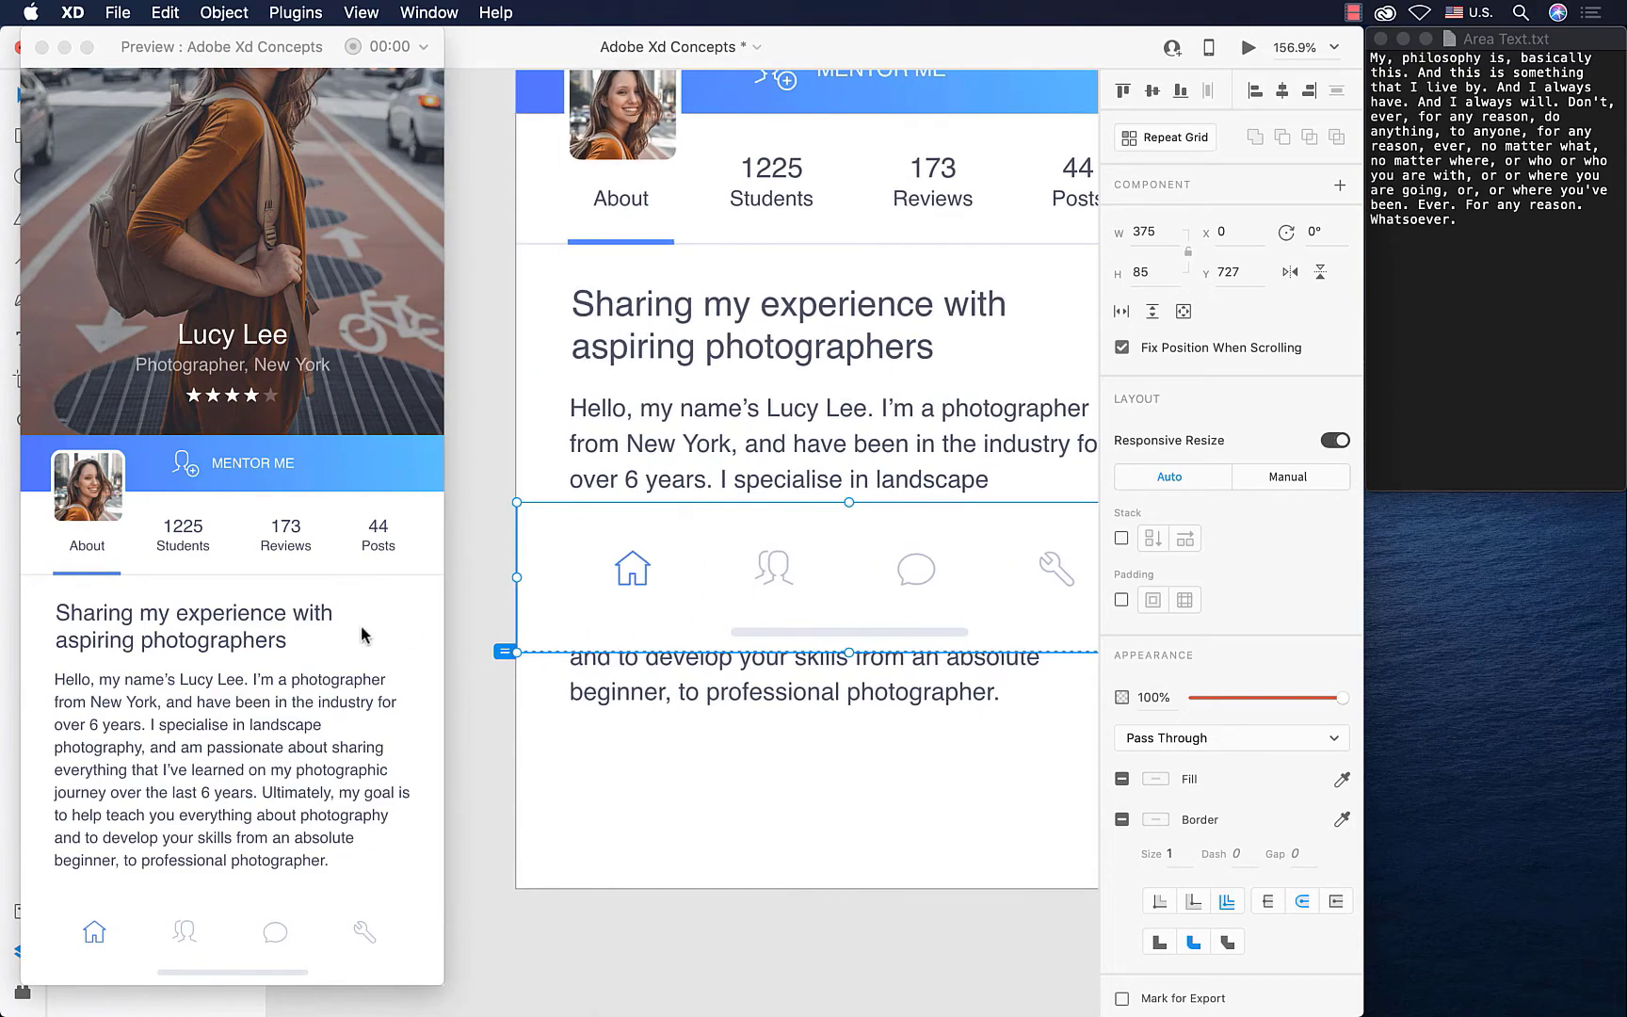
- Scroll through the Profile preview to check the fixed bottom navigation against the bio text, and close the preview
scroll(256, 626, "up", 3)
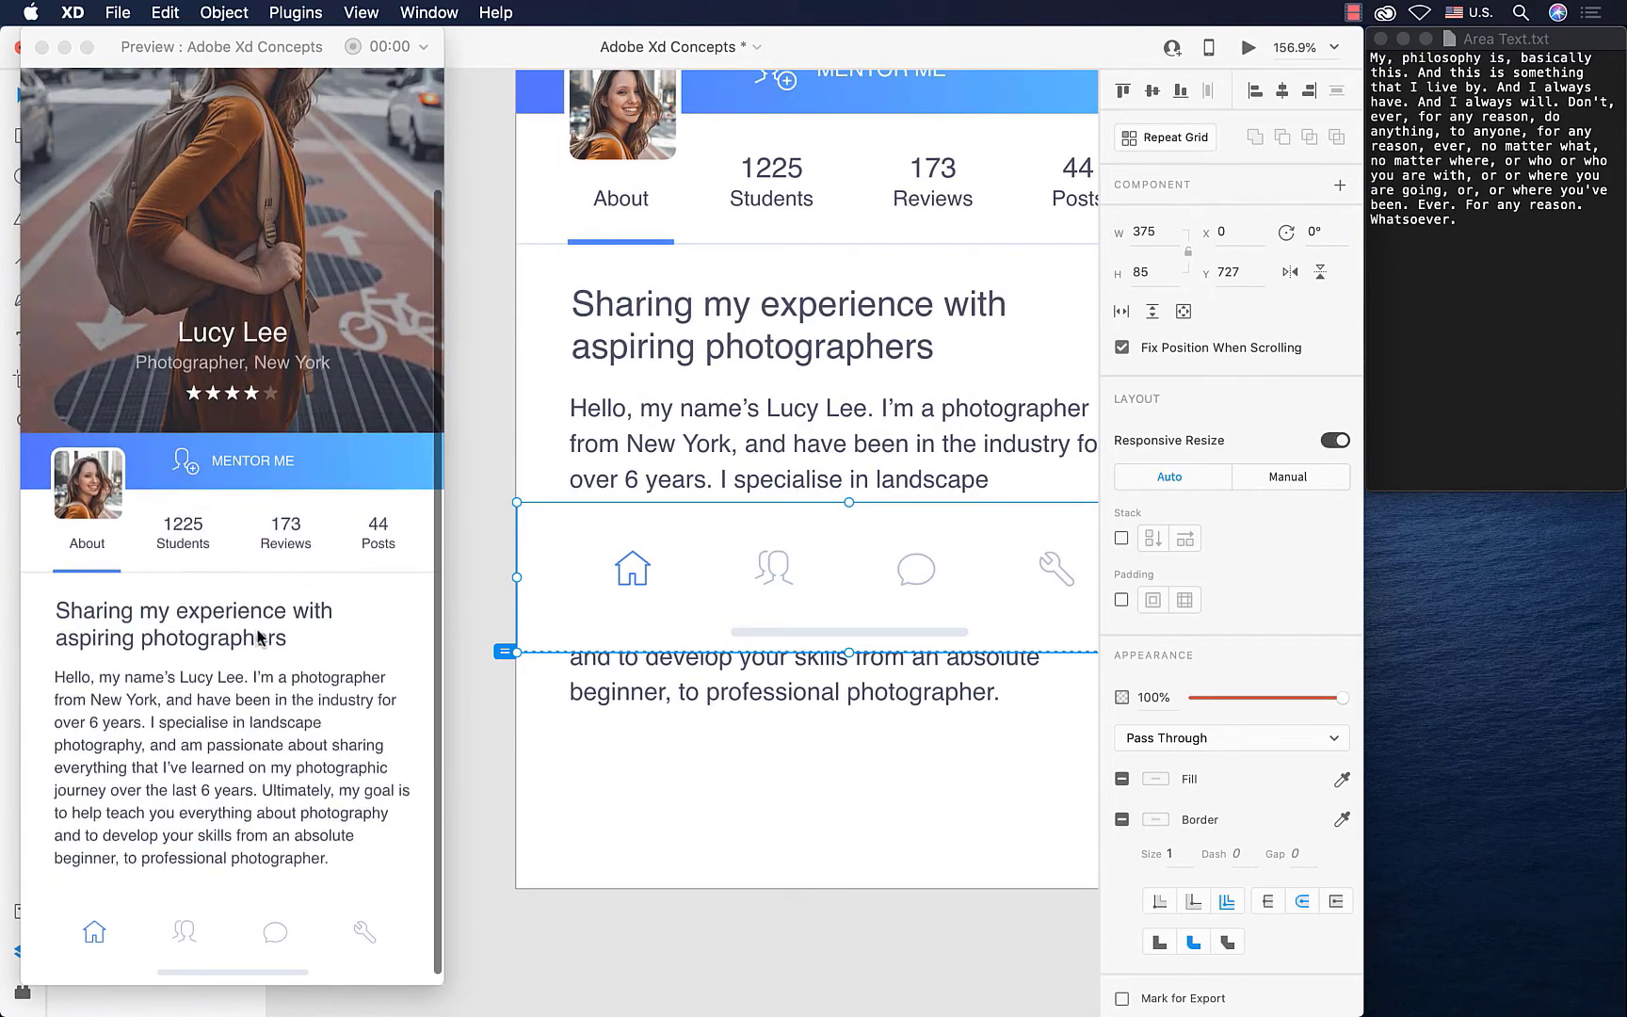
scroll(258, 631, "up", 3)
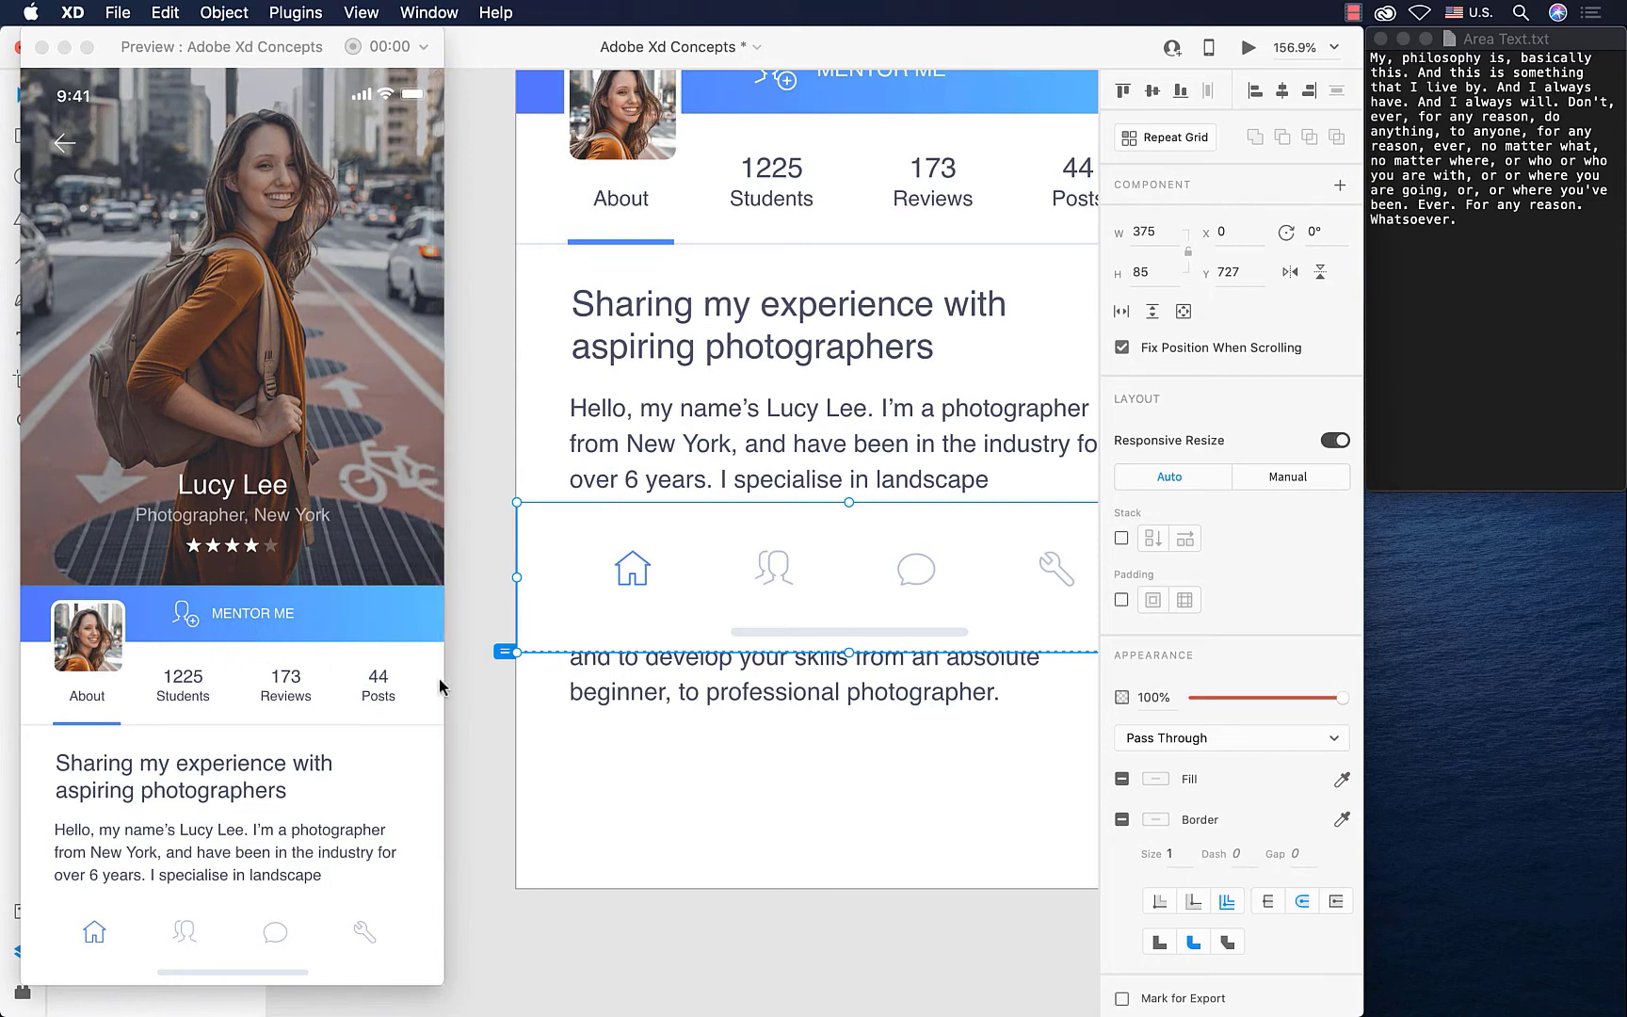
scroll(623, 717, "down", 5)
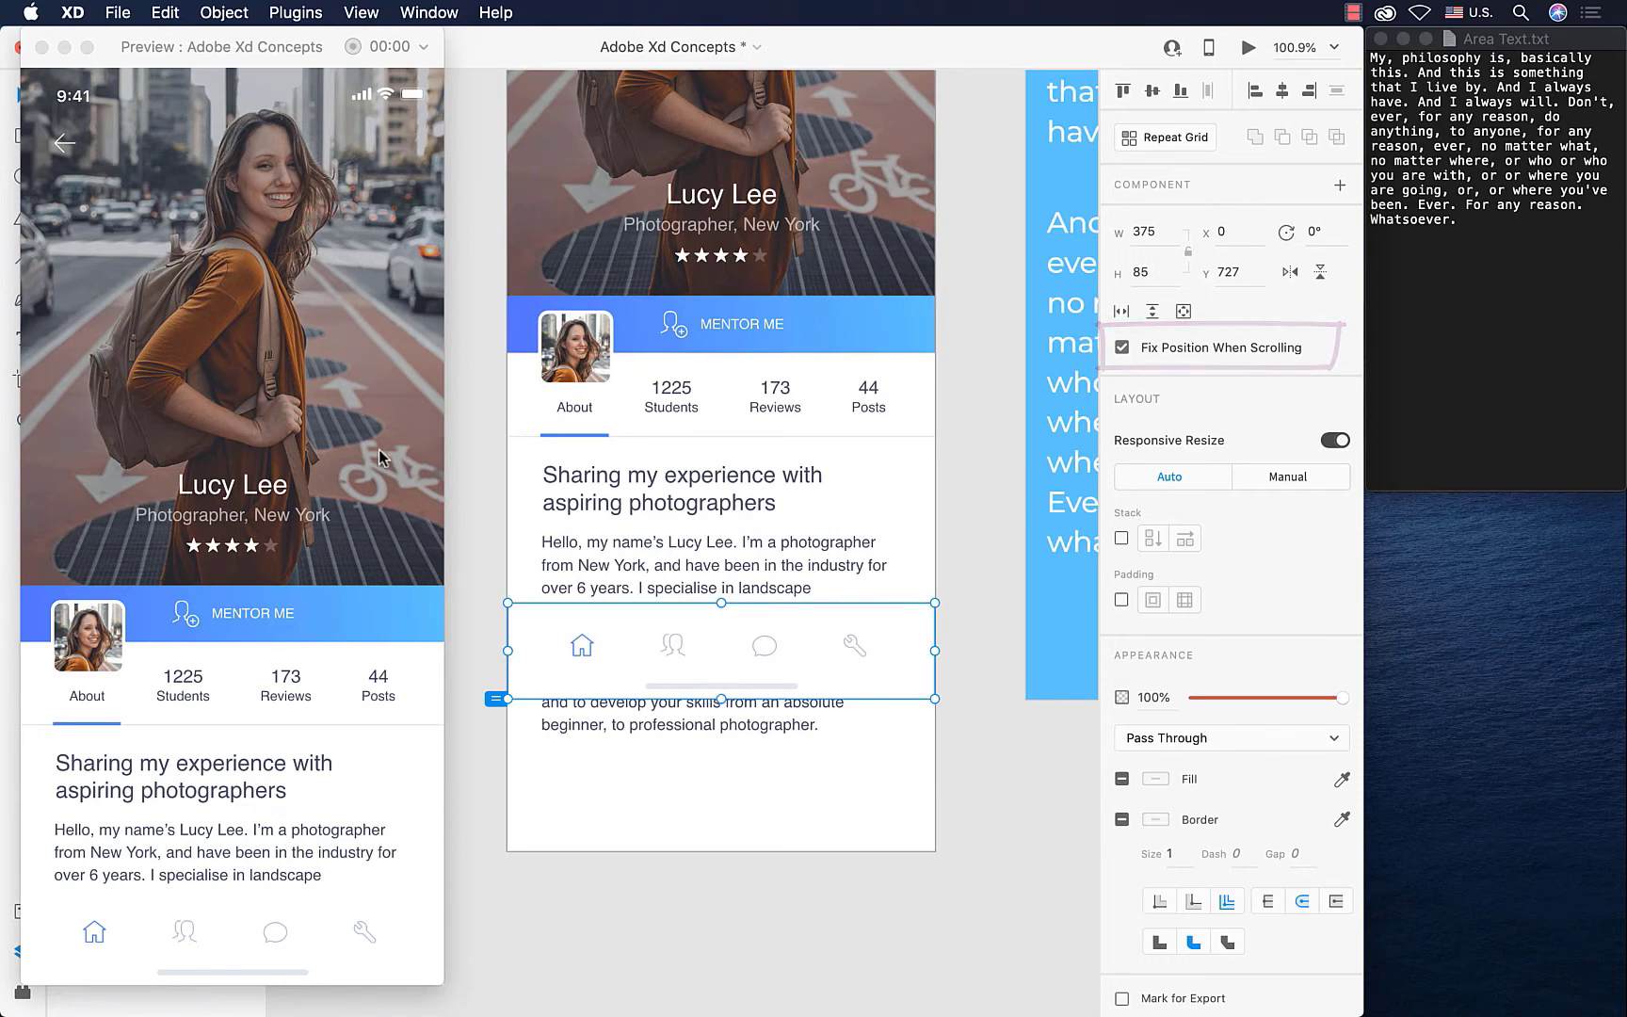
scroll(294, 476, "down", 3)
scroll(294, 471, "up", 2)
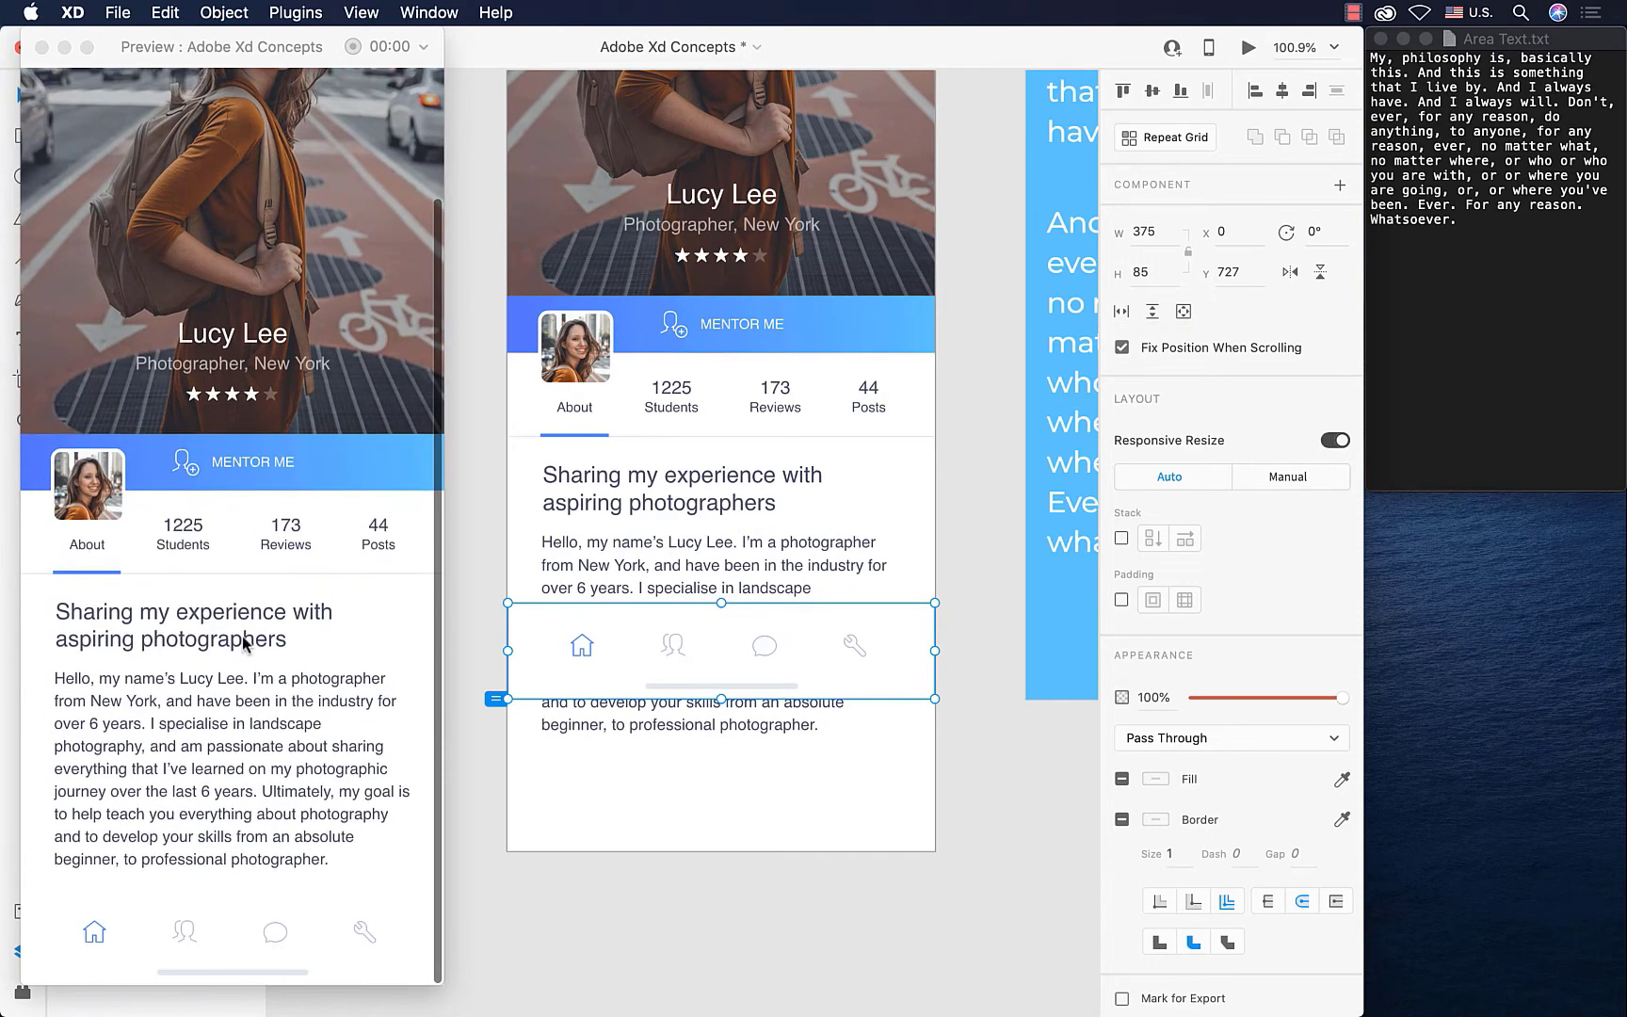
left_click(643, 544)
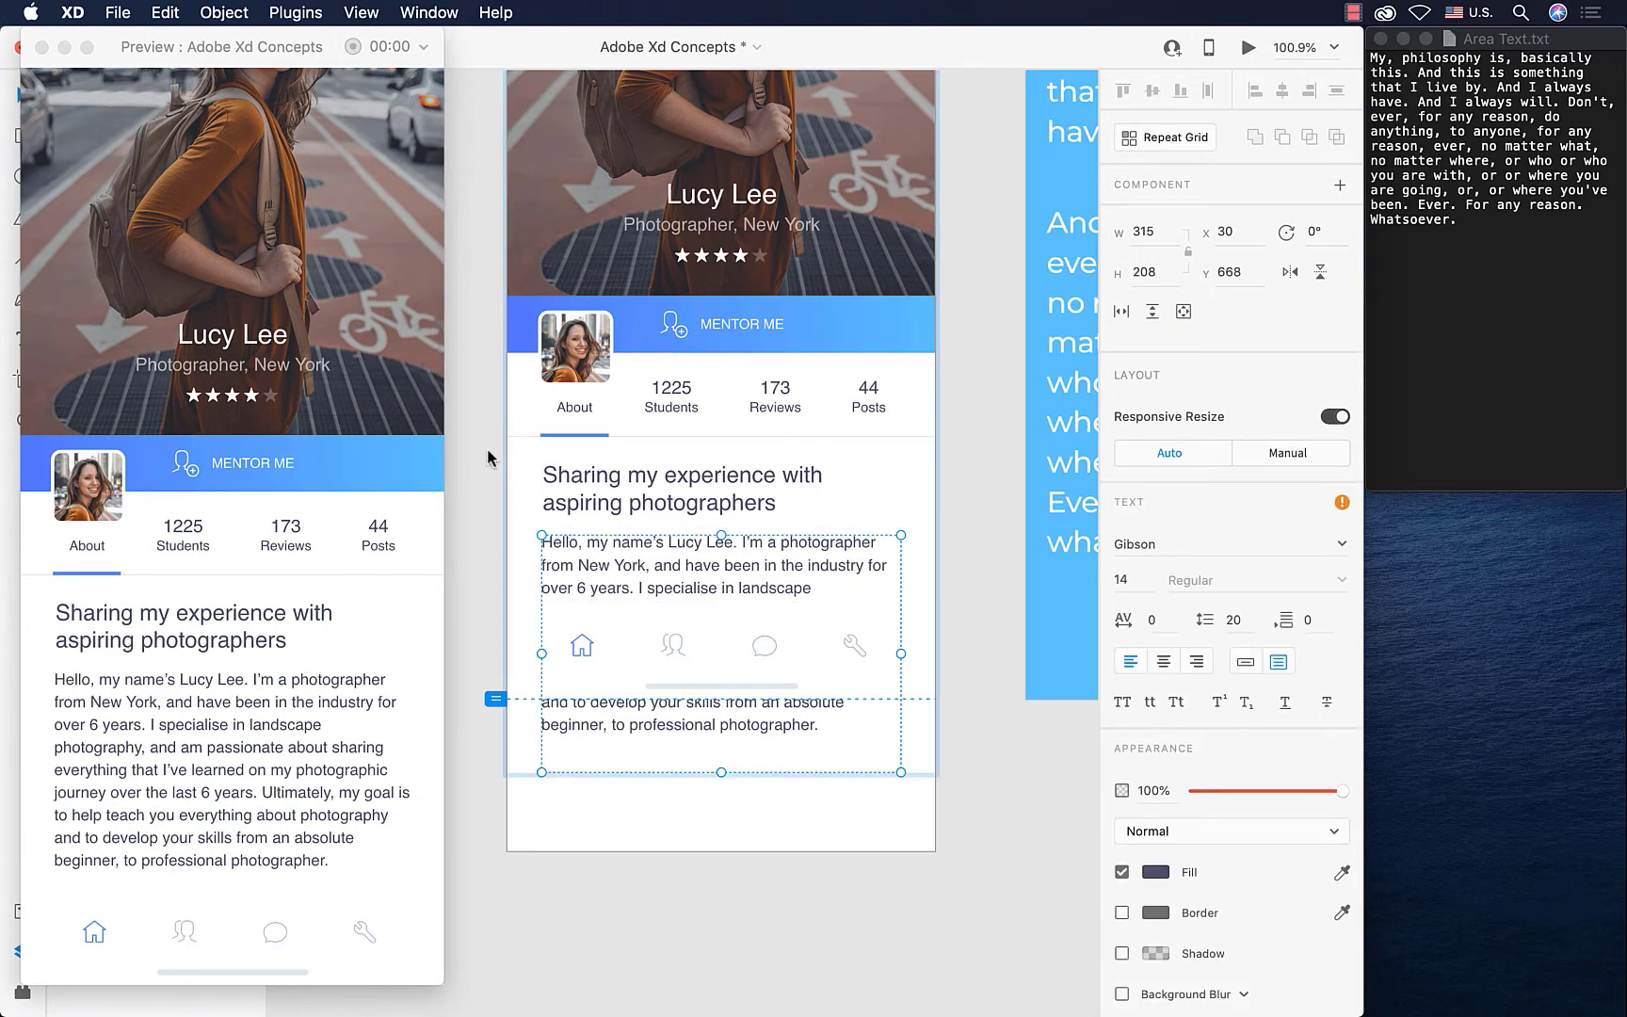
left_click(41, 47)
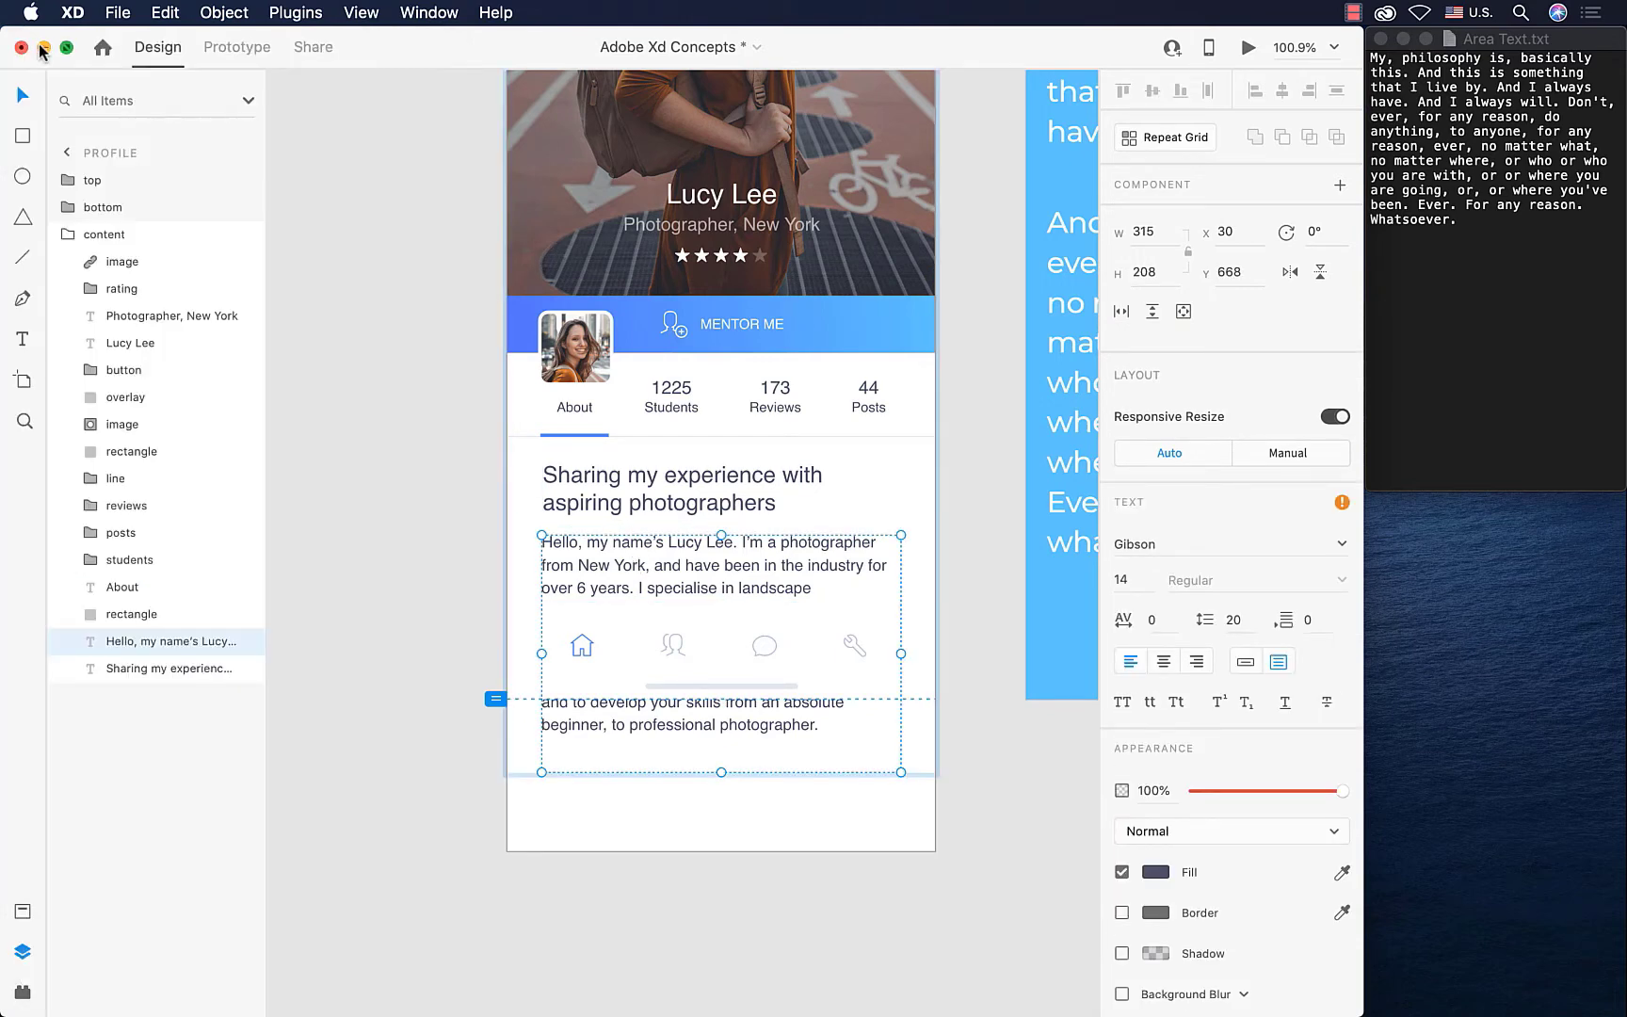
- Switch to TextEdit and copy the entire philosophy paragraph from Area Text.txt
scroll(538, 347, "right", 10)
scroll(538, 347, "up", 5)
scroll(538, 348, "down", 5)
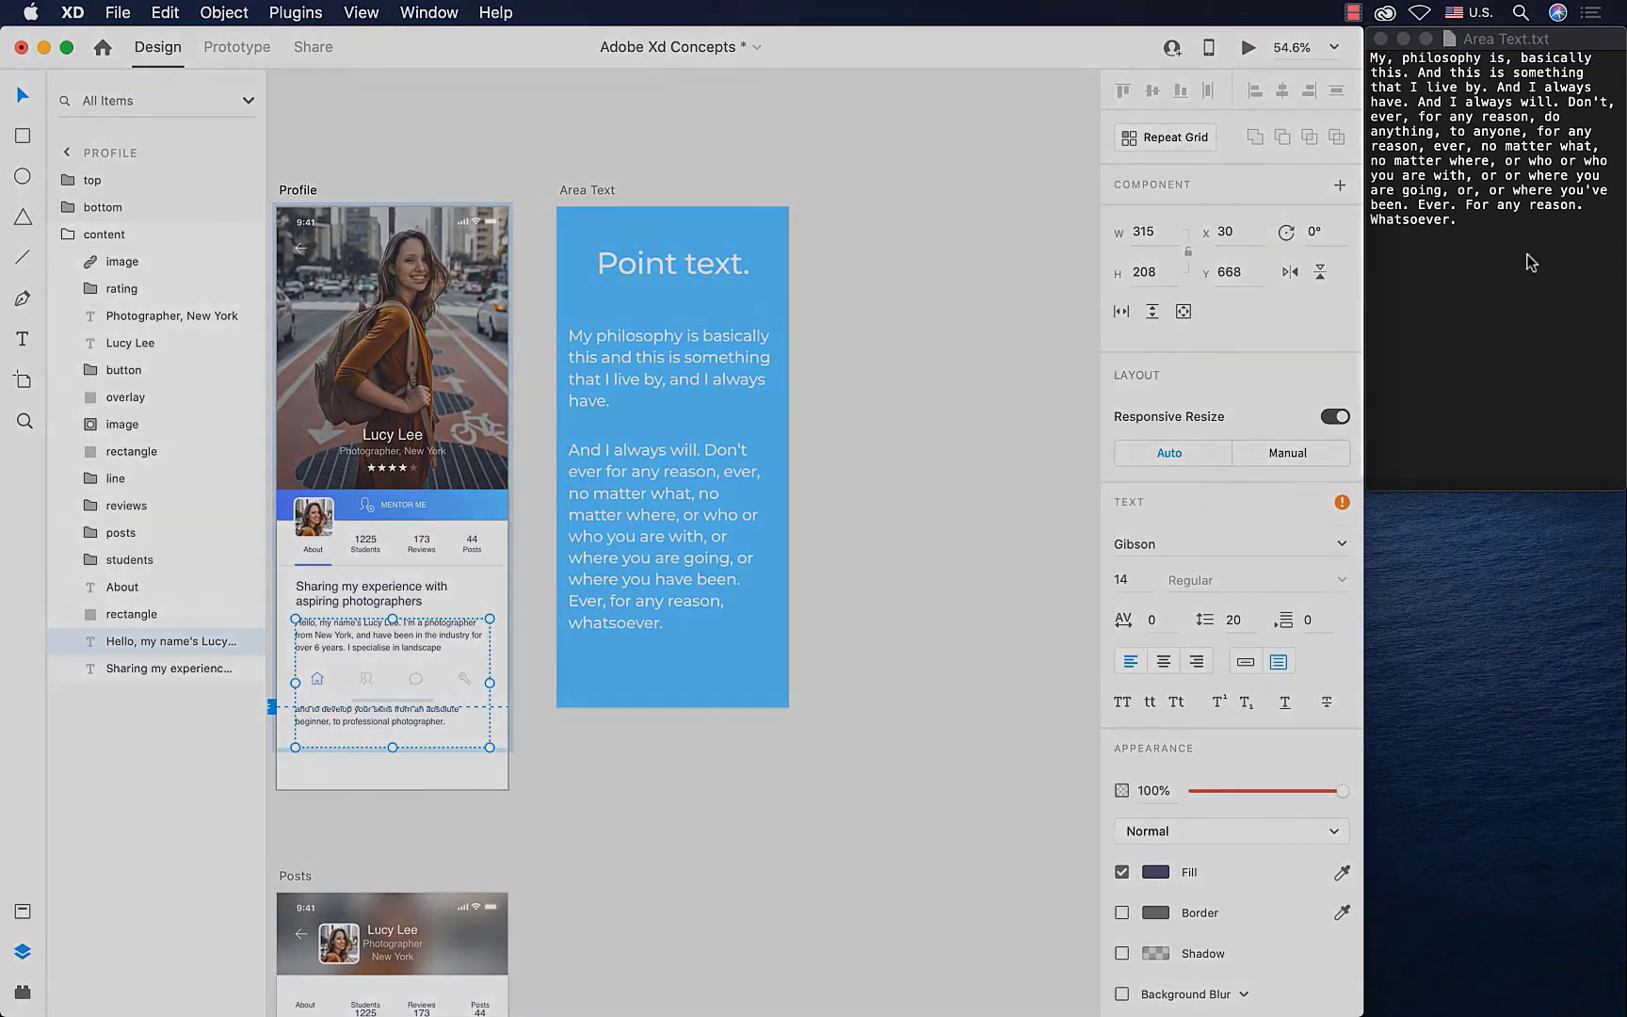
left_click(1529, 263)
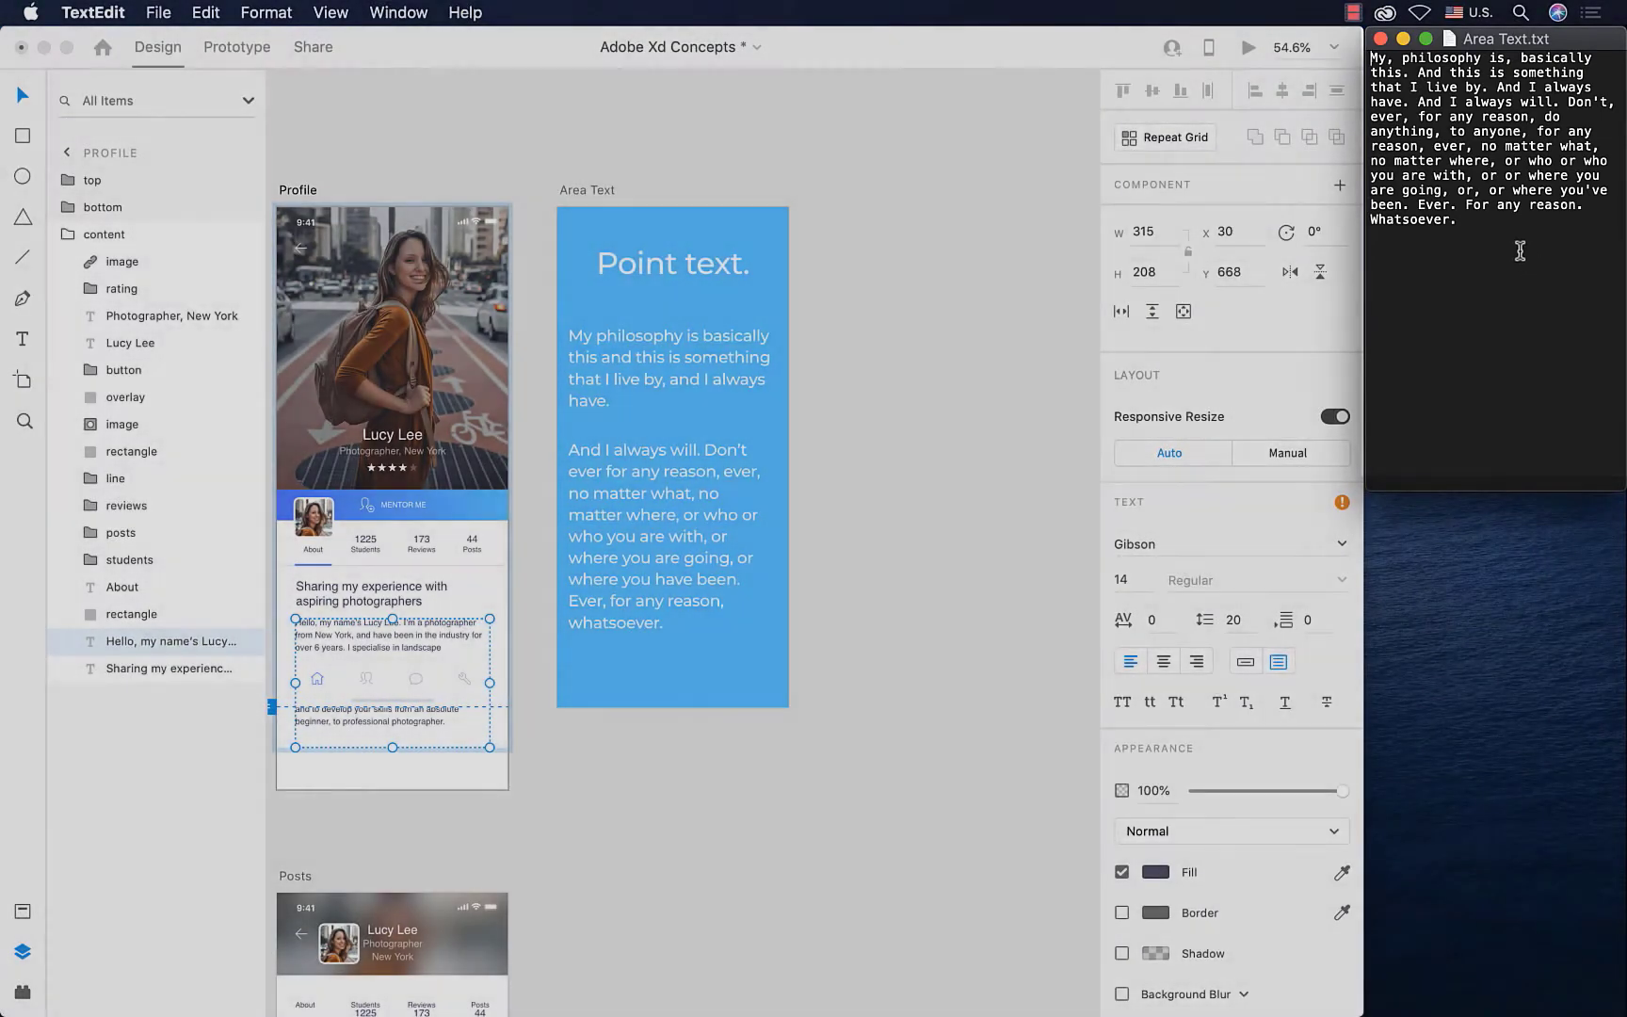
left_click_drag(1518, 247, 1311, 42)
key("cmd+c")
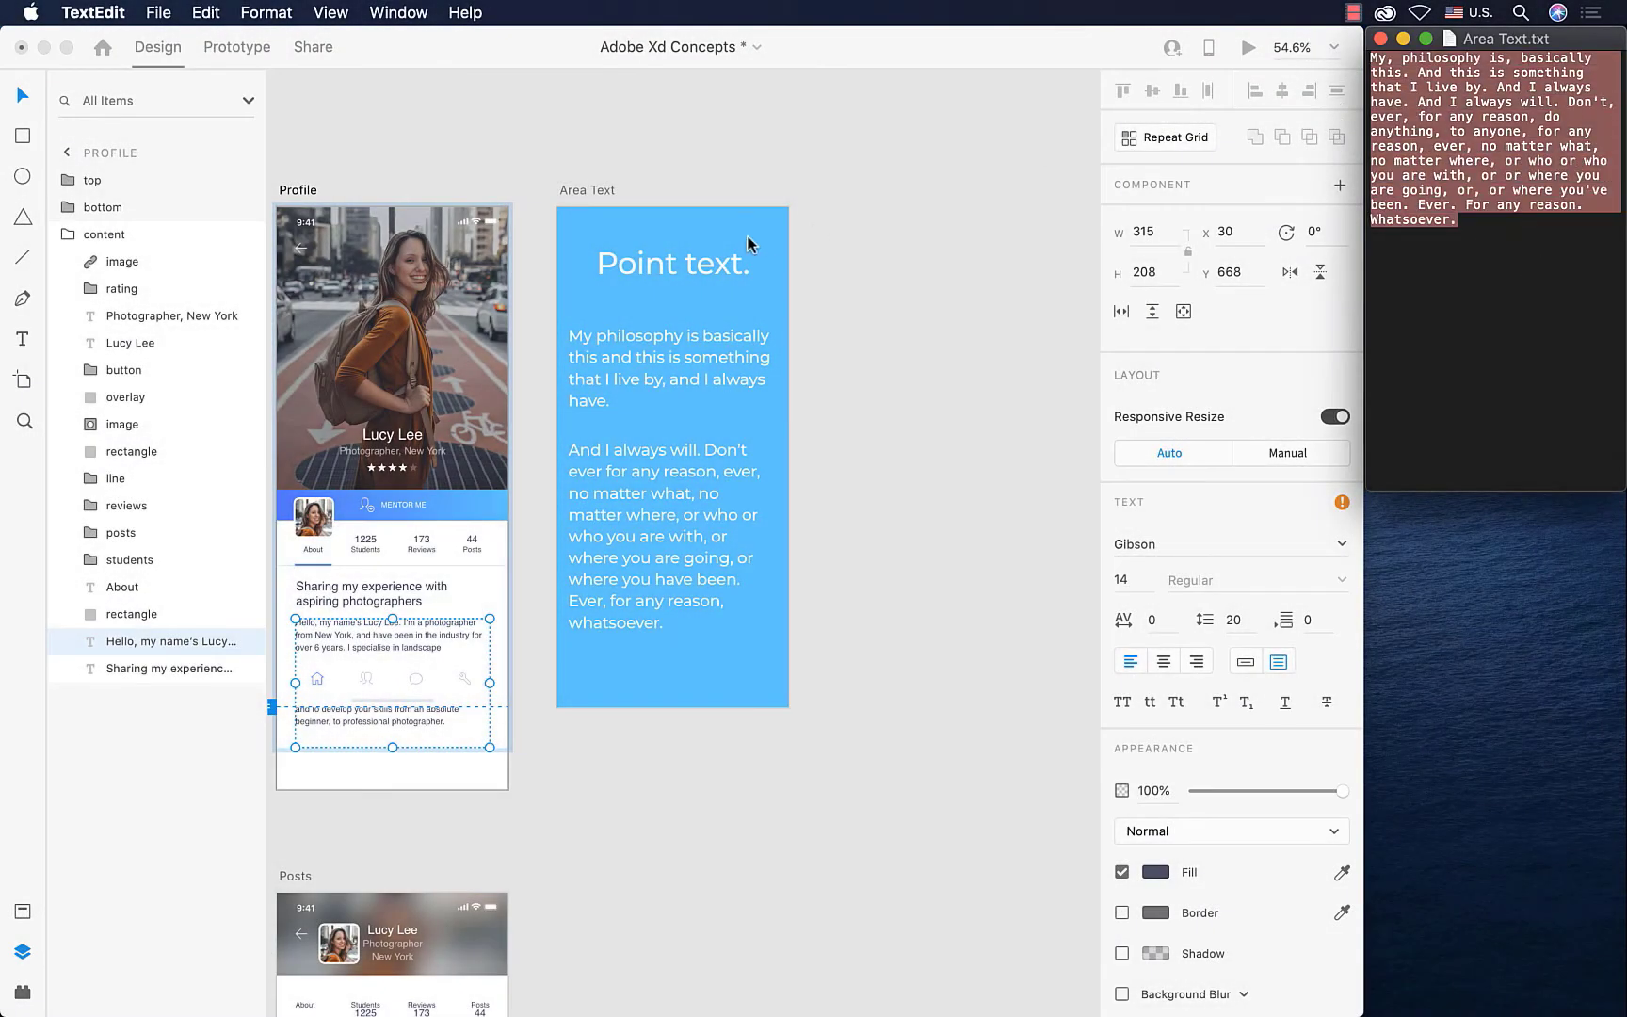
- Switch back to Adobe XD and replace the "Point text." title on the Area Text artboard with the copied paragraph
left_click(665, 261)
double_click(666, 260)
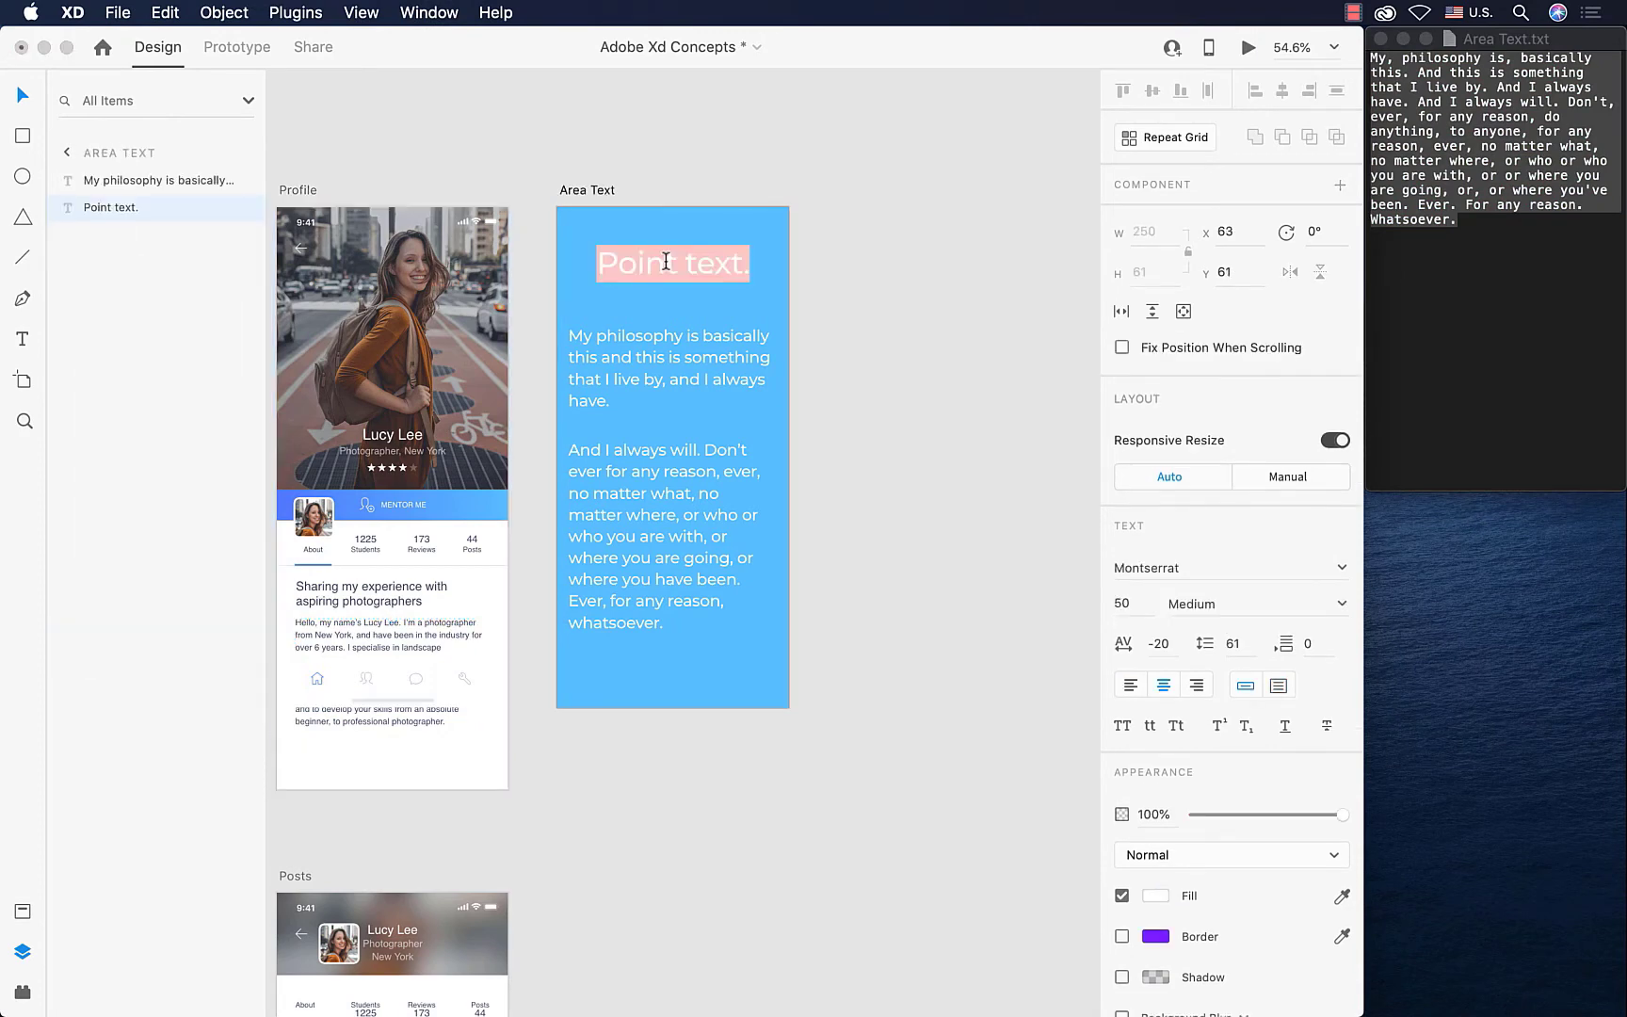
key("cmd+v")
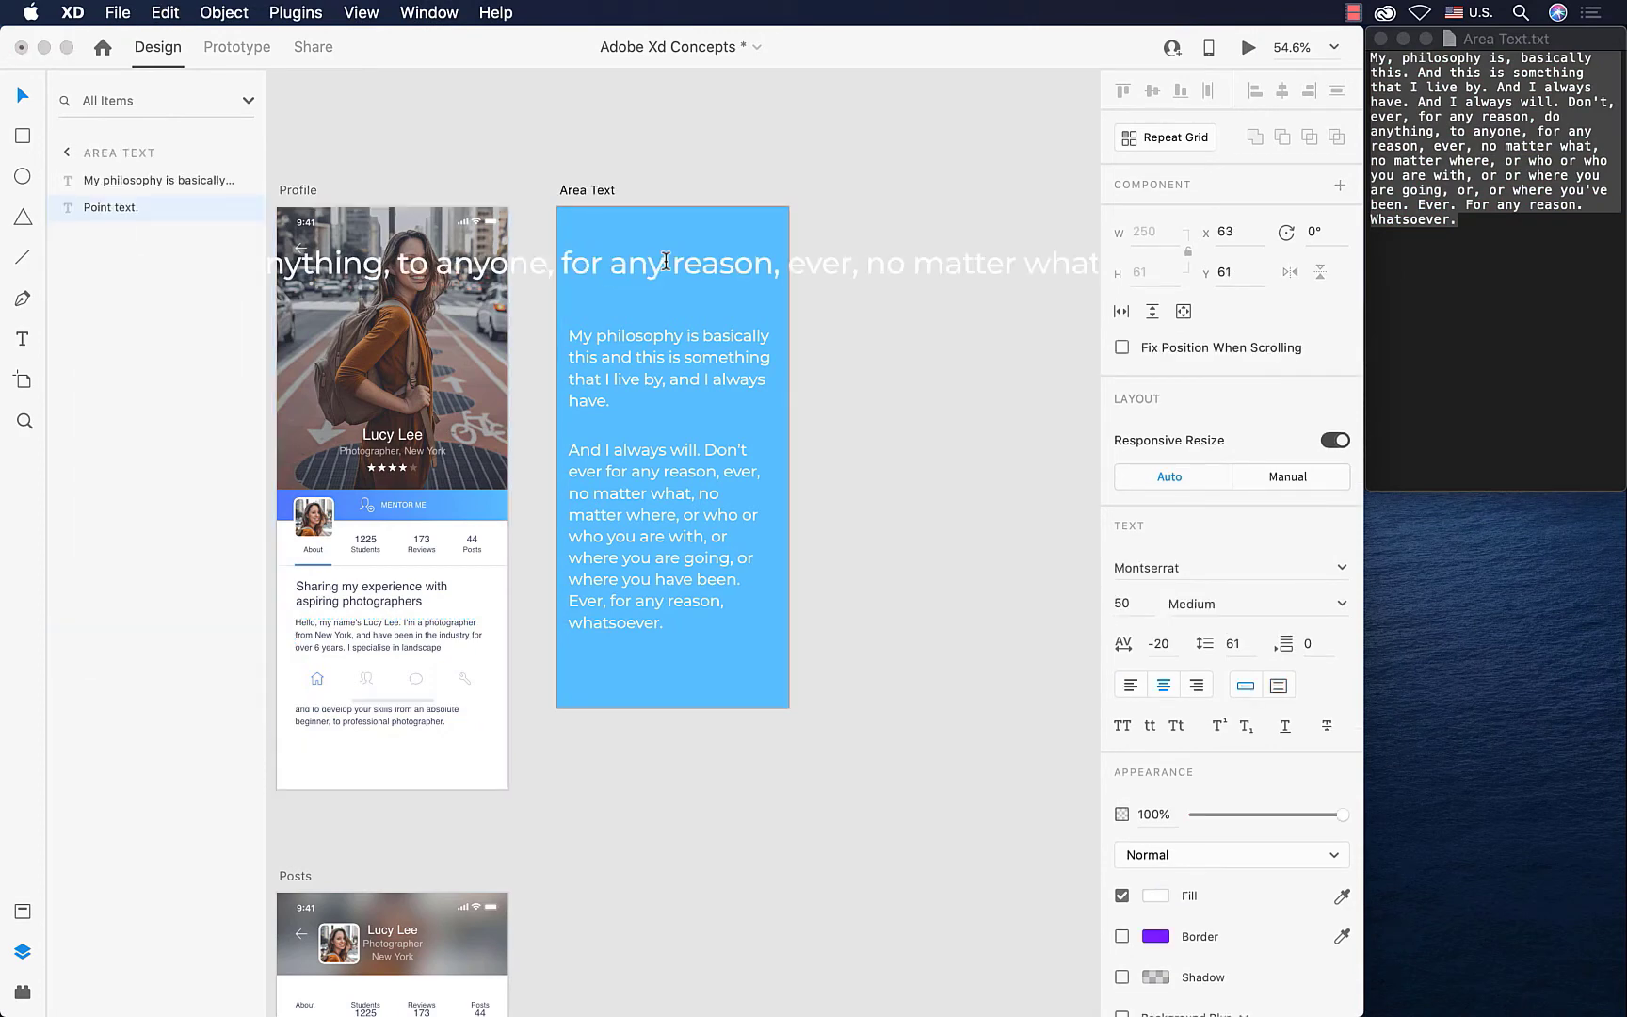
- Set the fill of the long pasted point text line to black, #000000
scroll(665, 259, "down", 5)
scroll(801, 332, "down", 7)
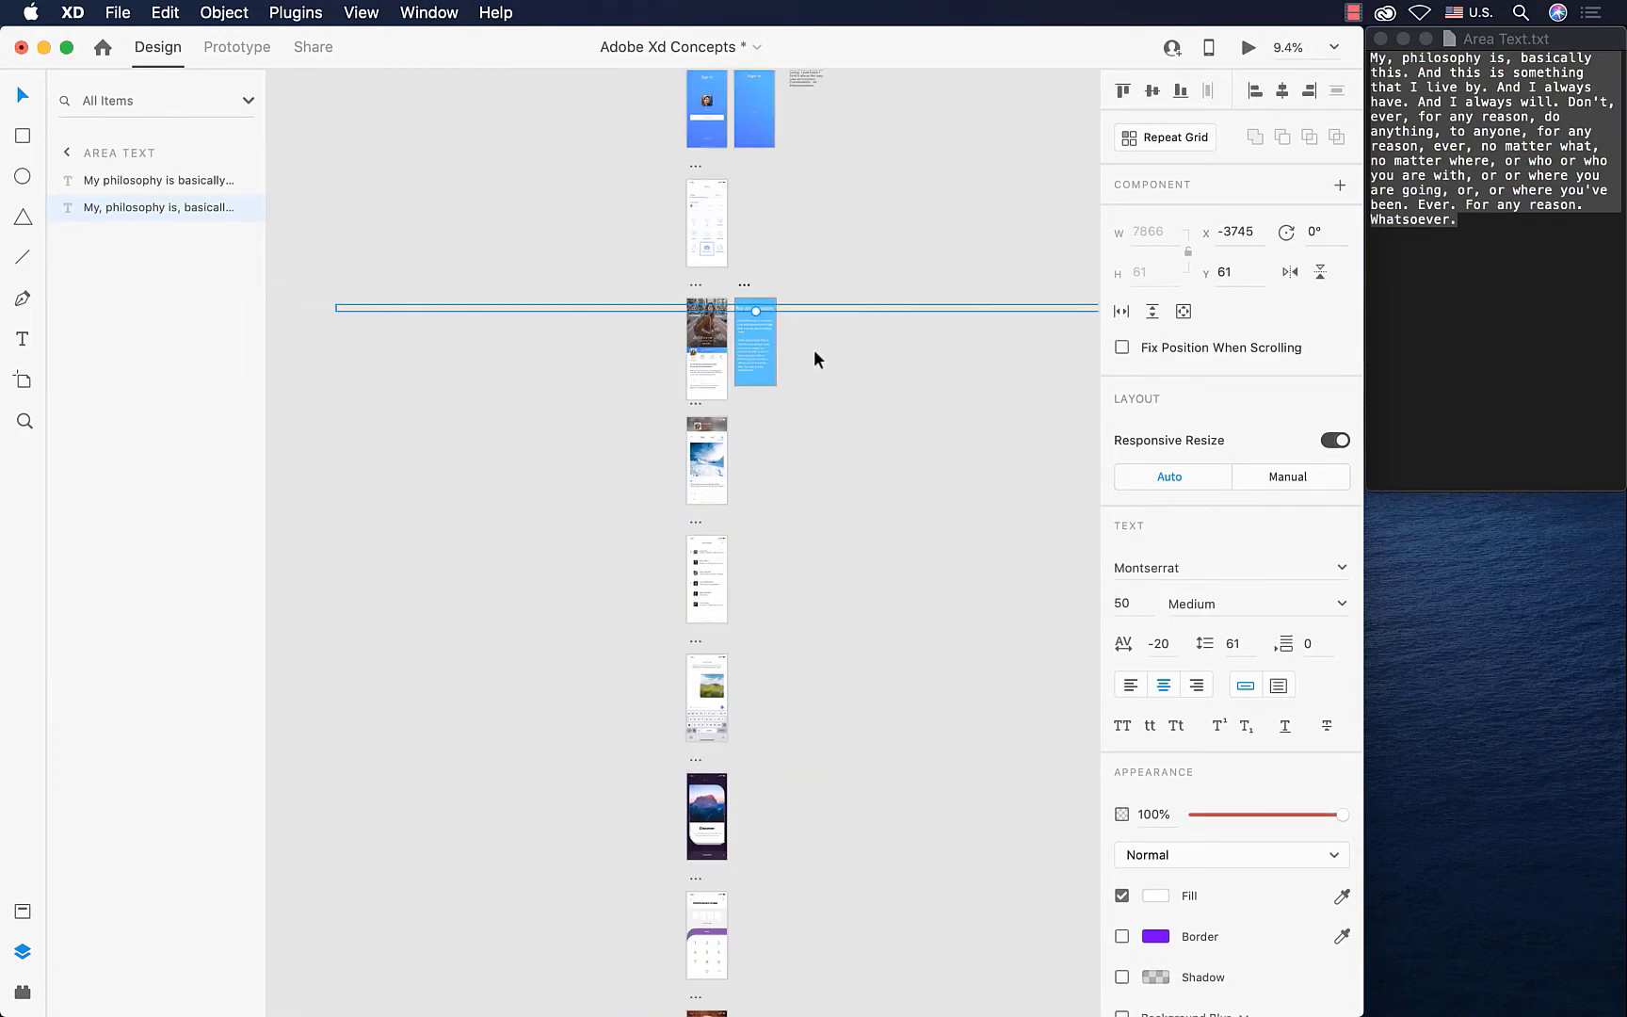
left_click(834, 361)
scroll(772, 281, "right", 2)
left_click(668, 290)
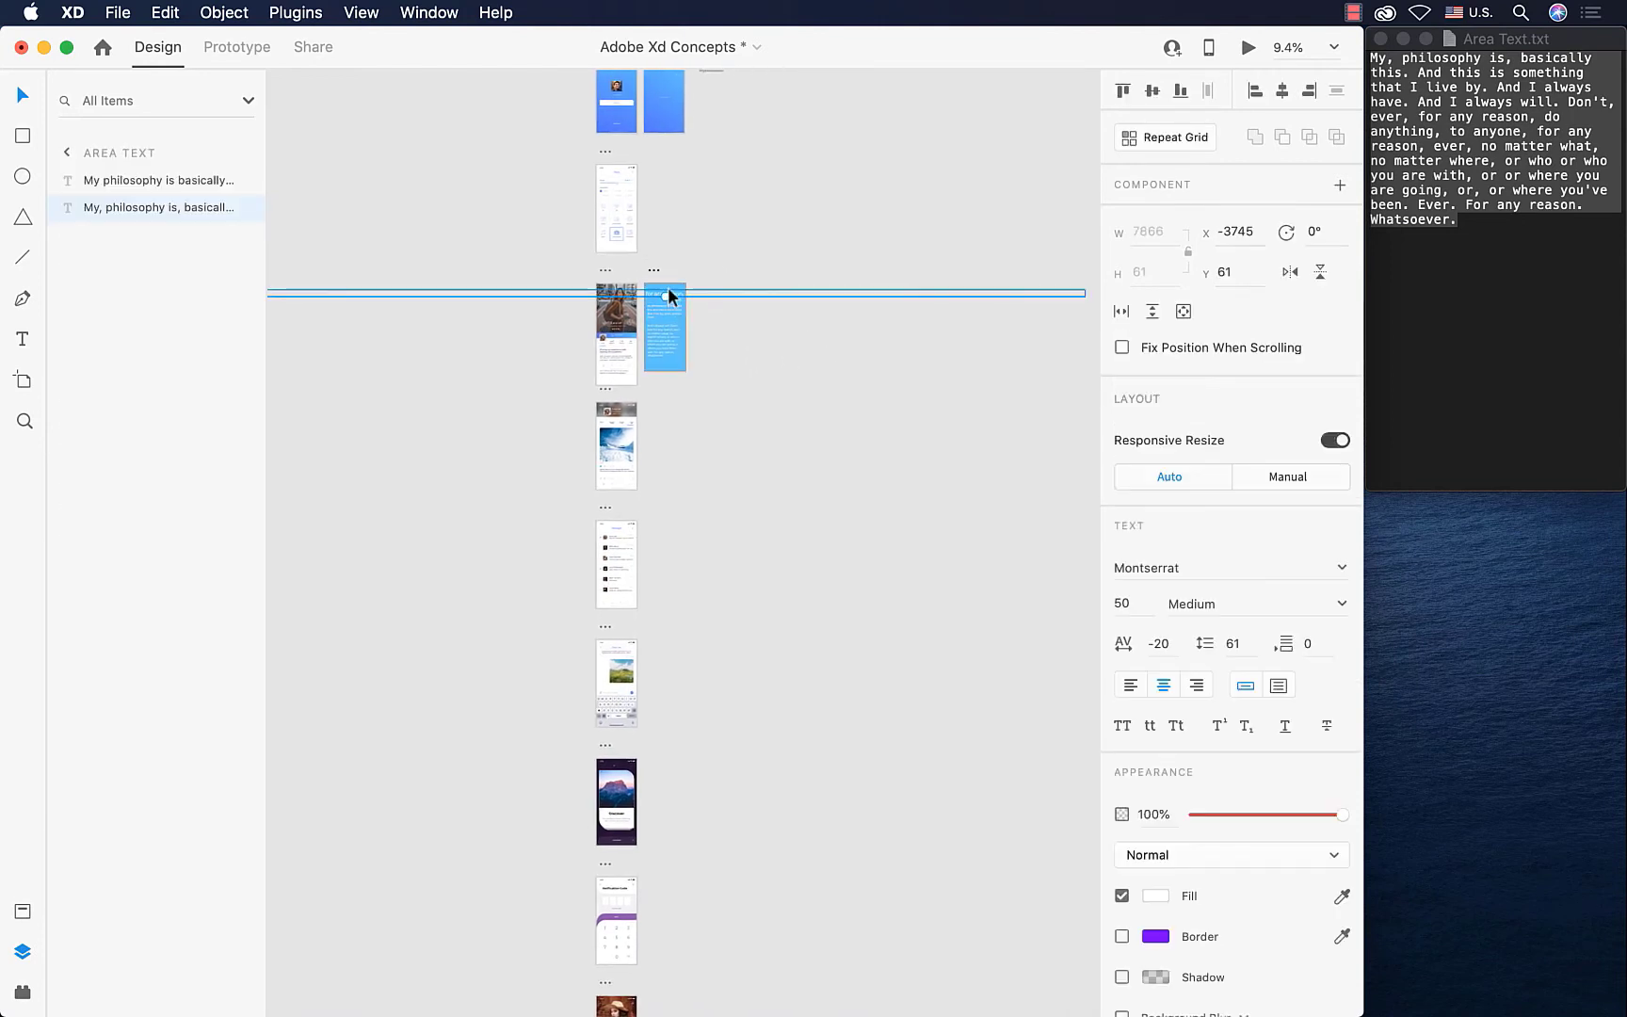
scroll(668, 290, "down", 5)
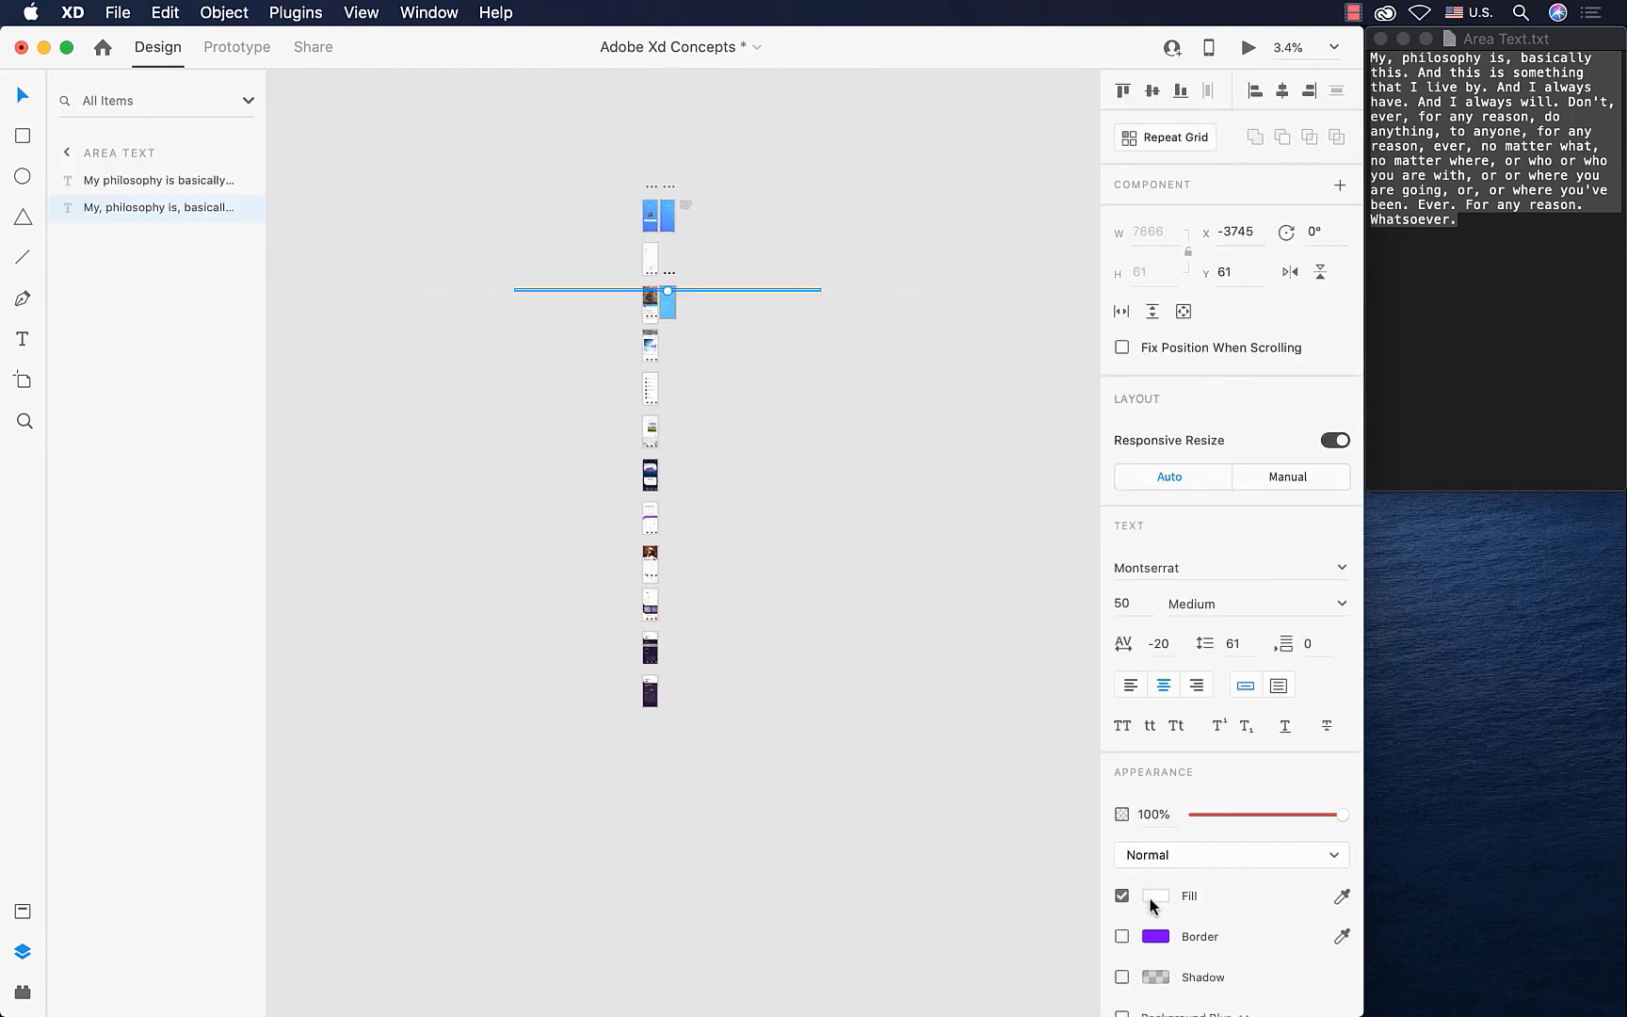
left_click(1150, 902)
left_click_drag(1004, 862, 1095, 945)
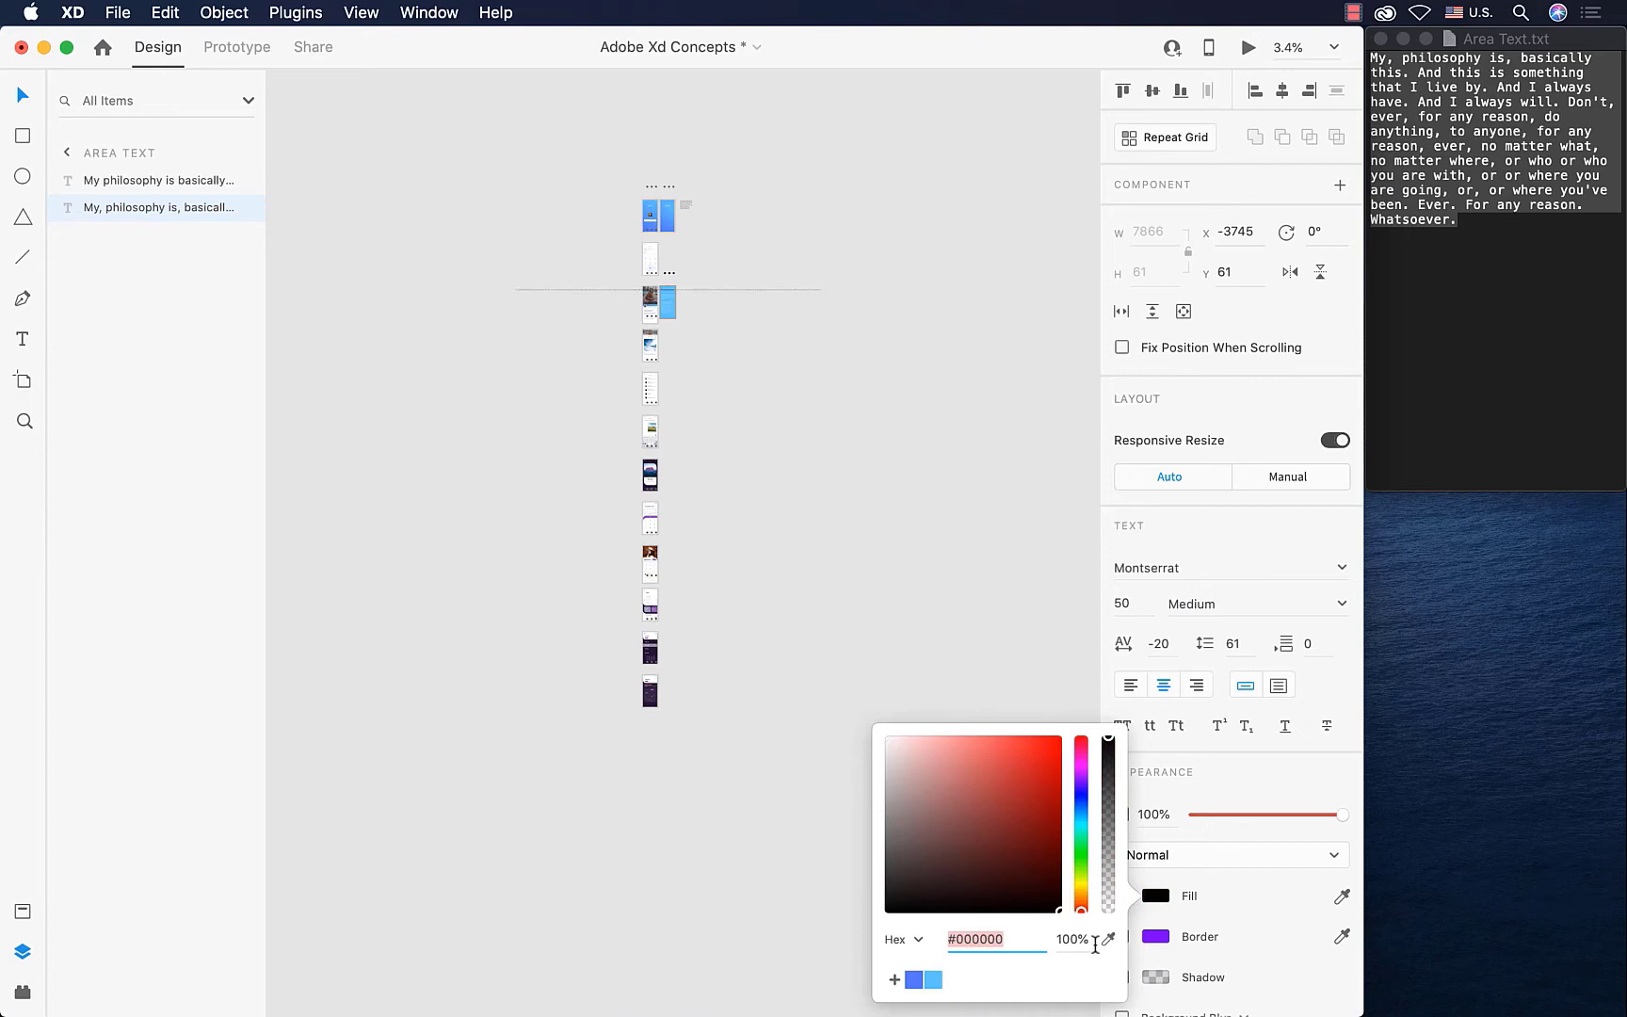
left_click(734, 430)
- Move the long point text line up off the Area Text artboard, to about Y -226, and deselect it
scroll(670, 293, "up", 6)
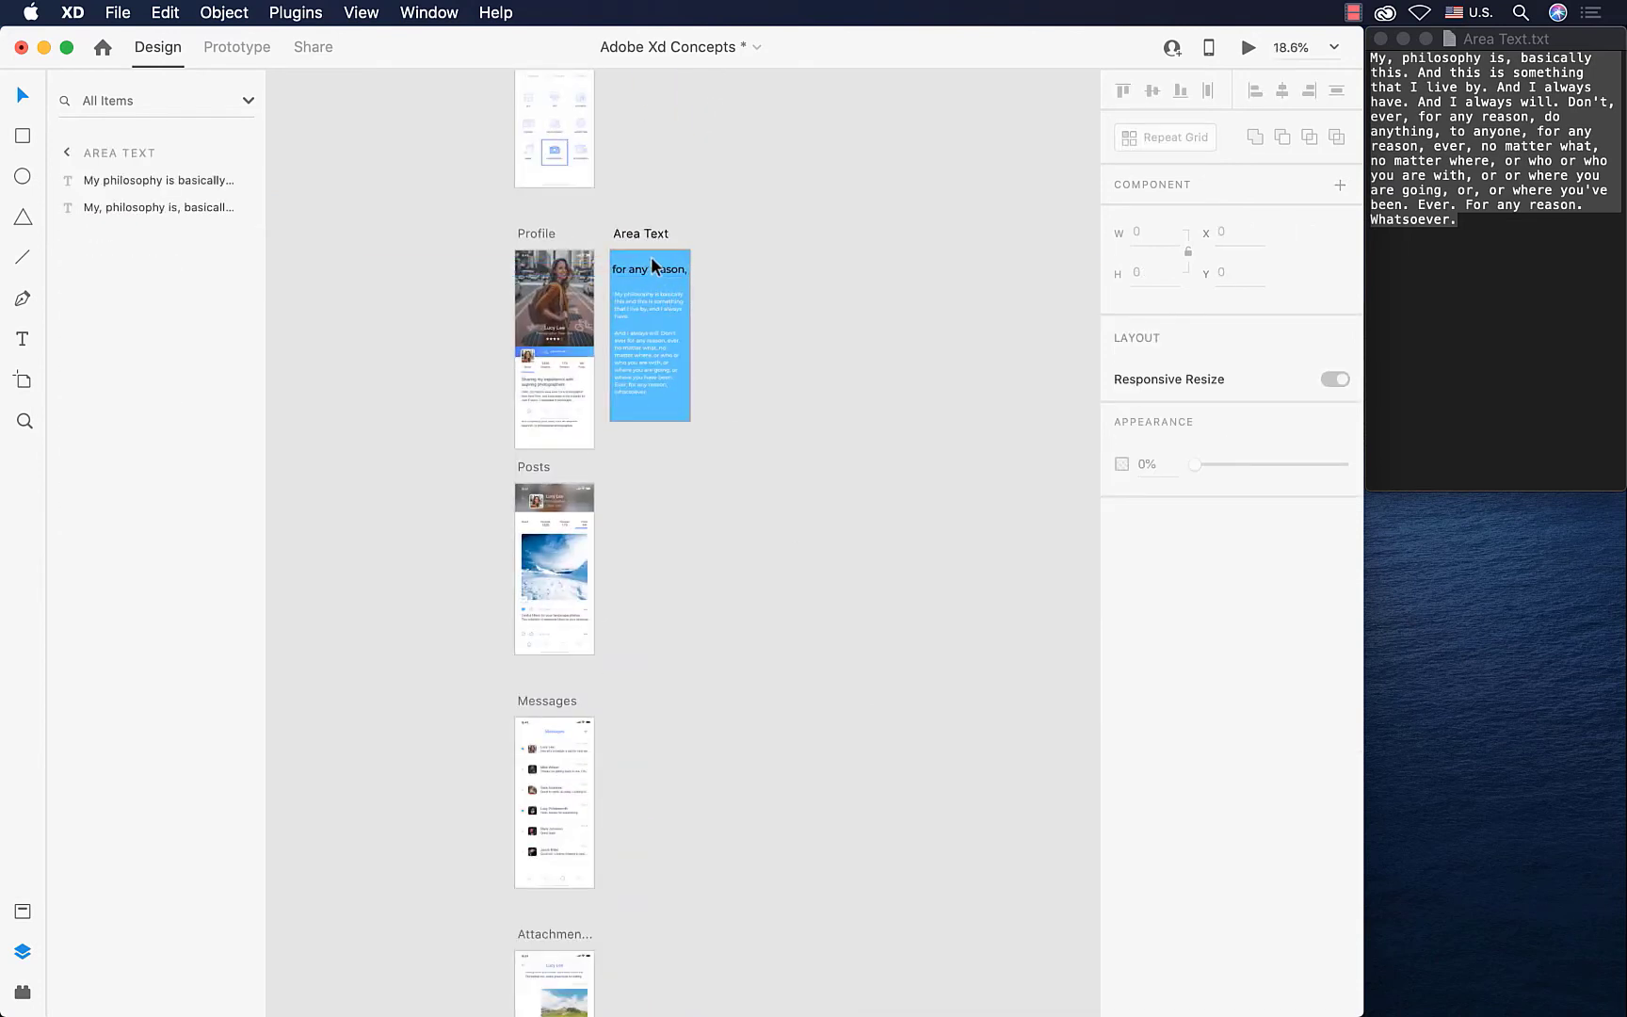
left_click(651, 257)
left_click_drag(647, 269, 646, 212)
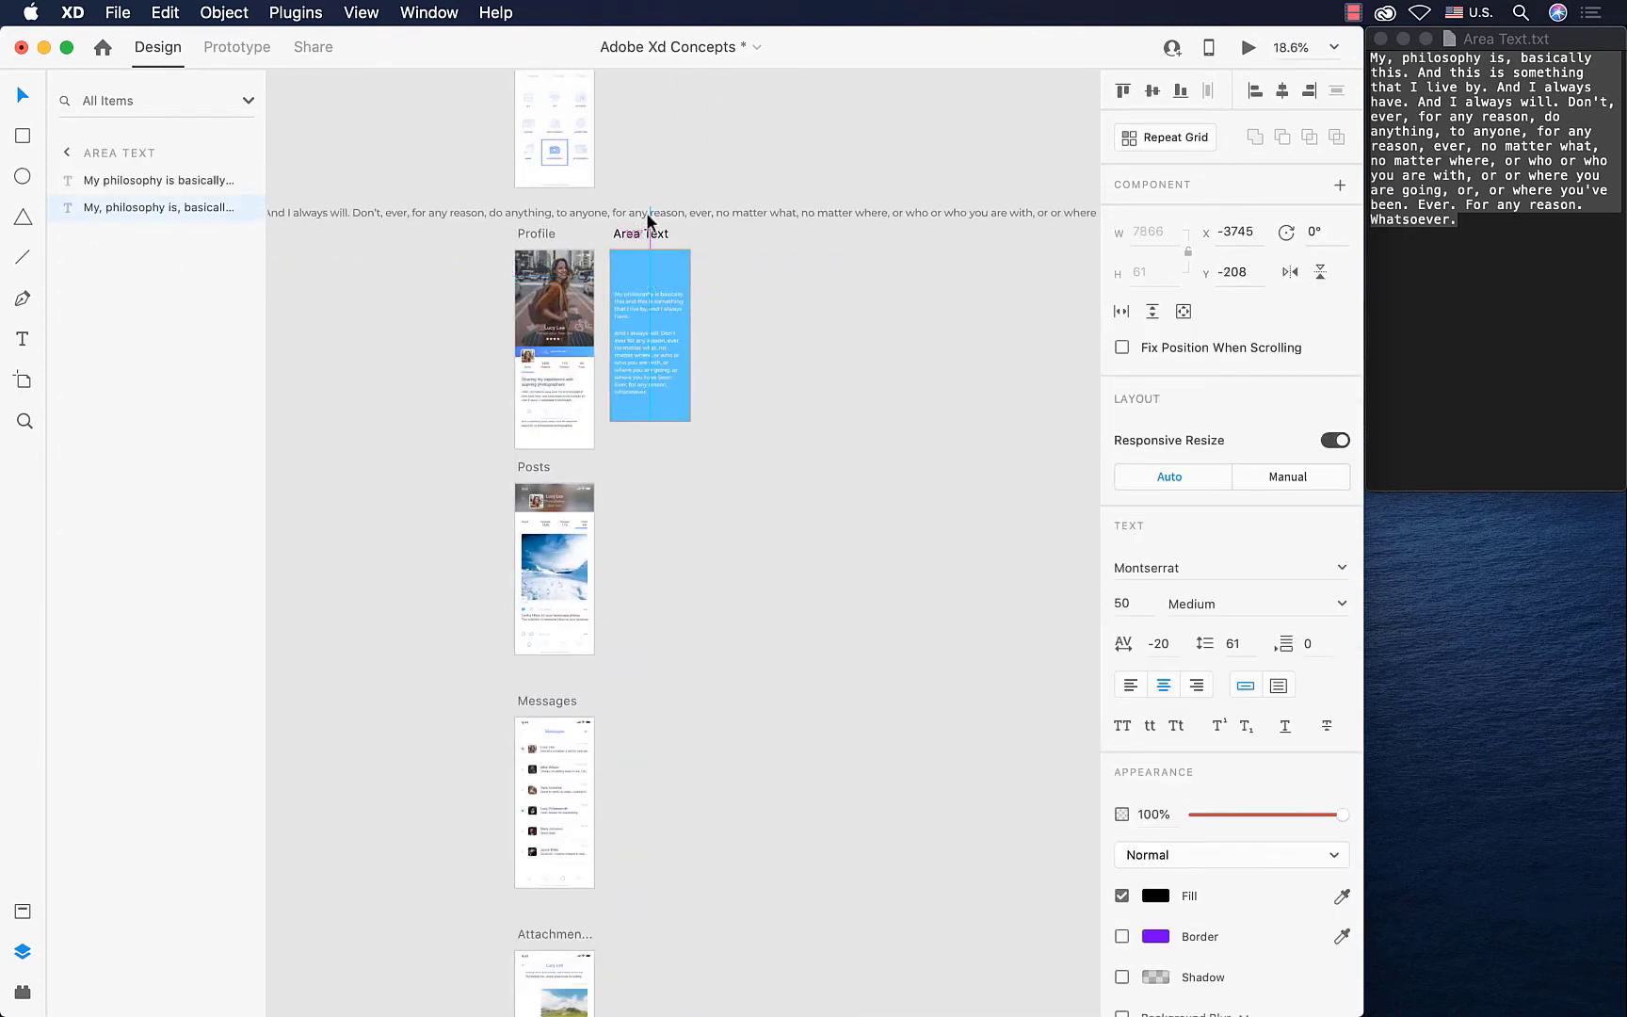
left_click(803, 349)
scroll(806, 349, "down", 3)
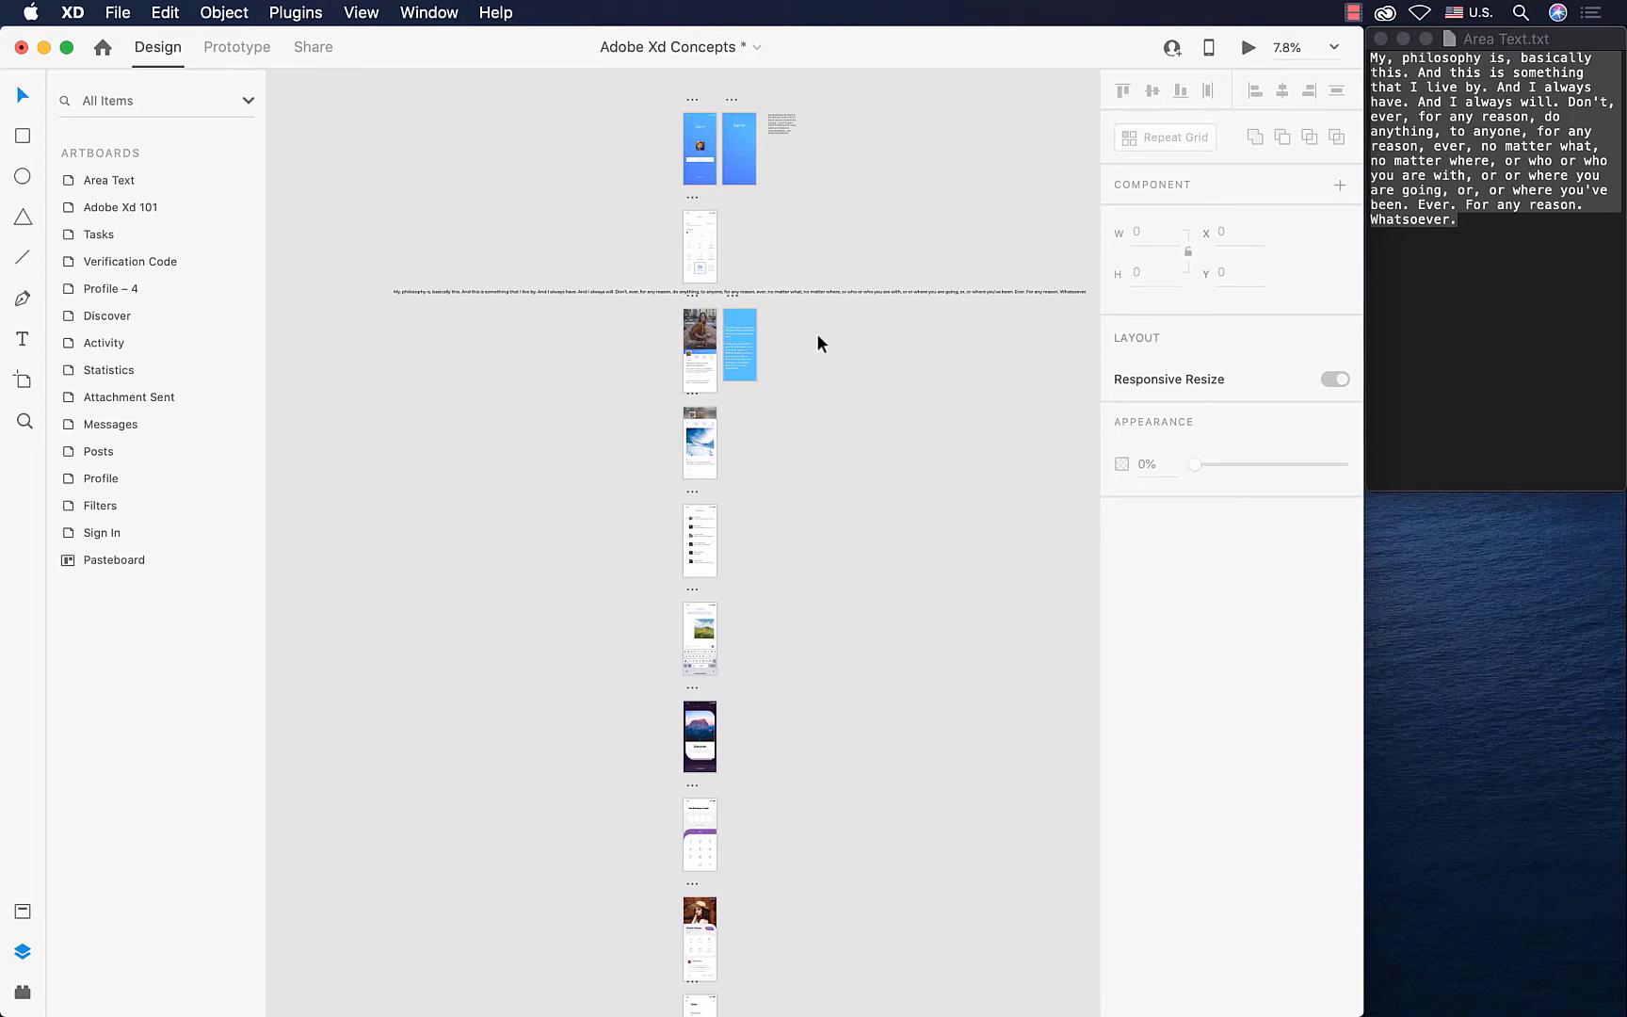
- Widen the Adobe XD window to the full screen width, covering the text file window
left_click_drag(1364, 323, 1625, 329)
scroll(999, 249, "up", 1)
scroll(999, 250, "up", 1)
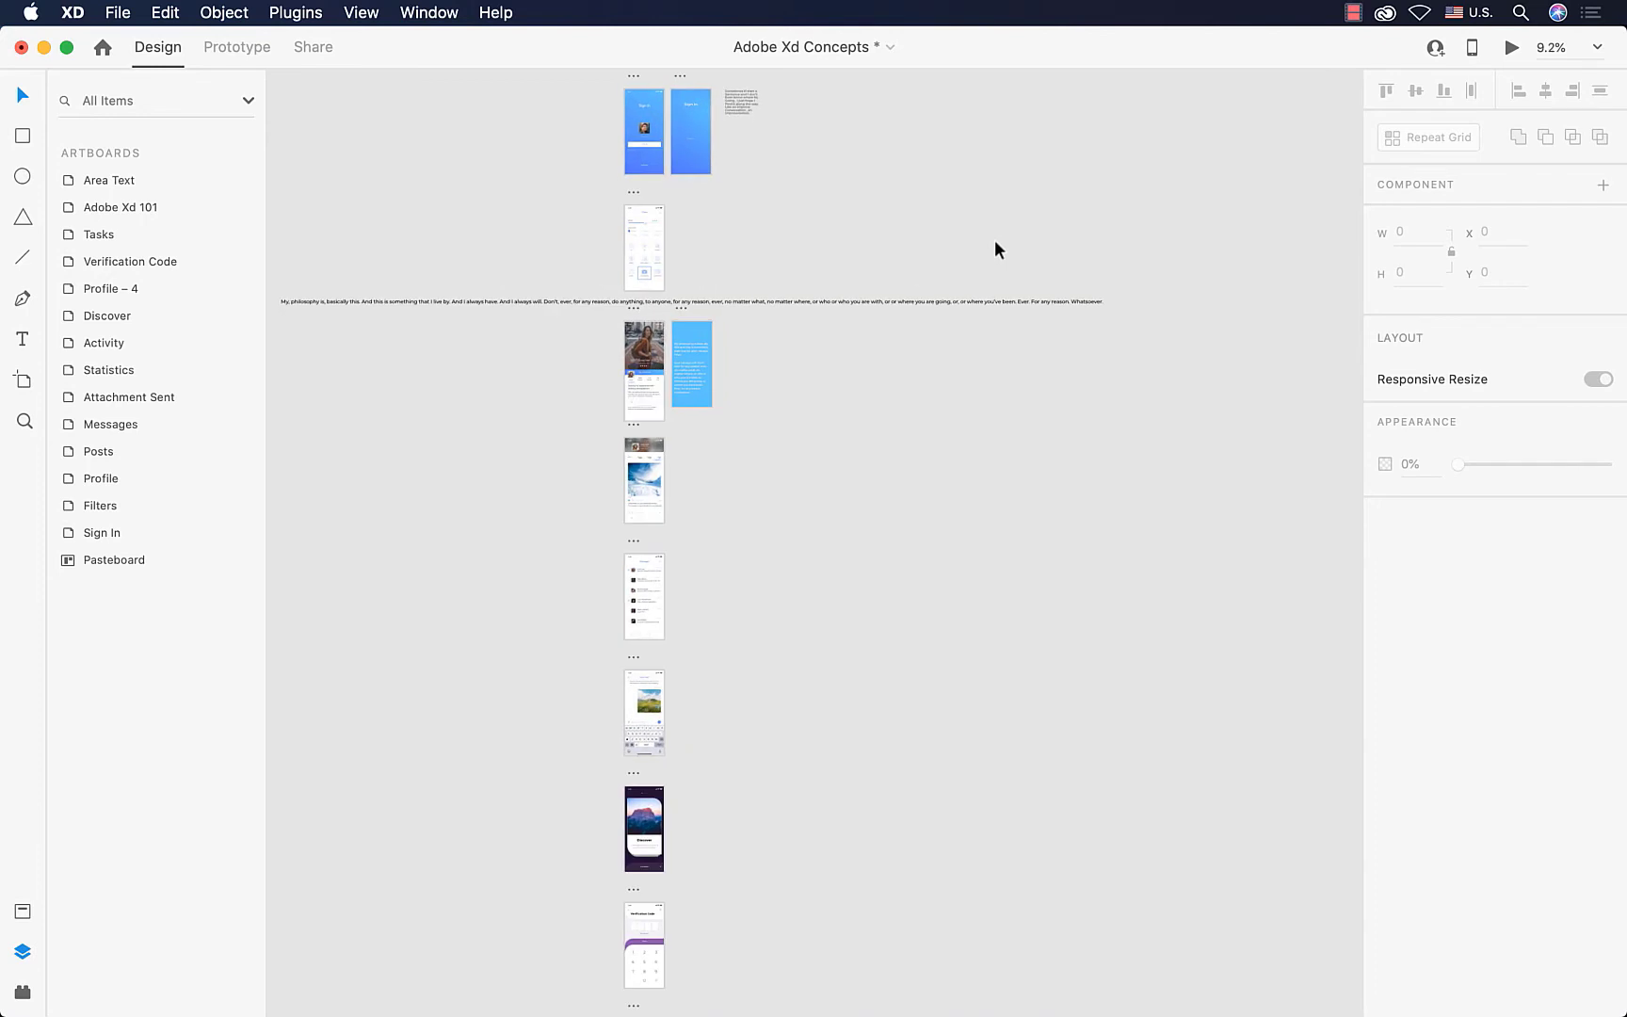
scroll(999, 250, "left", 3)
scroll(999, 250, "up", 1)
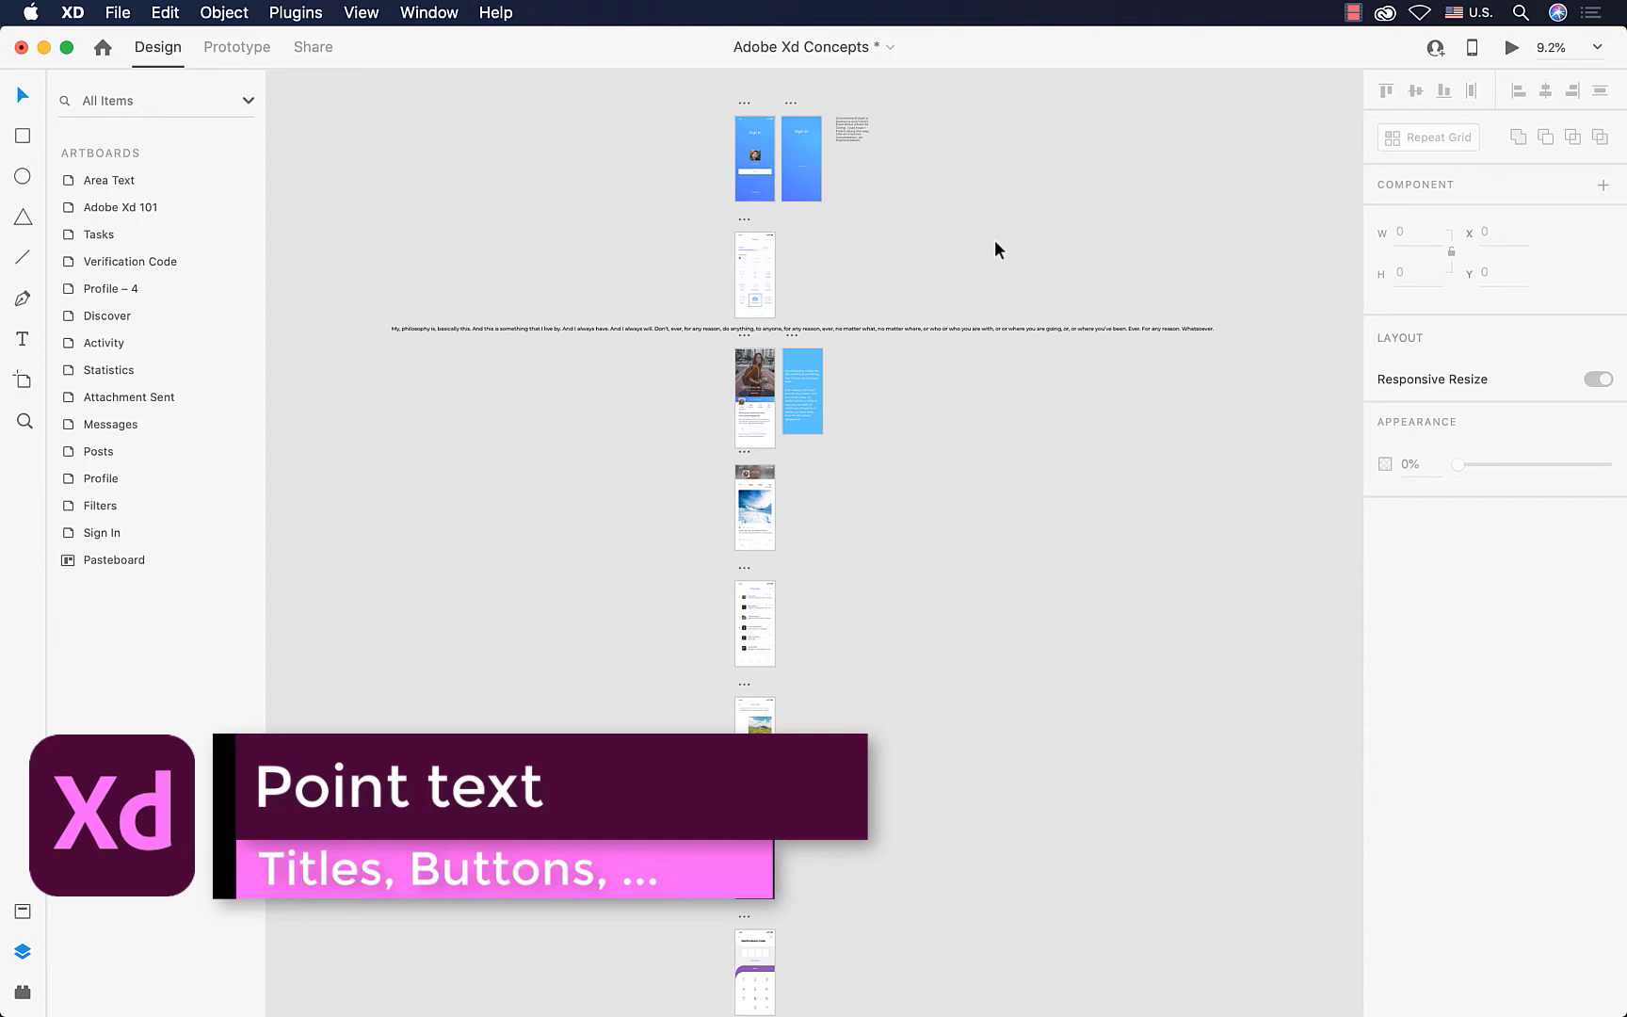
- Replace the whole area text on the Area Text artboard with the copied "My, philosophy is, basically this." paragraph
scroll(834, 381, "up", 5)
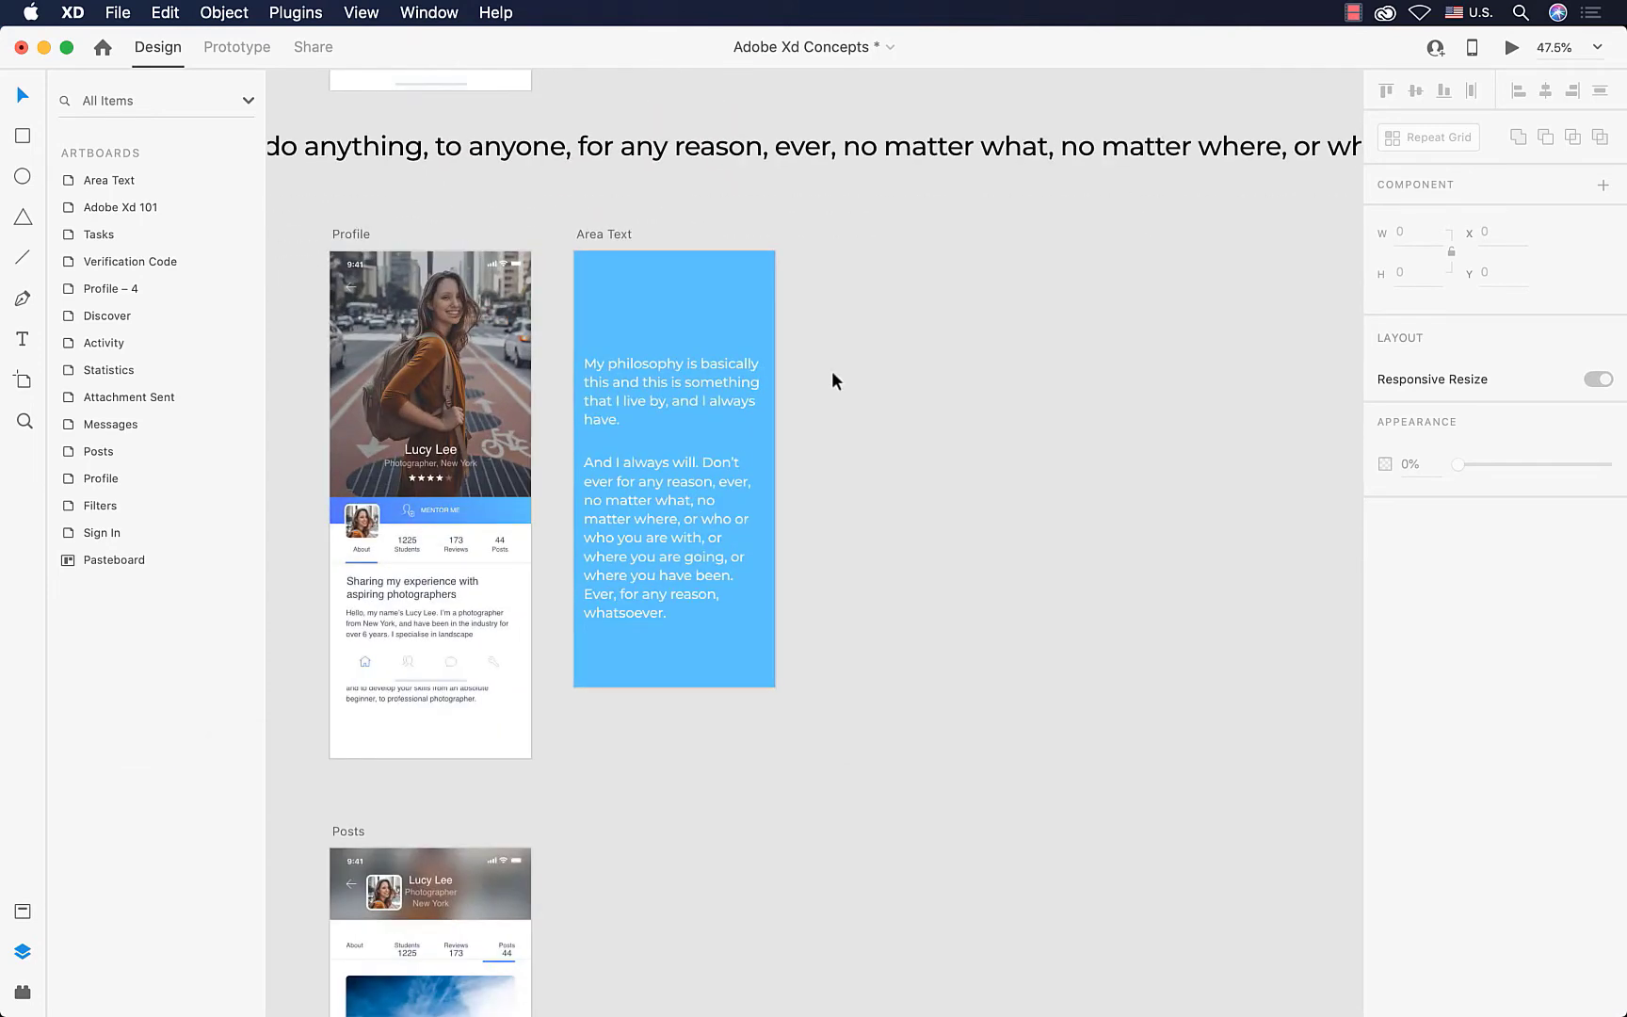
scroll(832, 377, "left", 2)
left_click(807, 374)
double_click(807, 374)
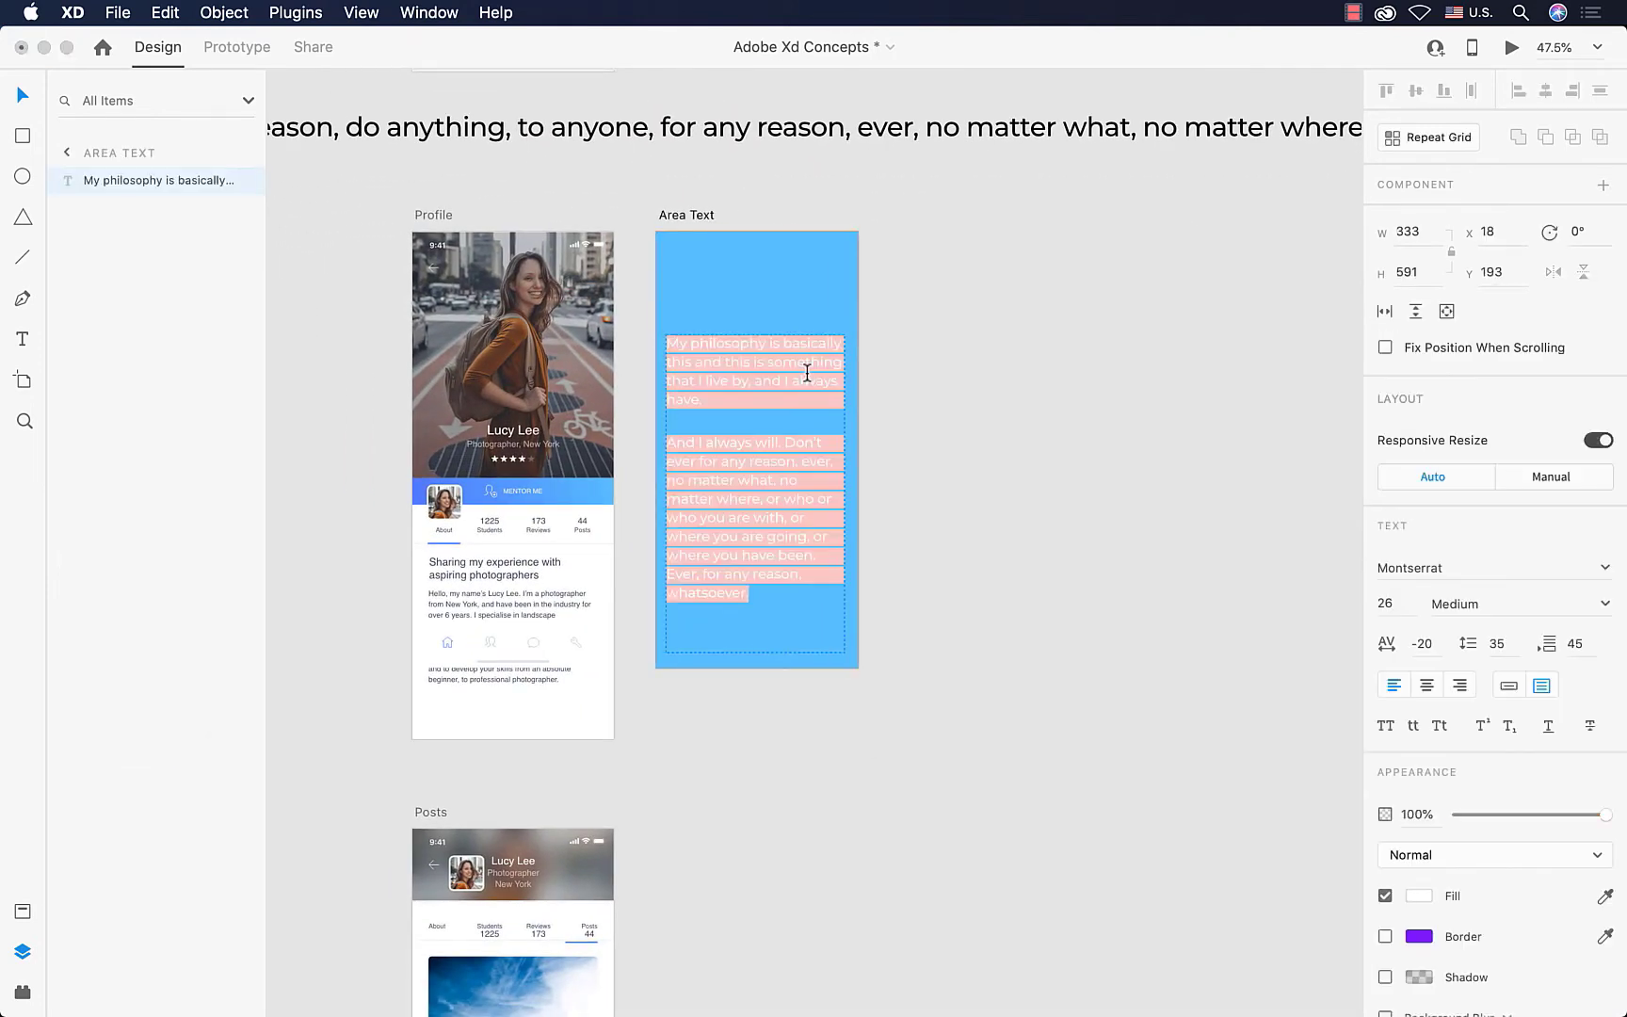
type("My, philosophy is, basically this. And this is something that I live by. And I always have. And I always will. Don't, ever, for any reason, do anything, to anyone, for any reason, ever, no matter what, no matter where, or who or who you are with, or or where you are going, or, or where you've been. Ever. For any reason. Whatsoever.")
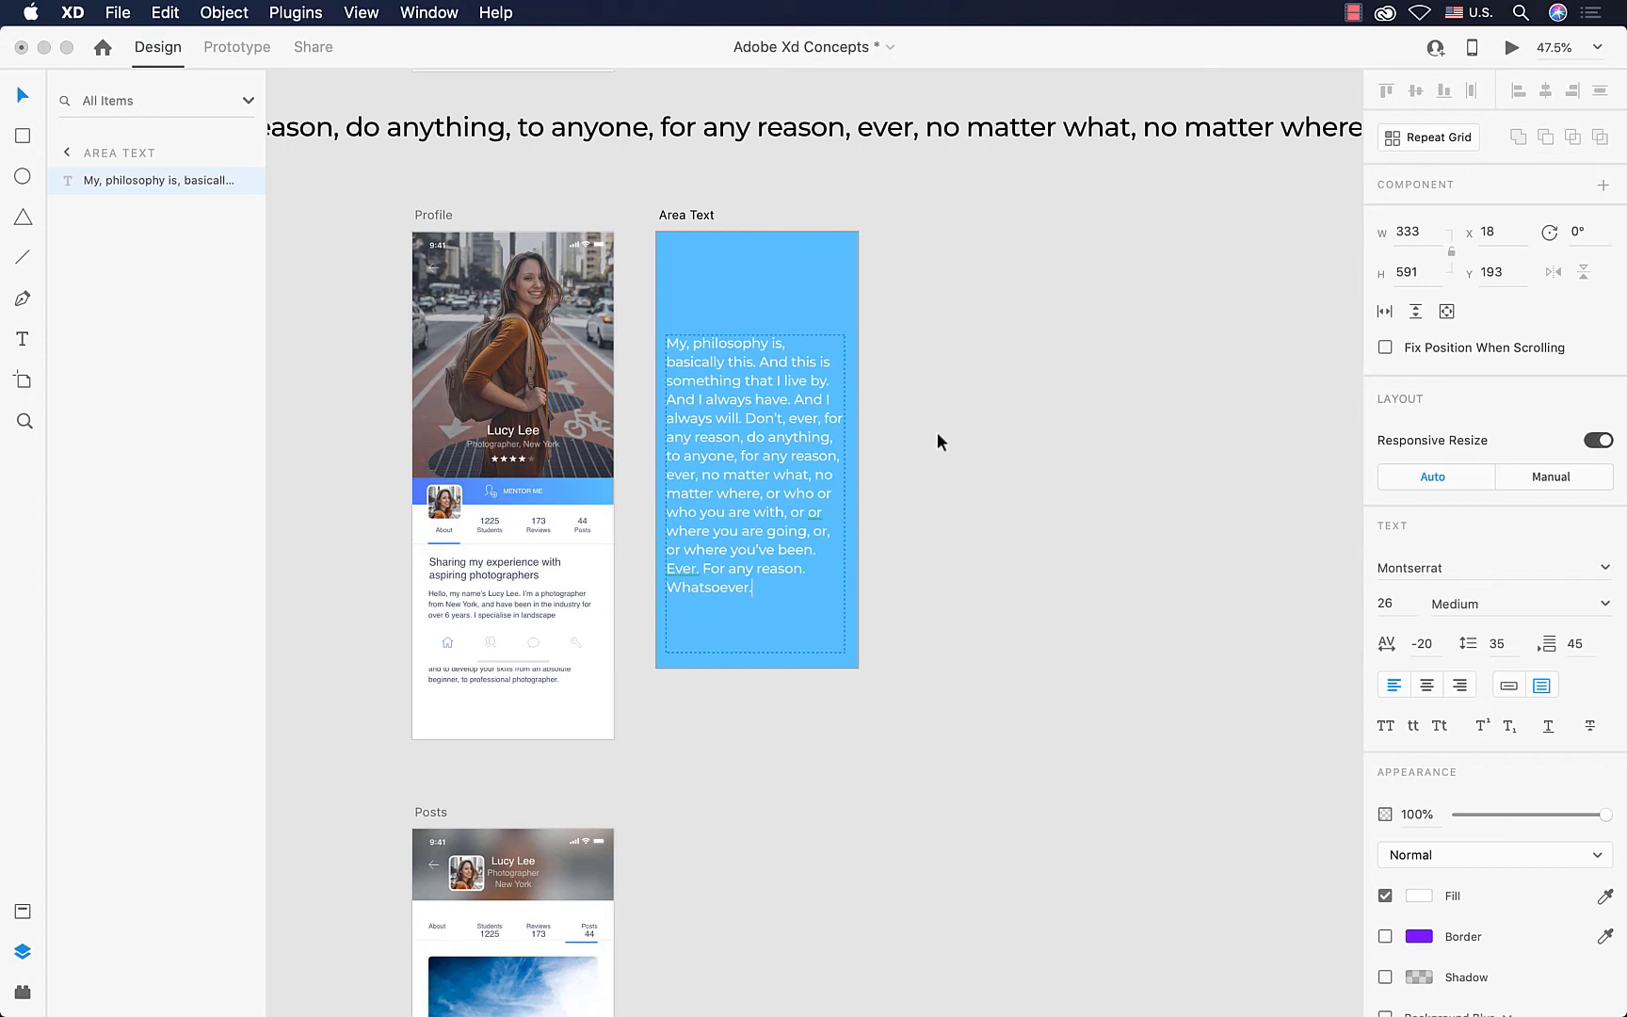
key("Escape")
- Convert the long black point text line above the artboards to area text
scroll(817, 132, "down", 10)
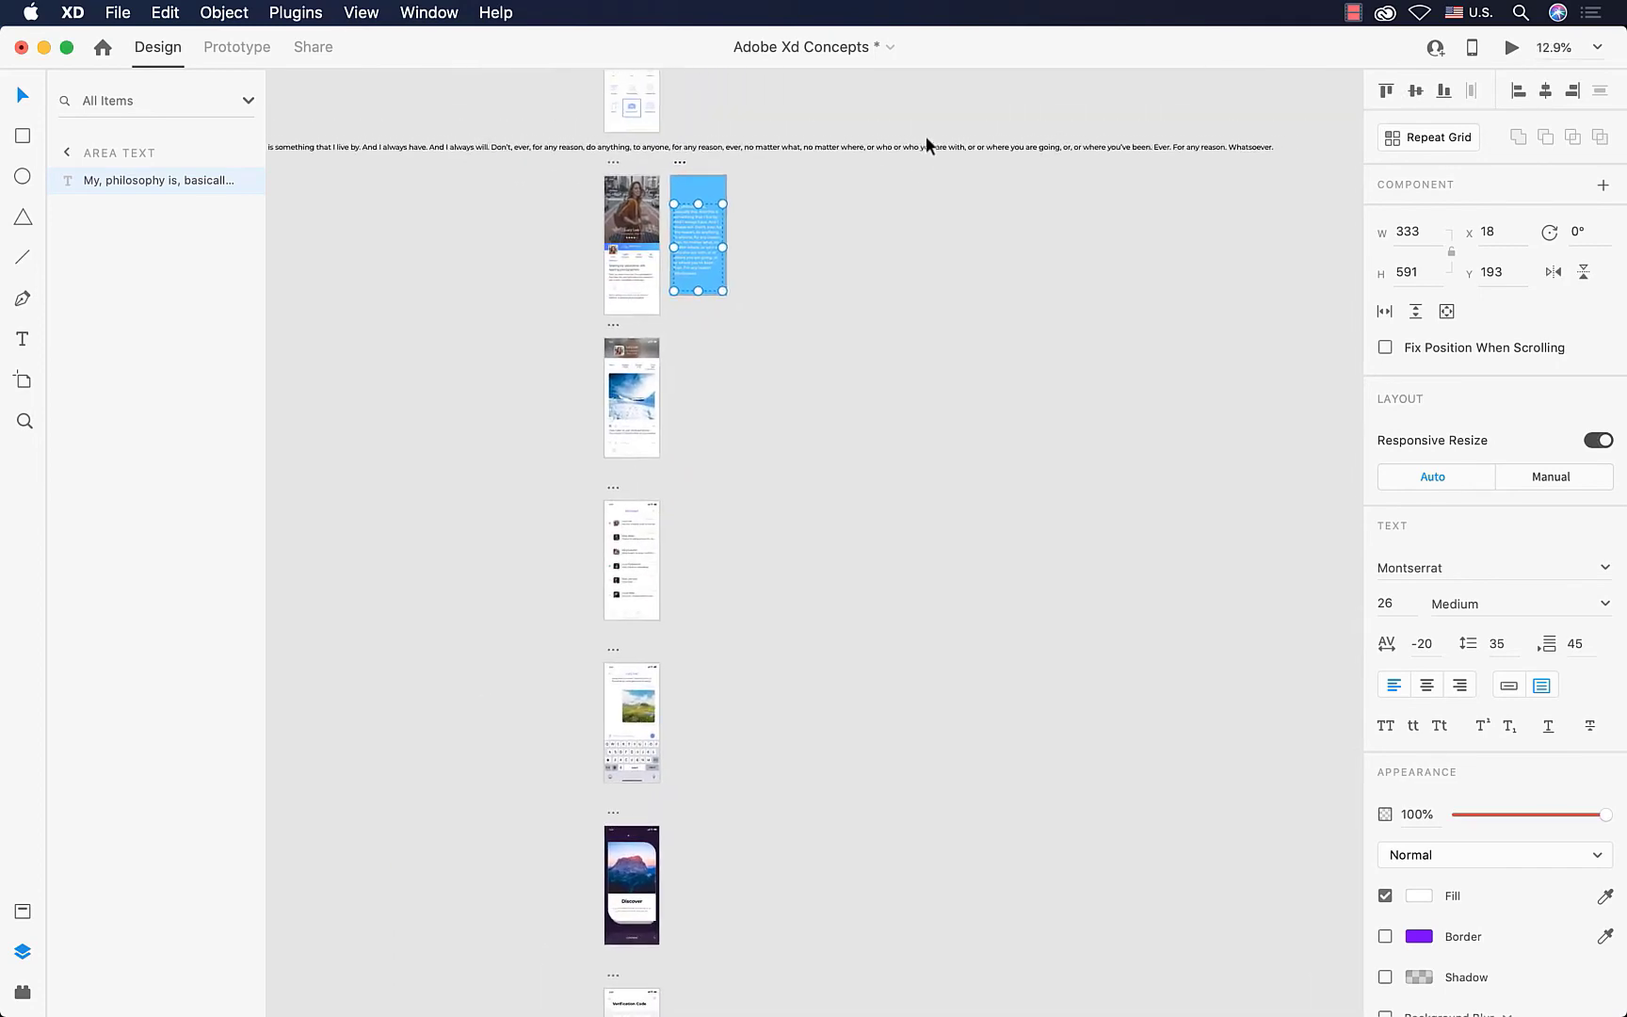
scroll(925, 146, "up", 5)
scroll(926, 143, "right", 3)
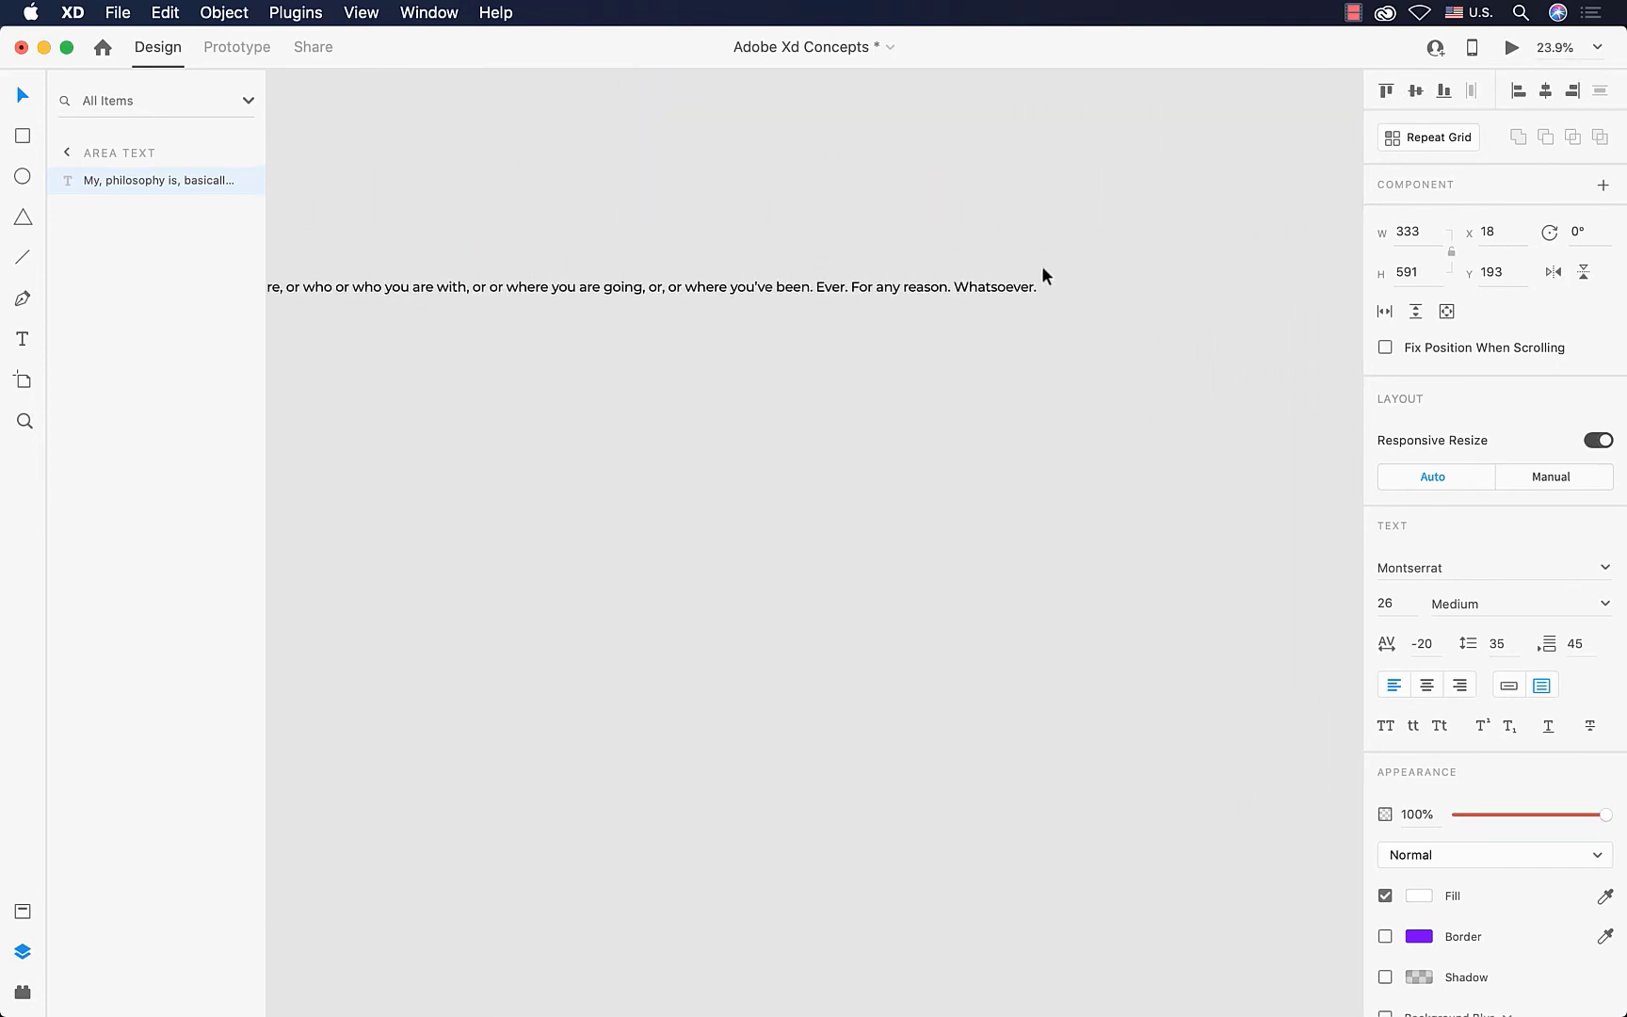
left_click(997, 285)
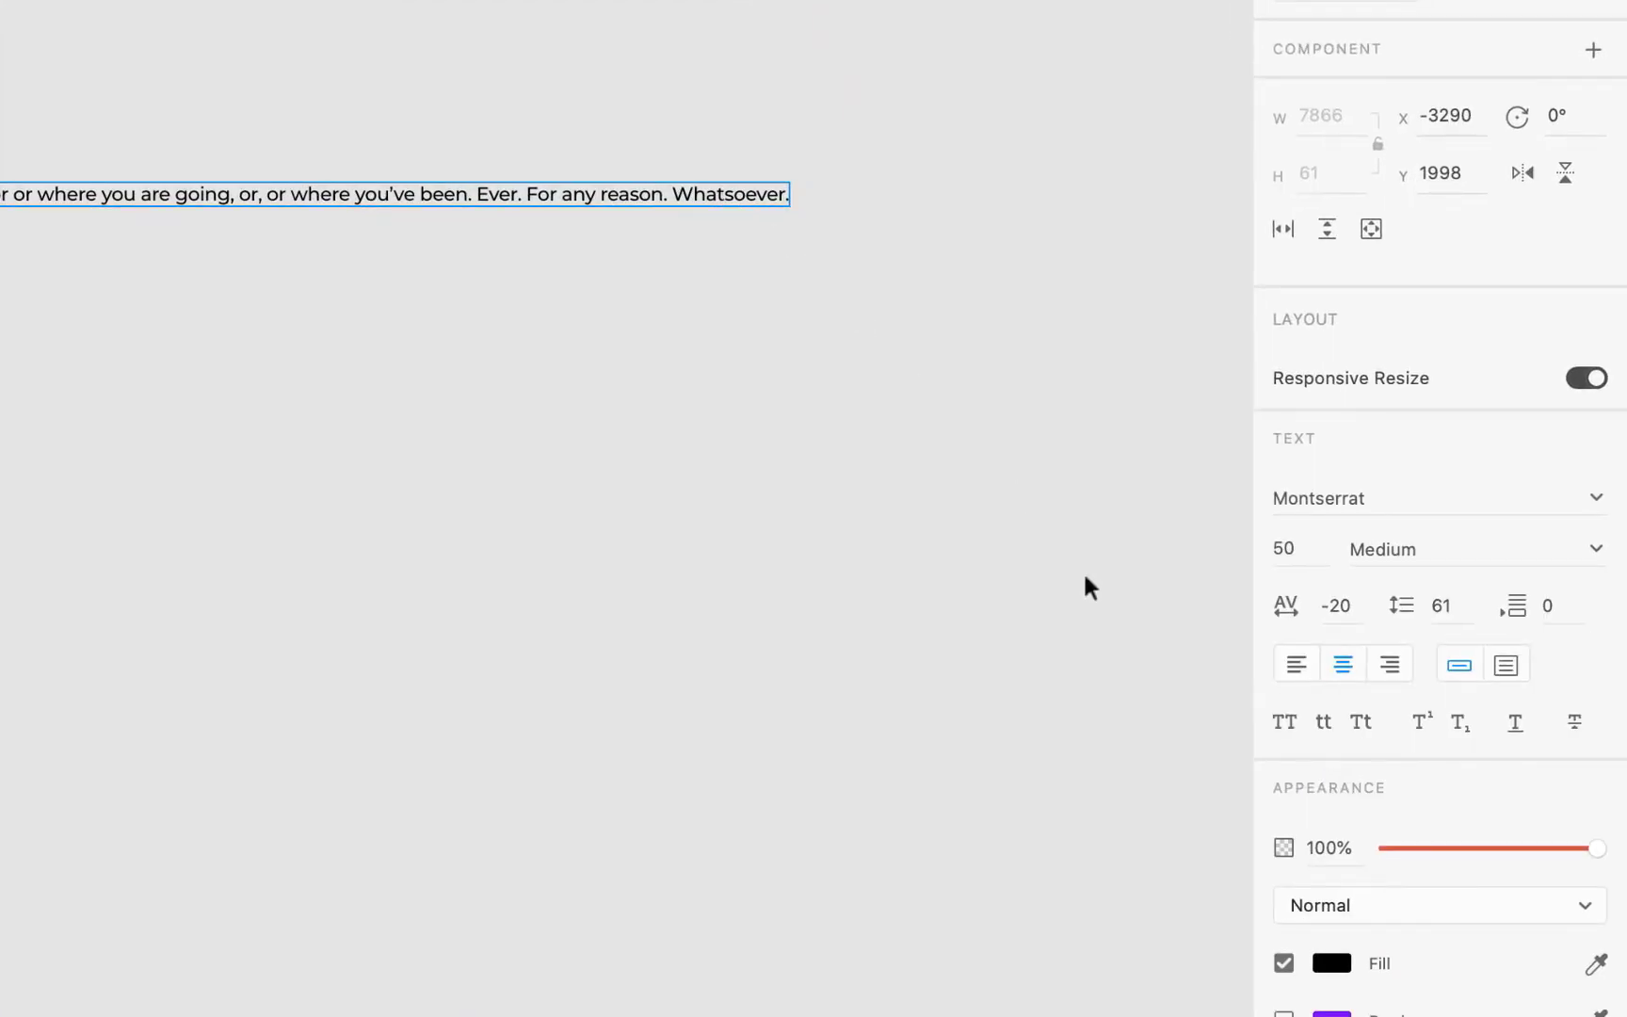
left_click(1505, 665)
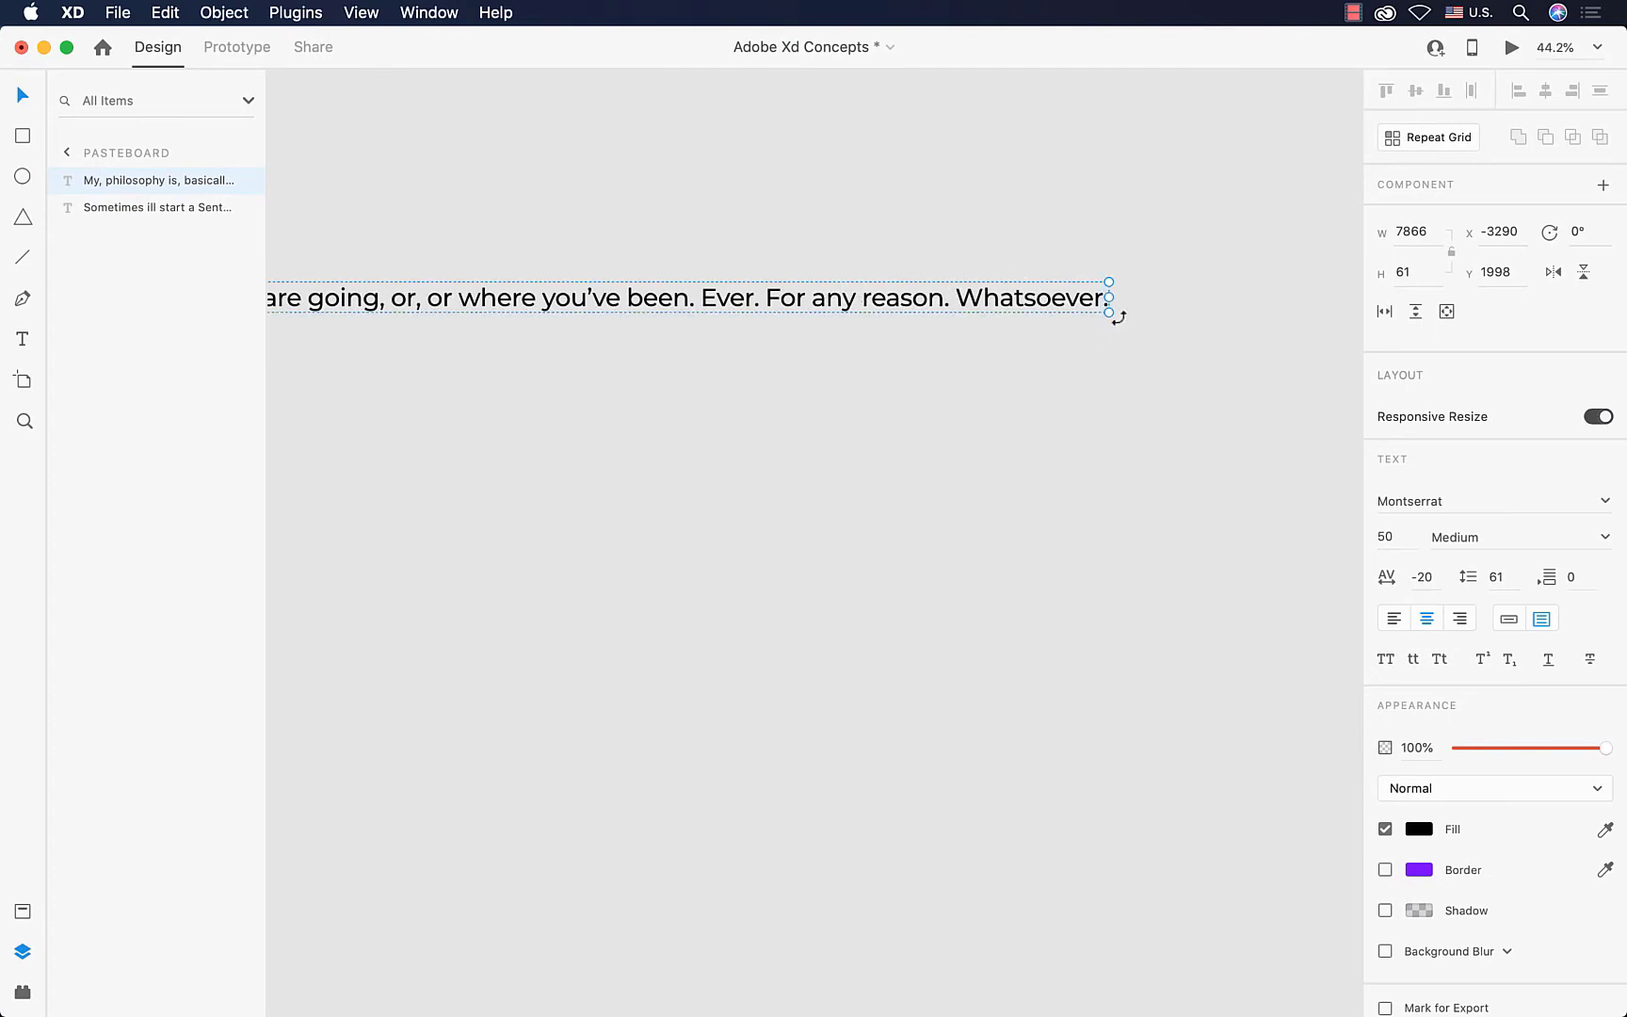
- Resize the black area text's box to about 1480 by 579 so the line wraps into a paragraph
left_click_drag(1109, 312, 418, 475)
scroll(418, 475, "down", 5)
scroll(419, 475, "left", 6)
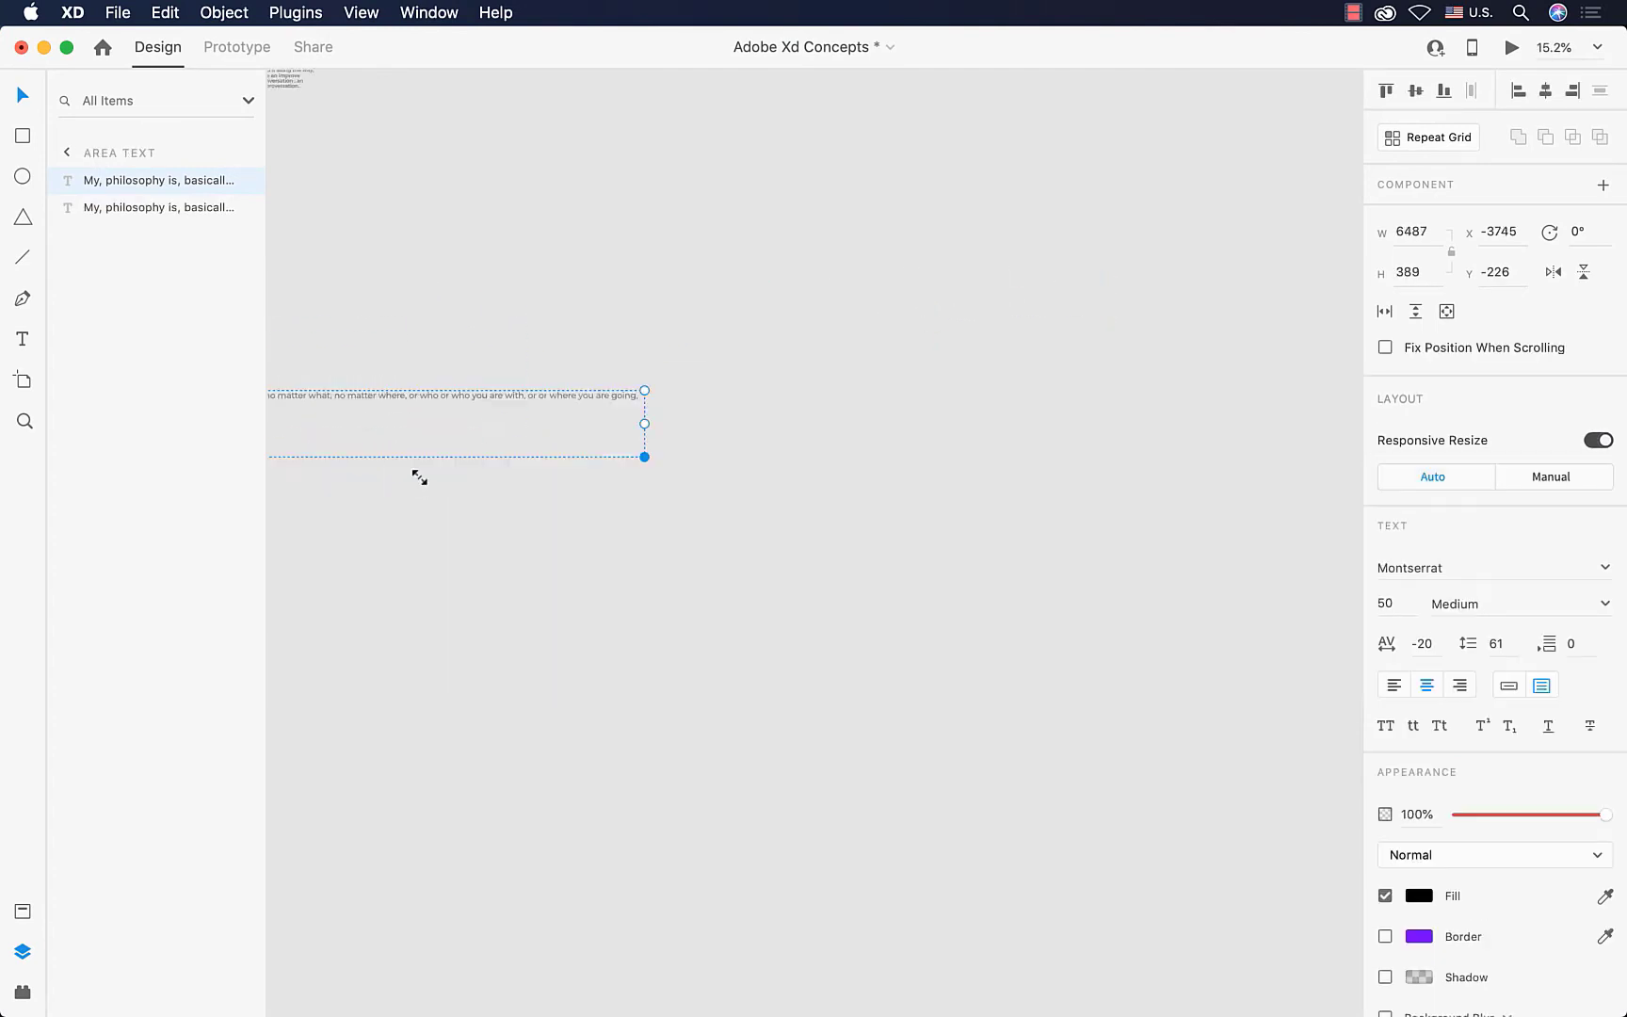
scroll(418, 481, "down", 1)
left_click_drag(945, 448, 367, 476)
scroll(367, 477, "down", 2)
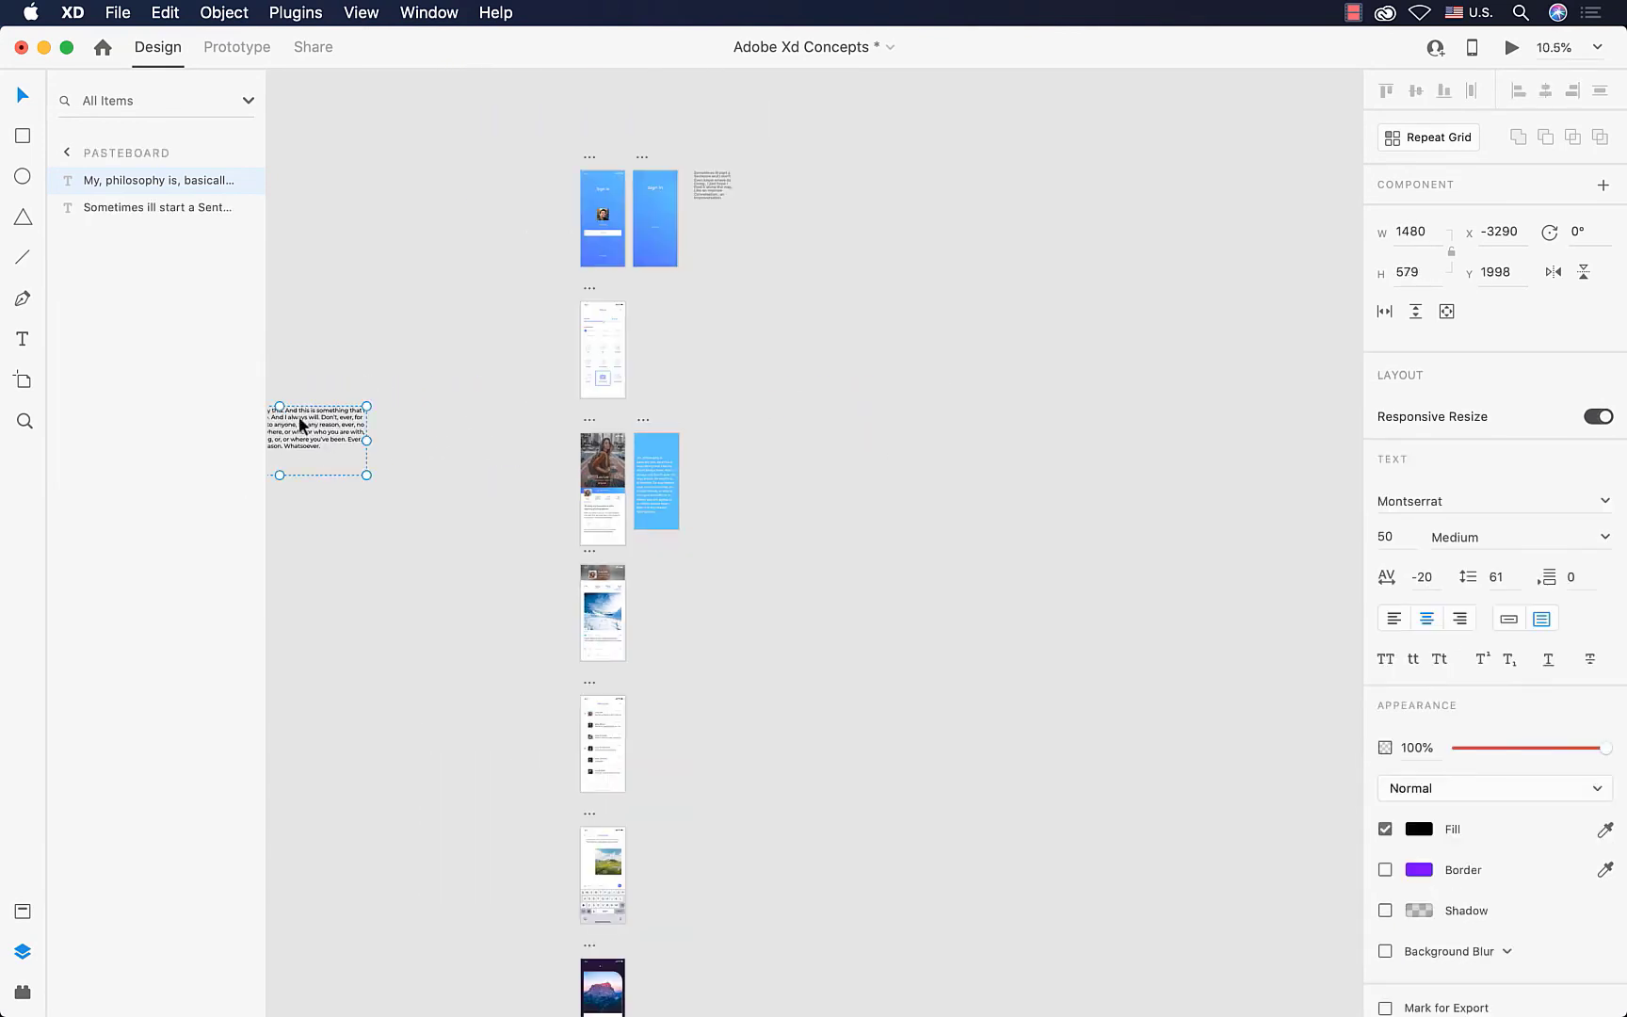
- Move the black text block to the pasteboard at about X 1407, Y 878 and resize its box to about 813 by 775
left_click_drag(298, 416, 853, 285)
scroll(854, 284, "up", 2)
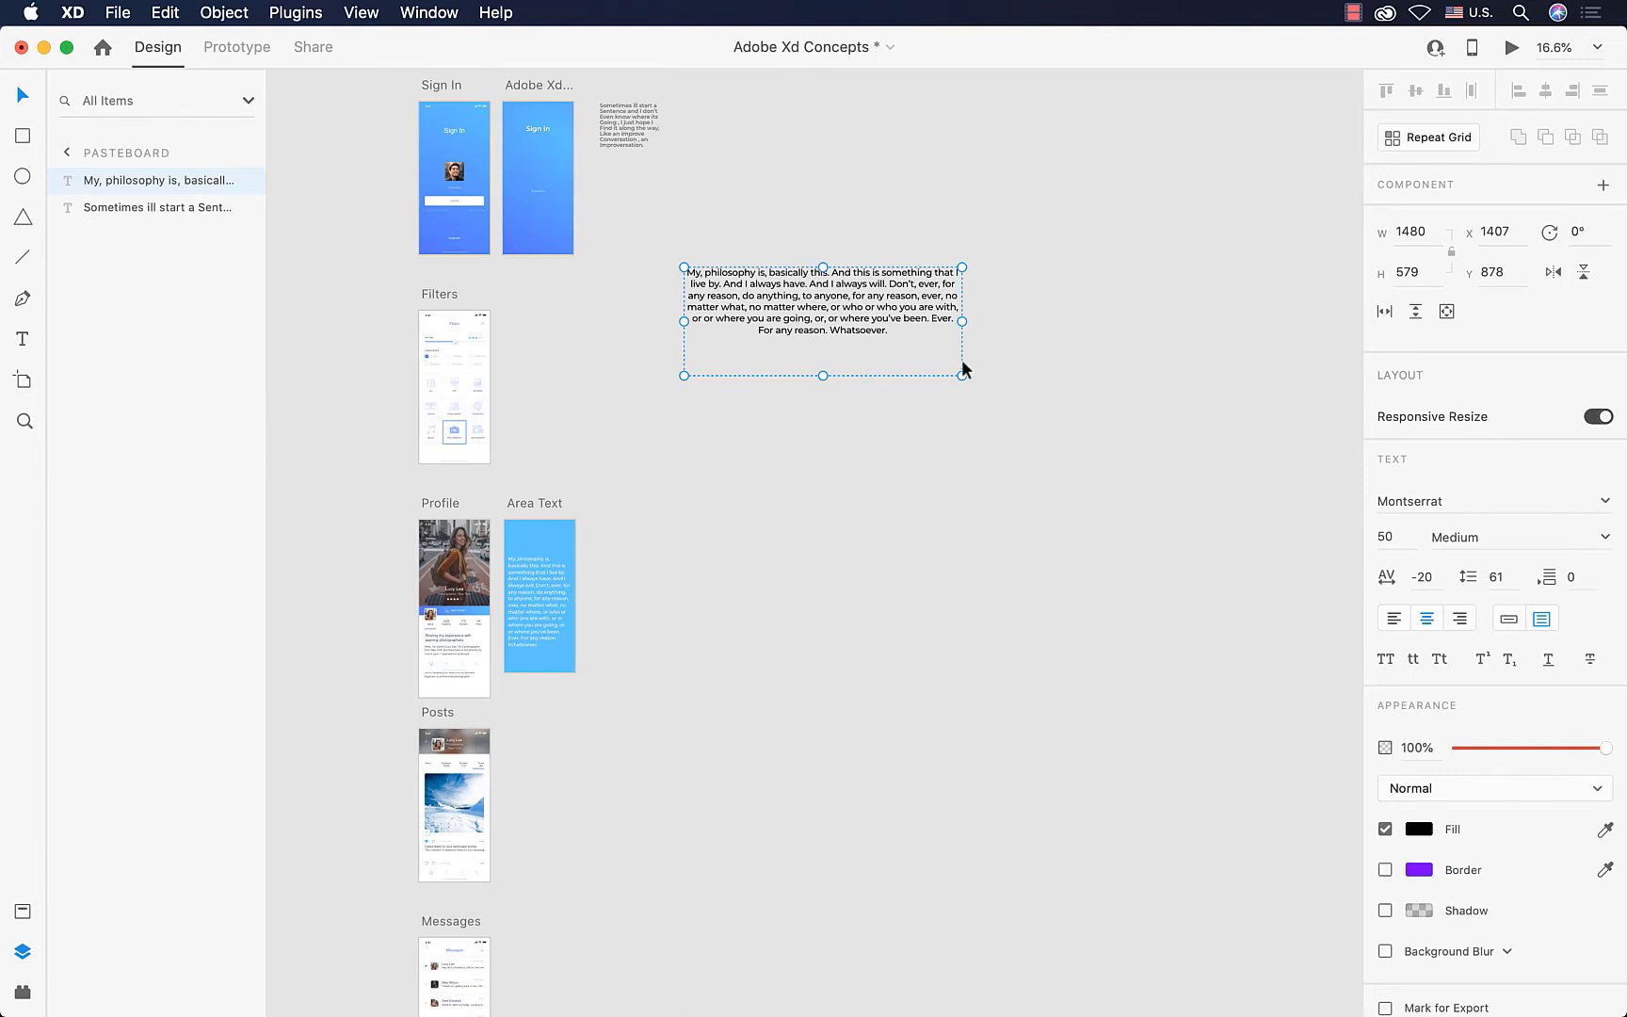
left_click_drag(962, 375, 835, 412)
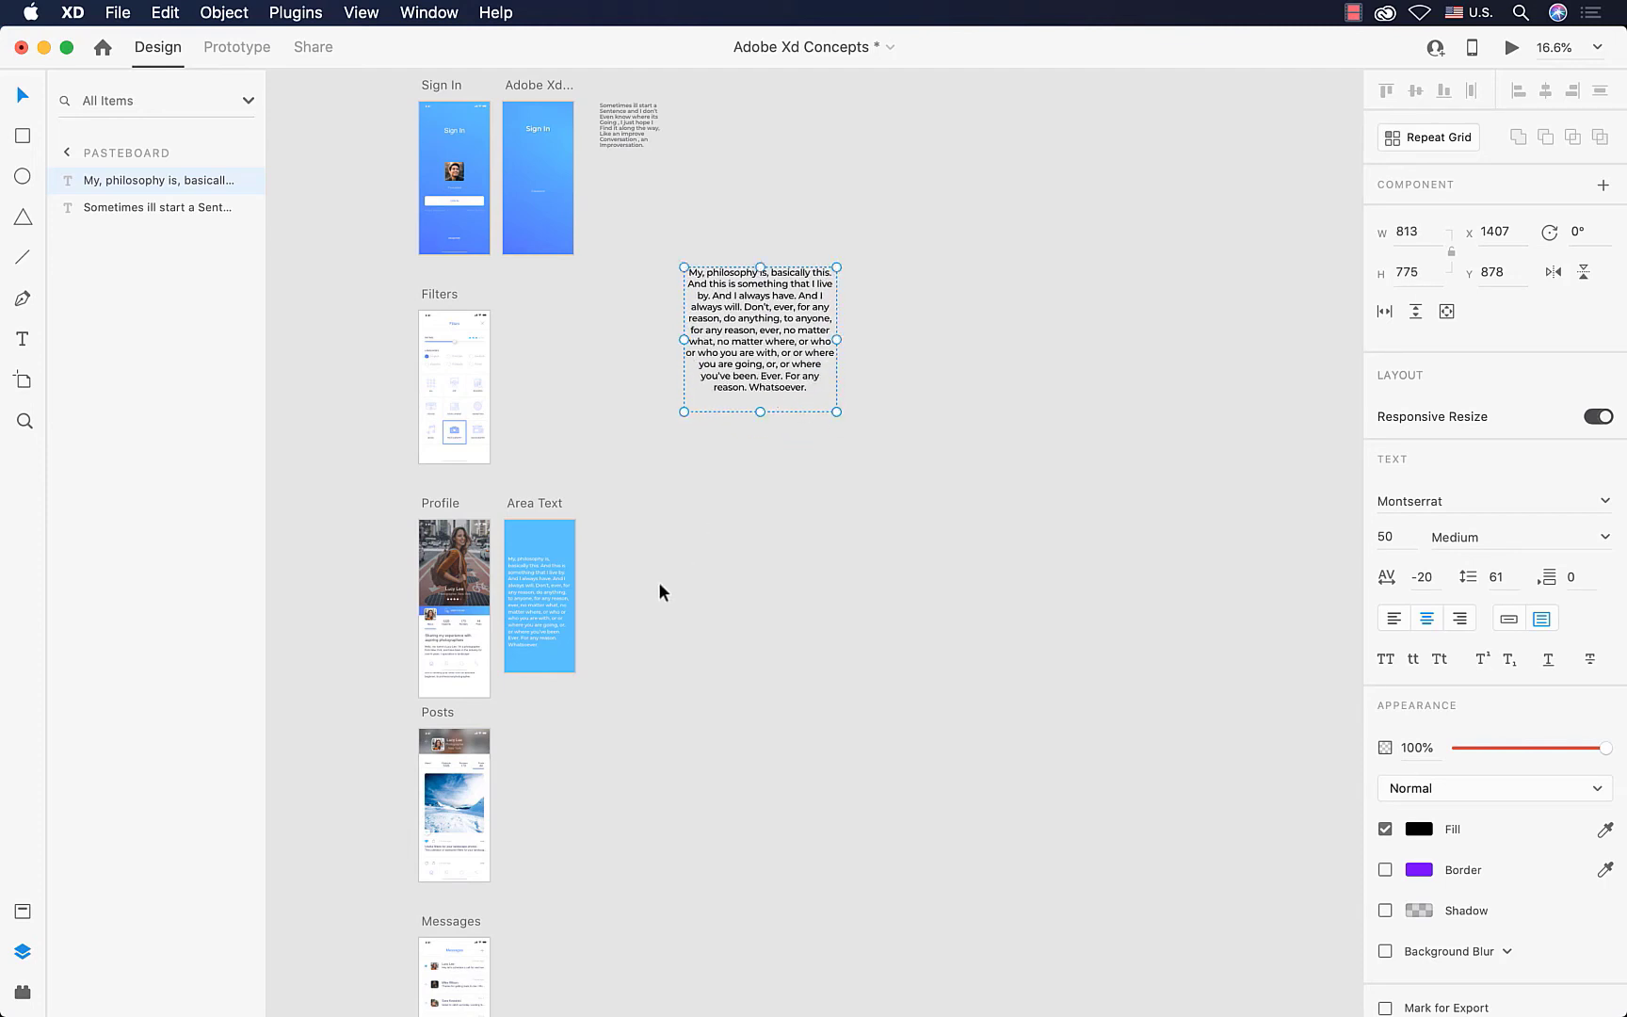
- Move the black centred text block on the pasteboard beside the Area Text artboard, at about X 968, Y 2261
scroll(658, 581, "up", 3)
left_click_drag(763, 275, 646, 652)
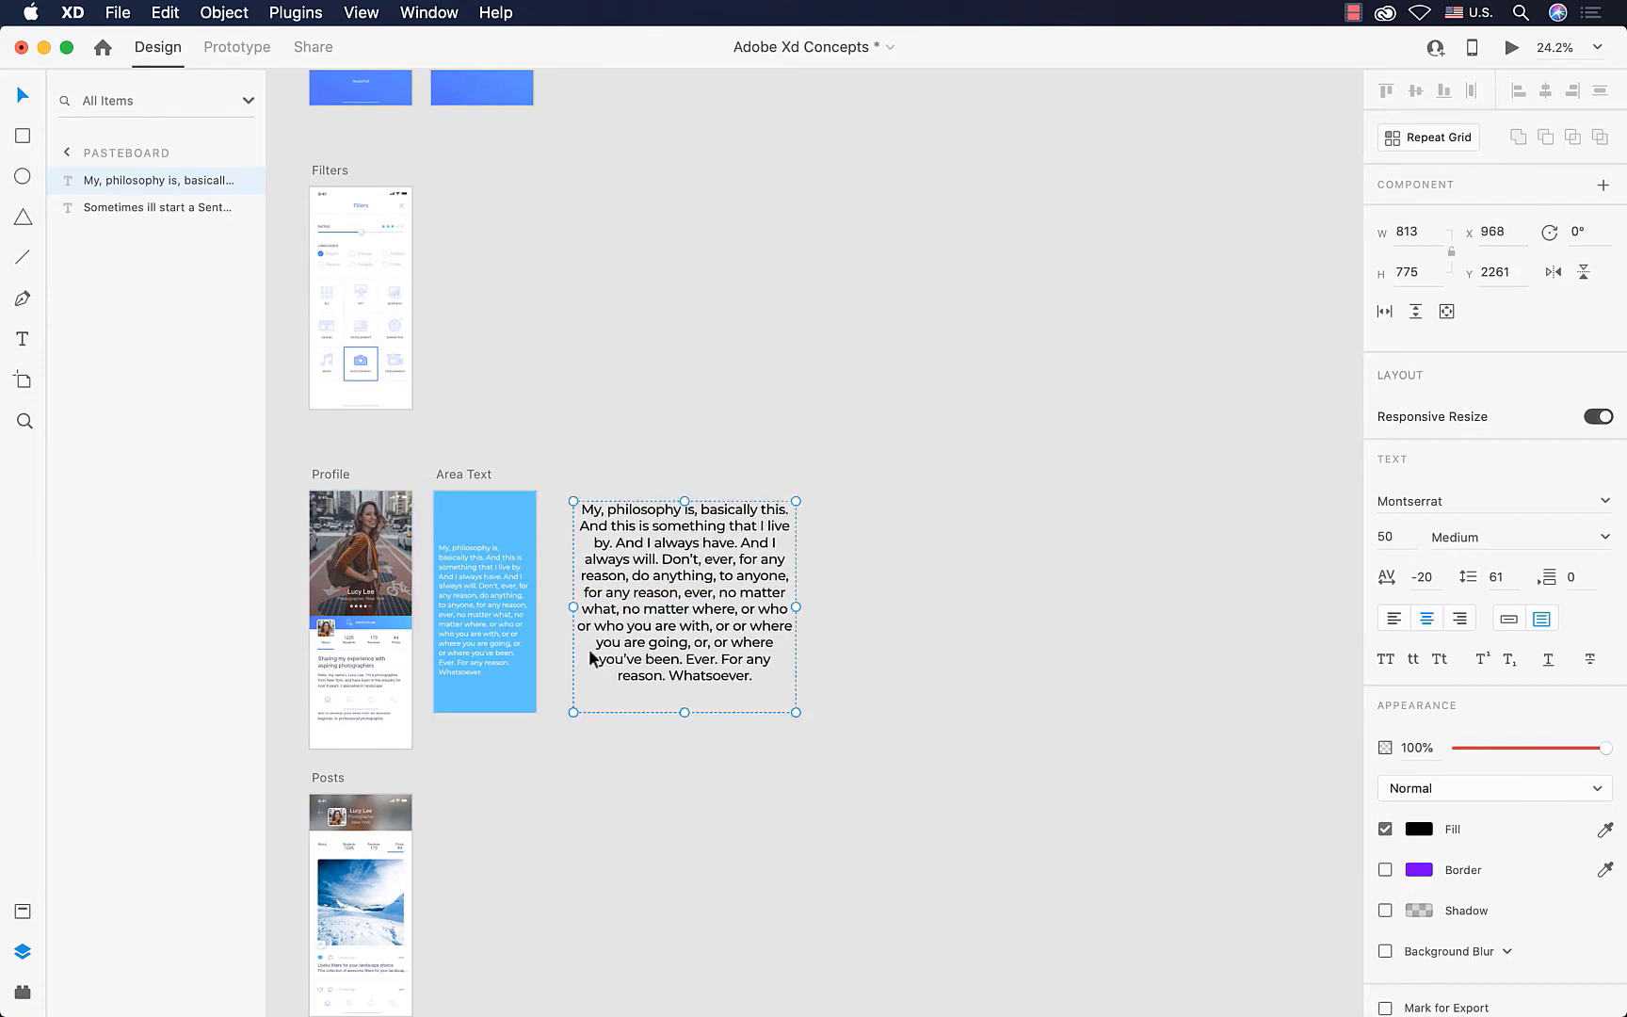
scroll(588, 648, "up", 5)
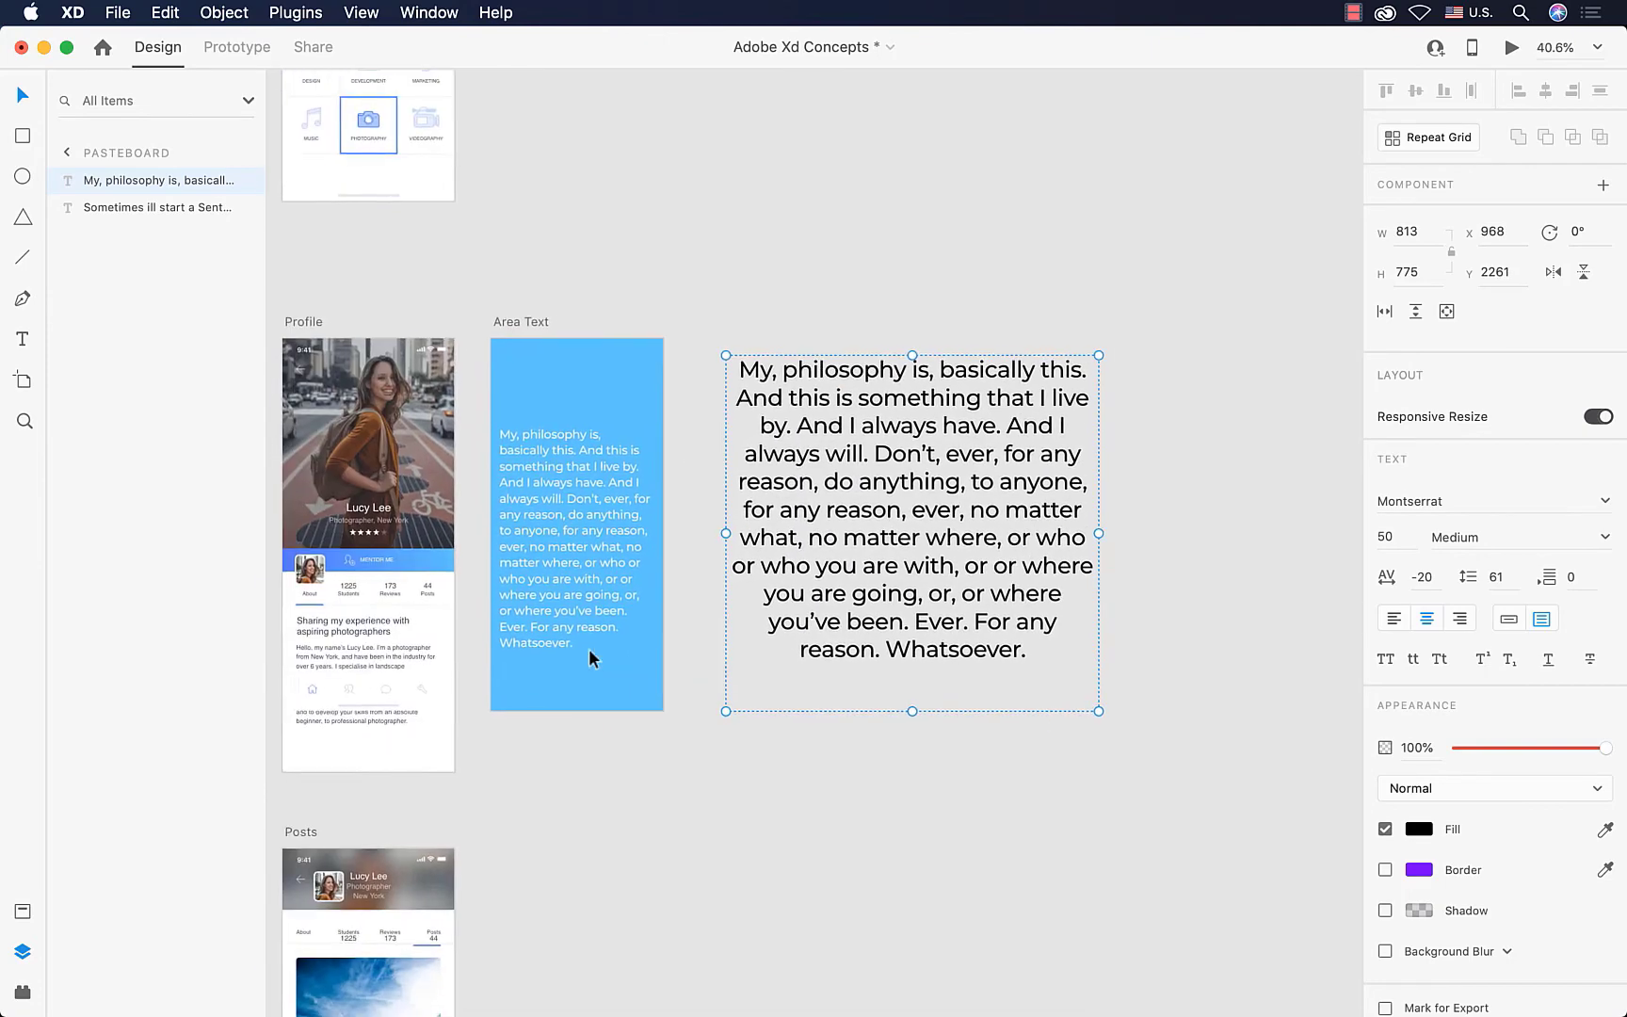
- Convert the white area text on the Area Text artboard to point text
scroll(603, 584, "left", 2)
left_click(618, 530)
scroll(617, 529, "up", 3)
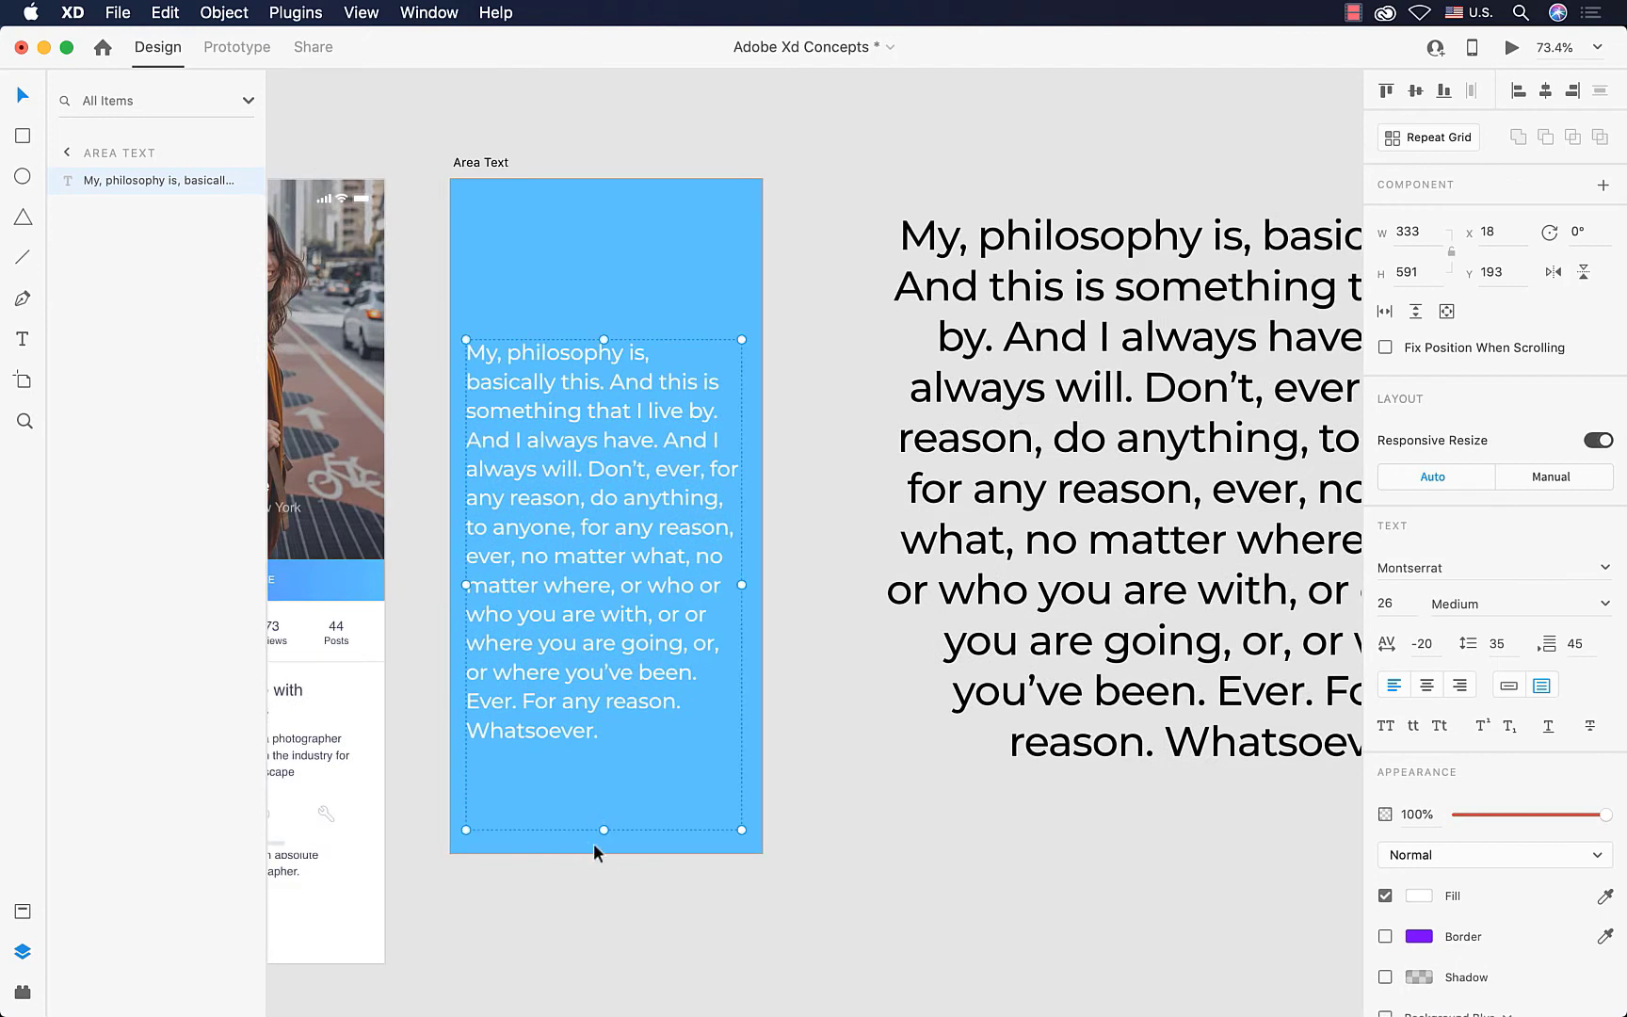
left_click(1507, 690)
scroll(939, 744, "down", 3)
scroll(940, 744, "down", 5)
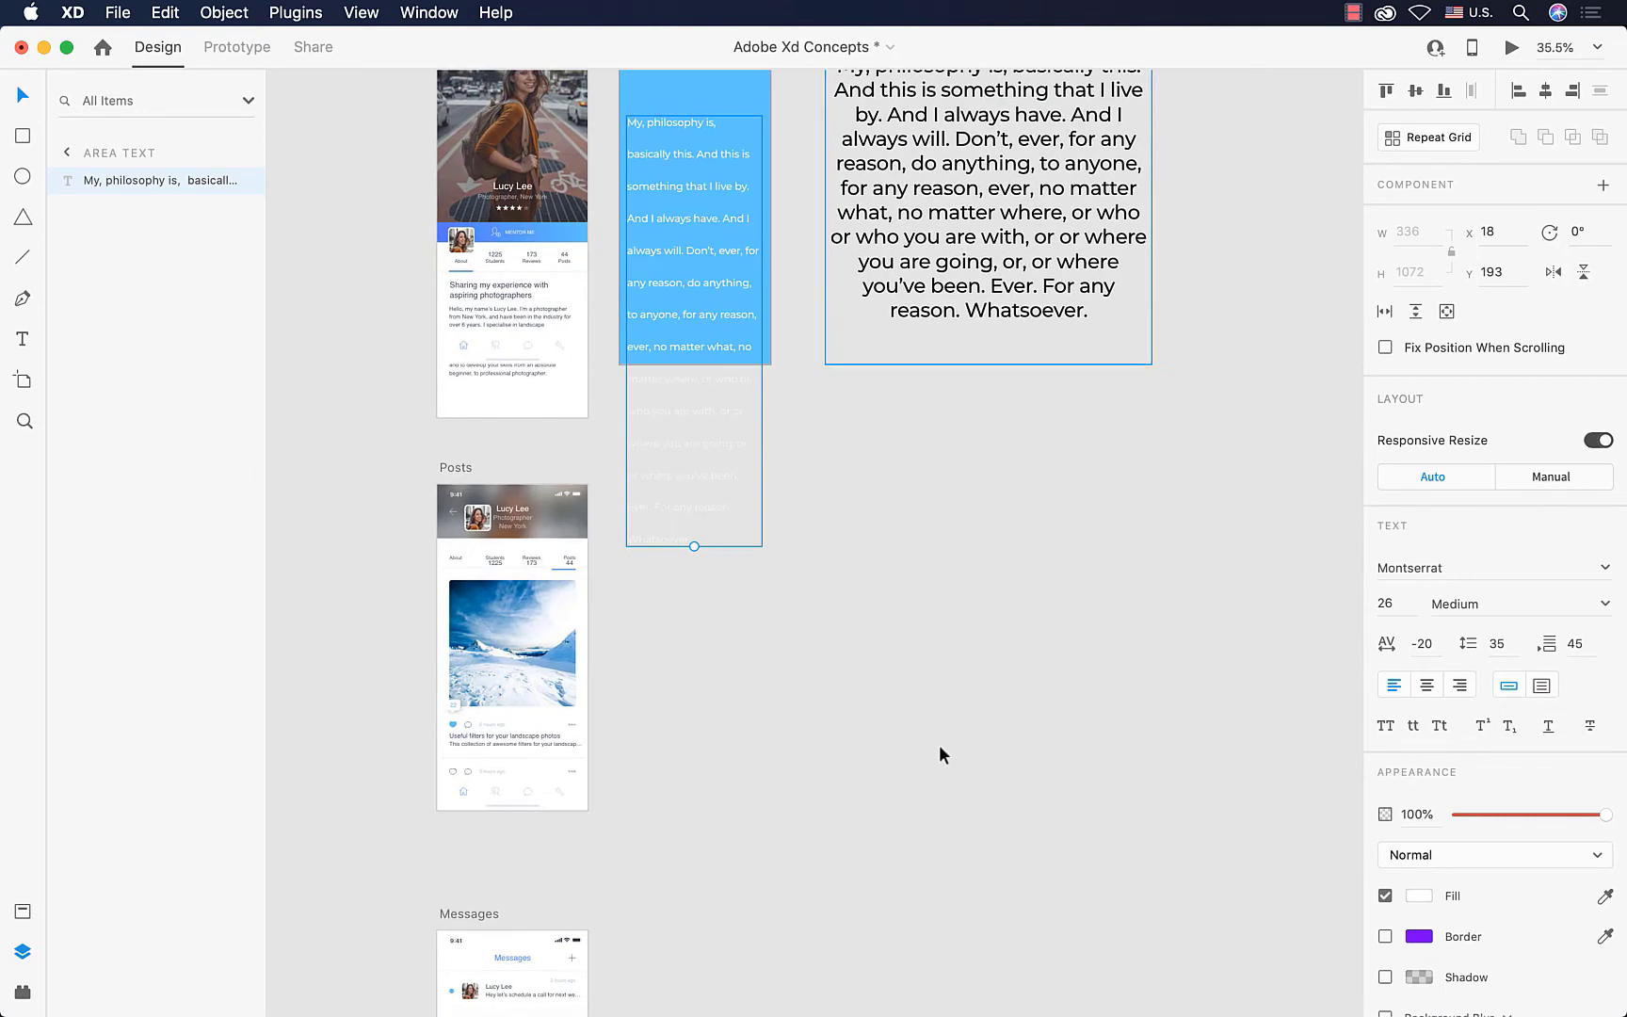
scroll(772, 482, "up", 3)
scroll(773, 482, "left", 4)
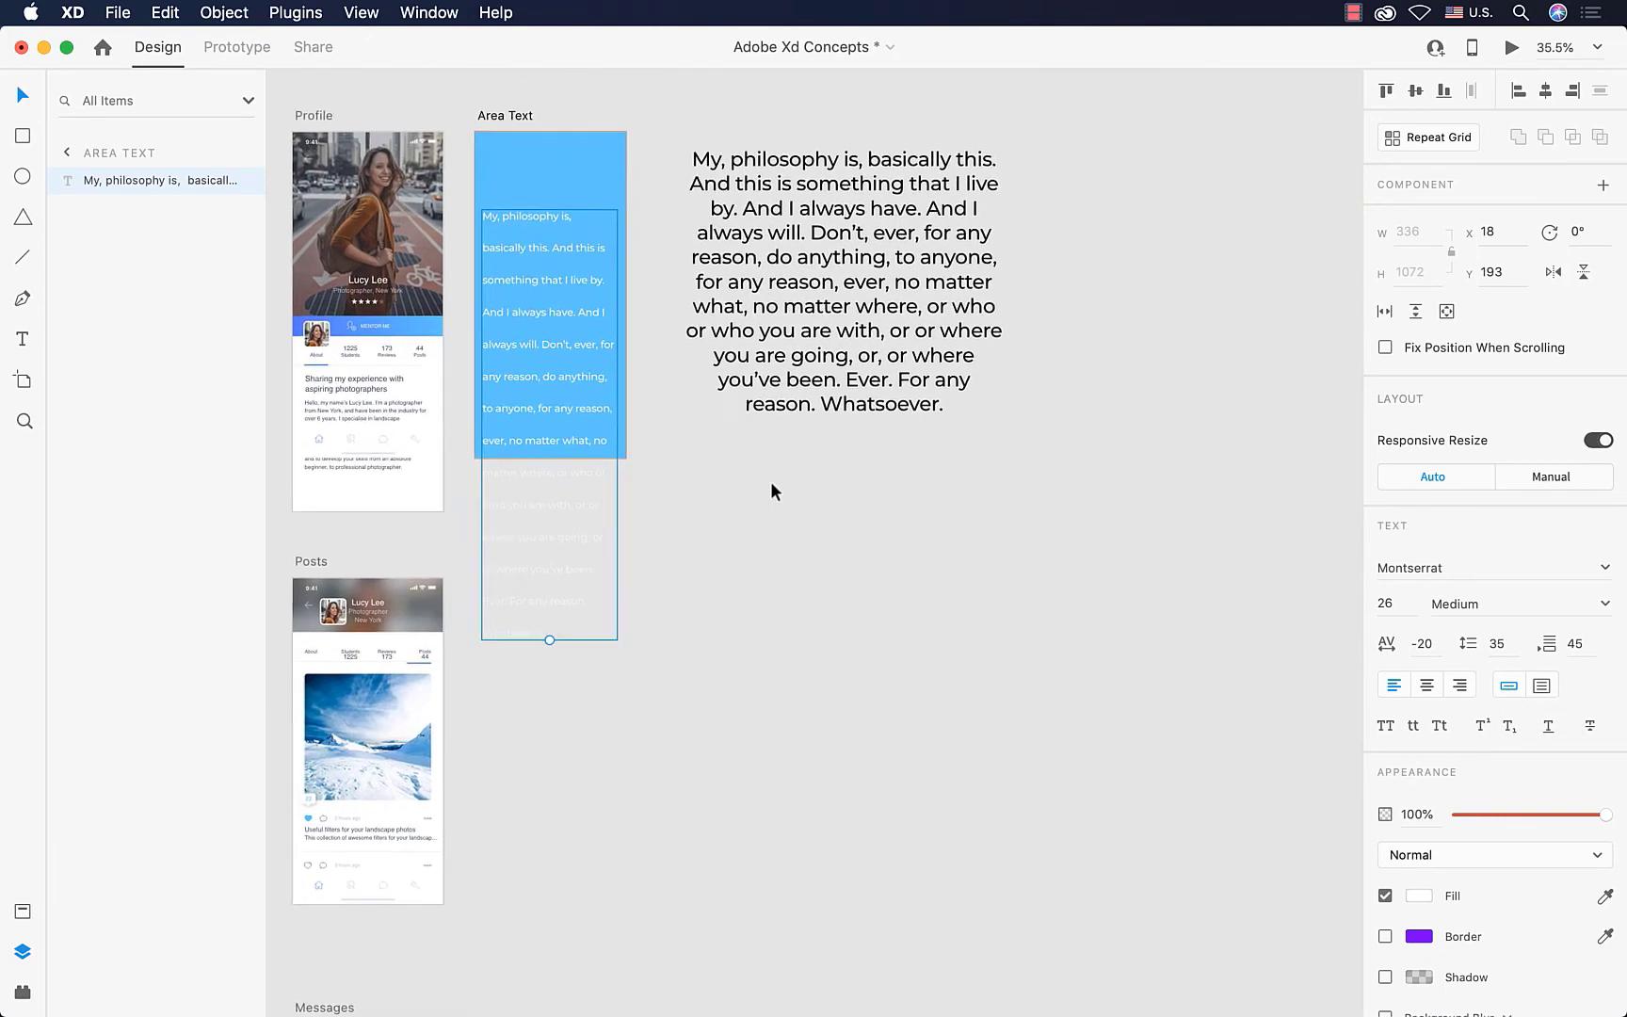
- Move the white point text onto the pasteboard at about X 2017, Y 2190 and change its fill to black
left_click_drag(568, 431, 1192, 335)
scroll(1189, 342, "right", 5)
scroll(1182, 341, "up", 1)
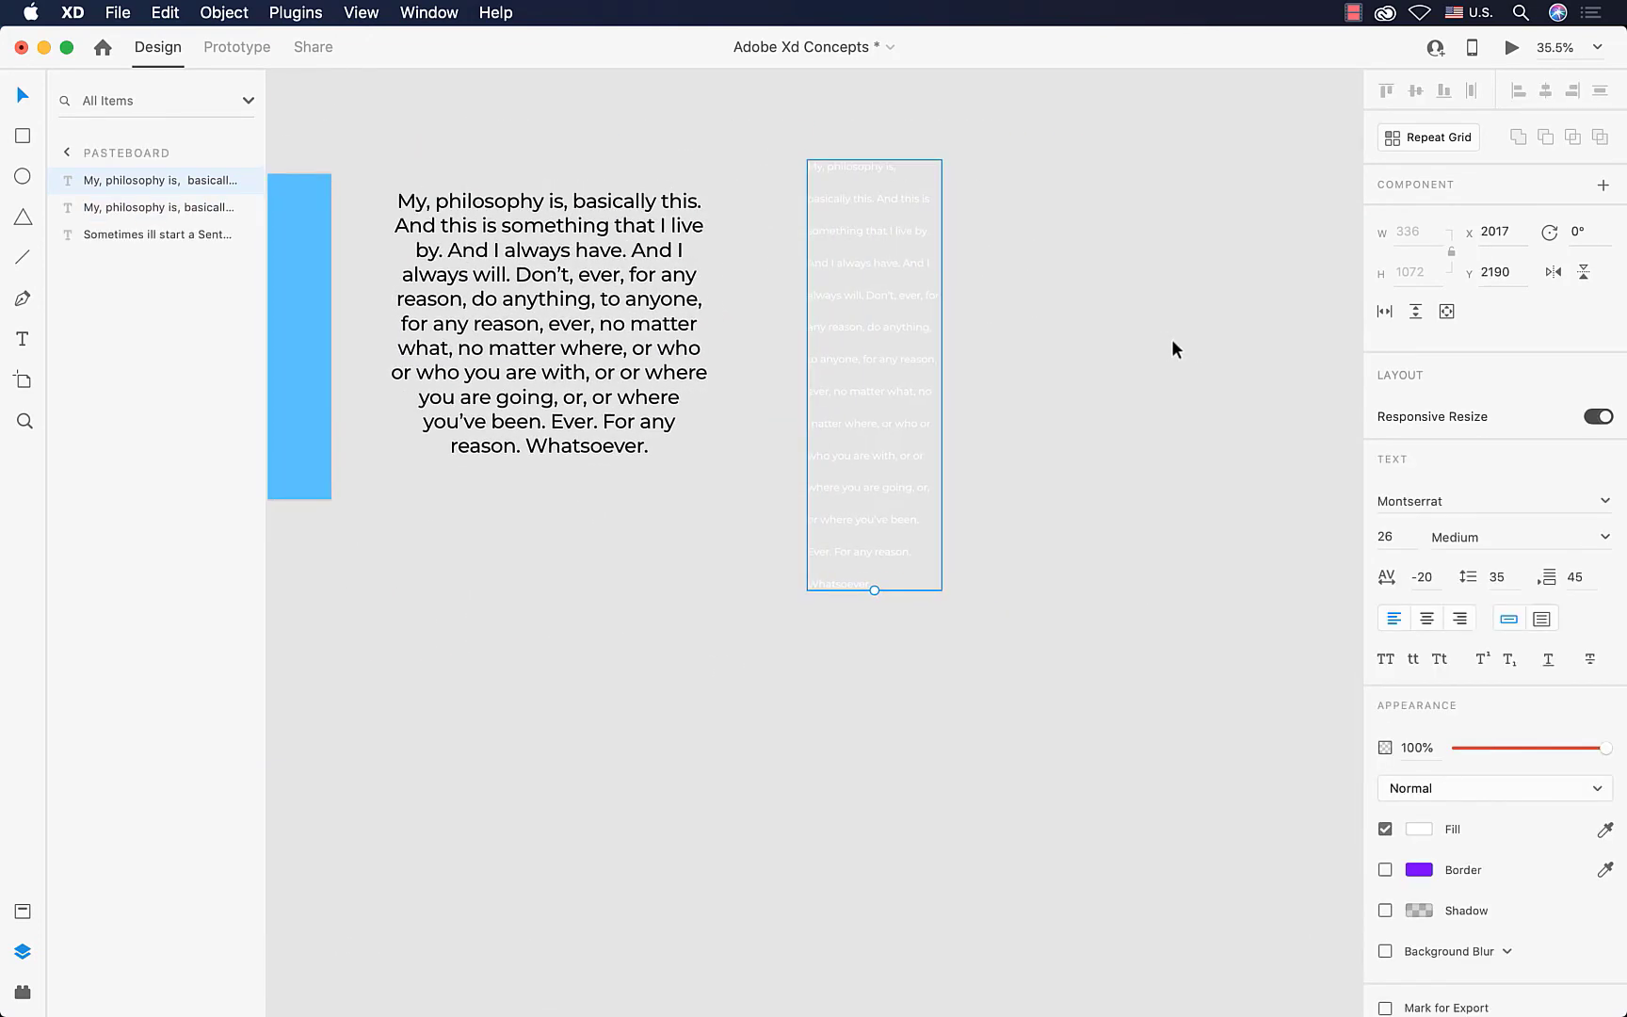
left_click(1428, 830)
left_click(1242, 853)
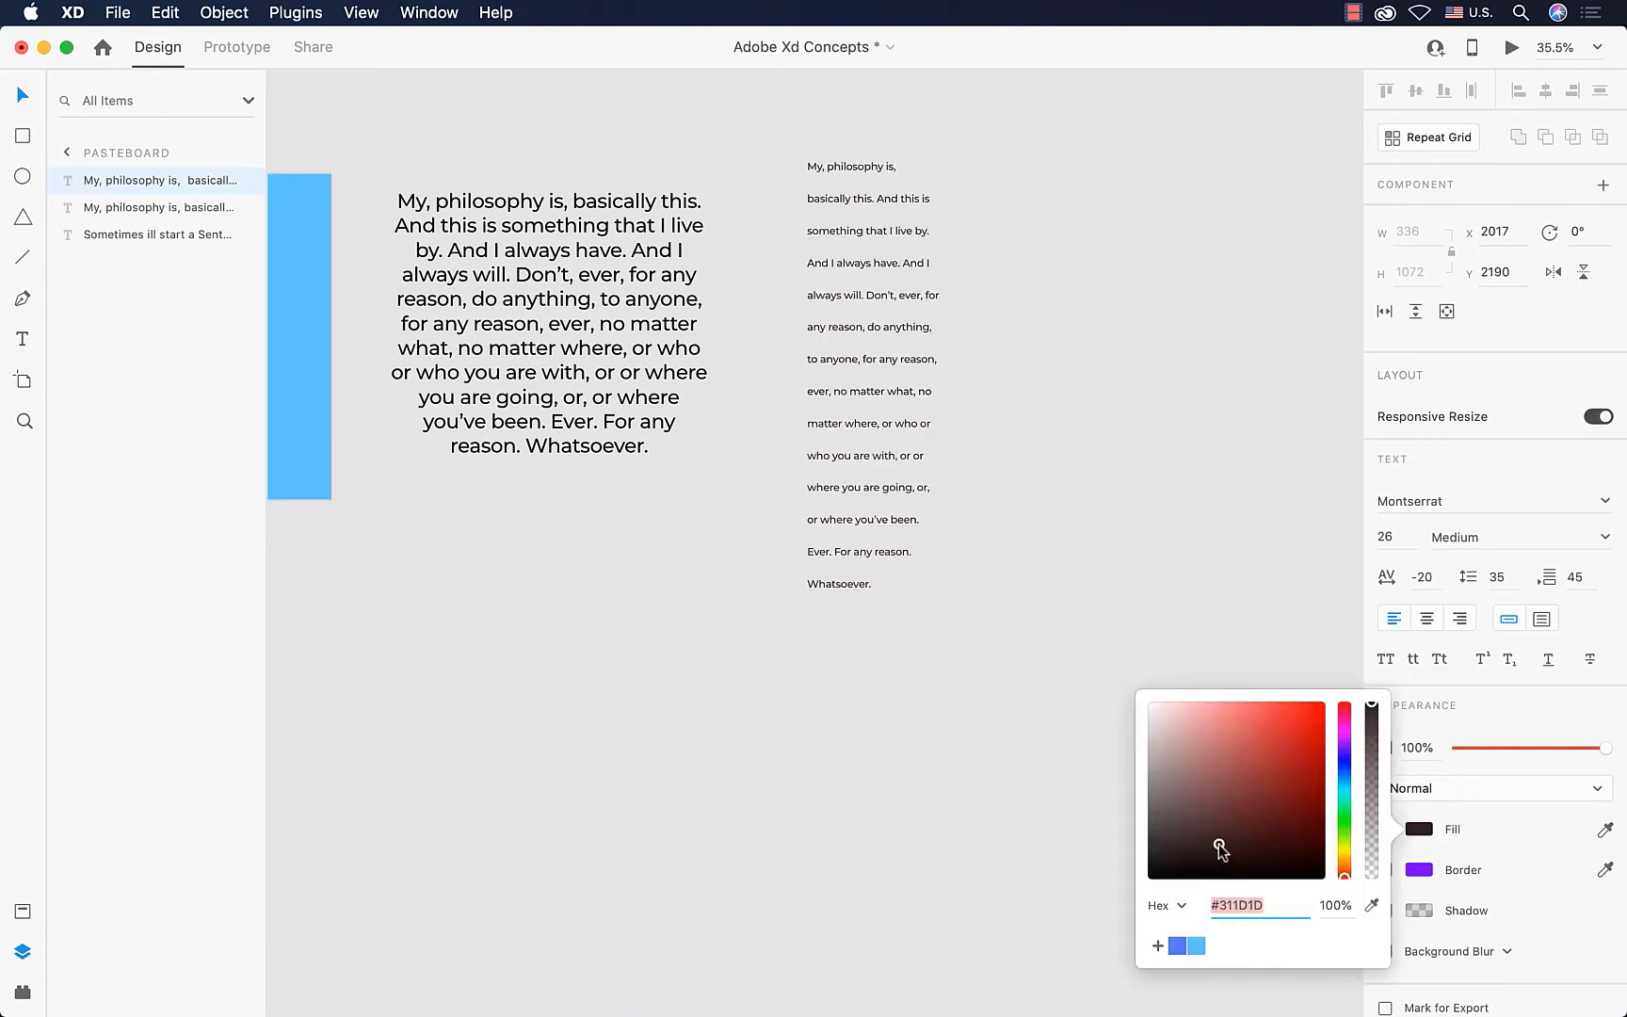
left_click(983, 449)
left_click(873, 405)
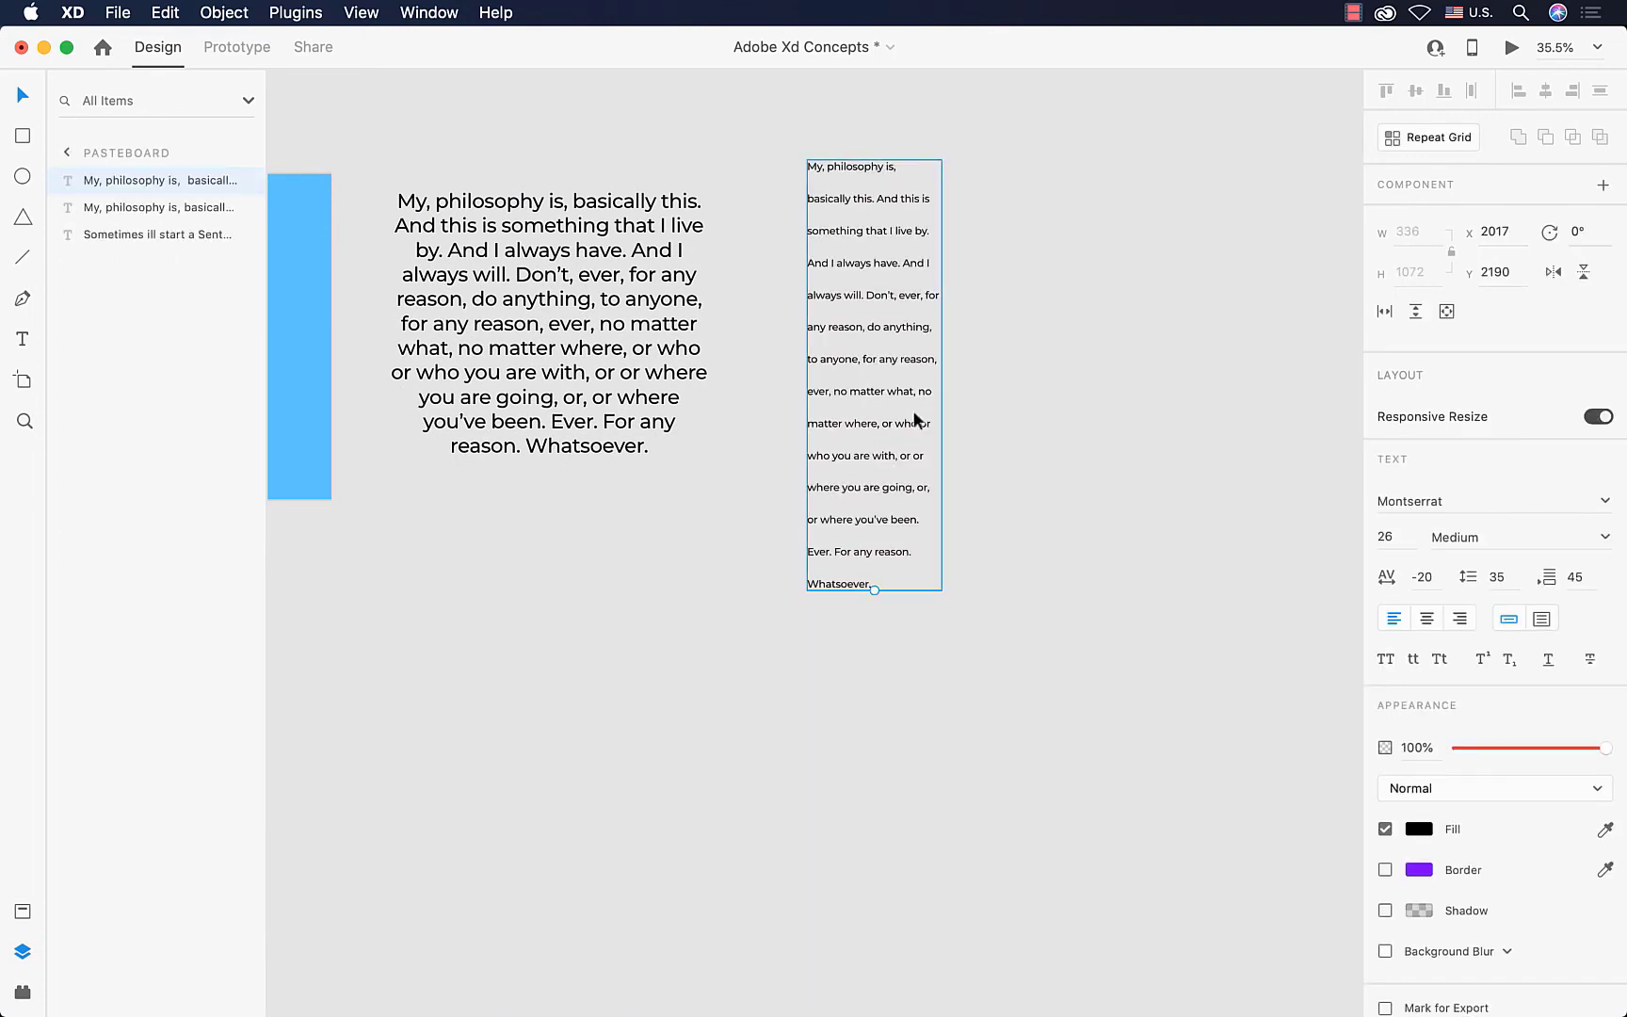
- Set the left-aligned point text's line spacing to 5 and its paragraph spacing to 35
scroll(984, 576, "up", 3)
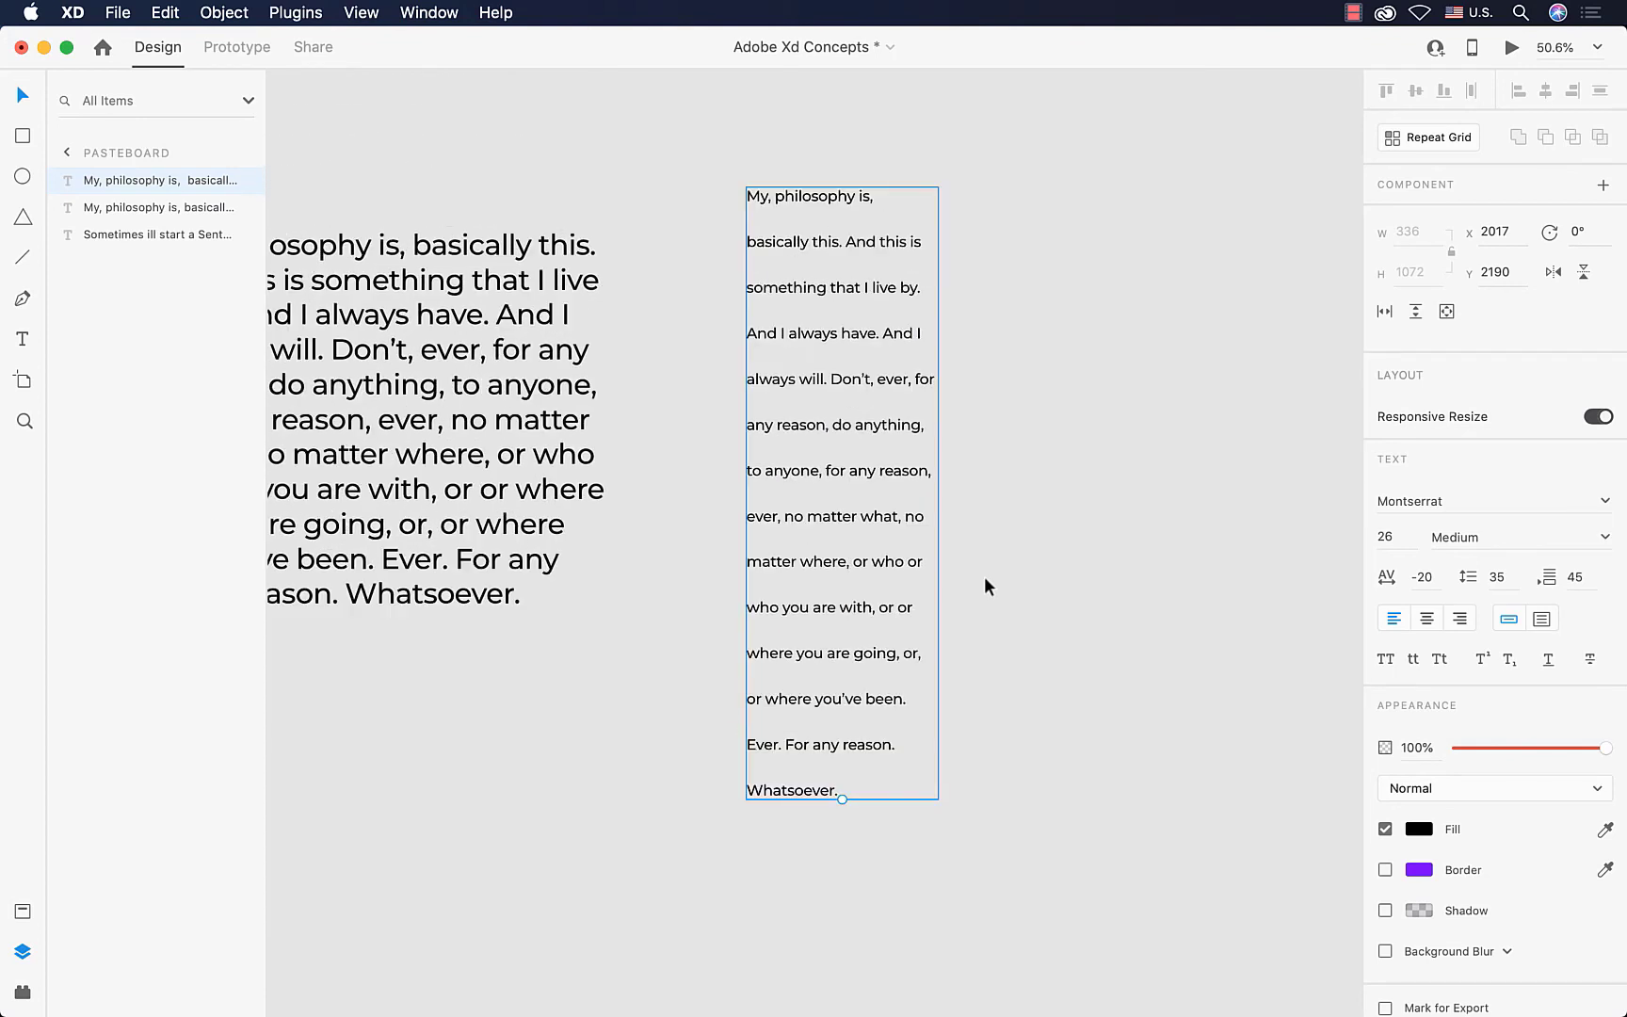
left_click(1509, 578)
type("25")
key("shift+Down")
key("shift+Down")
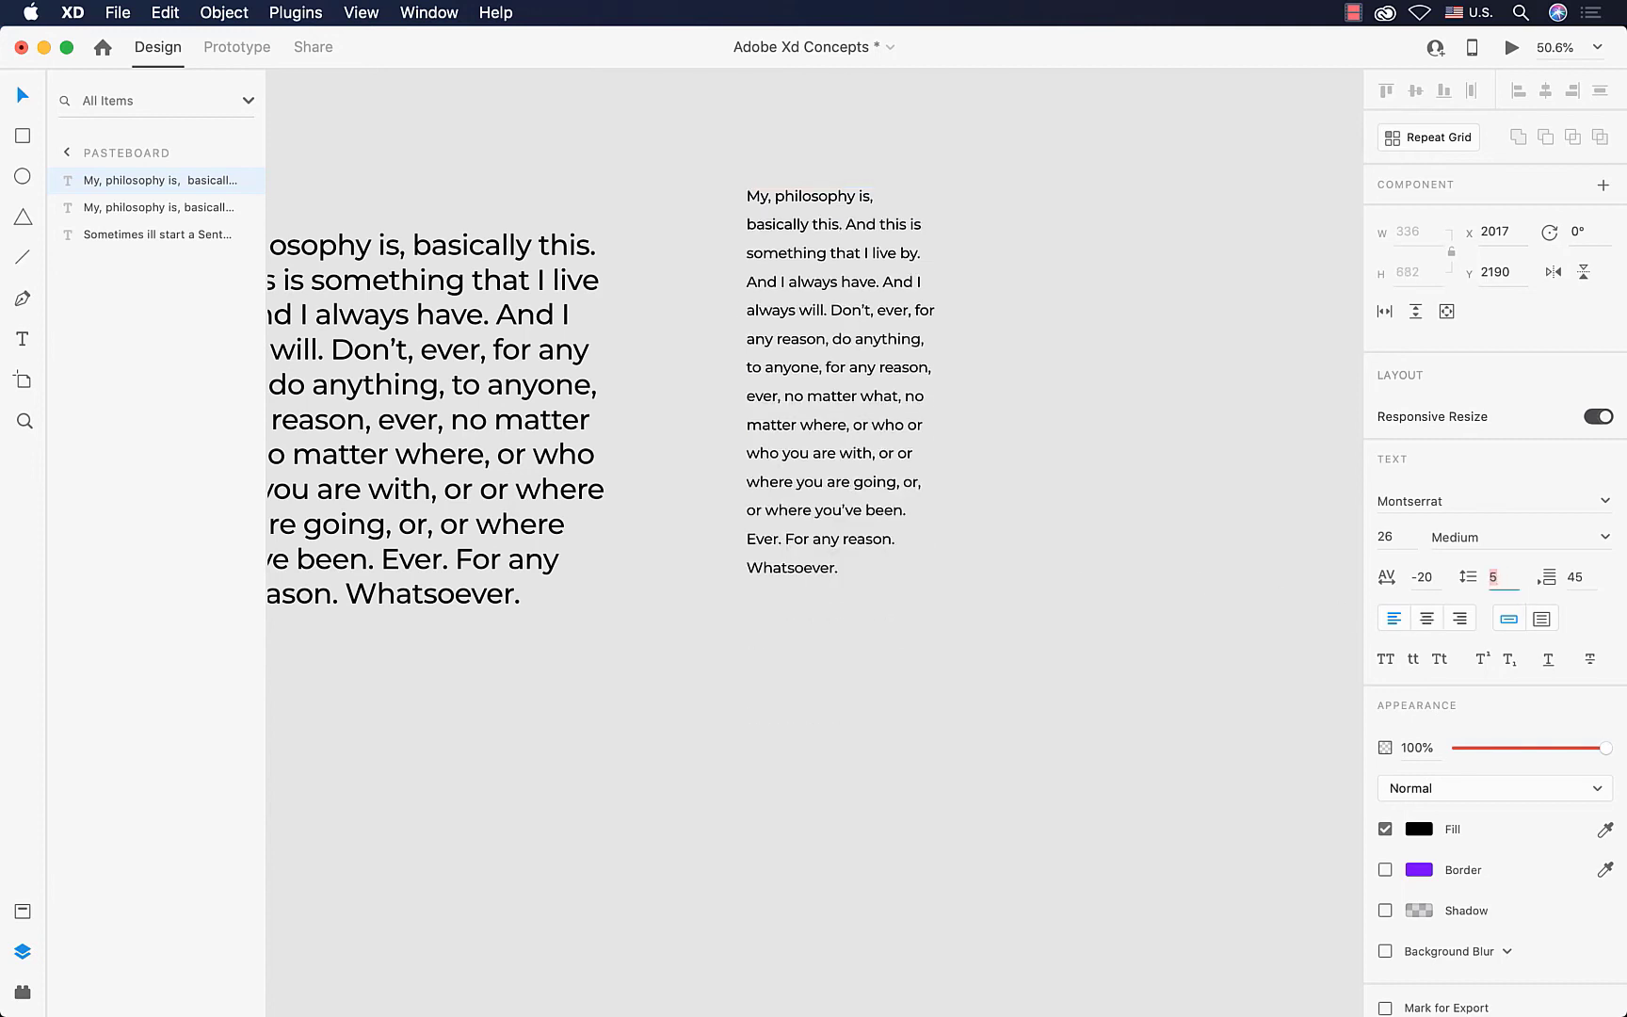
left_click(1592, 581)
key("shift+Down")
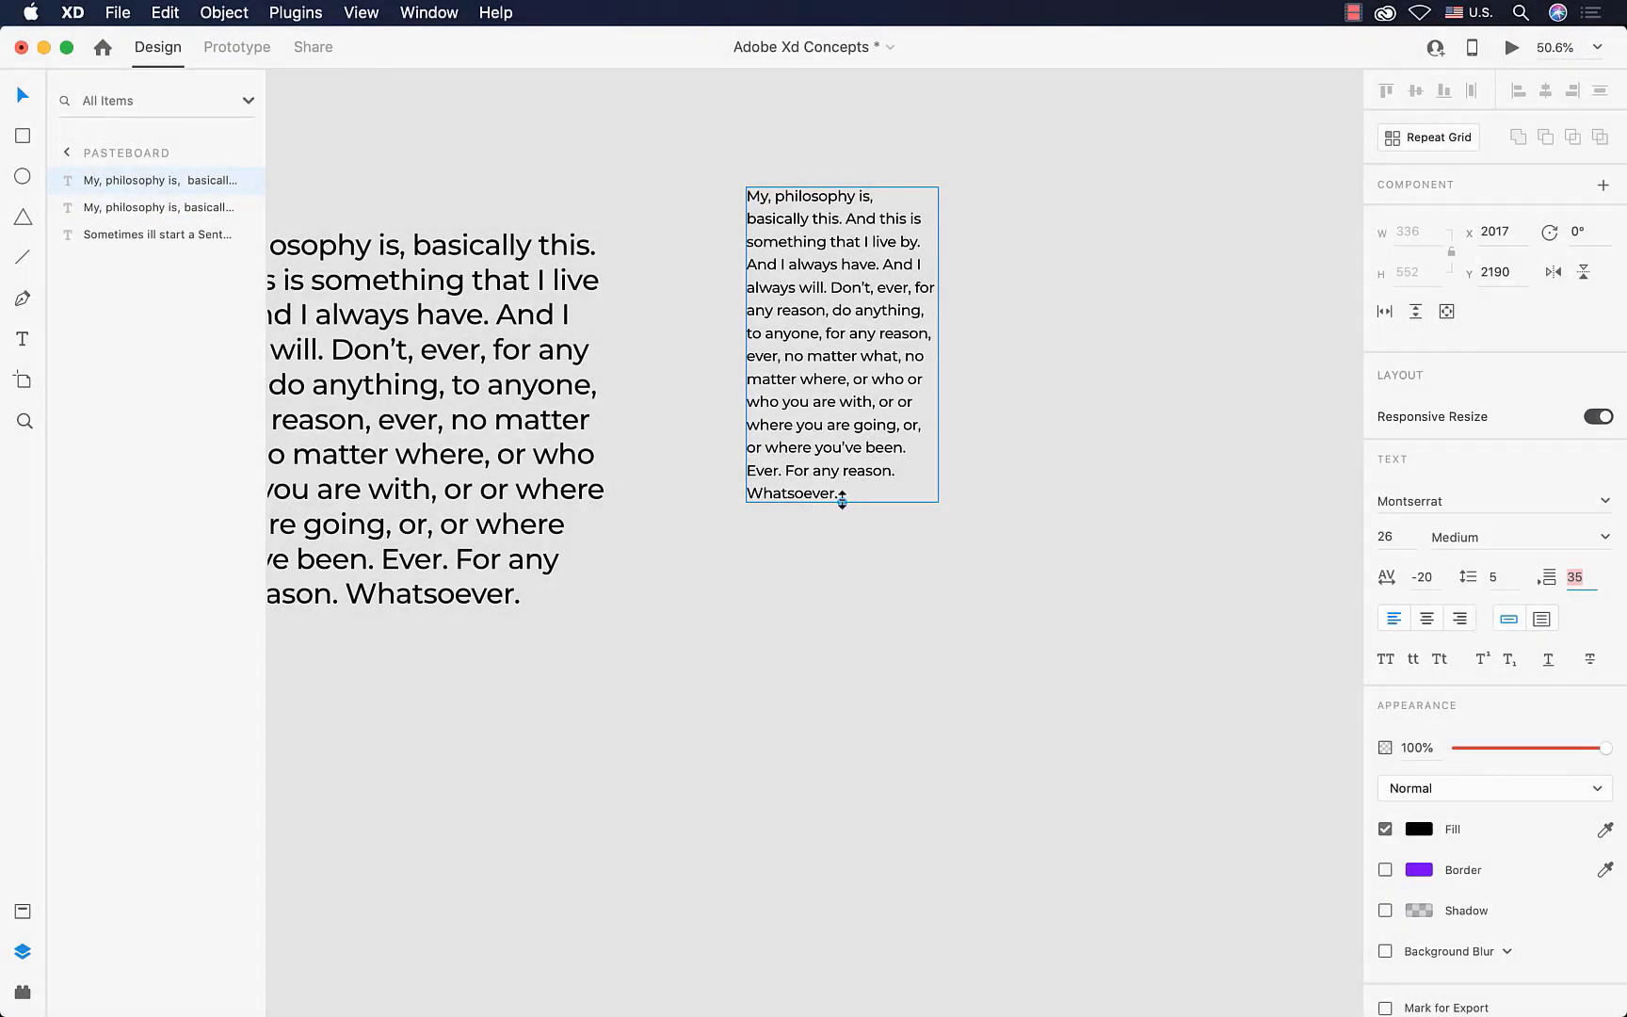
- Scale the left-aligned point text up to a font size of about 50, about 646 by 1062 overall
left_click_drag(842, 499, 851, 800)
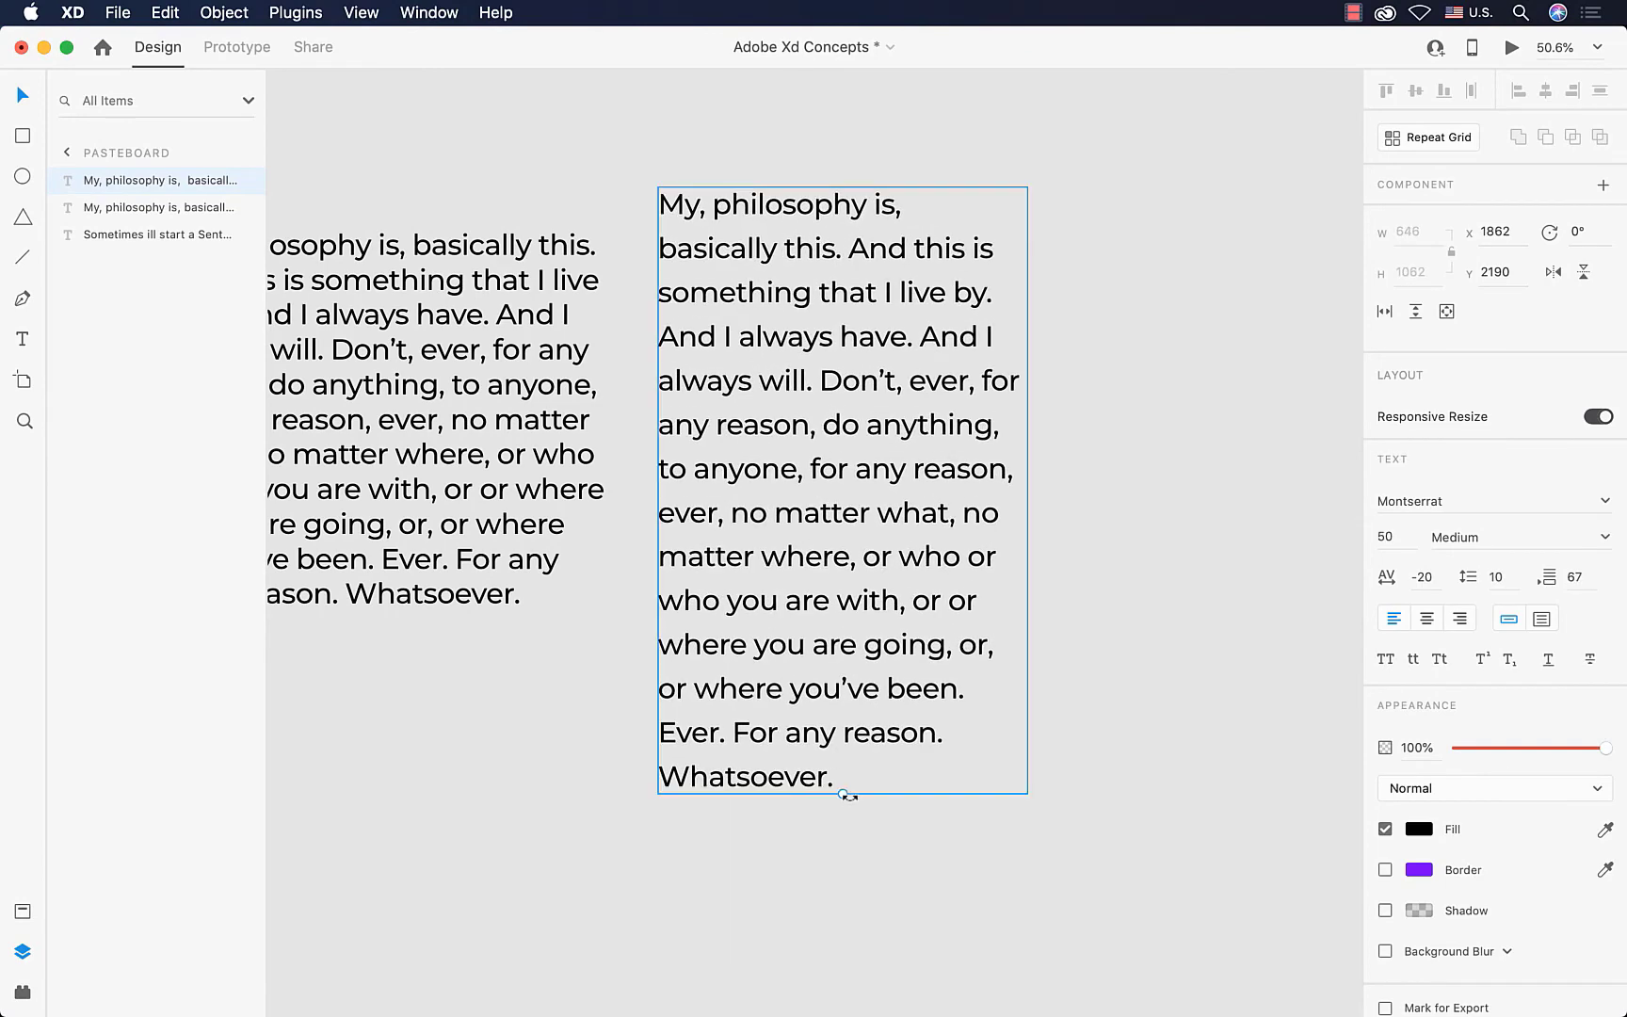
scroll(847, 797, "down", 3)
scroll(848, 796, "down", 2)
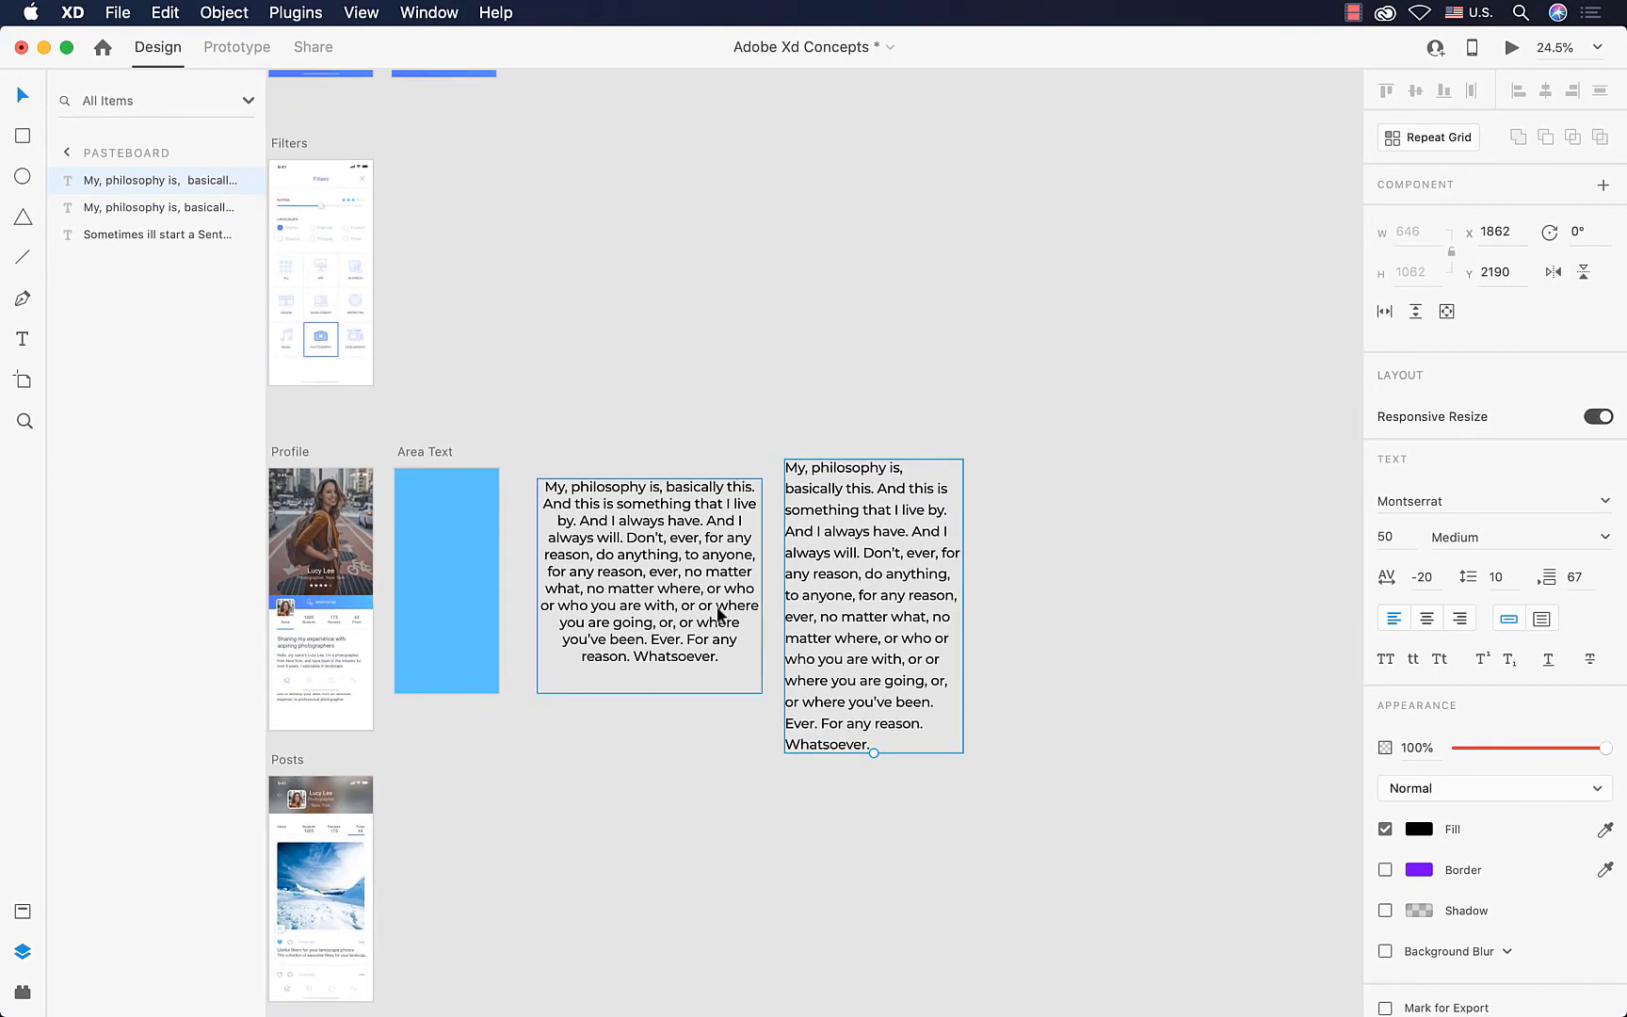
- Move the centred black area text onto the Area Text artboard at about X 45, Y 55 and set its font size to 20
left_click_drag(716, 618, 484, 589)
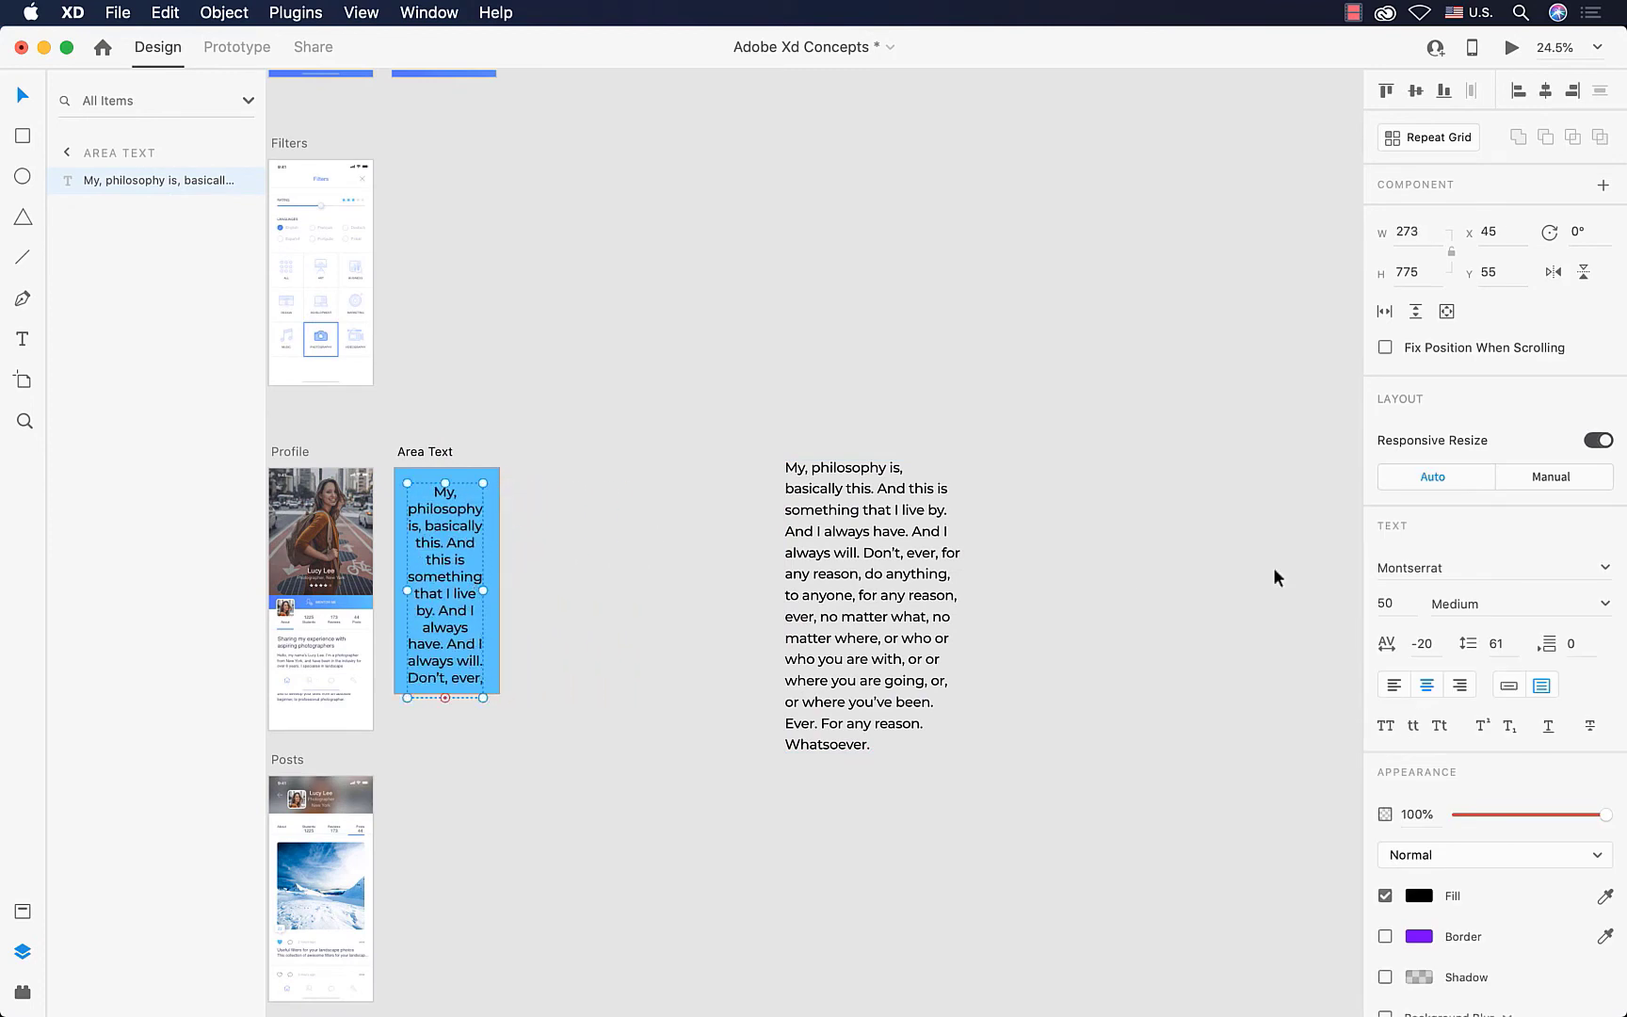
left_click(1403, 603)
type("20")
key("Return")
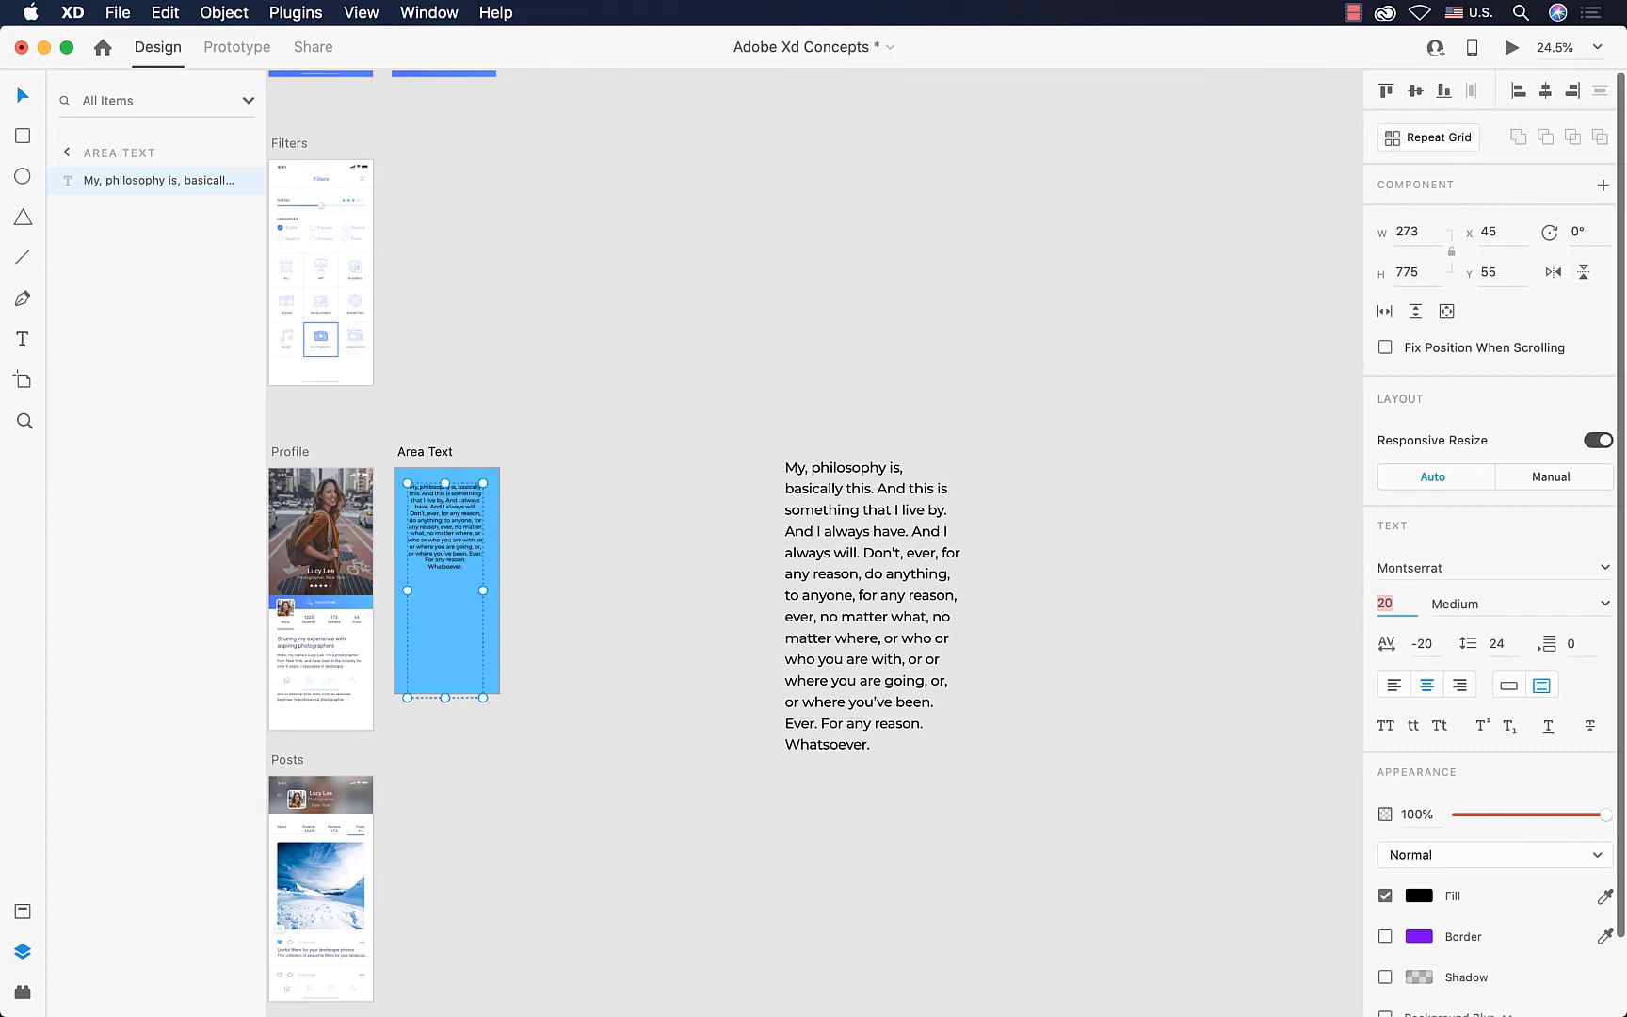
- Shorten the centred area text's box to a height of about 328 and change its fill to white
scroll(446, 540, "up", 5)
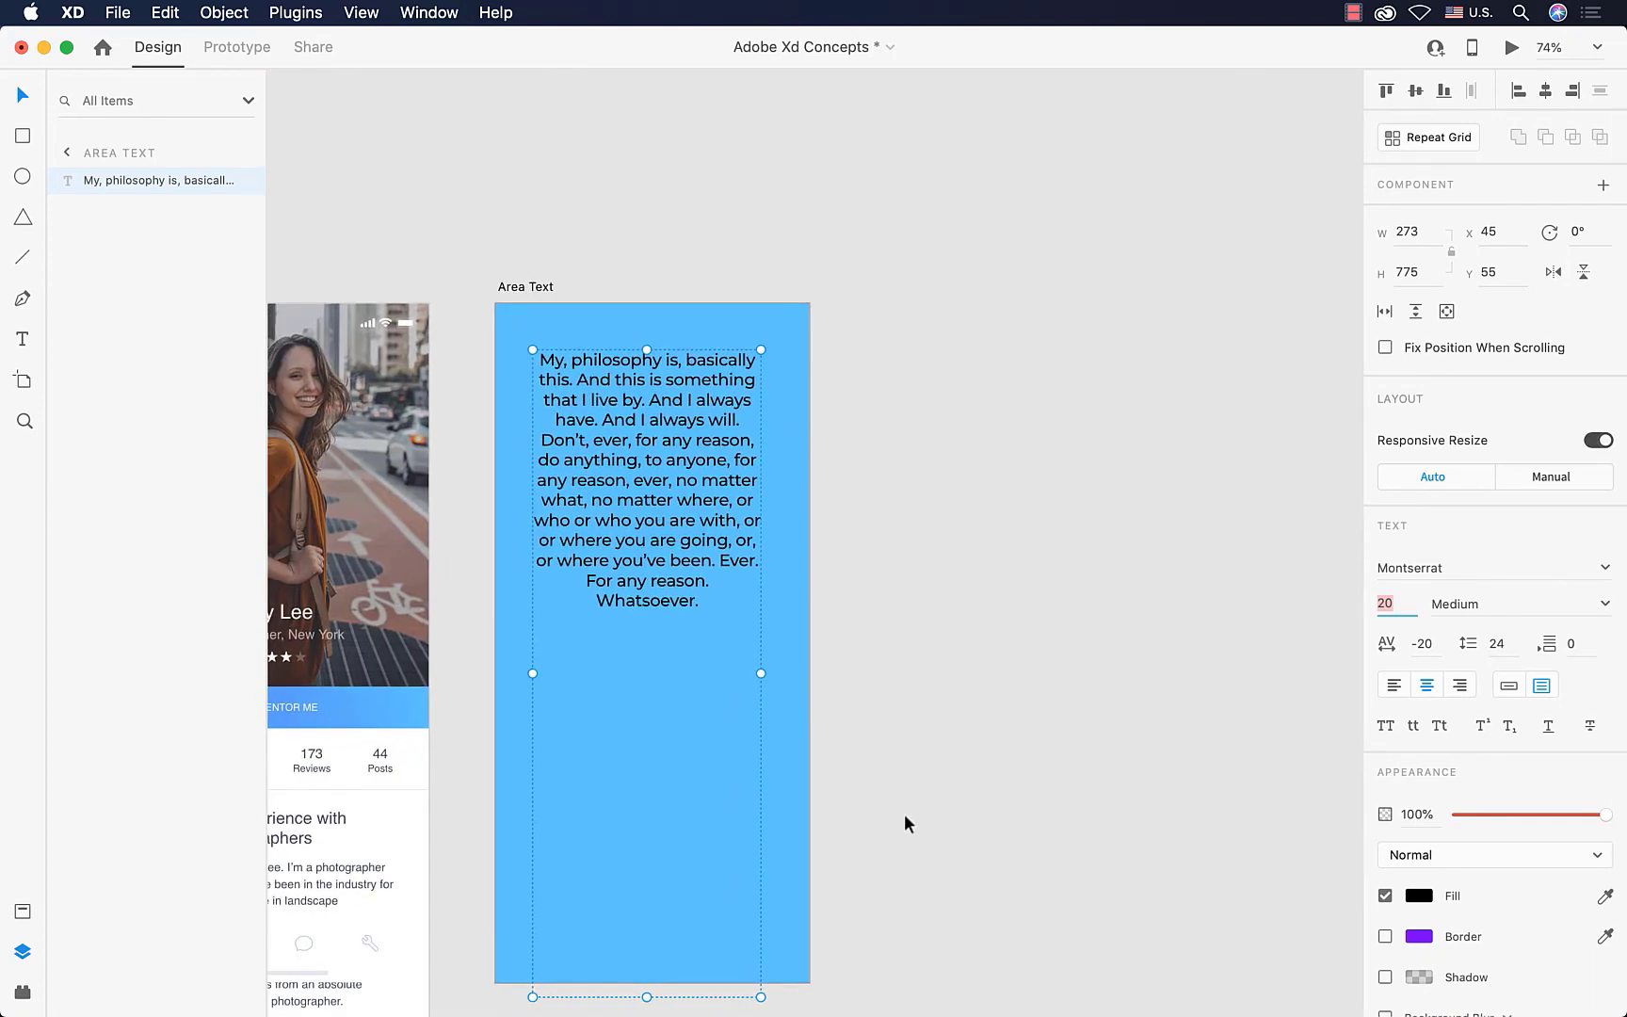
left_click_drag(647, 997, 661, 627)
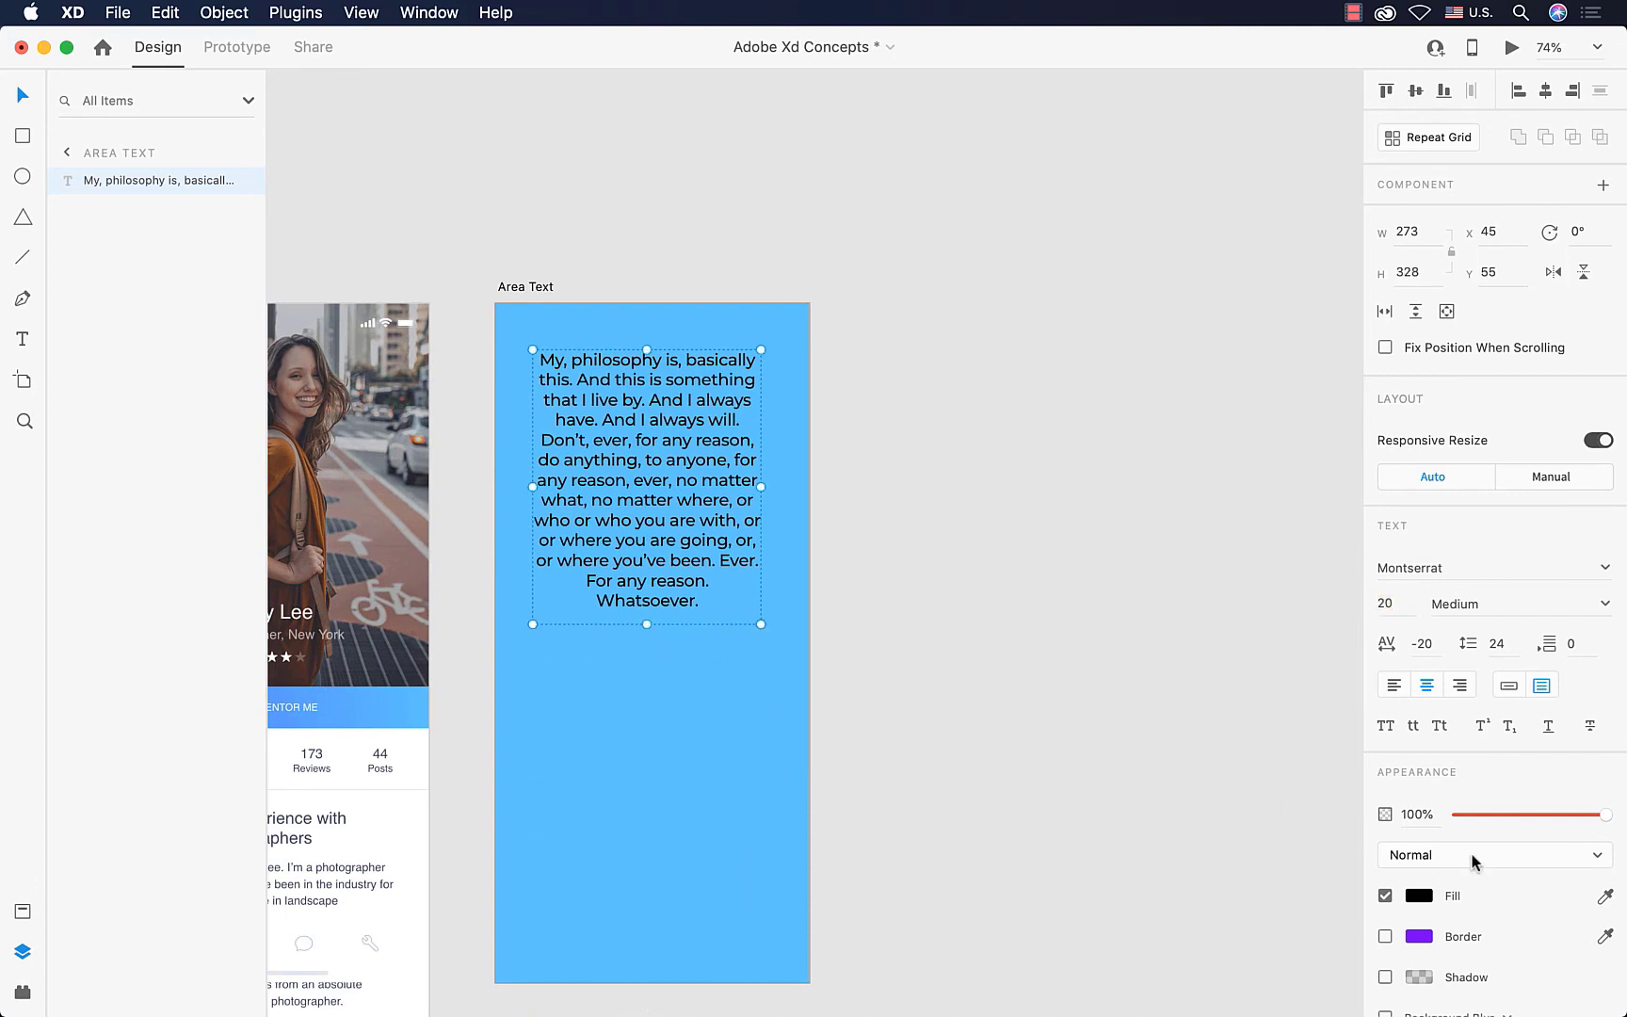
left_click(1414, 900)
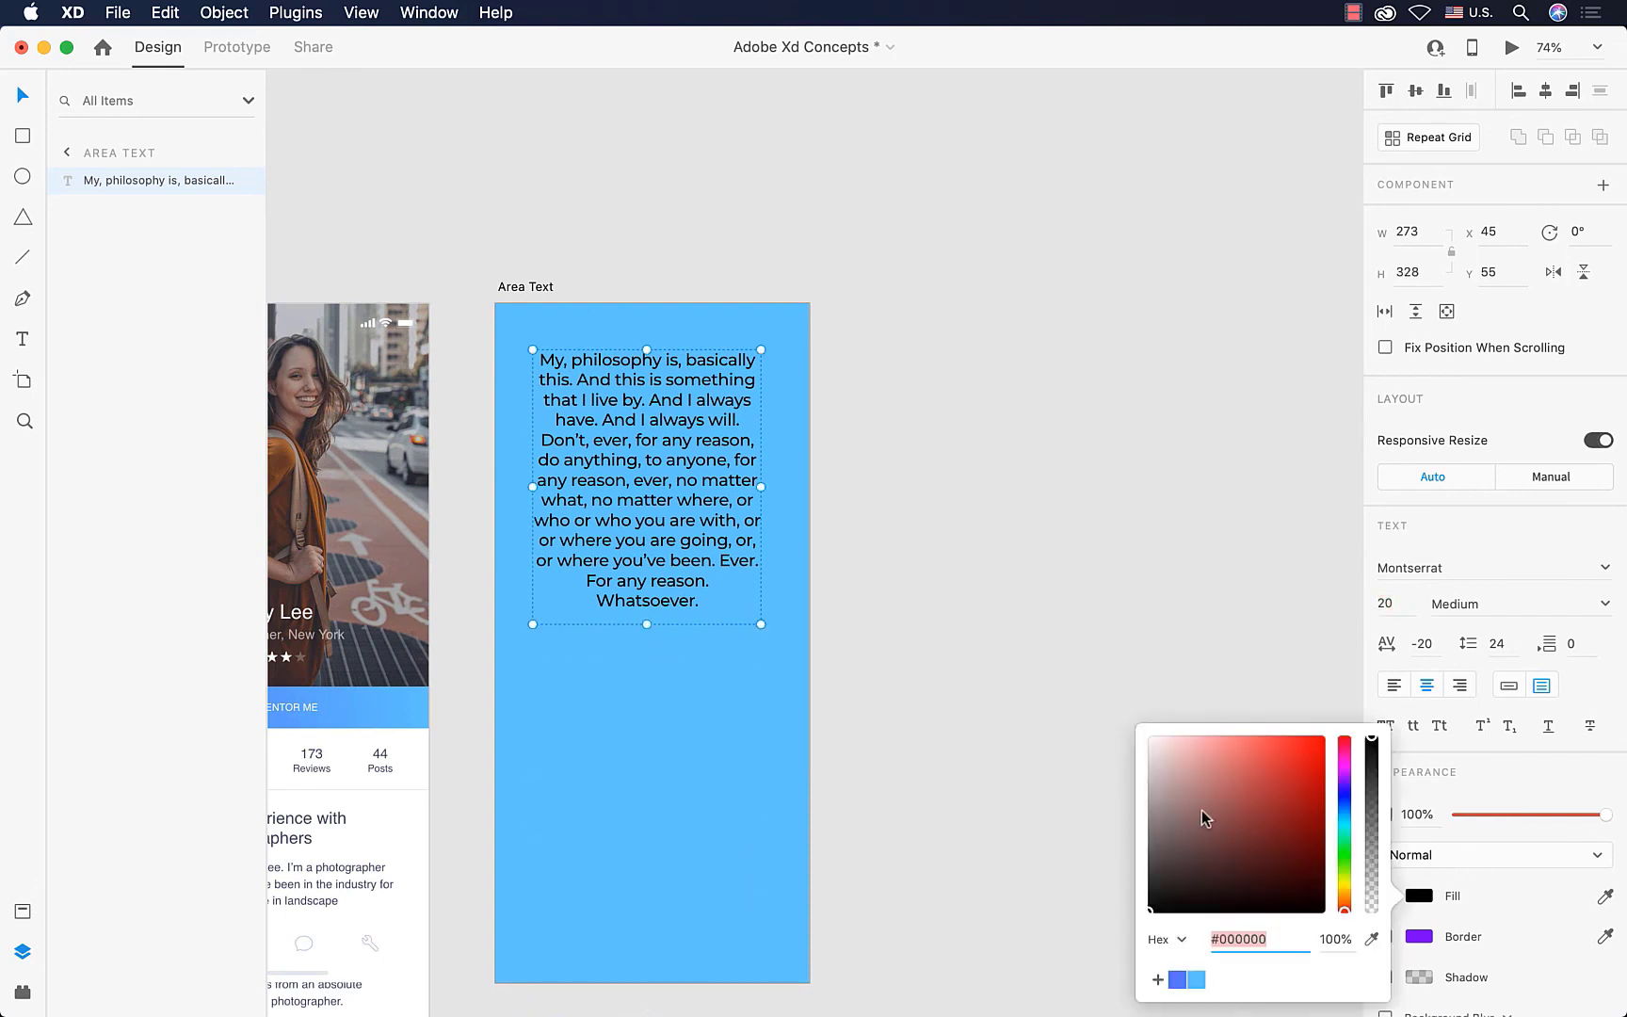
left_click_drag(1202, 812, 1010, 635)
- Move the white centred text down to the middle of the Area Text artboard, at about X 51, Y 242
scroll(840, 577, "left", 3)
scroll(840, 576, "down", 2)
left_click(793, 407)
left_click_drag(794, 407, 798, 568)
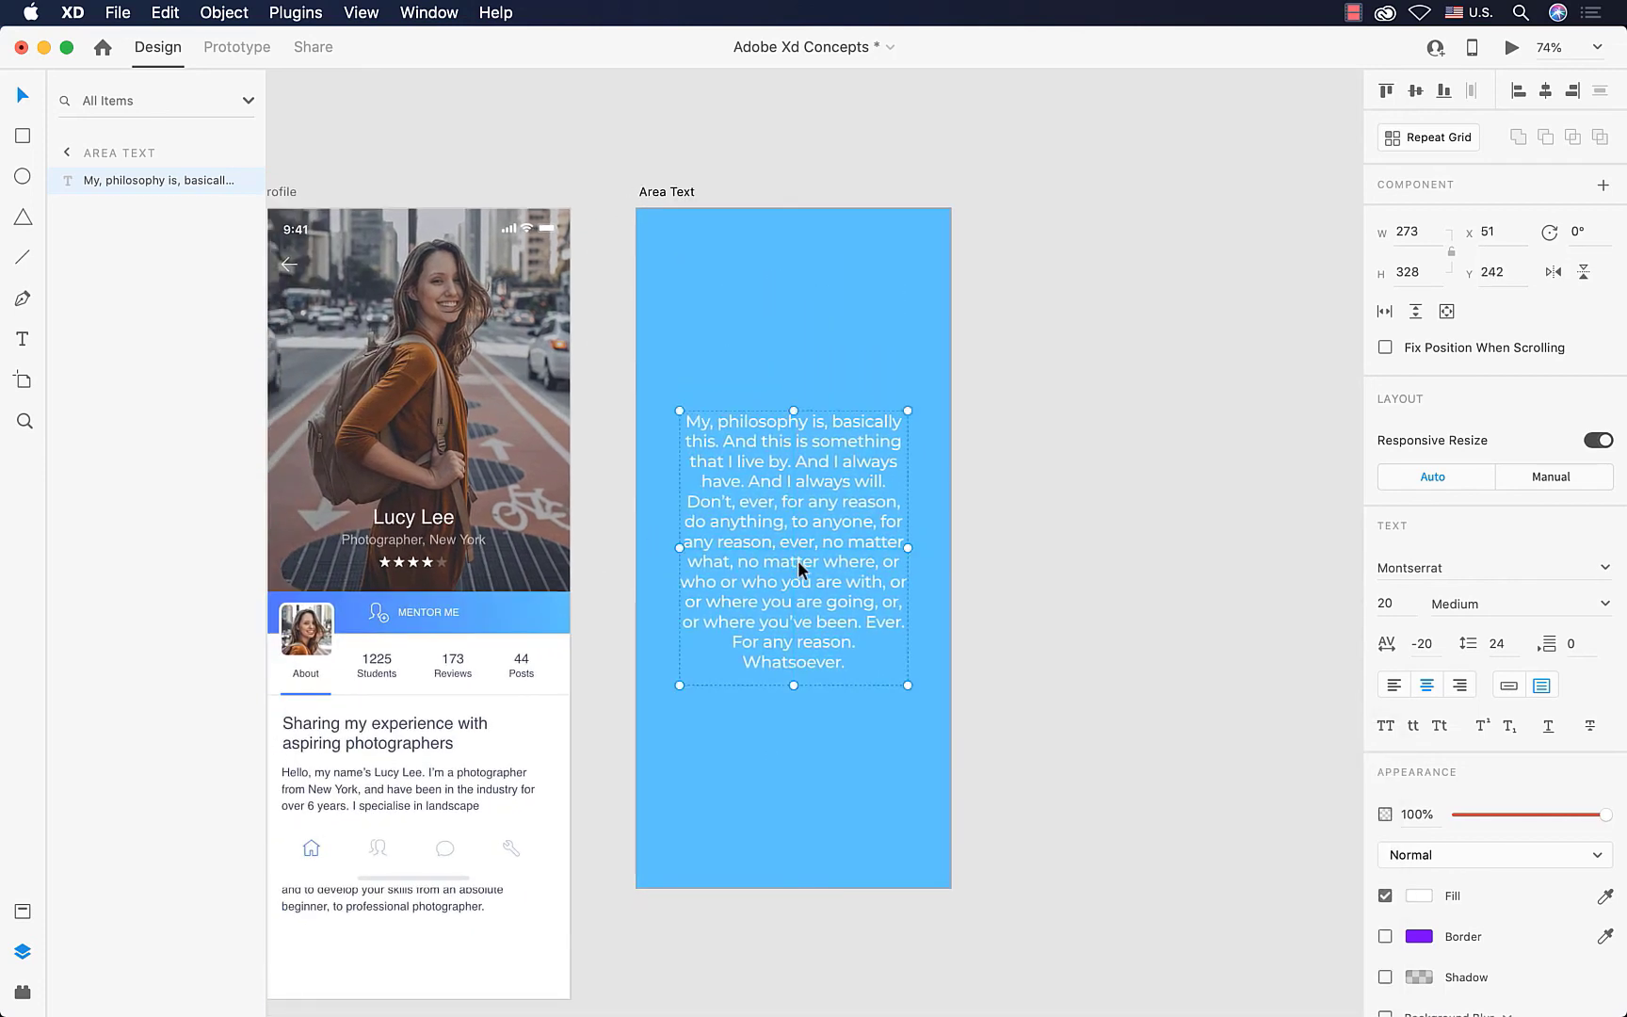